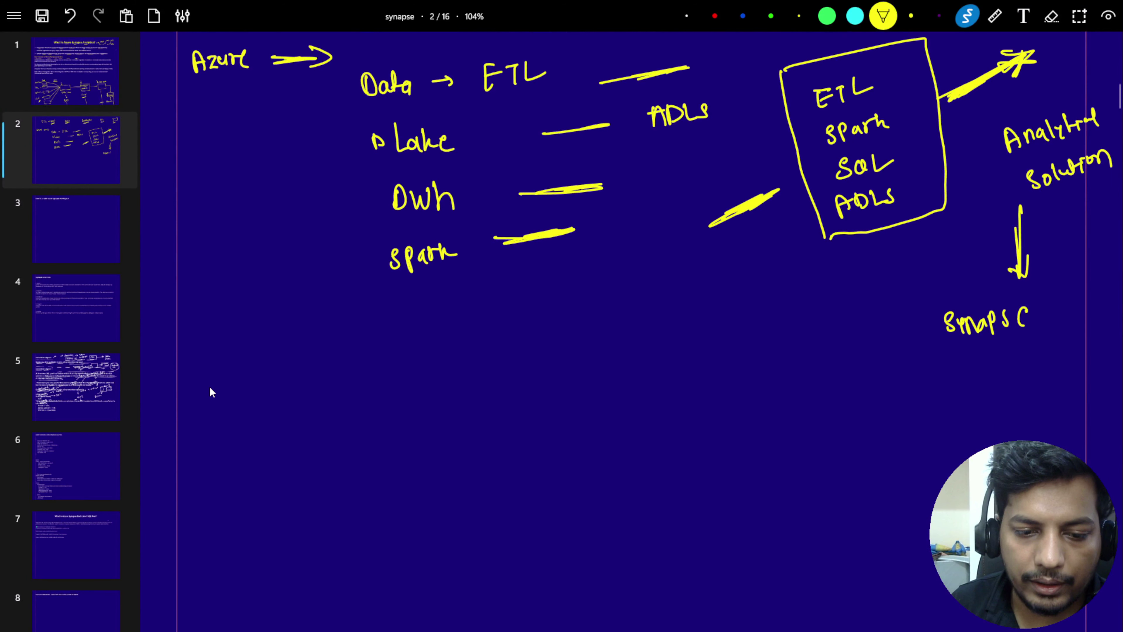
mouse_move(206, 389)
mouse_down()
mouse_move(213, 400)
mouse_move(323, 376)
mouse_up()
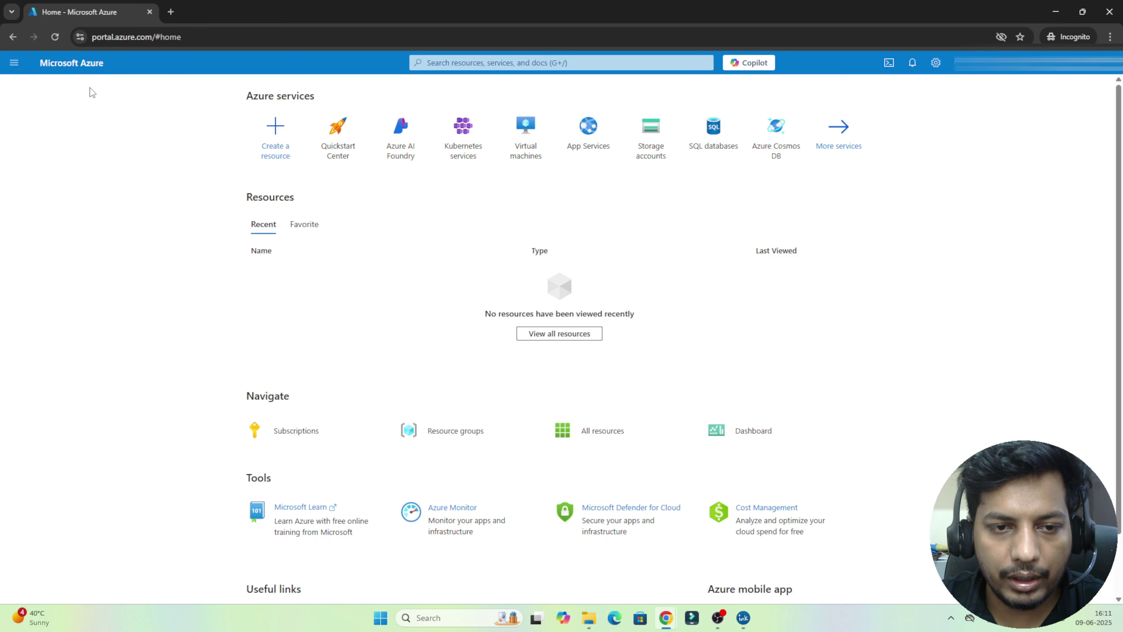
- In the Azure portal, find the Azure Synapse Analytics service by searching for synapse and start creating a new workspace
click(455, 62)
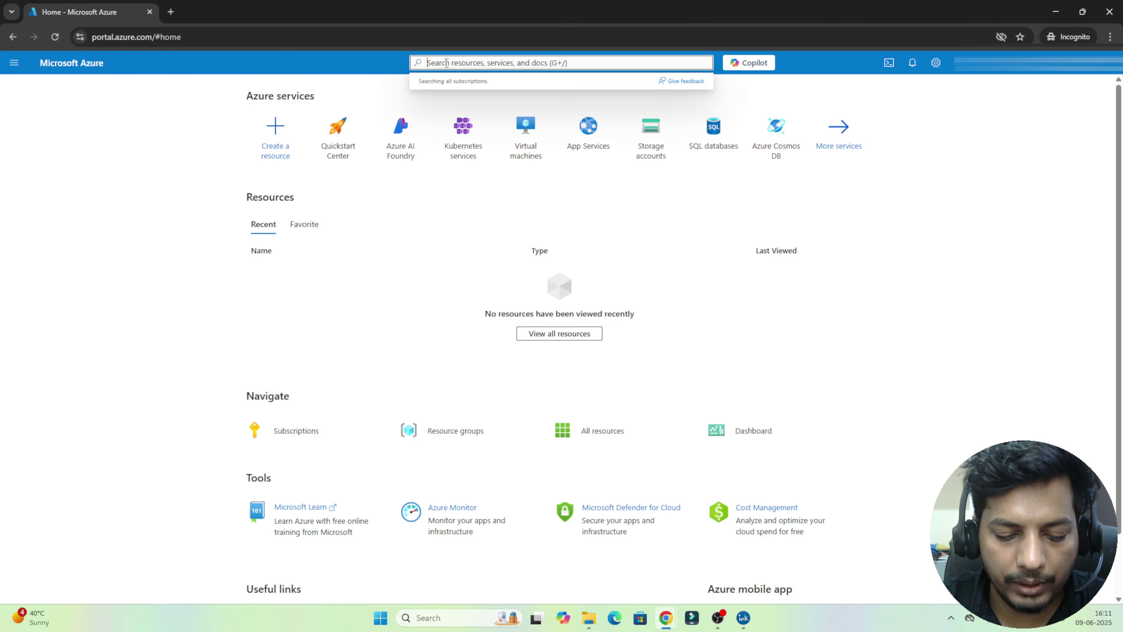
text(synapse)
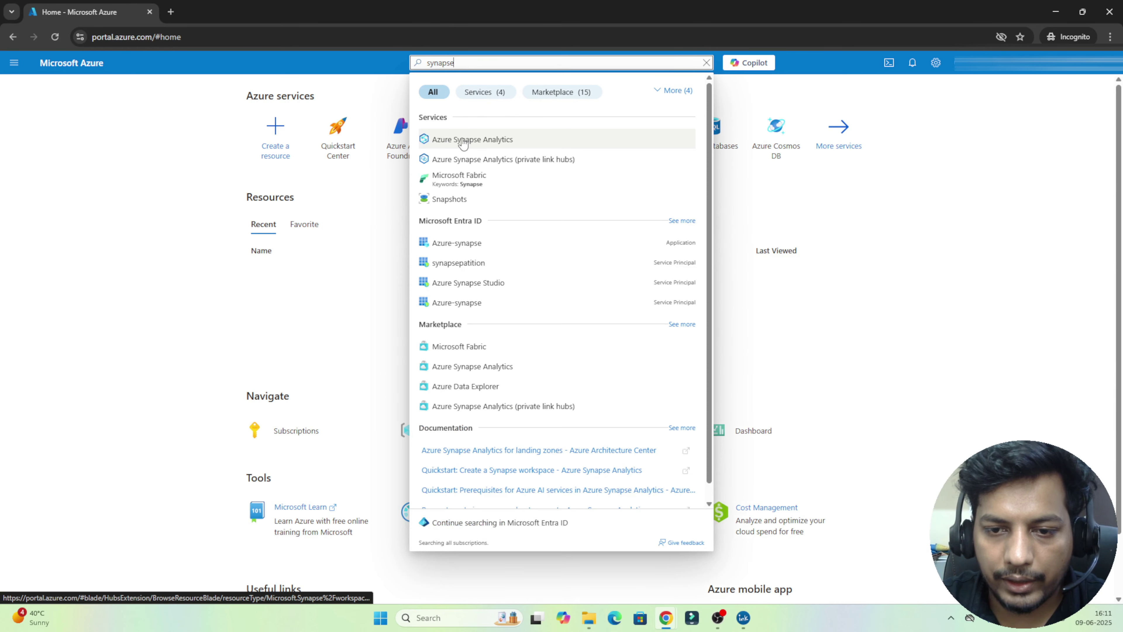
click(465, 140)
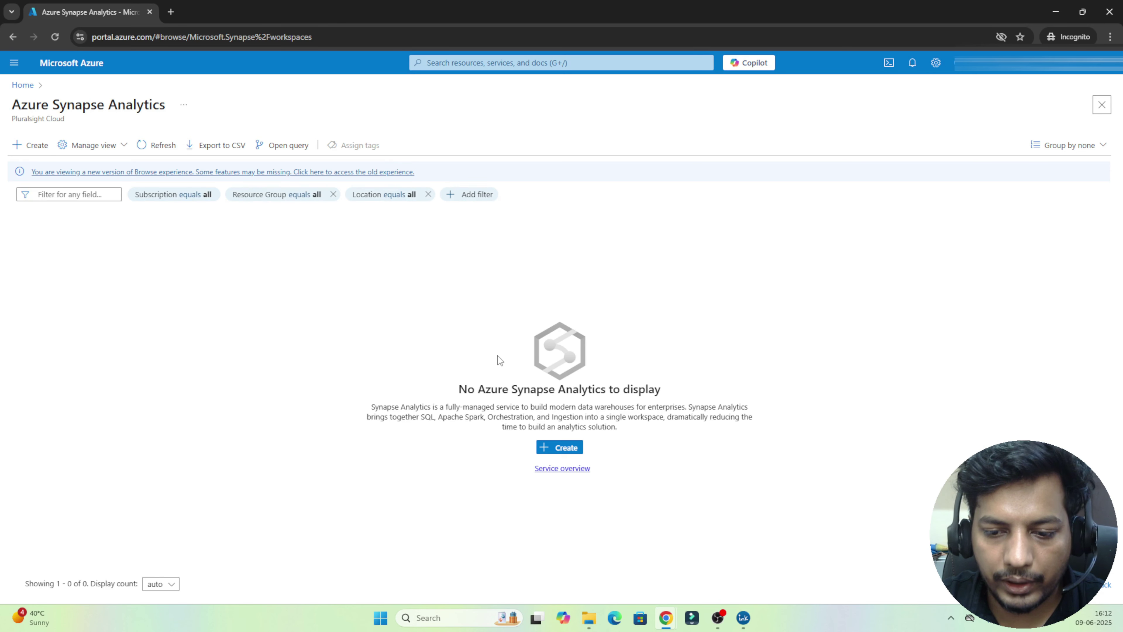
click(30, 146)
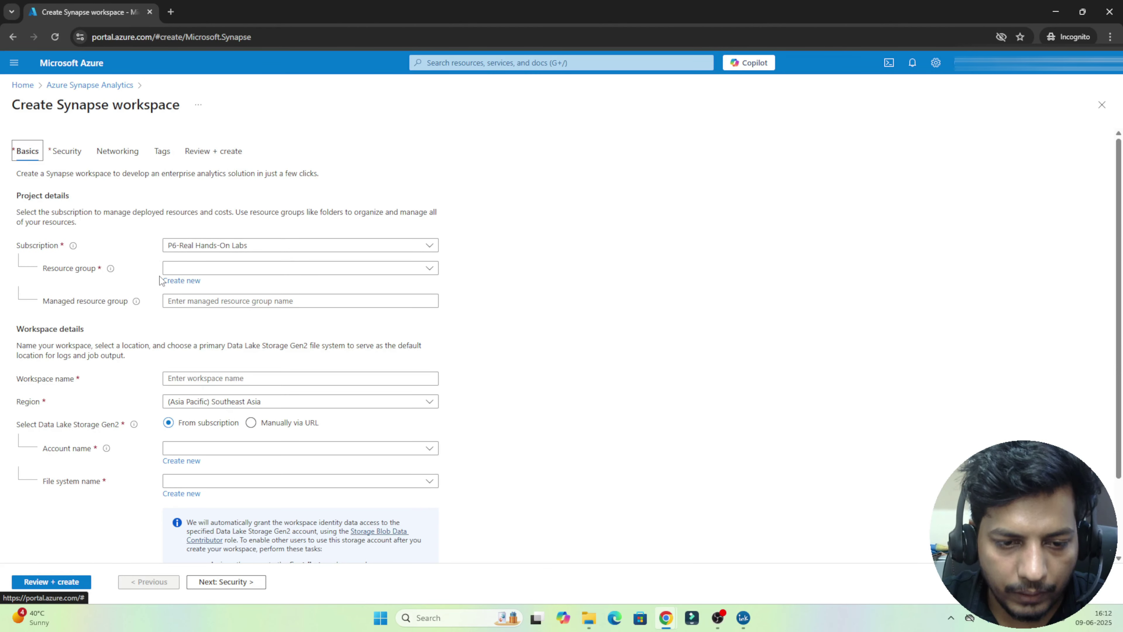
- Assign the workspace to the existing resource group 1-15ddb01e-playground-sandbox
click(180, 283)
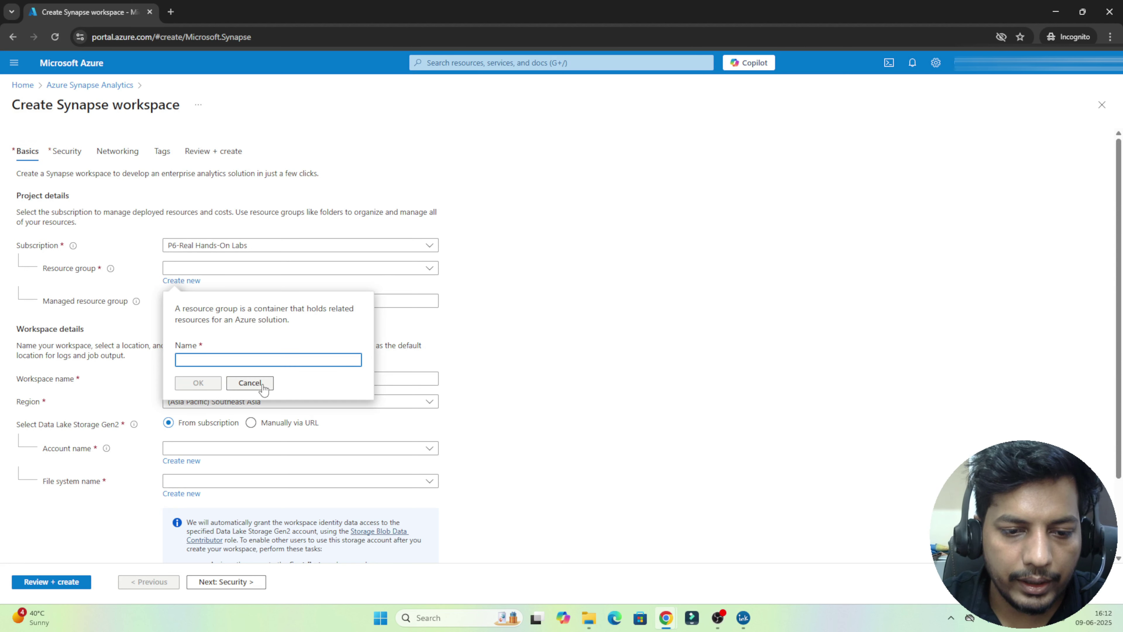
click(250, 382)
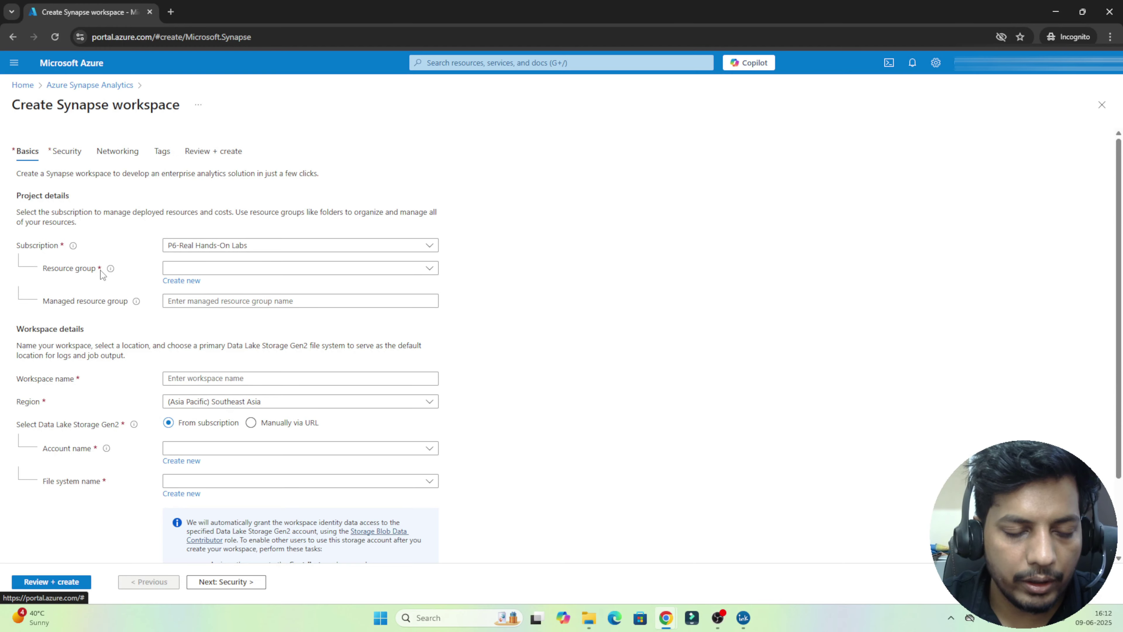
click(208, 269)
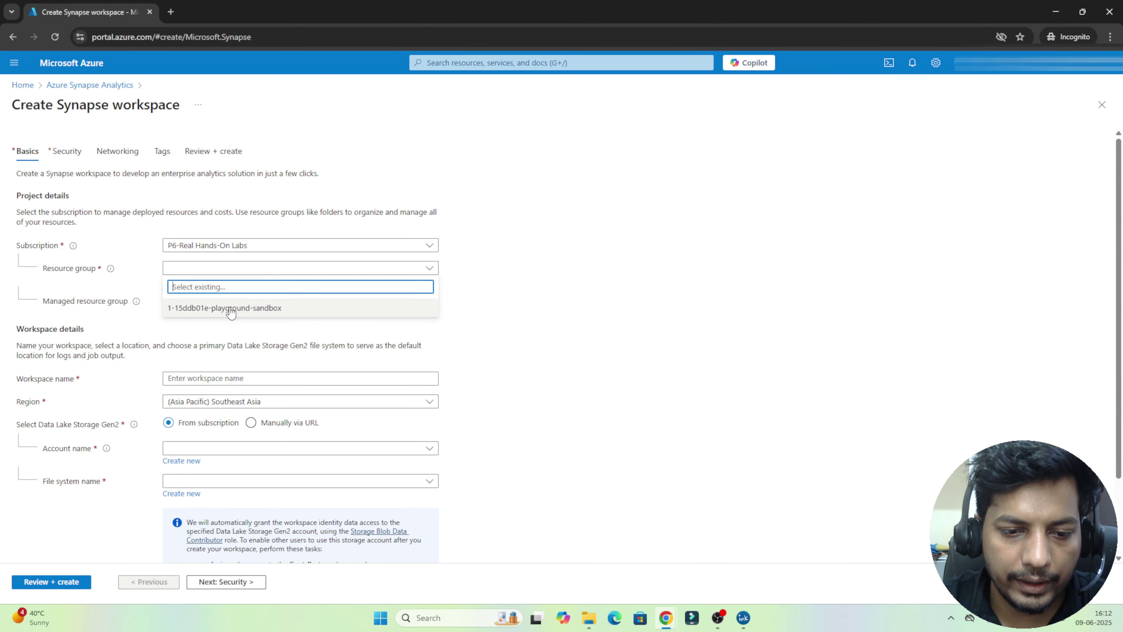
click(230, 310)
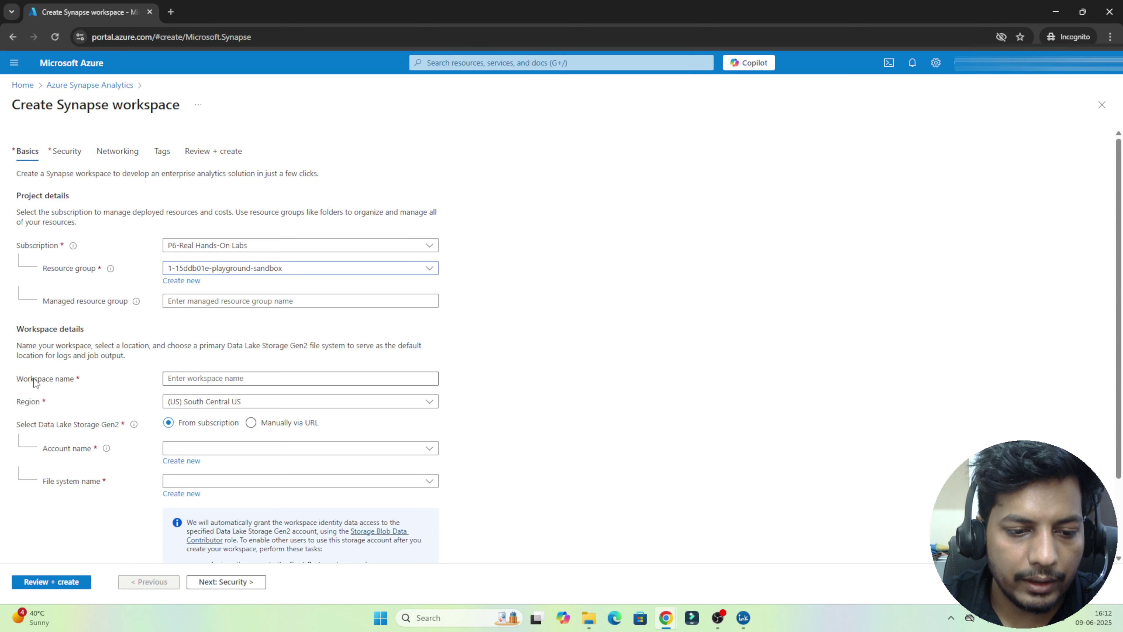
- Name the workspace pocsynapse04 and set its region to (US) East US 2
click(198, 378)
text(p)
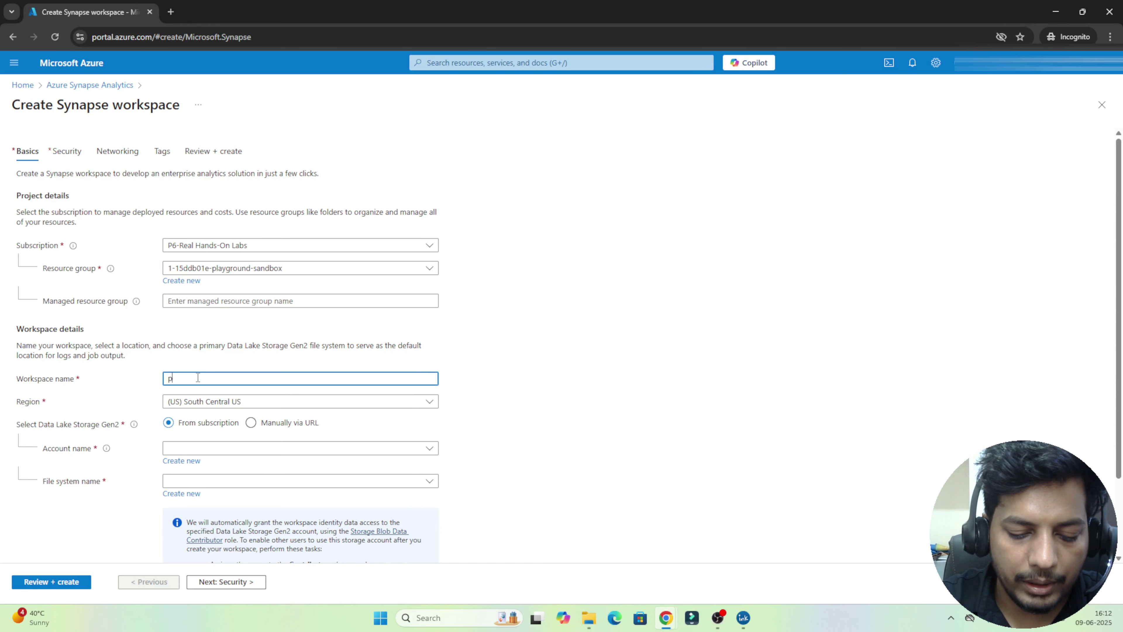
text(ocsynapse)
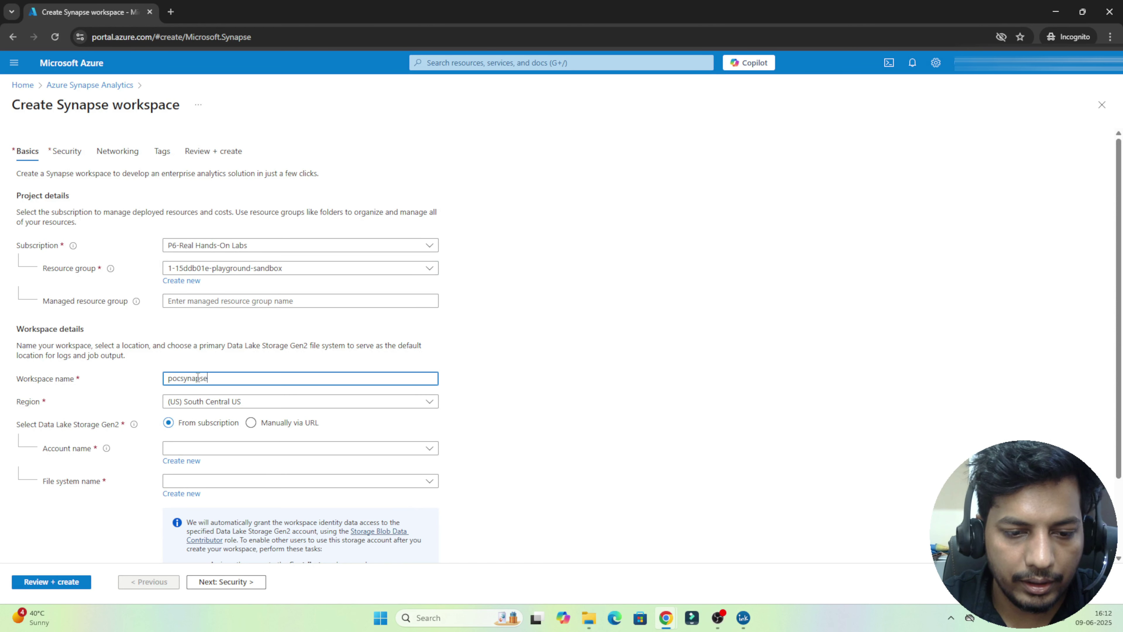
text(04)
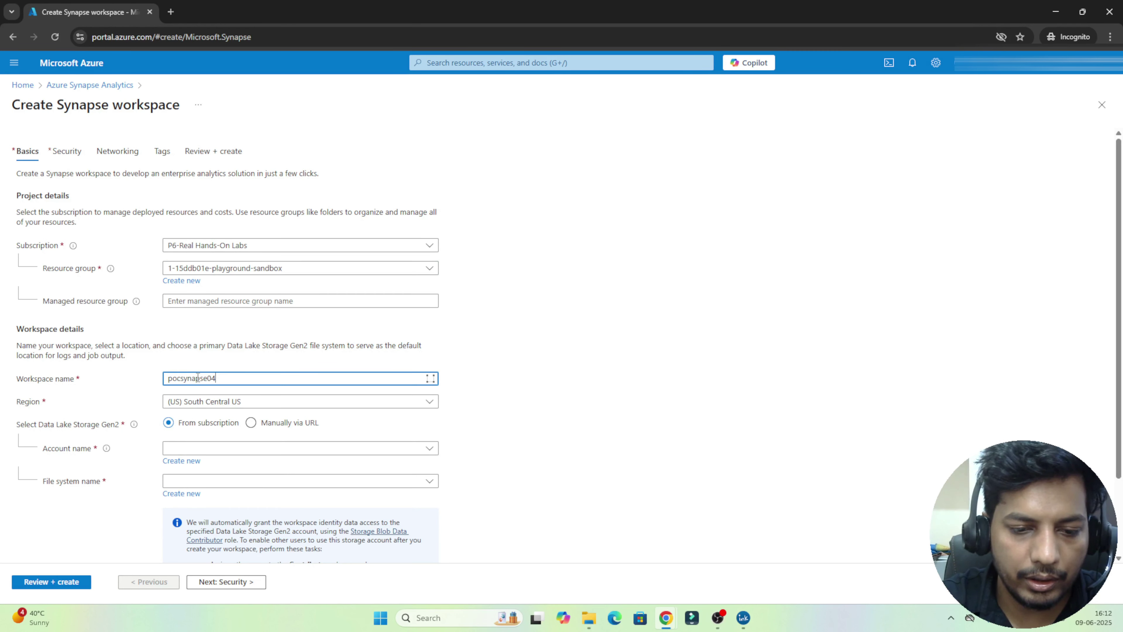
double_click(200, 376)
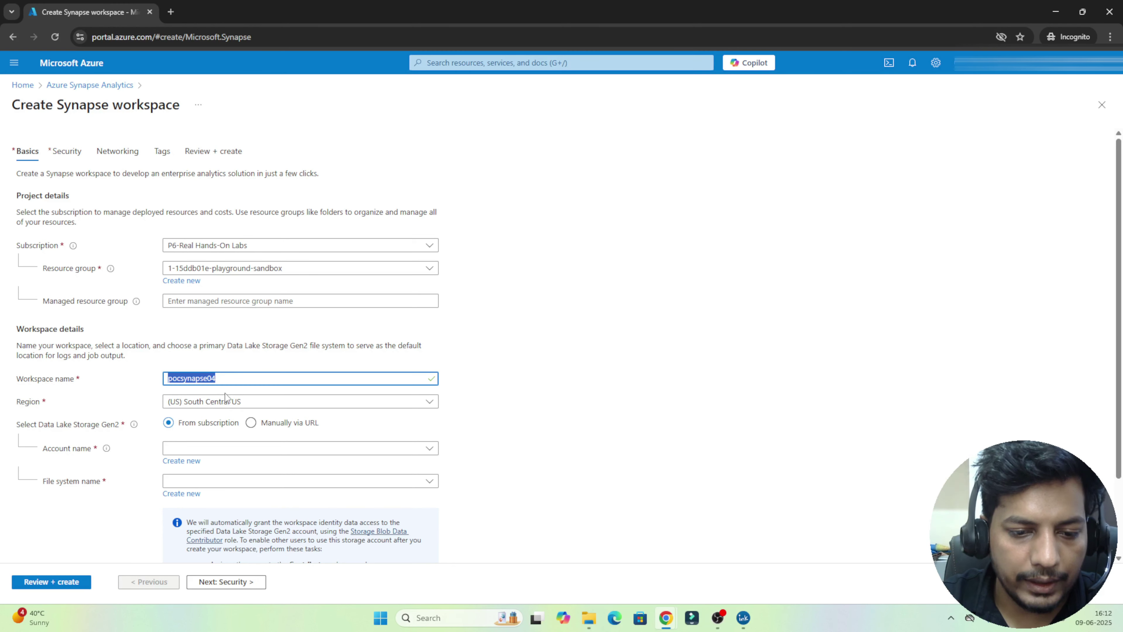
click(230, 402)
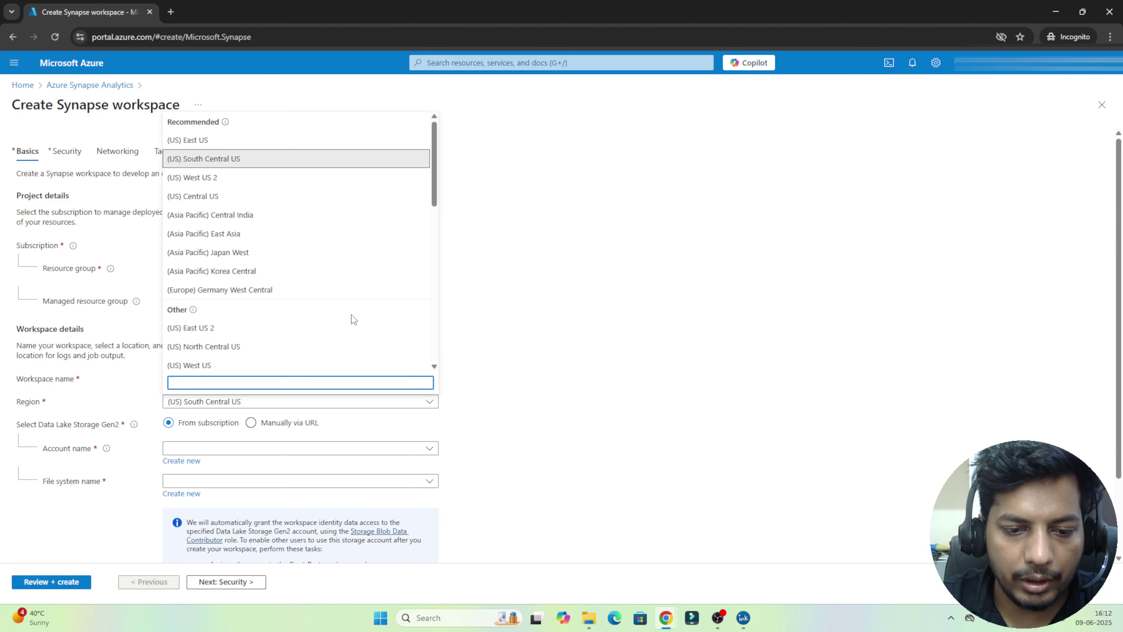
click(189, 328)
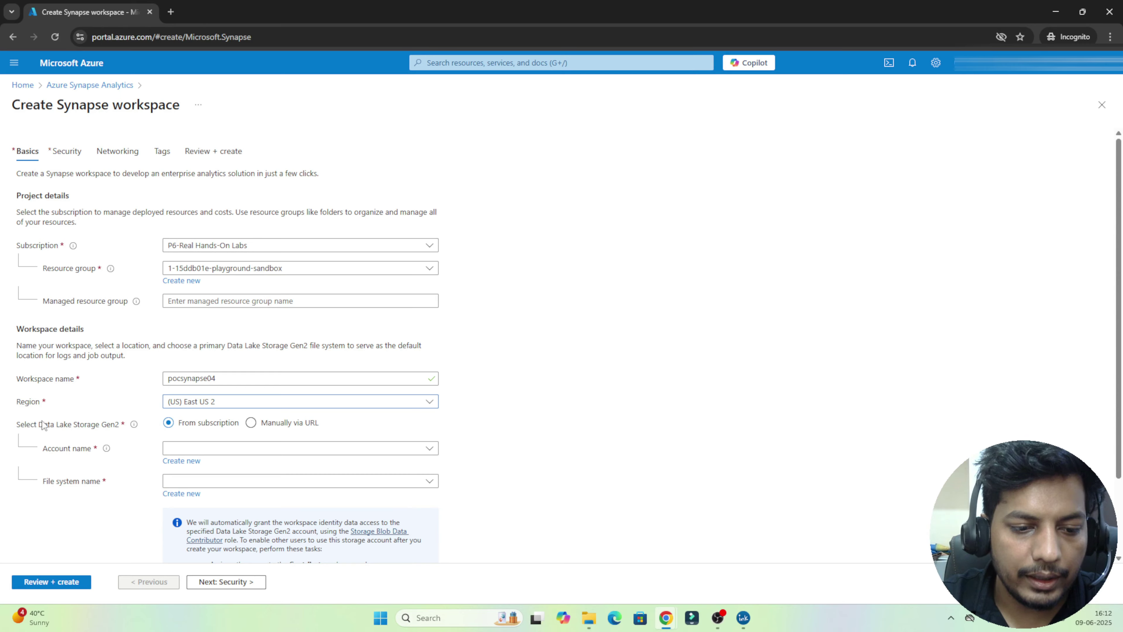
- Create a new Data Lake Storage Gen2 account named pocadlsproject for the workspace
double_click(88, 425)
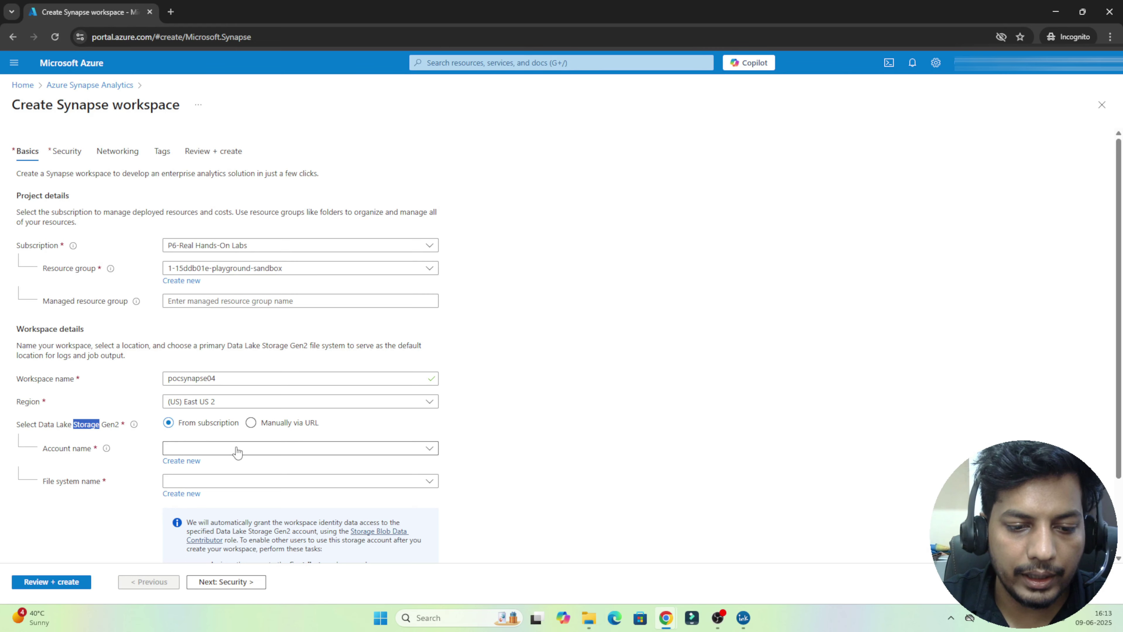
click(248, 451)
click(248, 451)
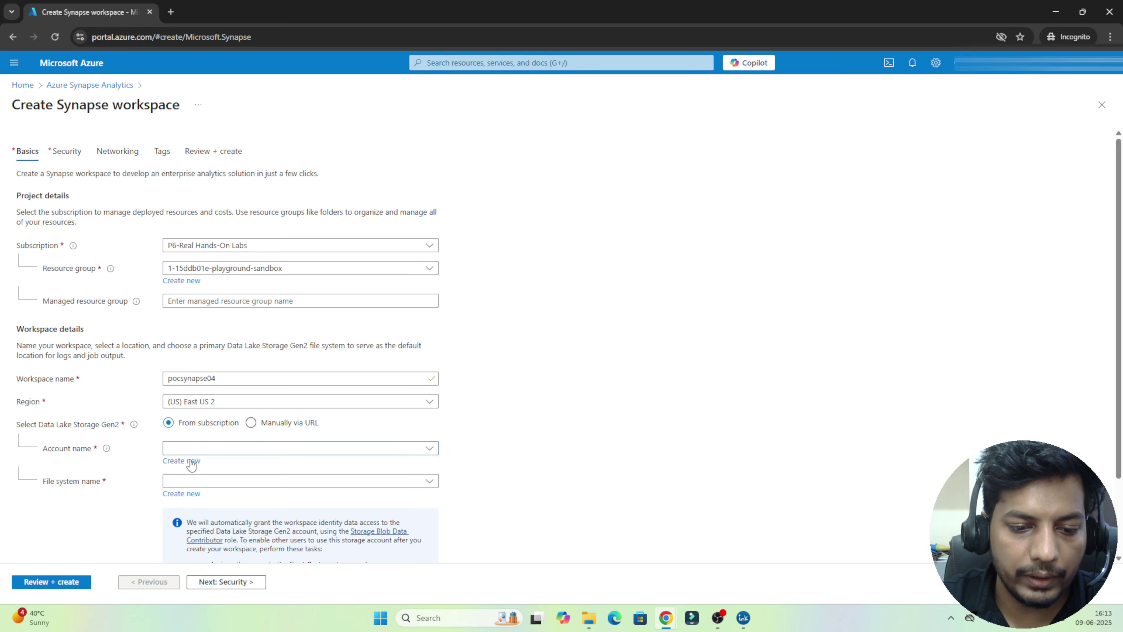
click(178, 462)
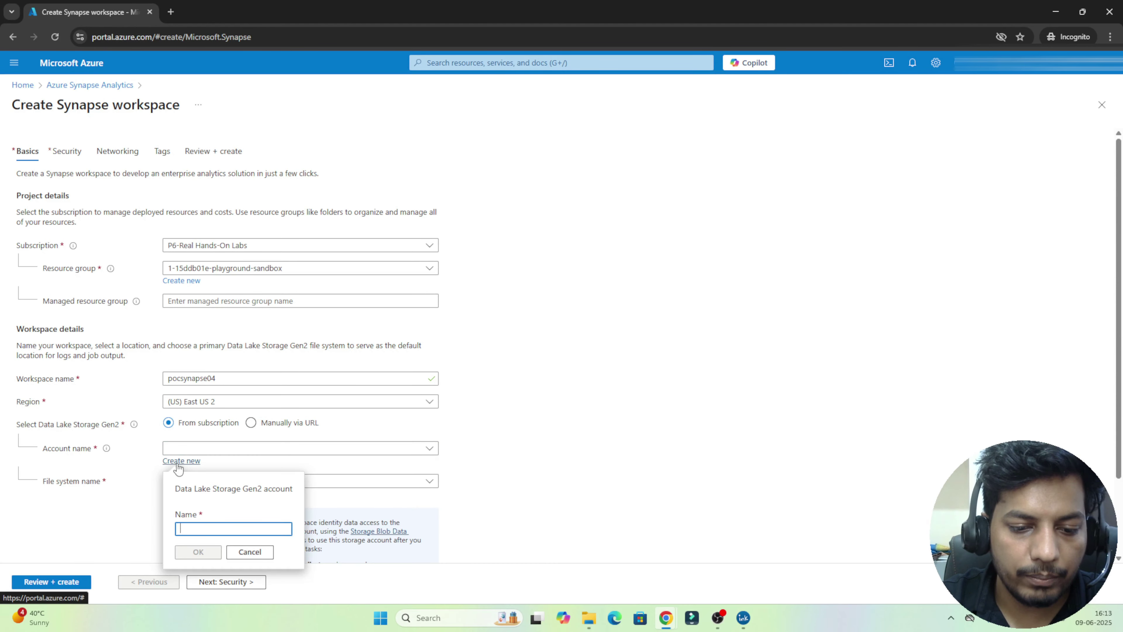
text(po)
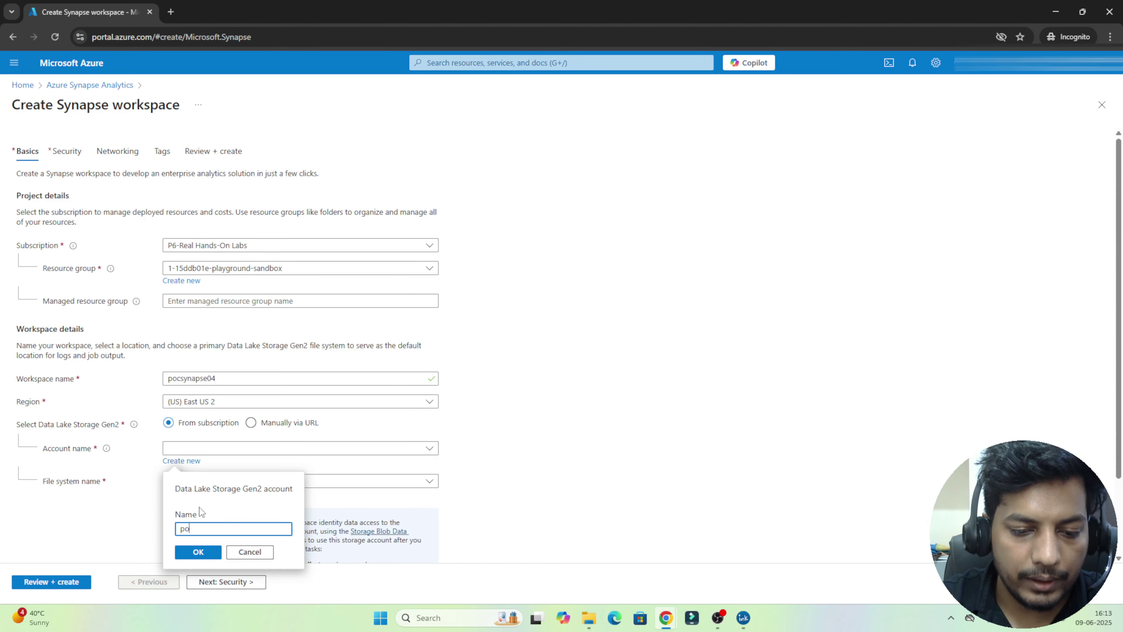
text(cadls)
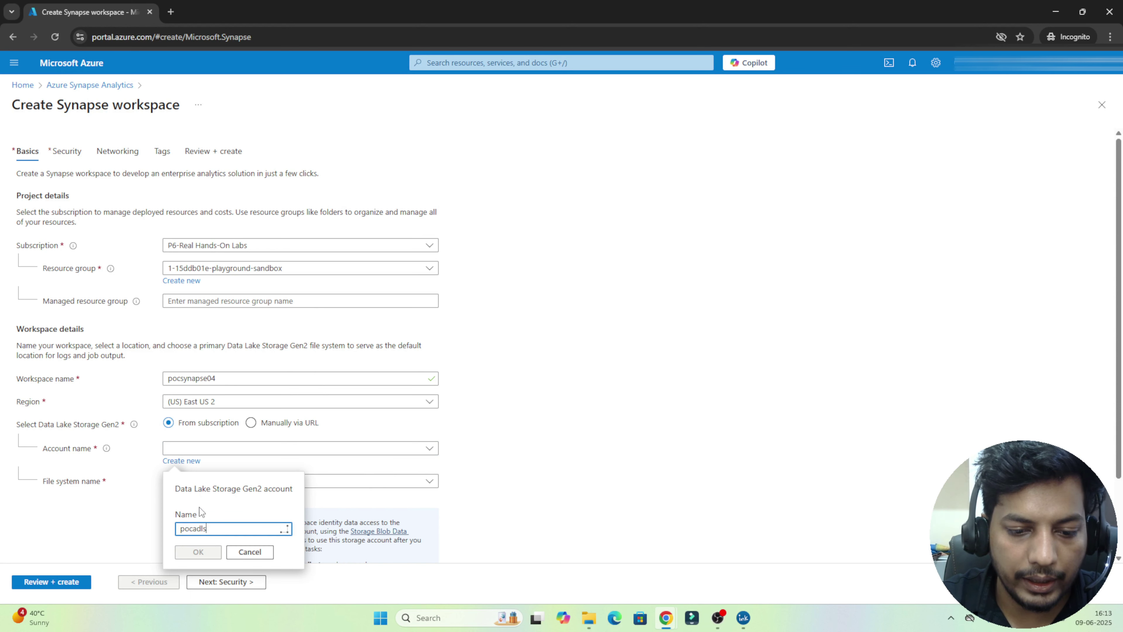
text(project)
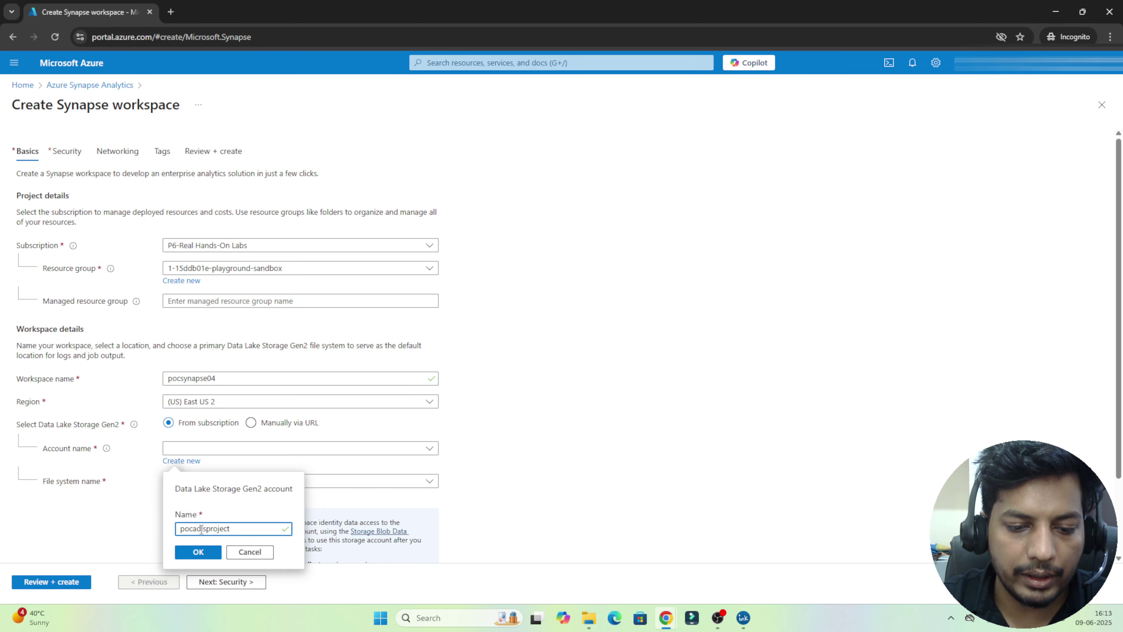
click(197, 553)
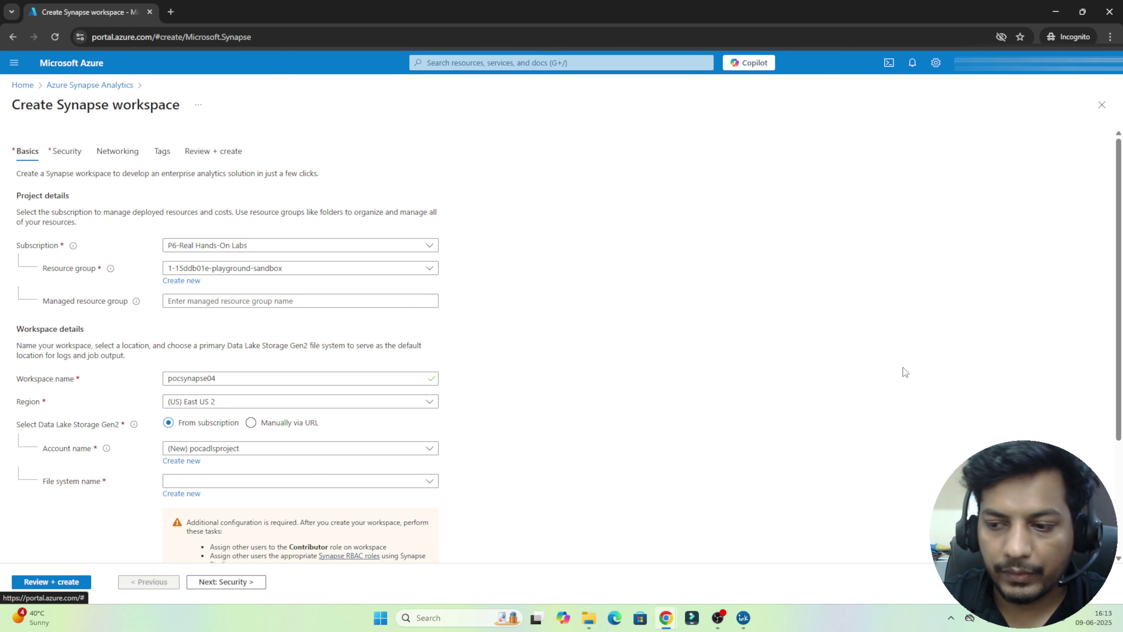
- Create a new Data Lake Storage Gen2 file system named employee for the workspace
drag(1122, 354, 1122, 467)
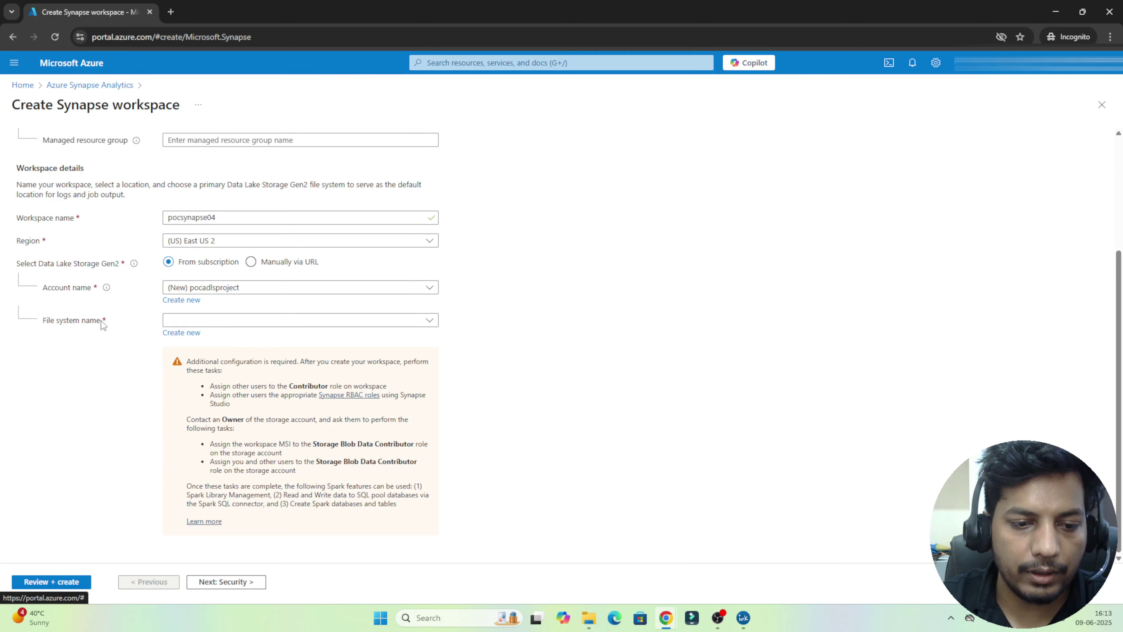
click(185, 334)
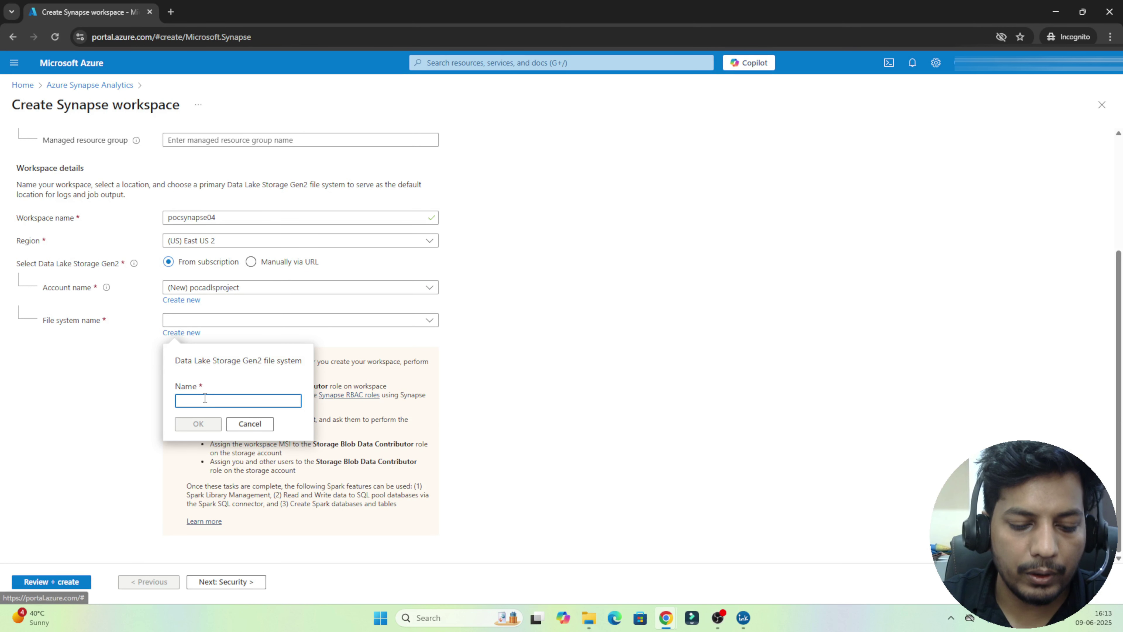
text(ret)
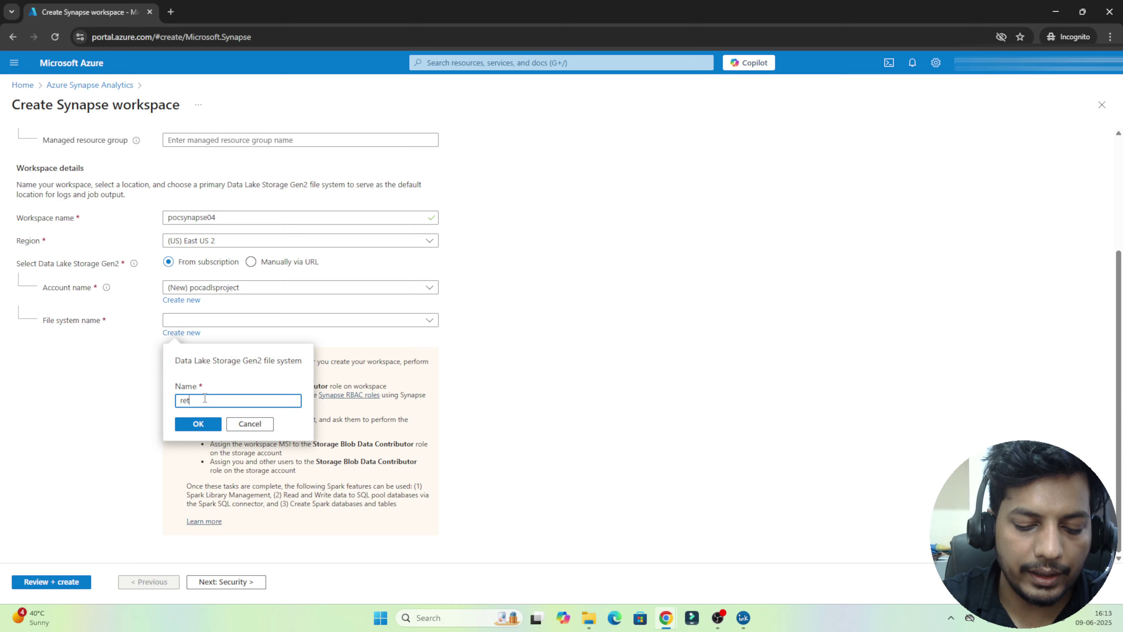
key(BackSpace)
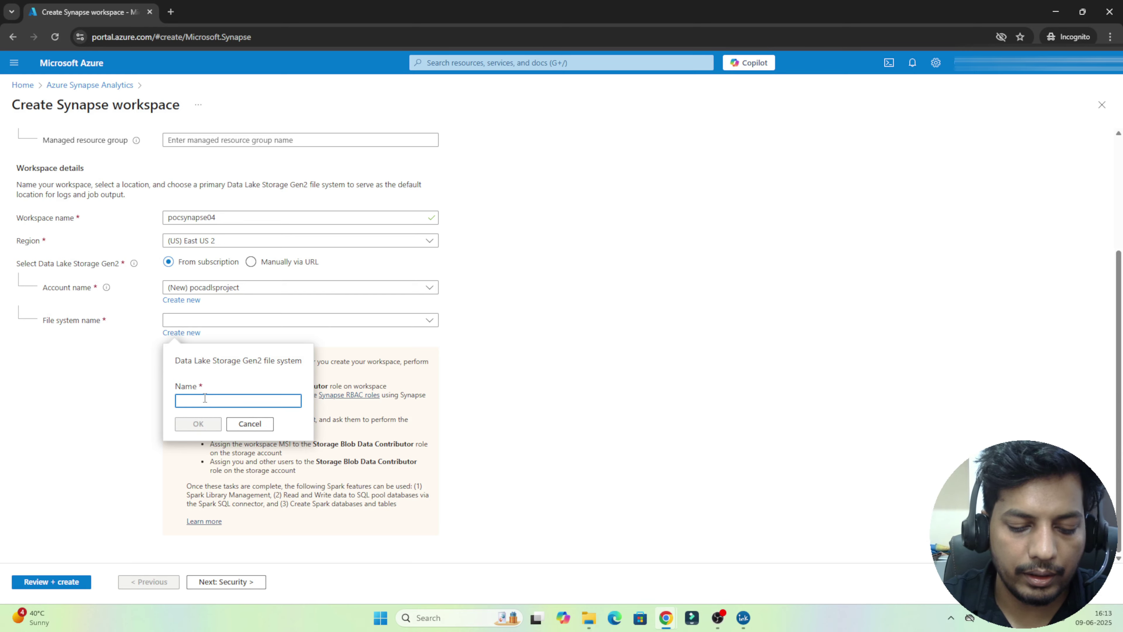
text(emal)
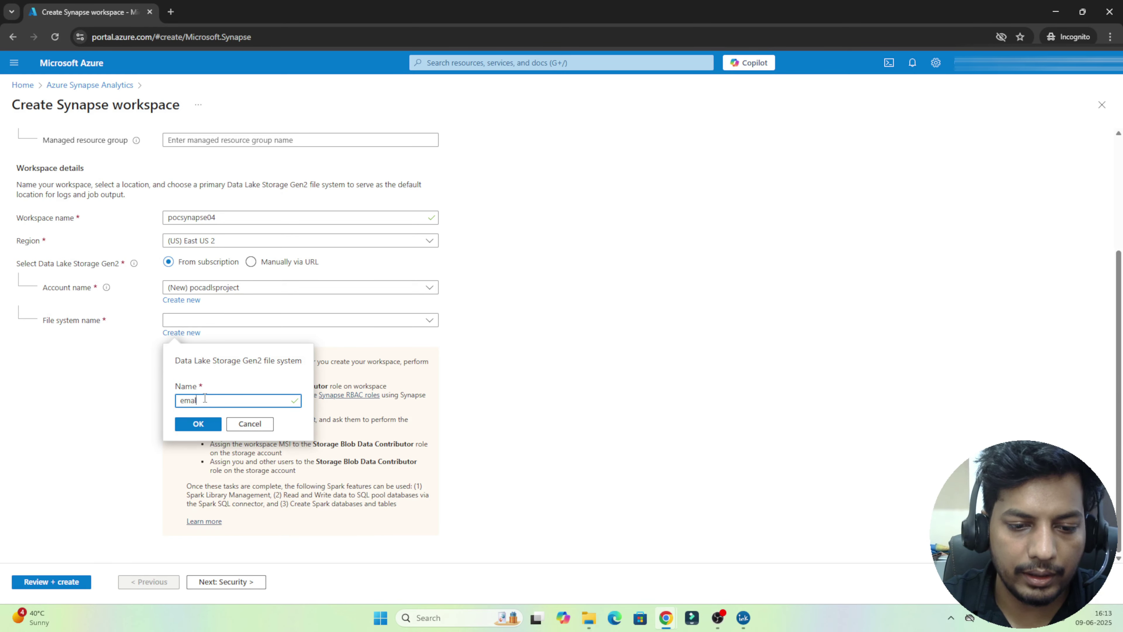
text(ploy)
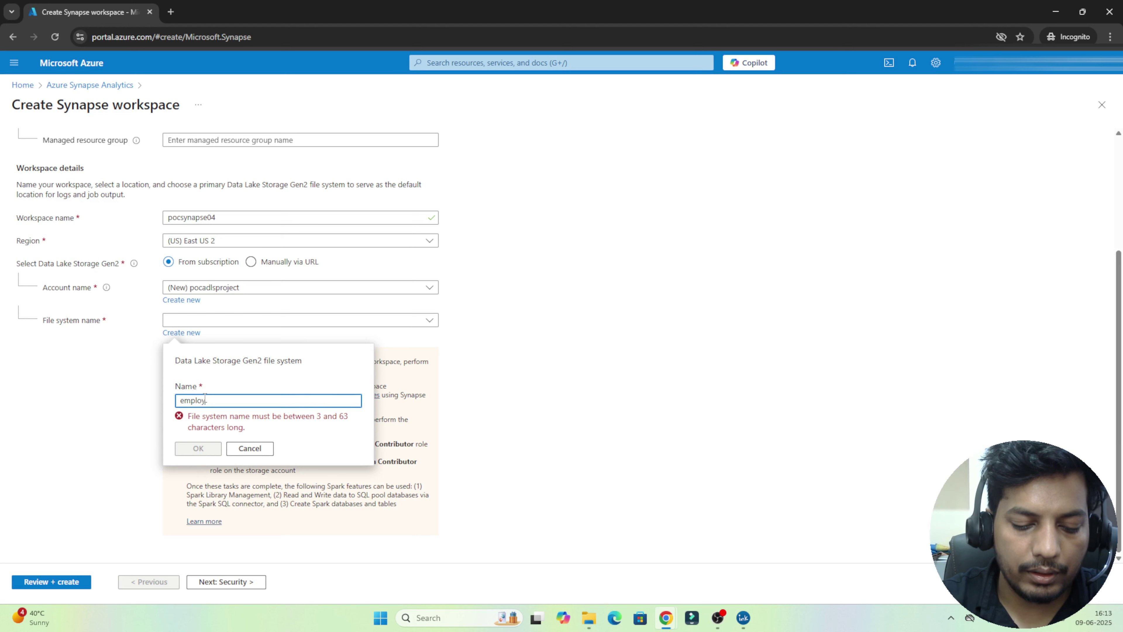
text(ee)
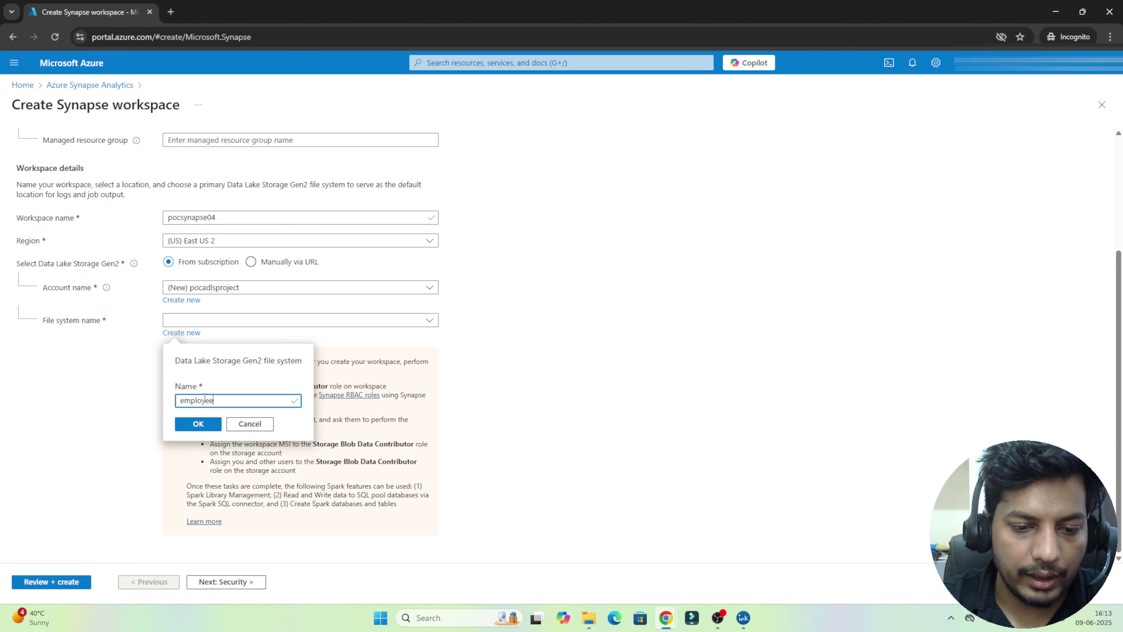
click(208, 429)
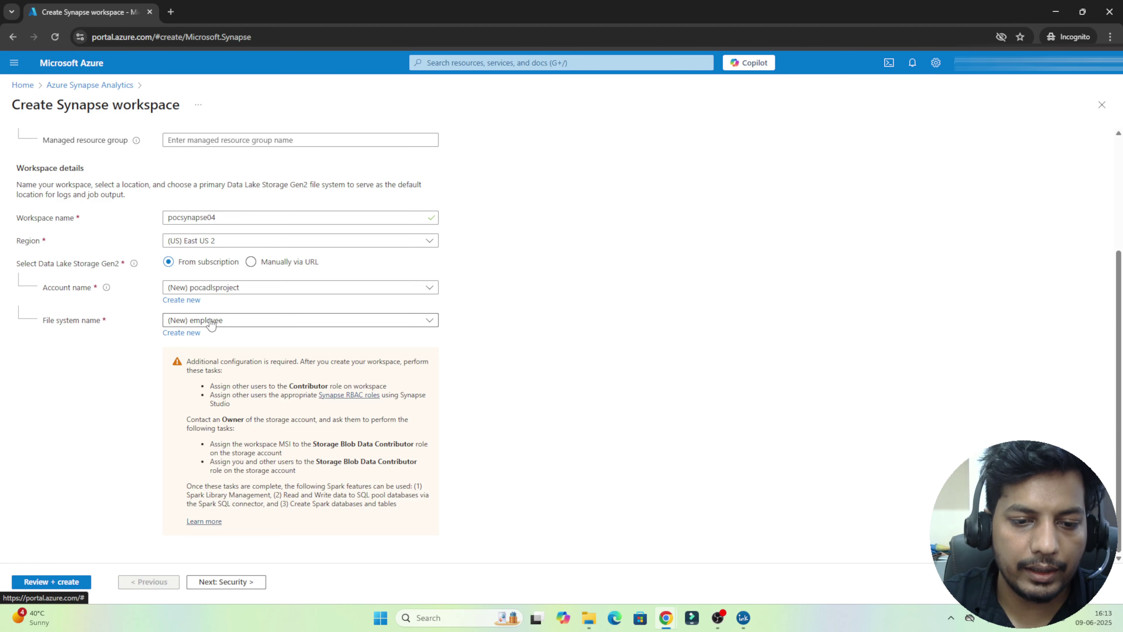
- Proceed to the workspace's security settings and replace the default SQL Server admin login with the administrator's first name
click(234, 583)
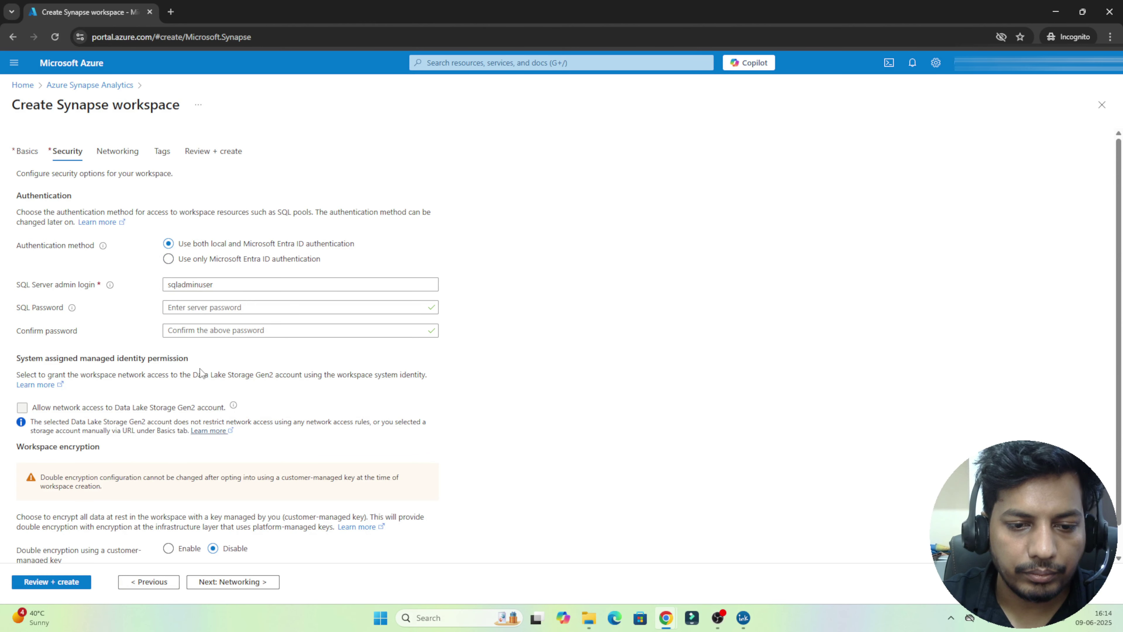
click(187, 285)
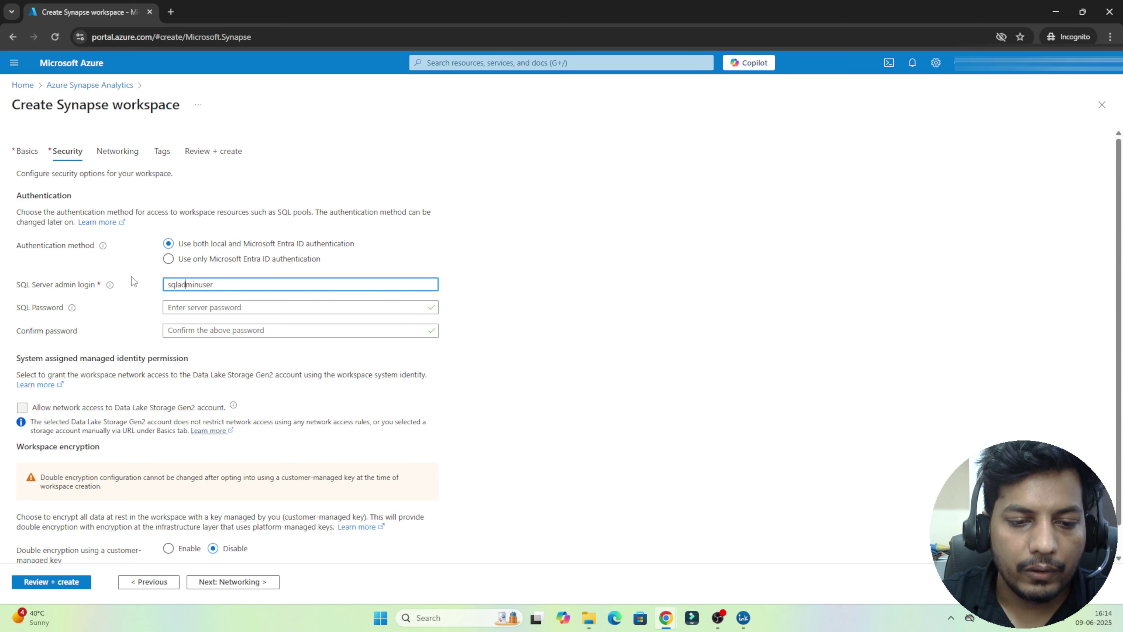
double_click(188, 285)
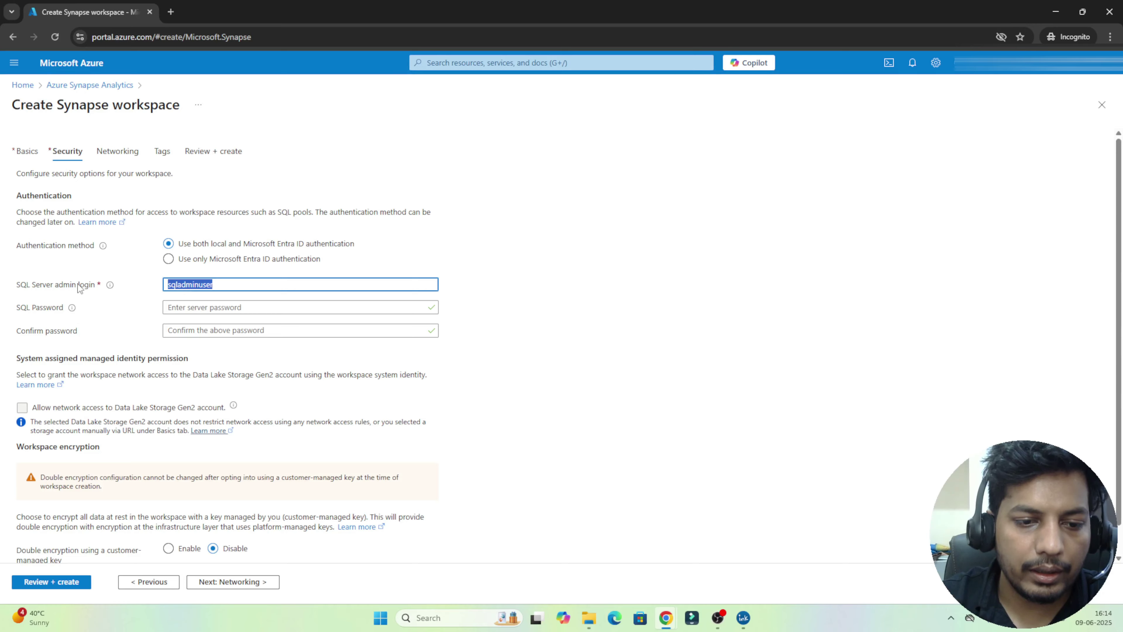
click(203, 284)
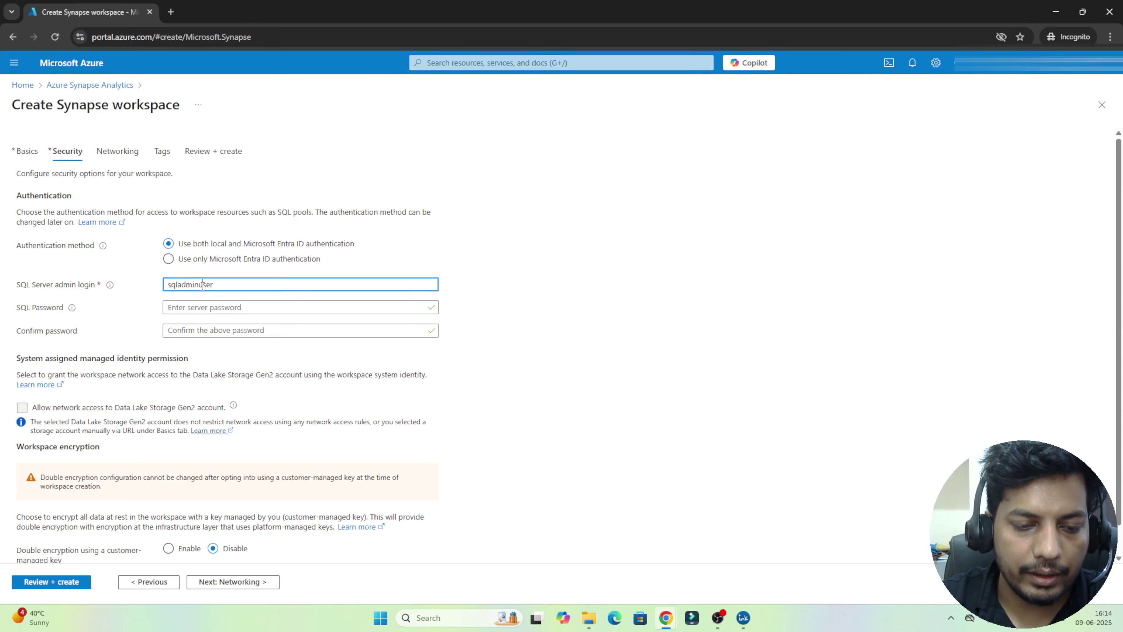
double_click(202, 284)
text(manish)
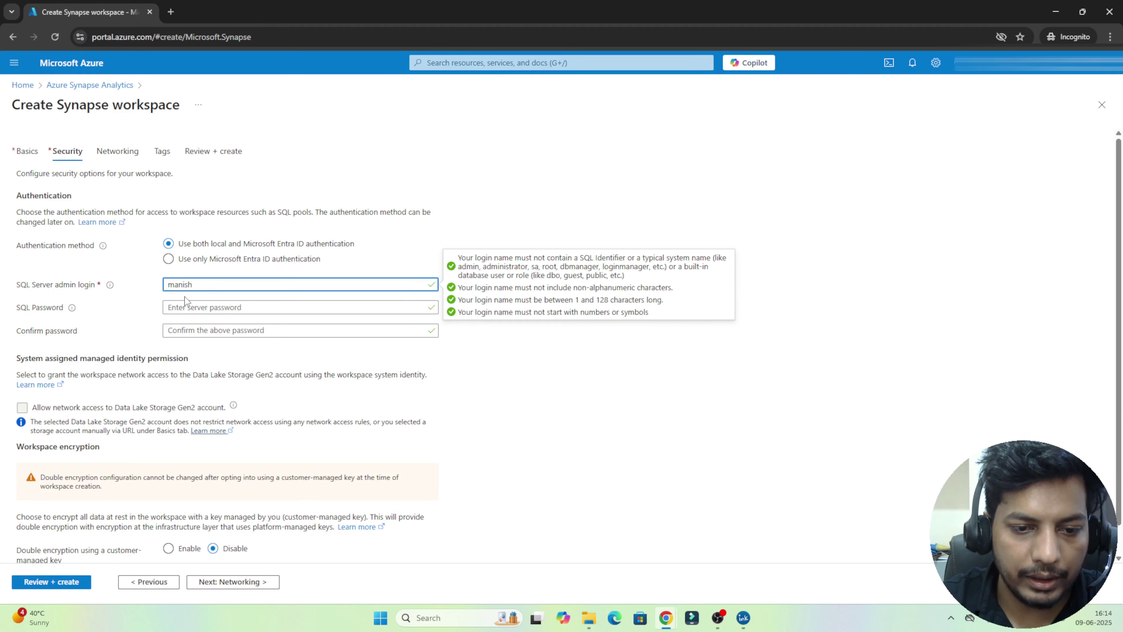
- Enter the SQL admin password for the workspace and repeat it in the confirmation field
click(177, 306)
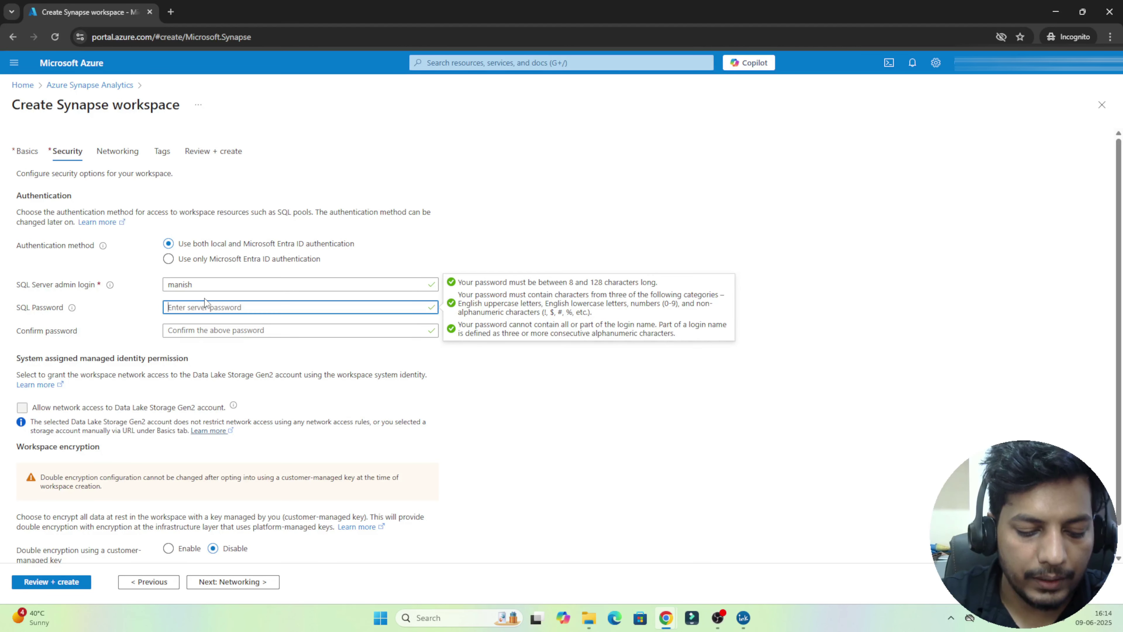
text(••••••)
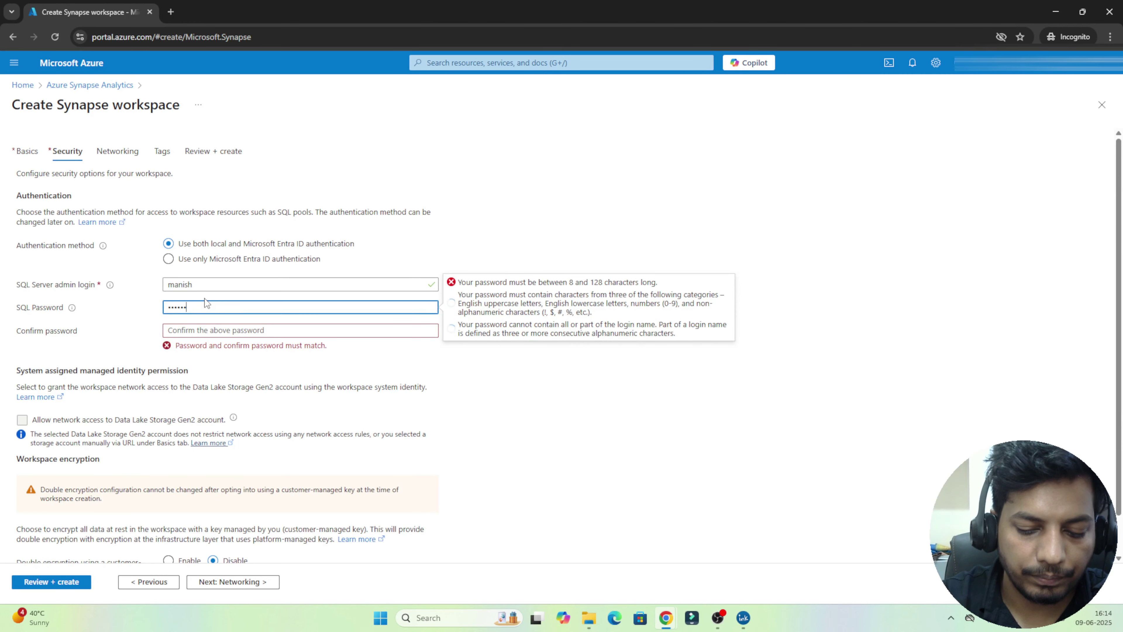
text(•••)
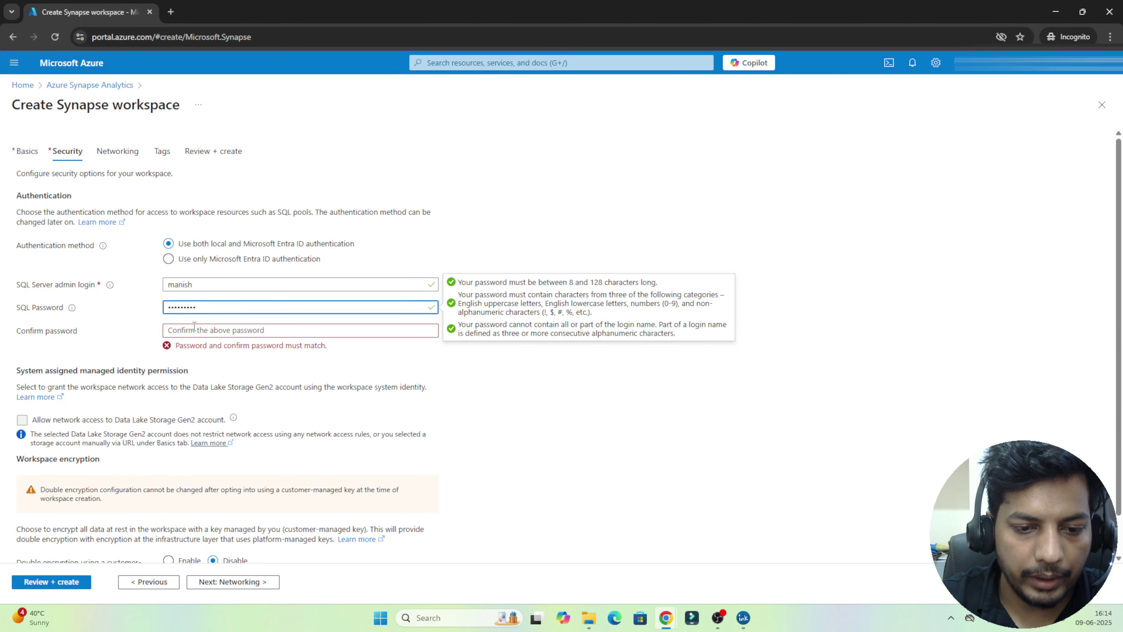
click(193, 330)
text(•)
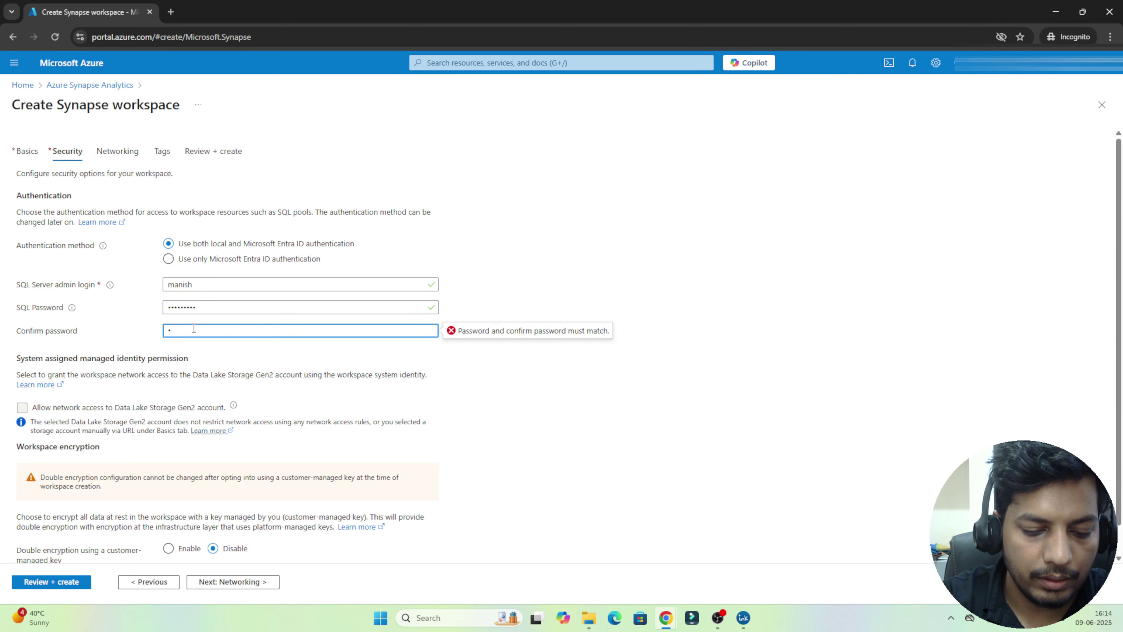
text(•••••••)
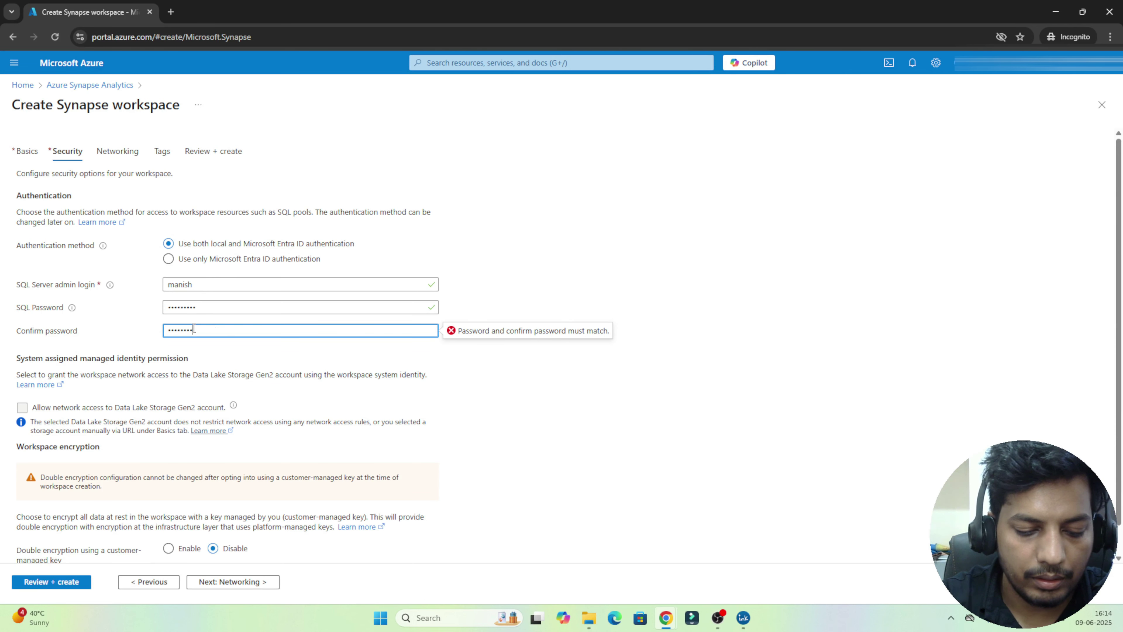
text(•)
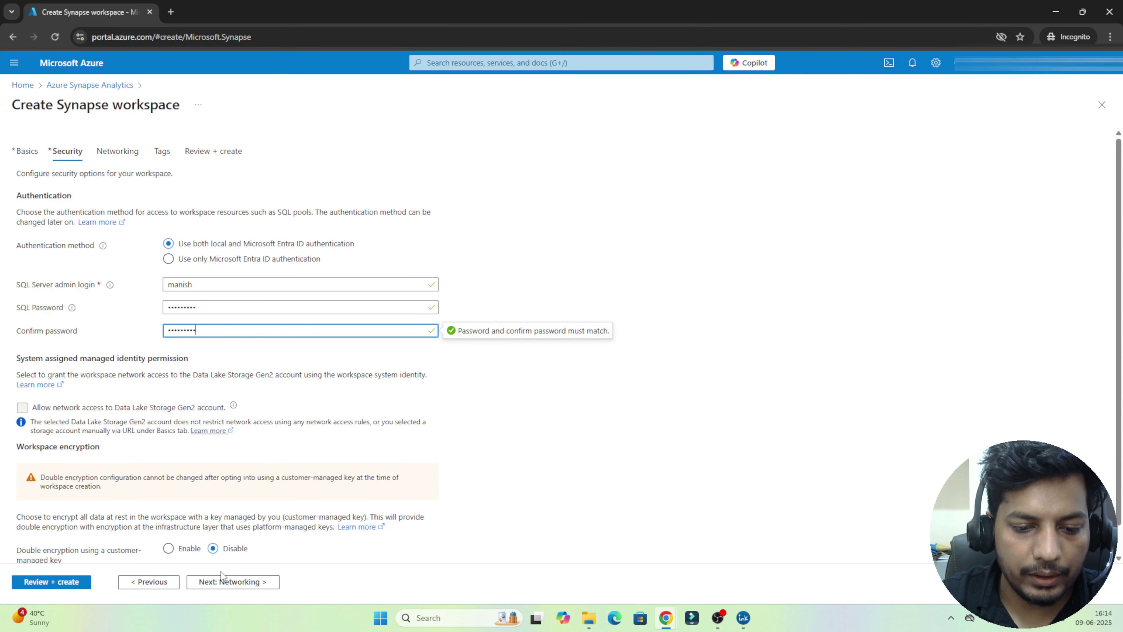
- Keep the default networking settings, leave the tags empty, and create the Synapse workspace after review
click(222, 582)
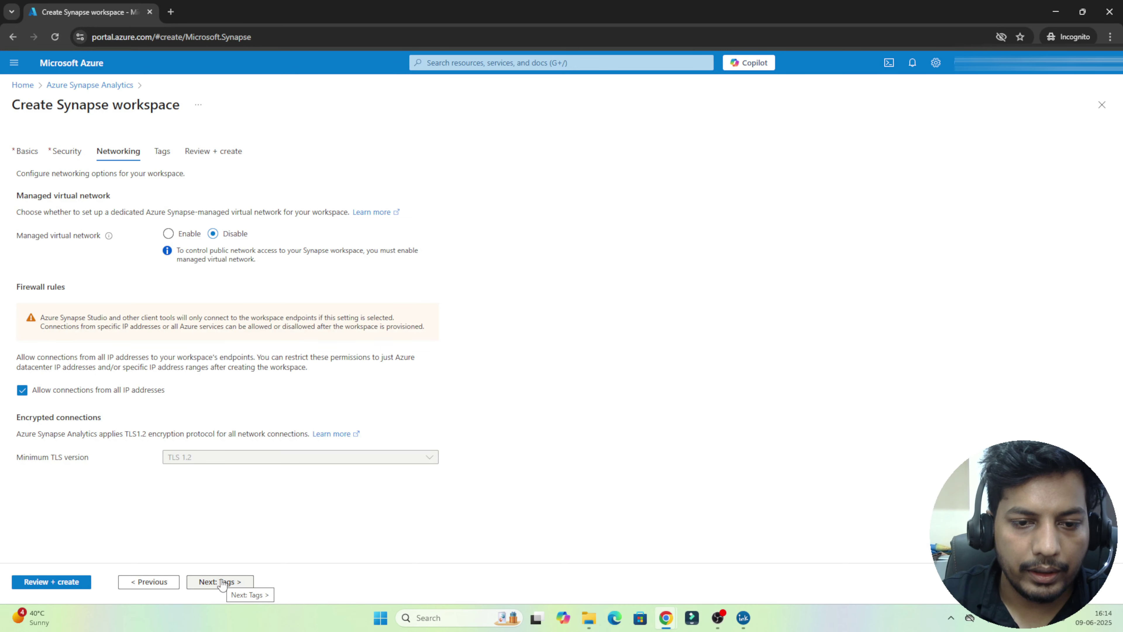
click(223, 582)
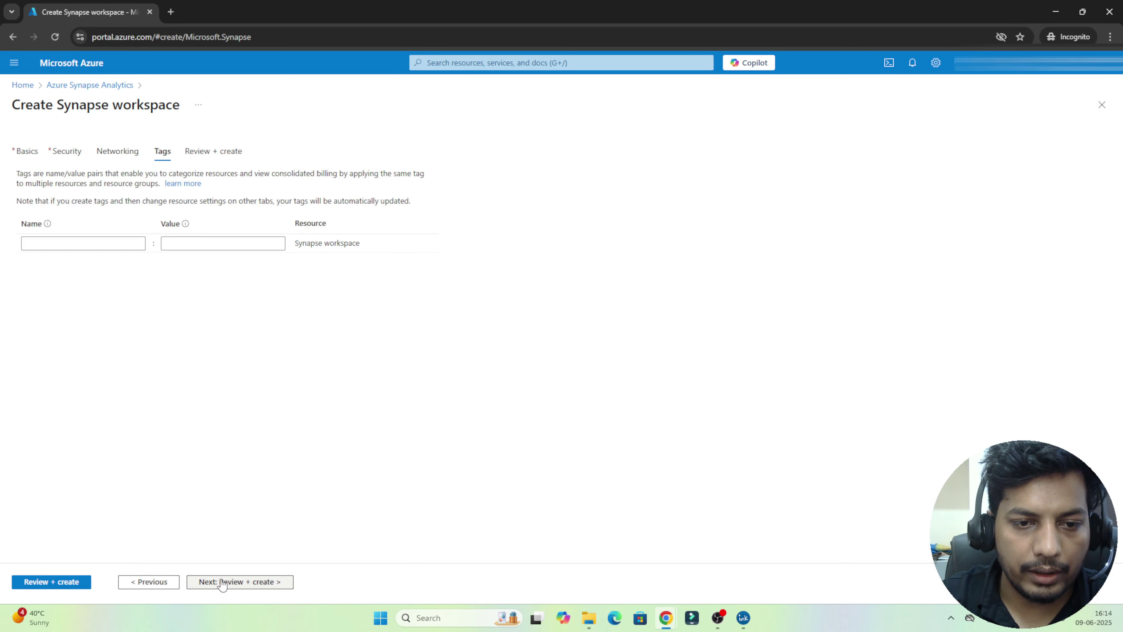
click(222, 582)
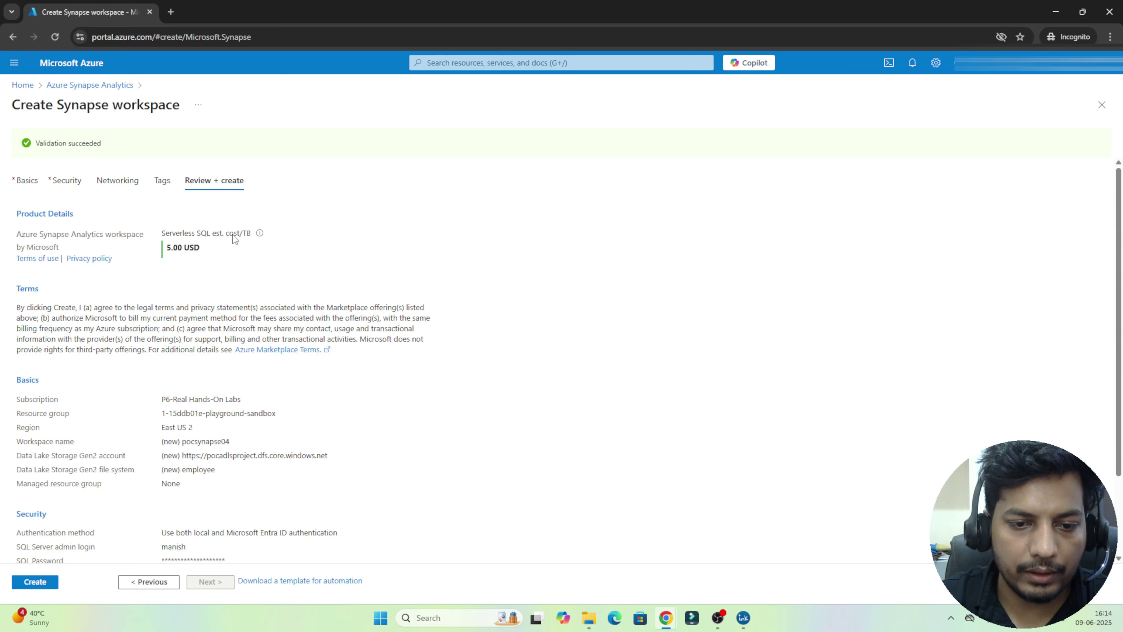
click(37, 584)
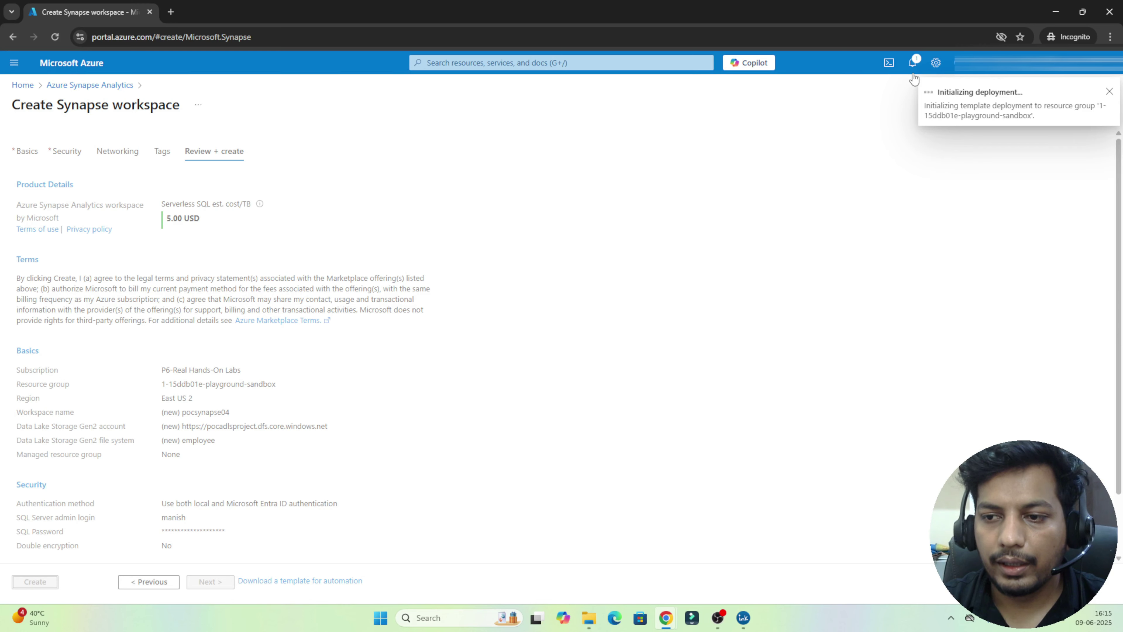
- Check the progress of the workspace deployment in the portal notifications
click(913, 63)
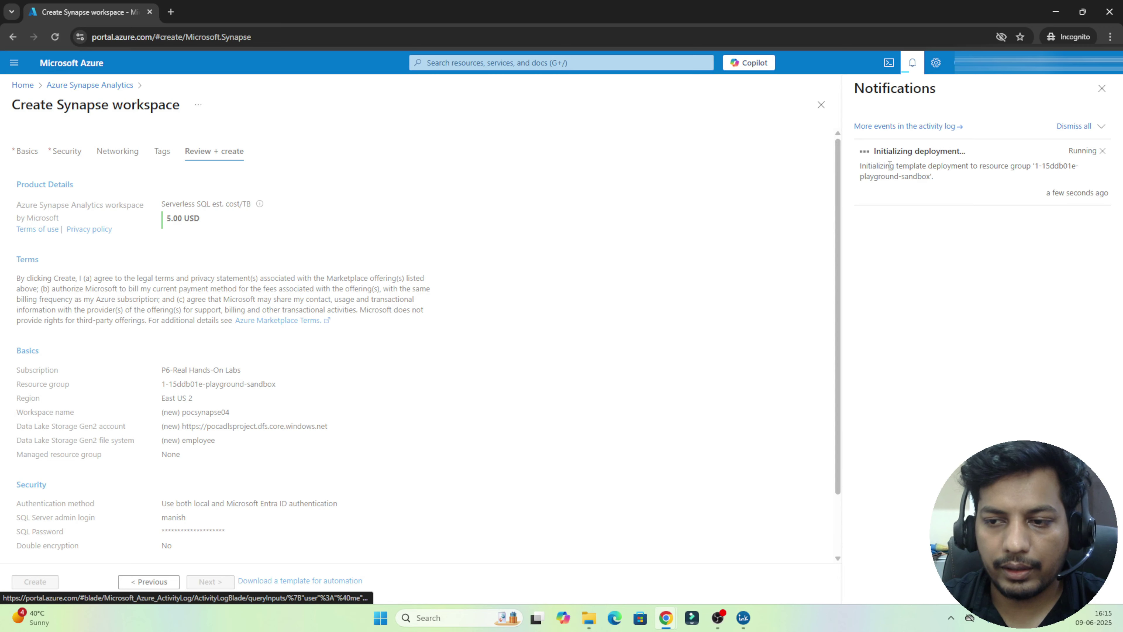
click(912, 71)
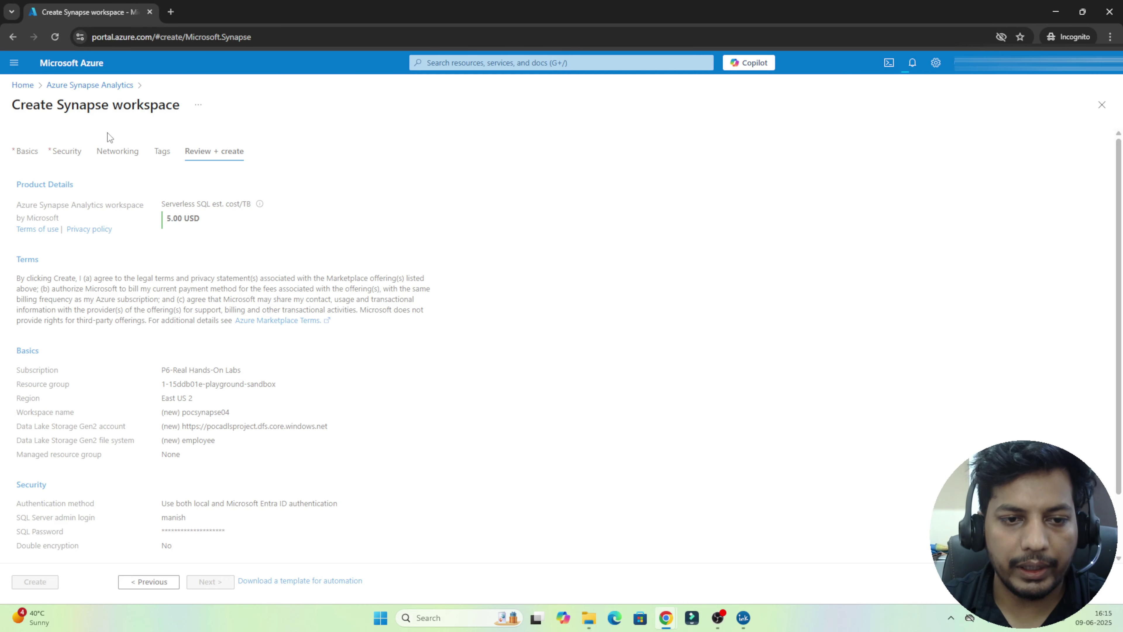
double_click(88, 110)
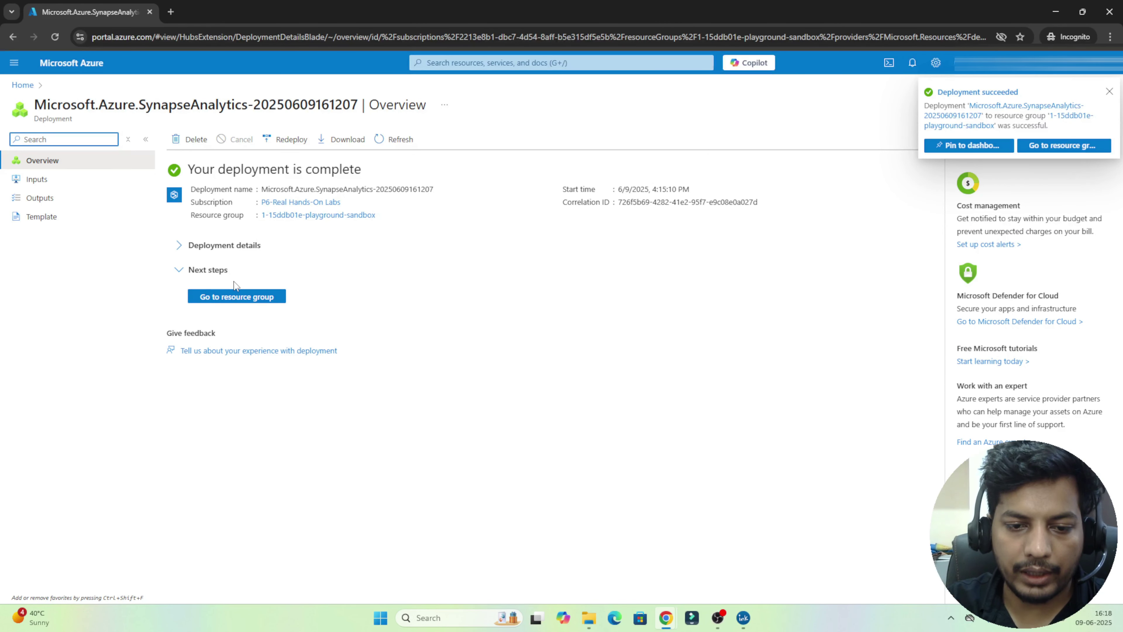
- Go to the deployment's resource group and open the pocadlsproject storage account in a separate browser tab
click(225, 297)
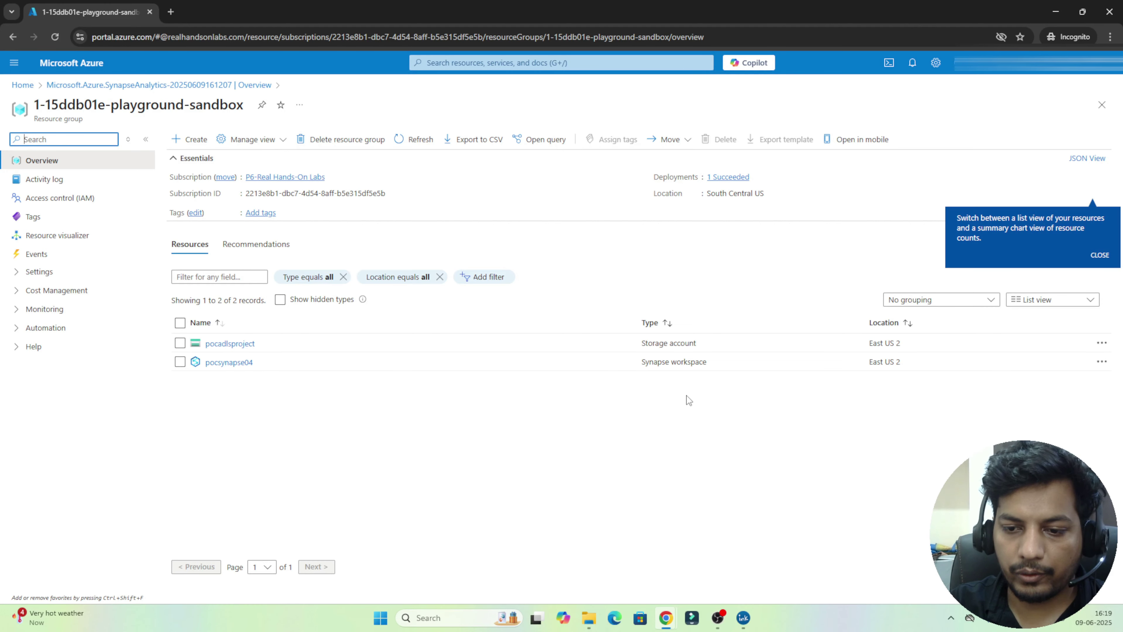
double_click(659, 345)
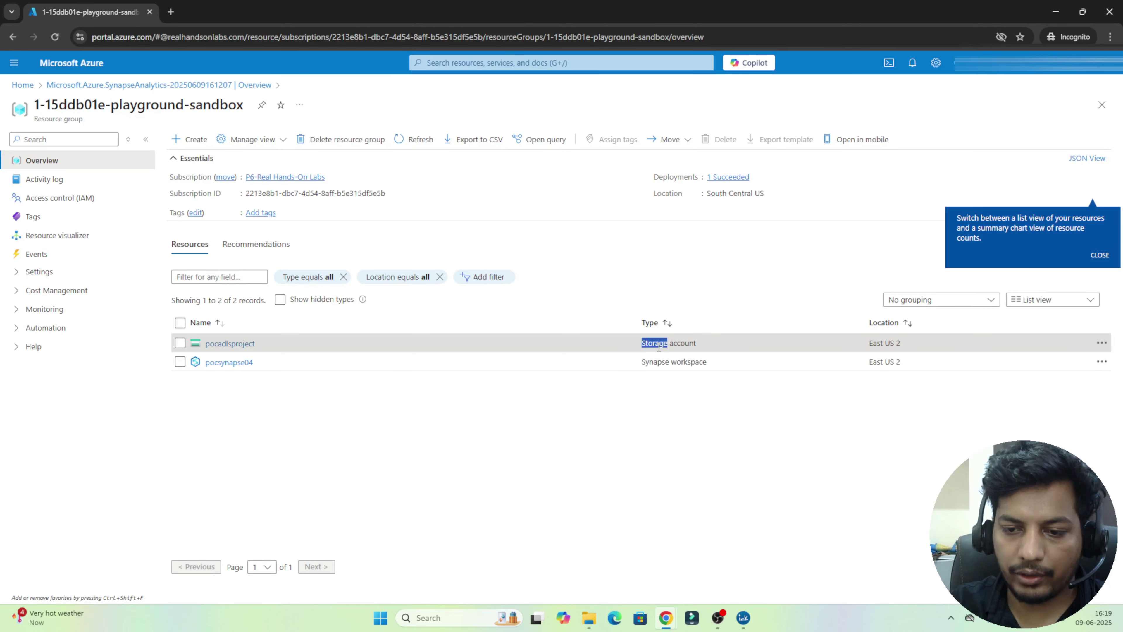
click(658, 351)
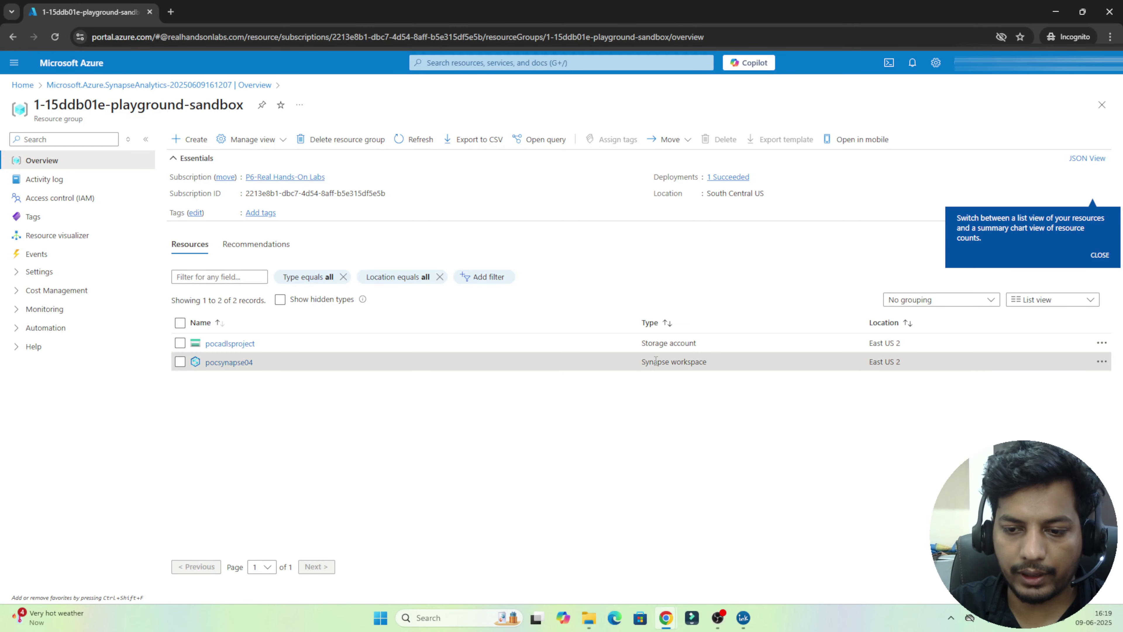
right_click(223, 348)
click(253, 358)
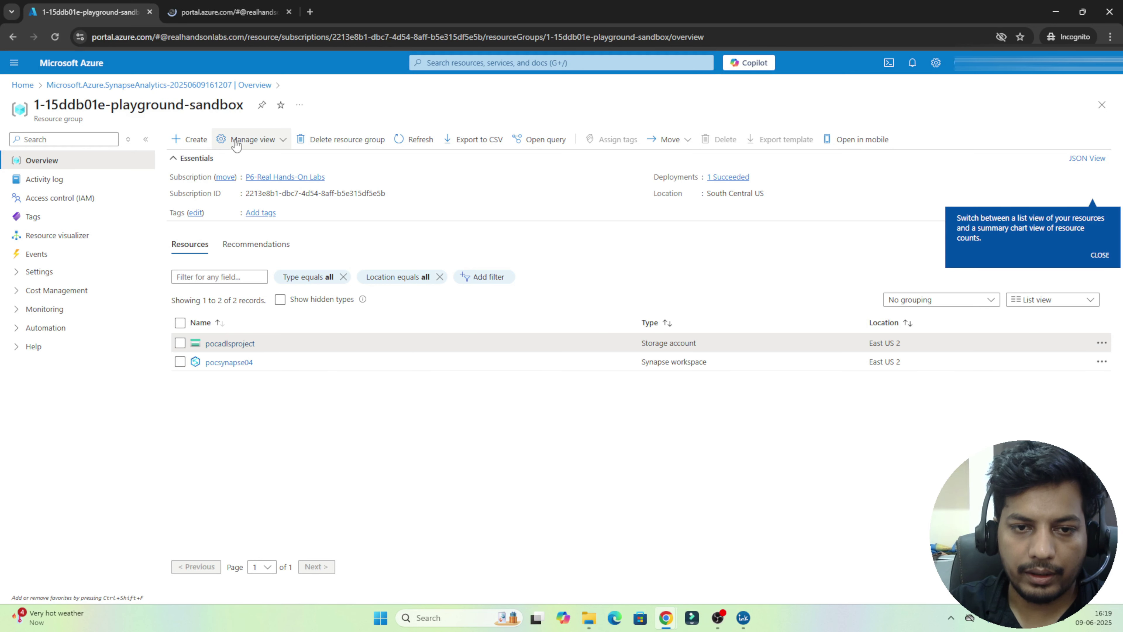
click(228, 12)
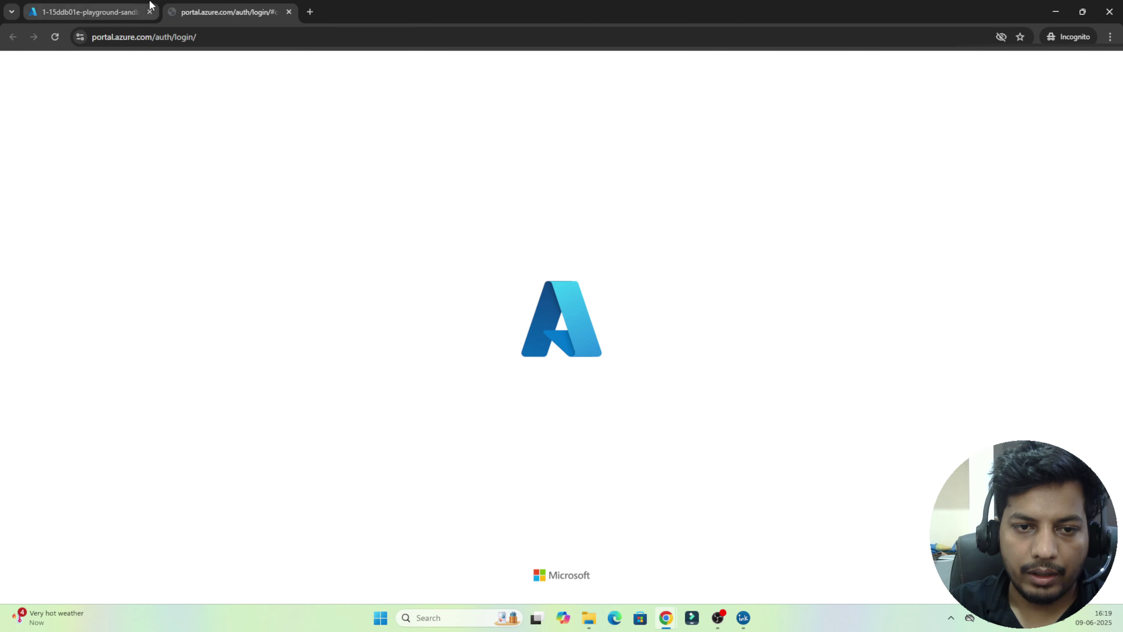
click(123, 5)
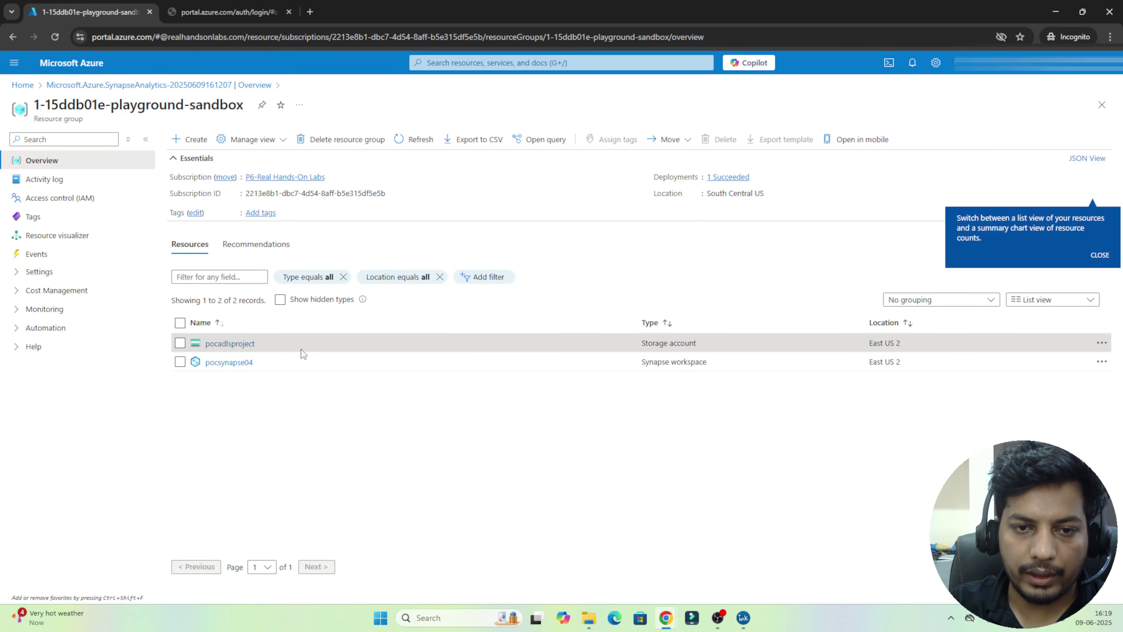
click(242, 5)
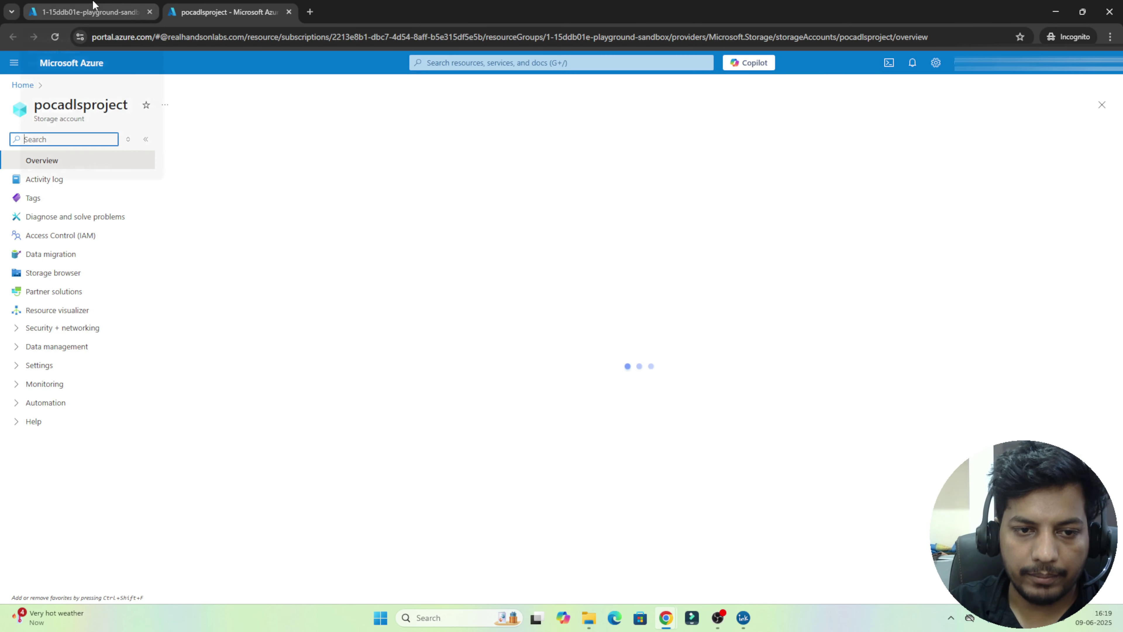
- View the pocadlsproject storage account's containers and inspect the contents of the employee container
double_click(75, 104)
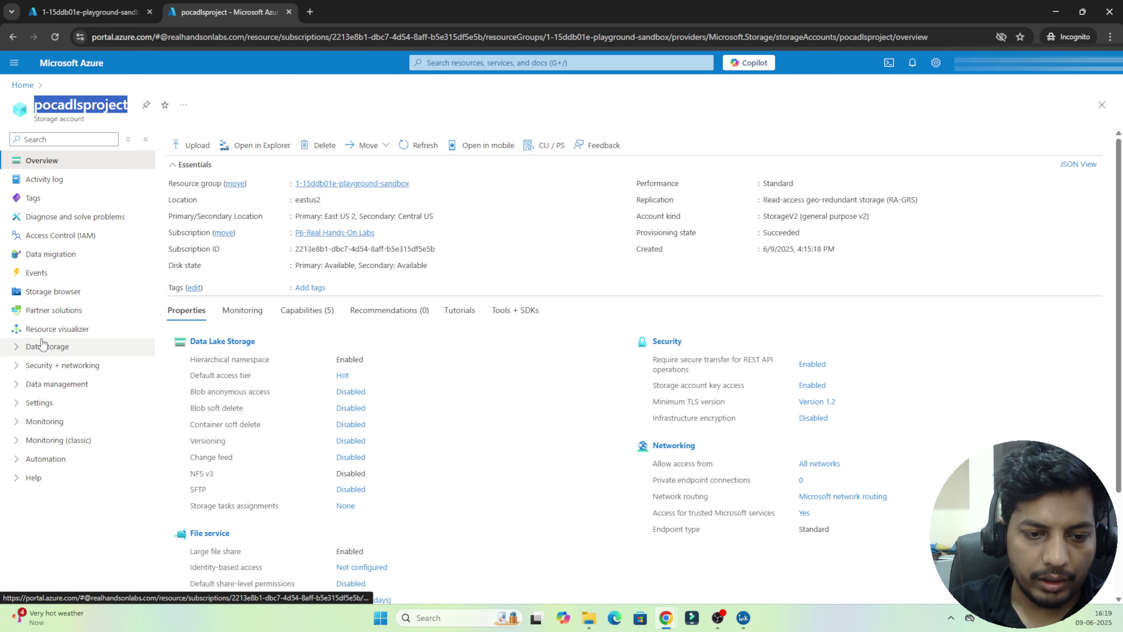
click(31, 348)
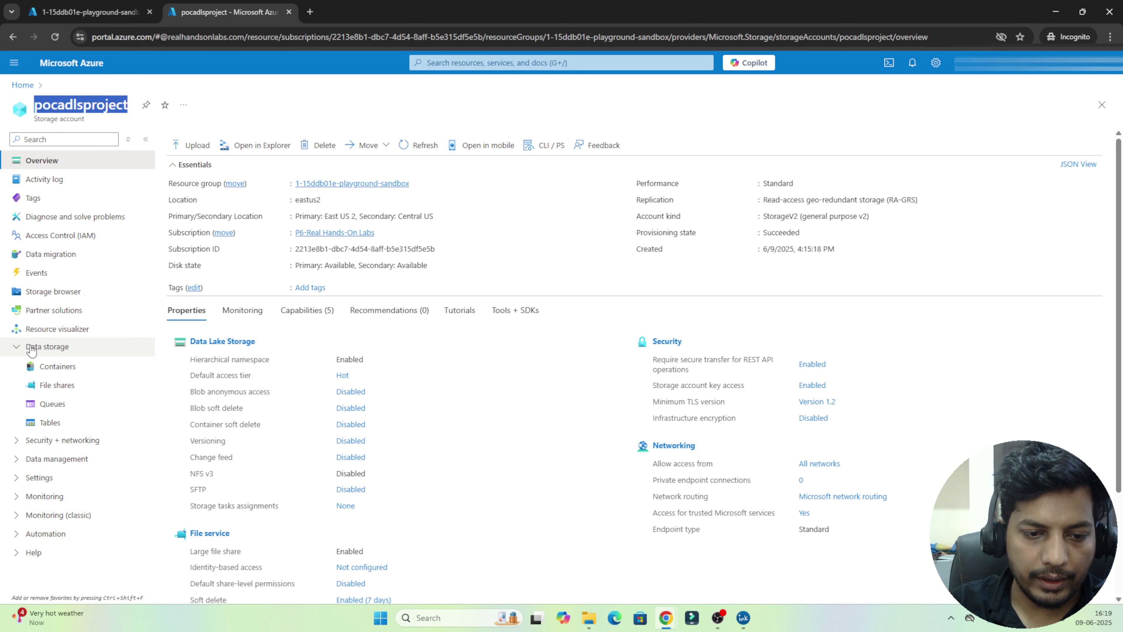
click(60, 372)
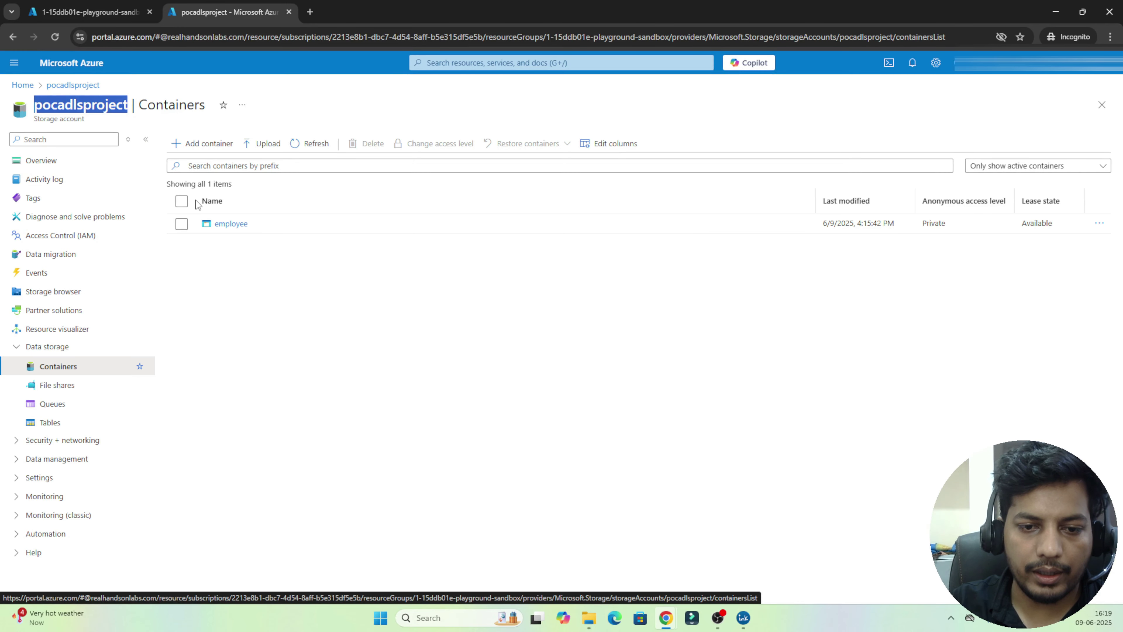
click(234, 227)
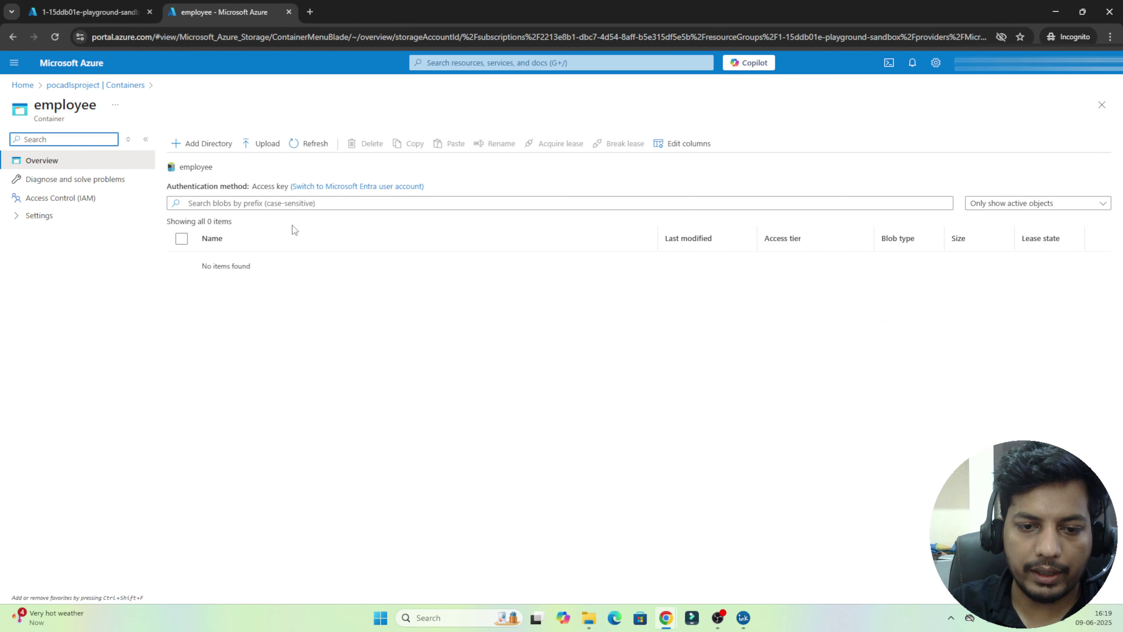
- Return to the resource group, open the pocsynapse04 workspace, and launch Synapse Studio from it
click(88, 12)
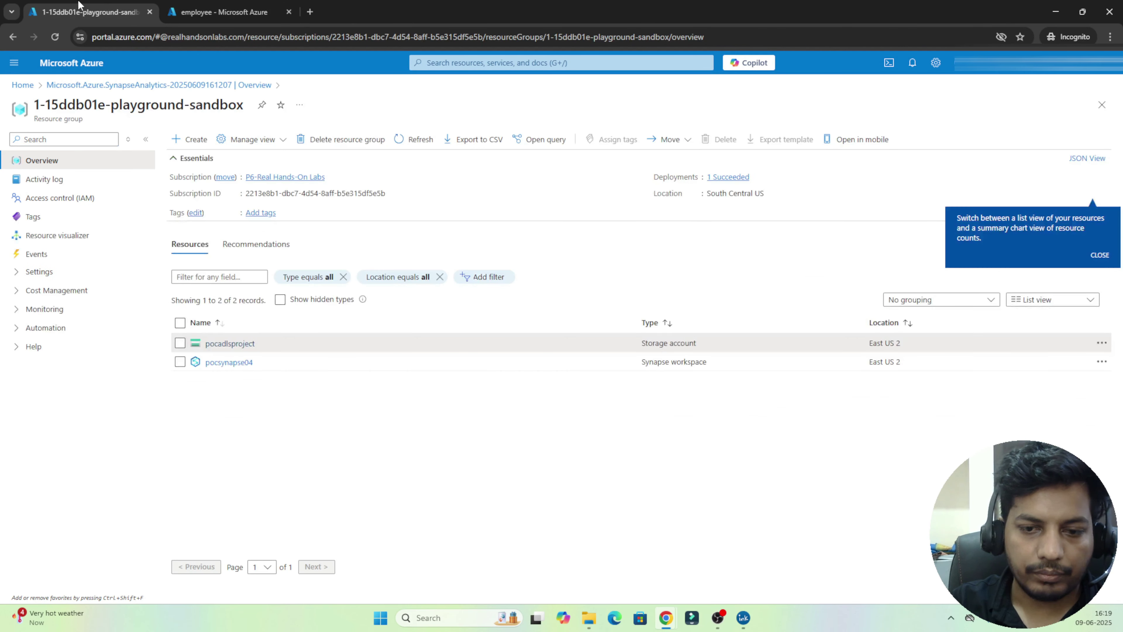
click(220, 363)
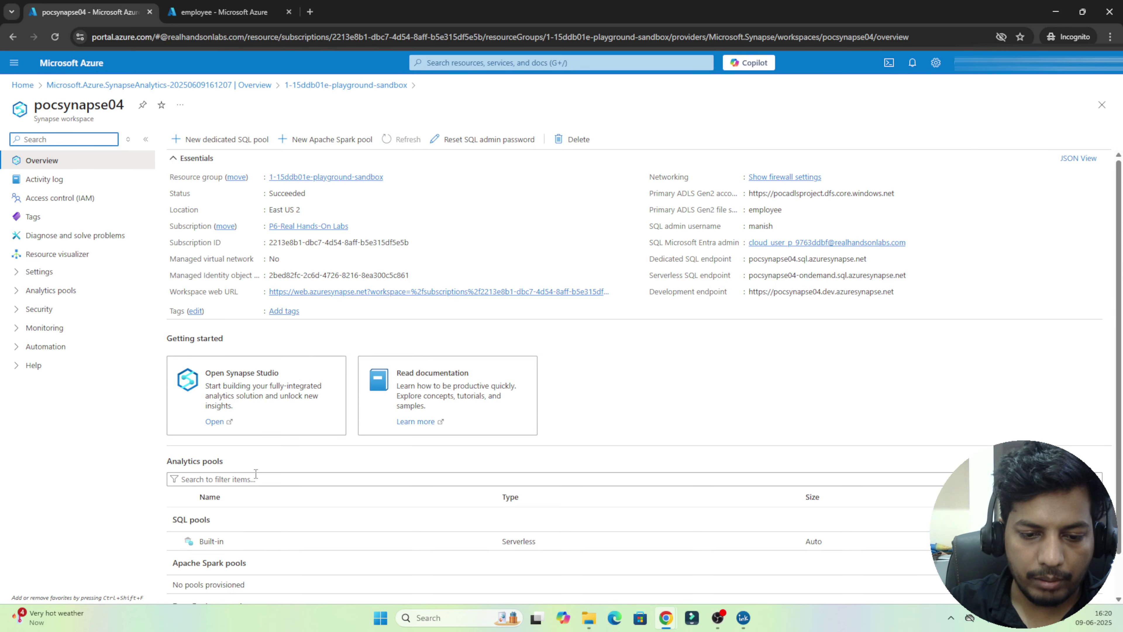
click(189, 519)
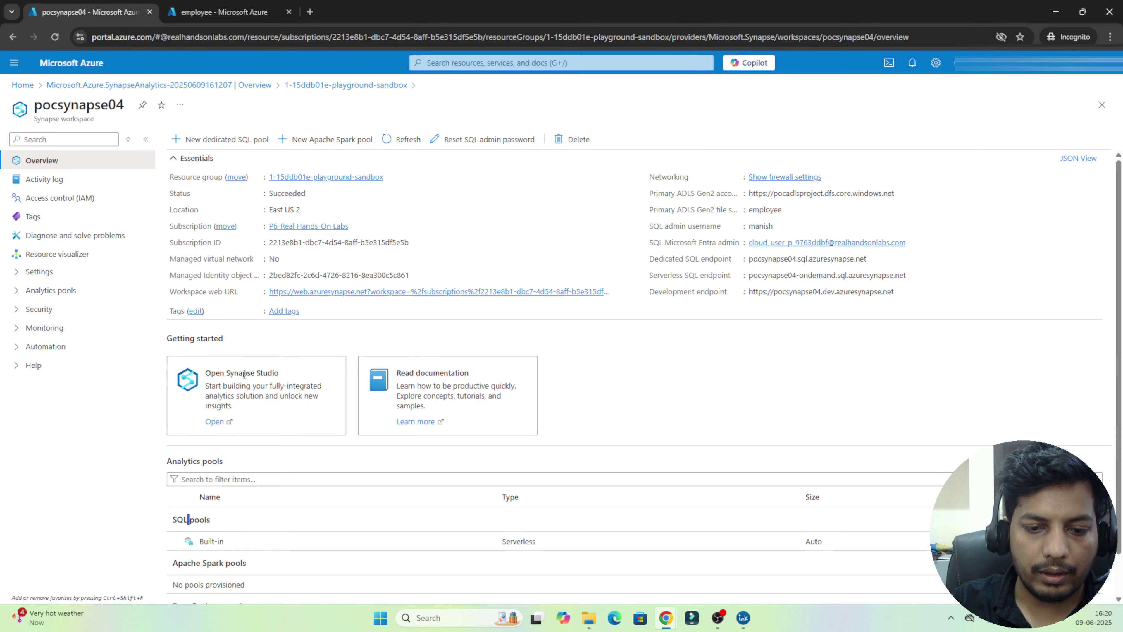
click(214, 422)
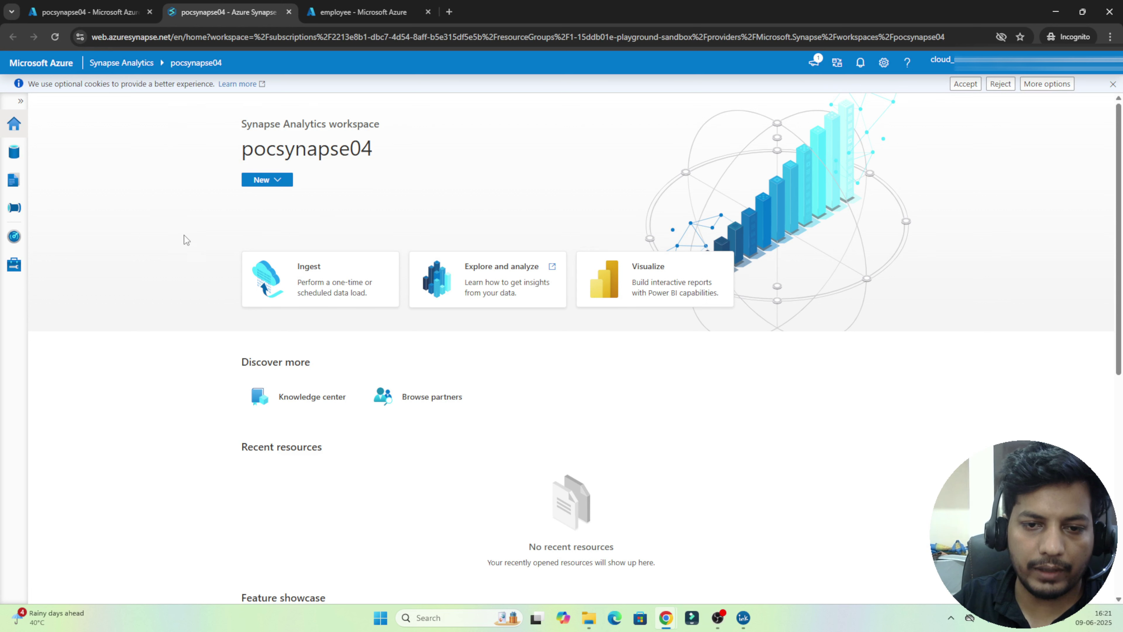
- Browse the linked Azure Data Lake Storage Gen2 data under pocsynapse04 and open its primary employee container
click(14, 161)
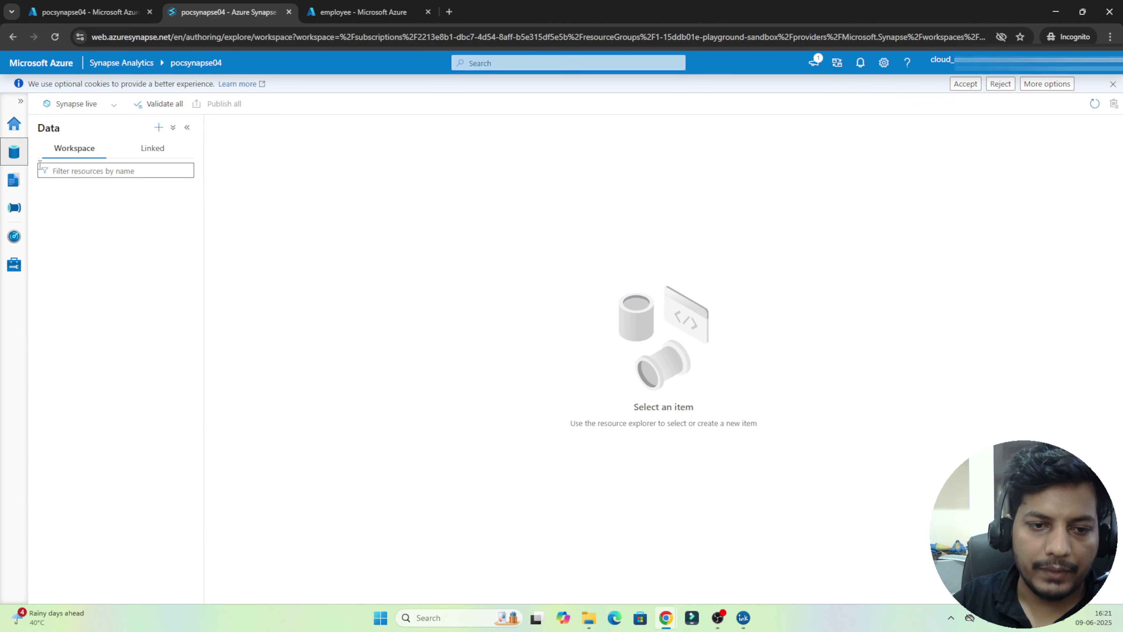
click(143, 153)
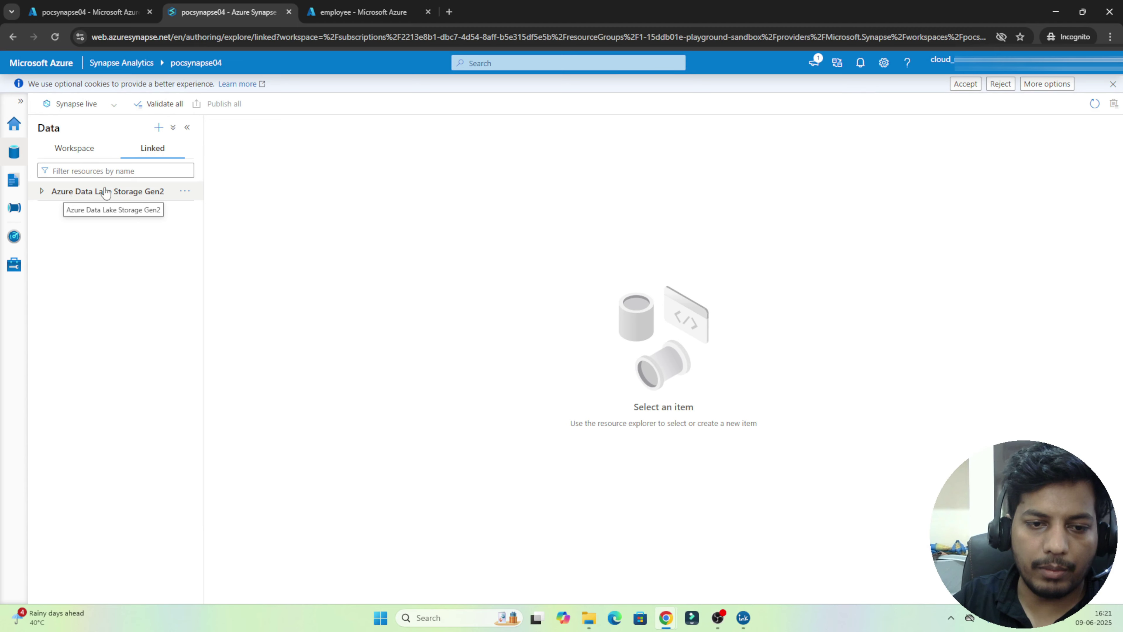
click(42, 192)
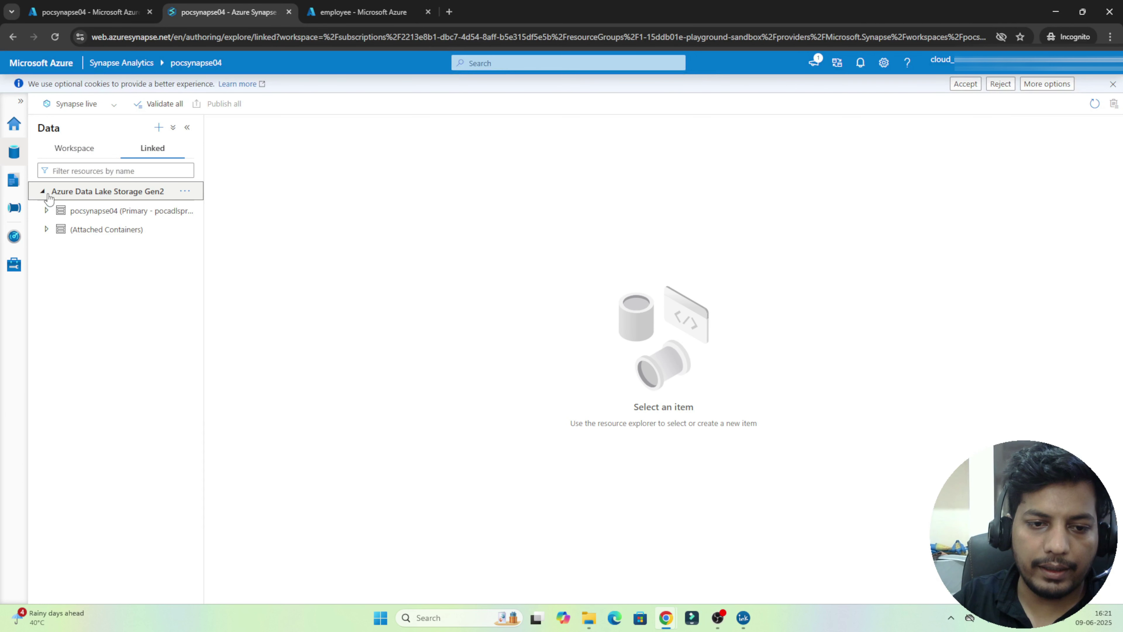
click(47, 211)
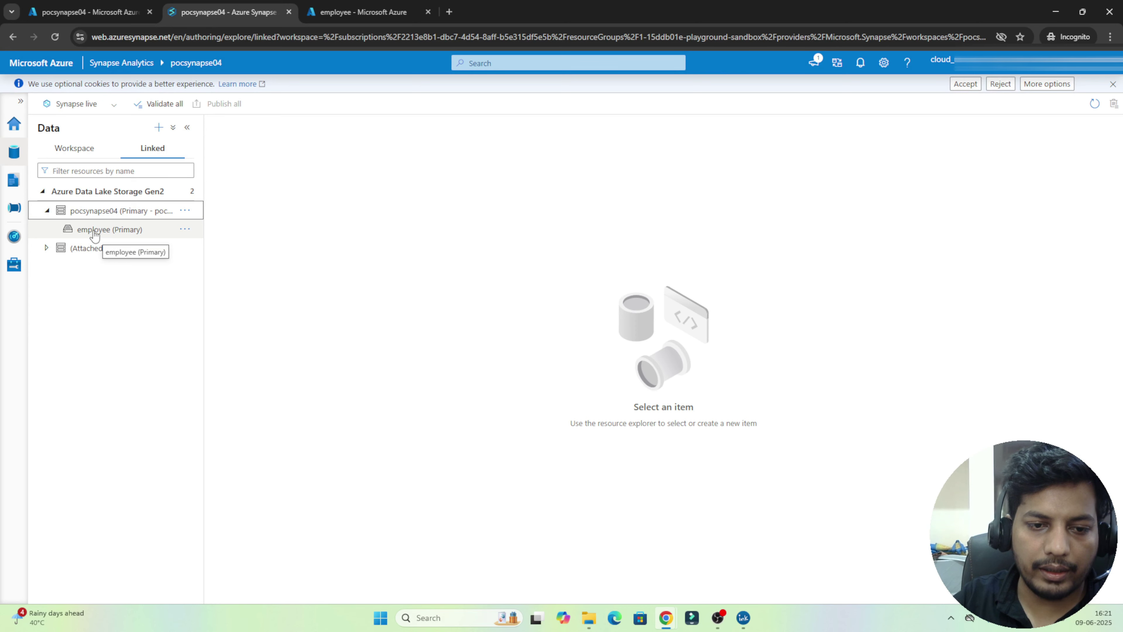
click(94, 230)
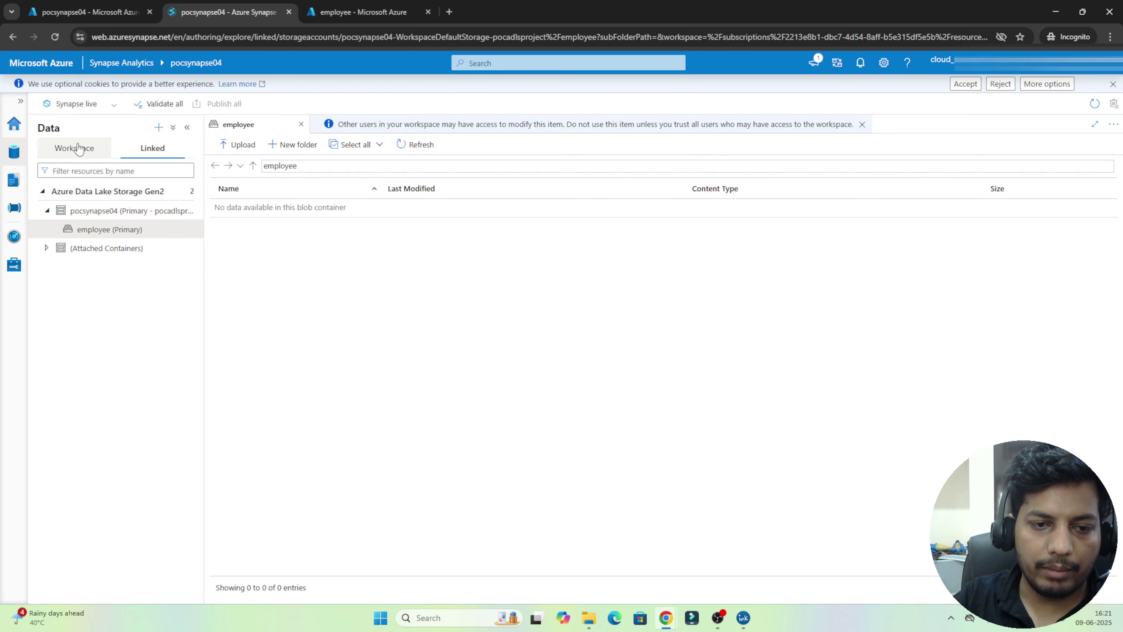
- Examine the kinds of resources that can be added in Synapse Studio's Develop hub
click(13, 185)
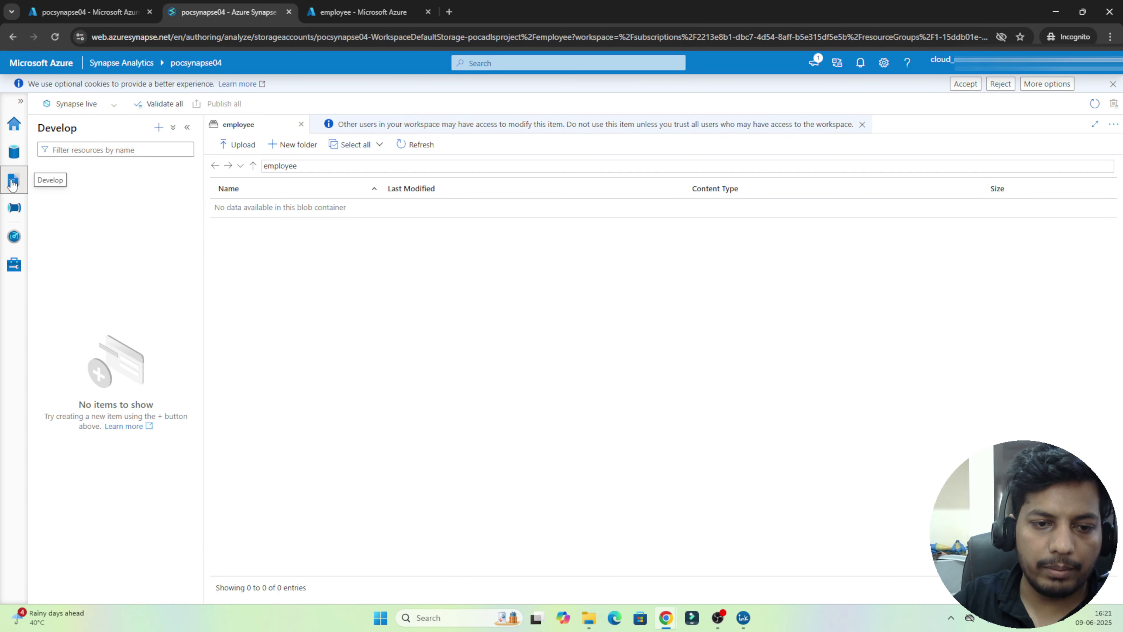
click(159, 128)
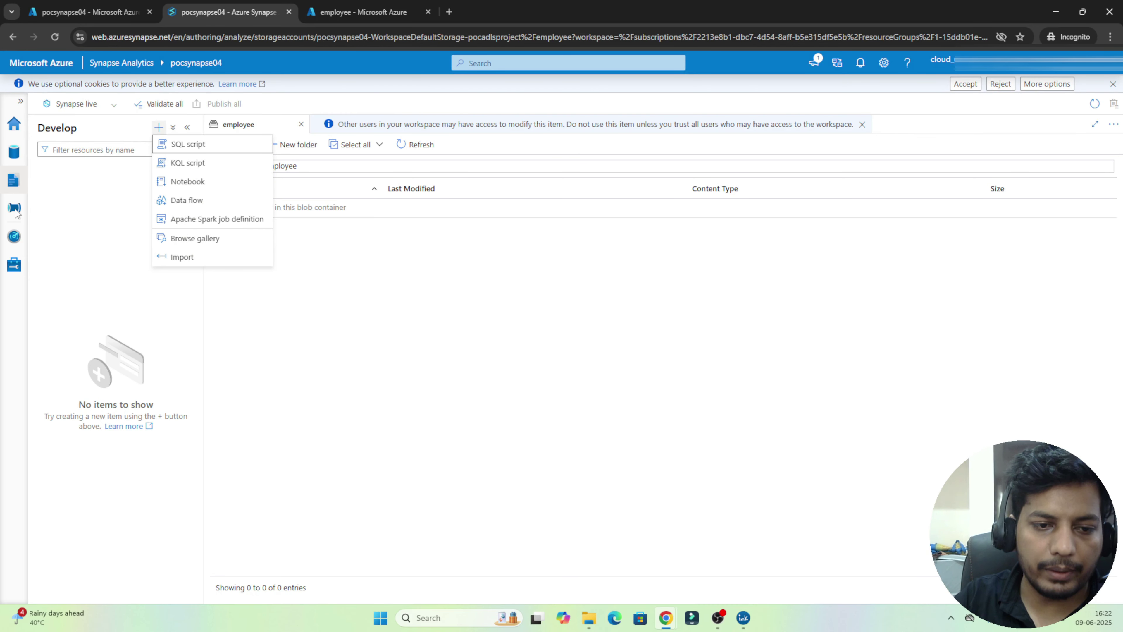
- Create a new pipeline in Synapse Studio's Integrate hub
key(Escape)
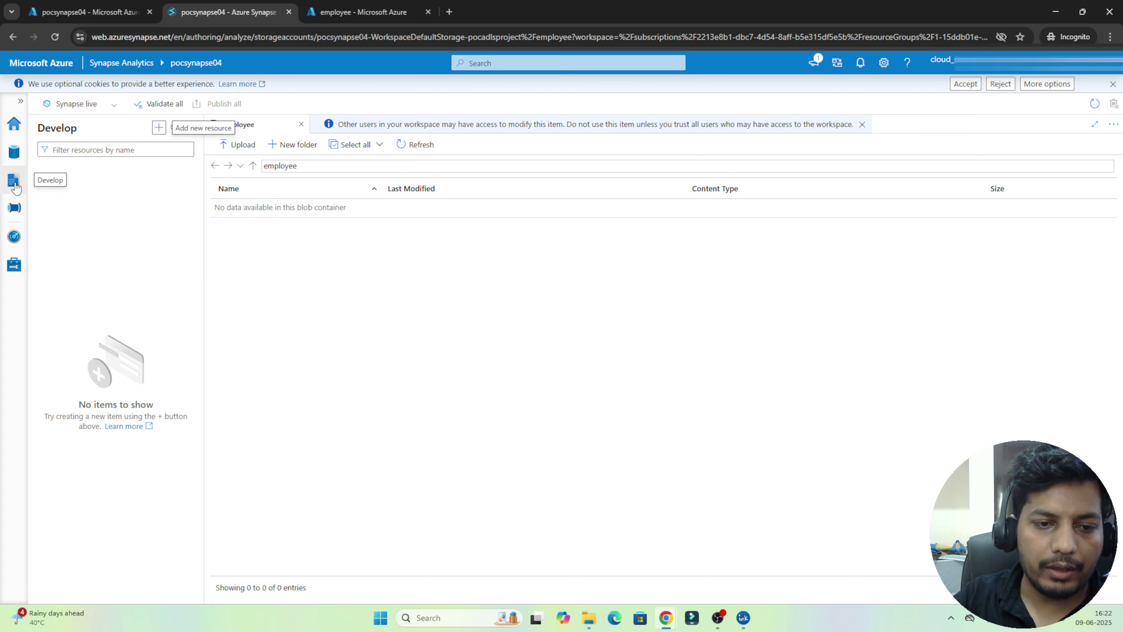
click(16, 212)
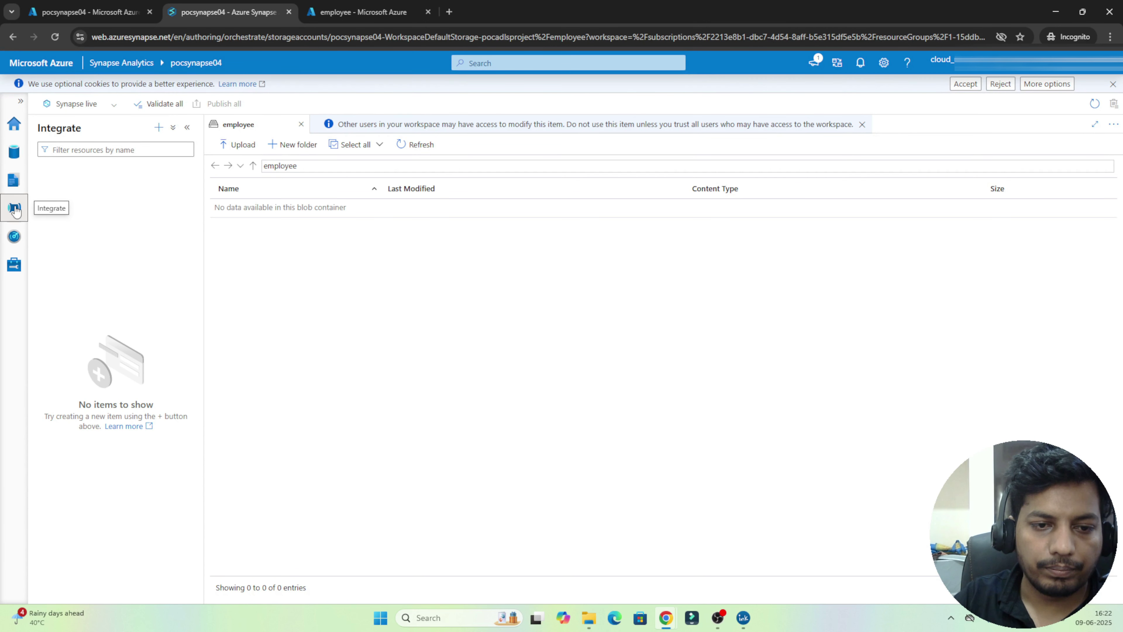
click(158, 128)
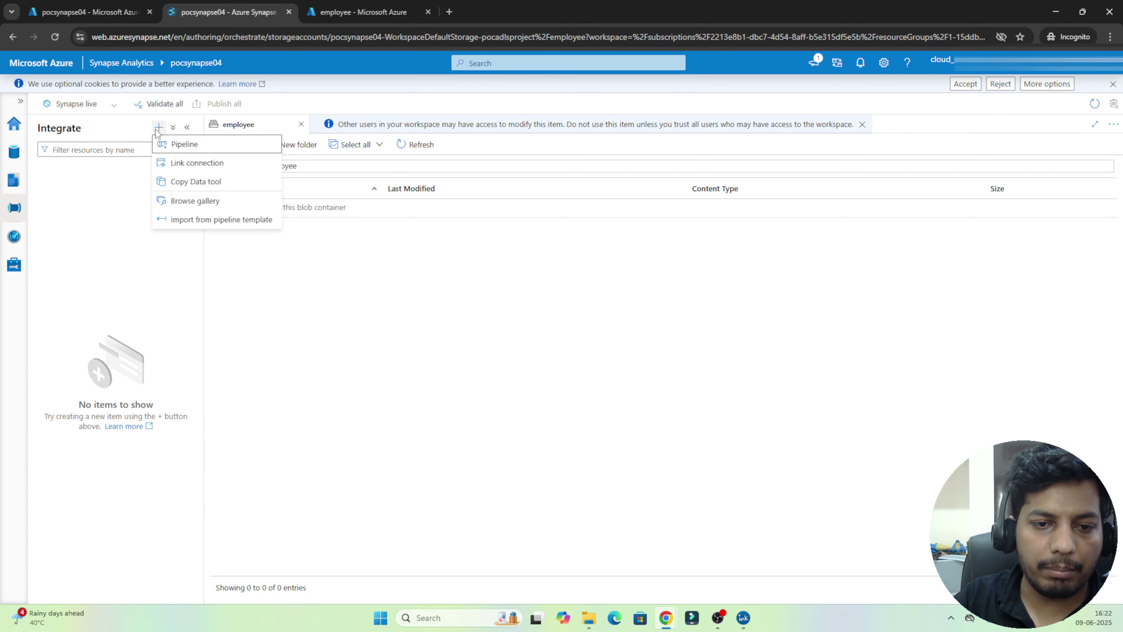
click(173, 146)
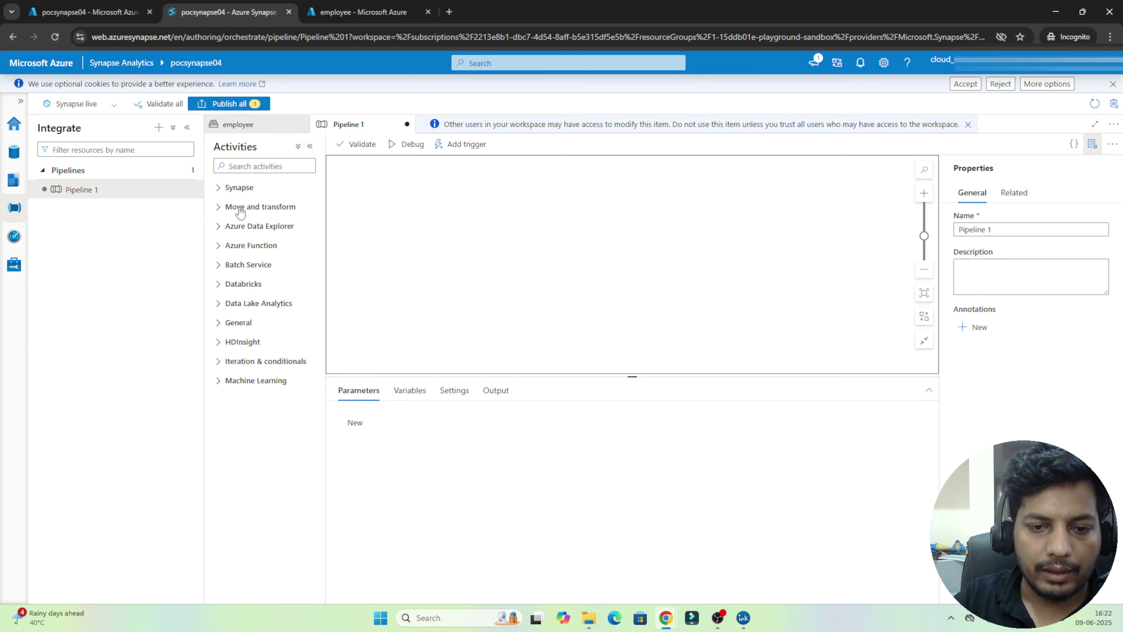
- Examine the pipeline activities offered in the Move and transform and General categories
click(226, 208)
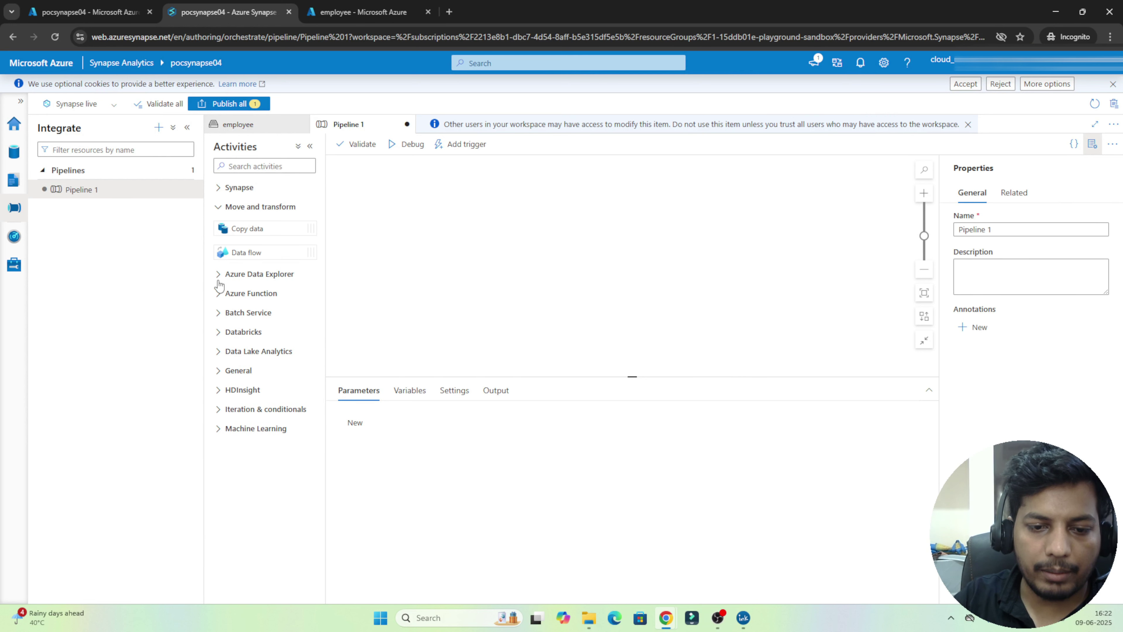
click(217, 375)
click(220, 376)
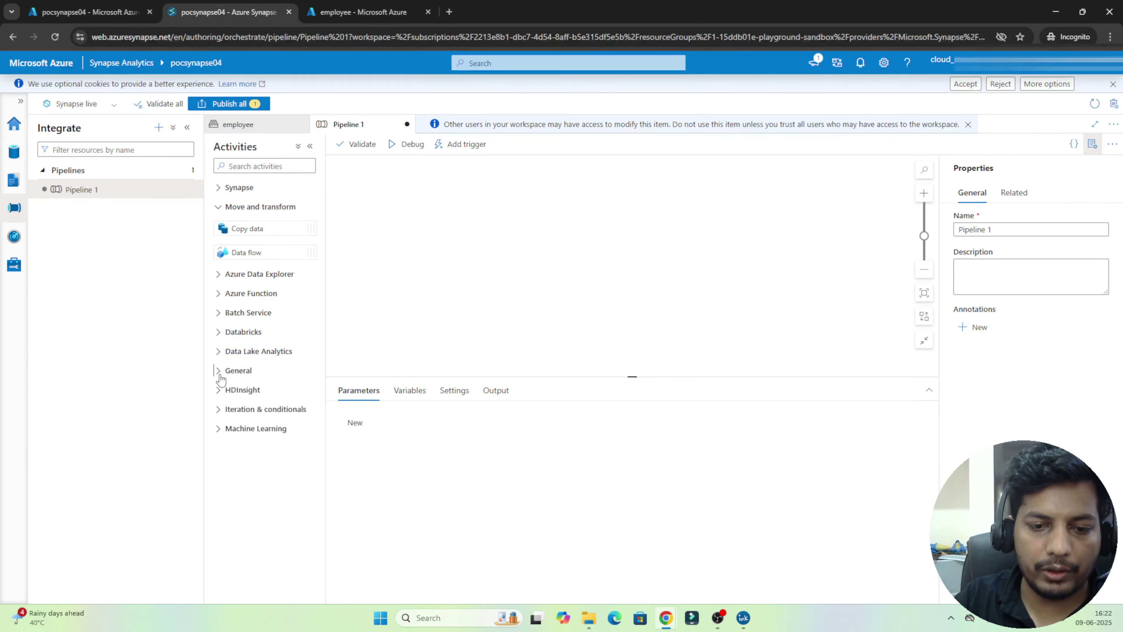
click(223, 376)
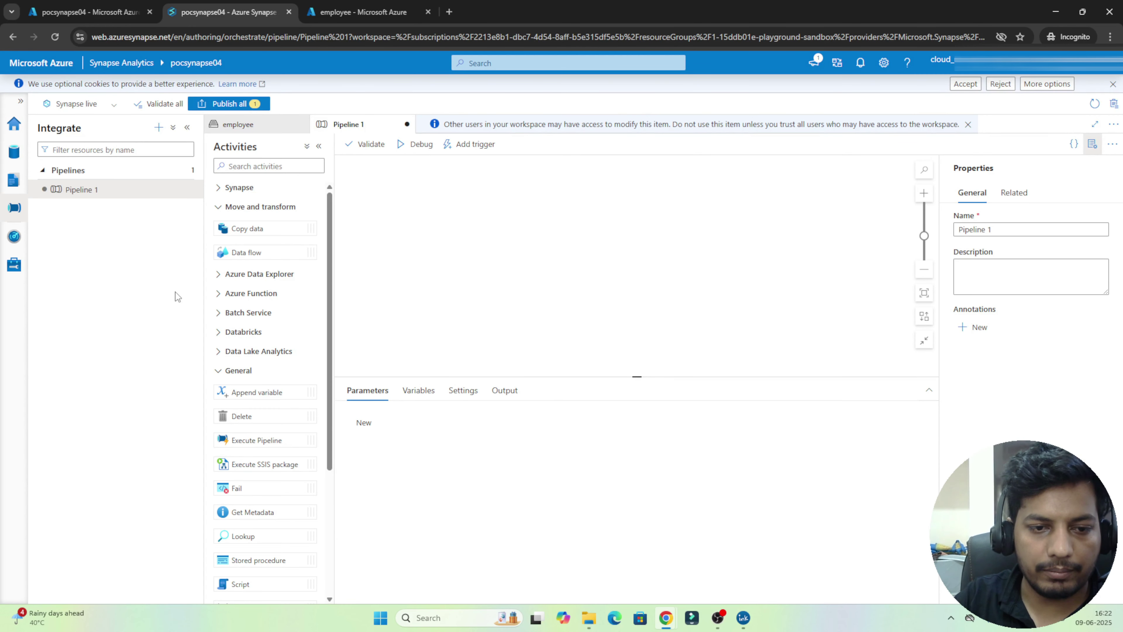
- View the pipeline runs in the Monitor hub and the SQL pools in the Manage hub
click(14, 241)
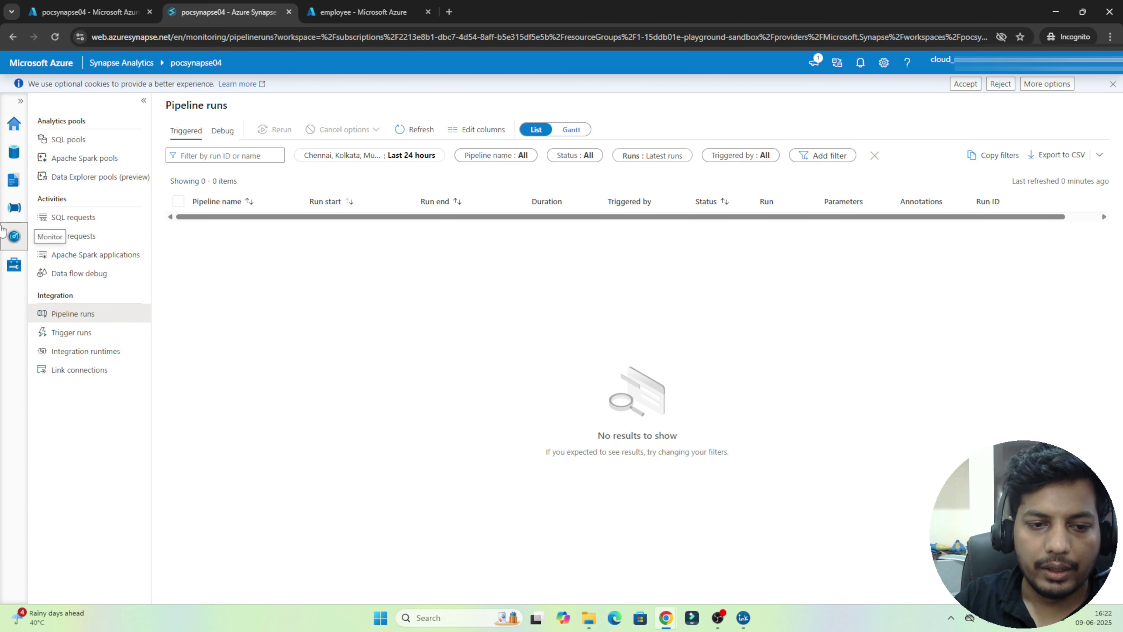
click(14, 265)
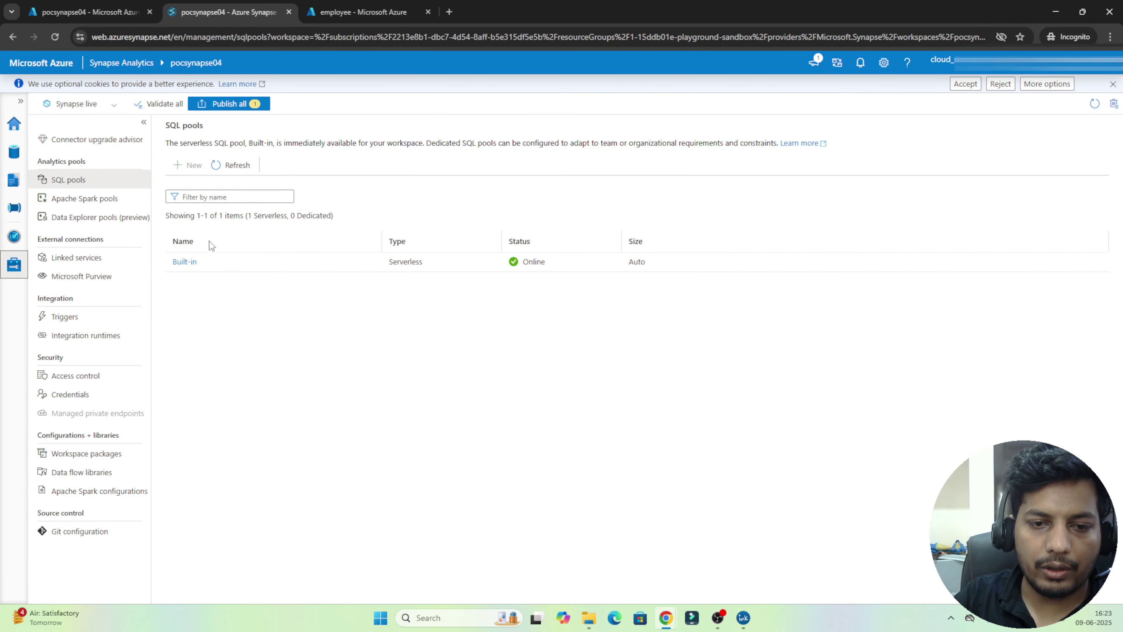
- Upload emp_1.csv from the Desktop folder azure data factory dataset into the linked primary employee container
click(14, 154)
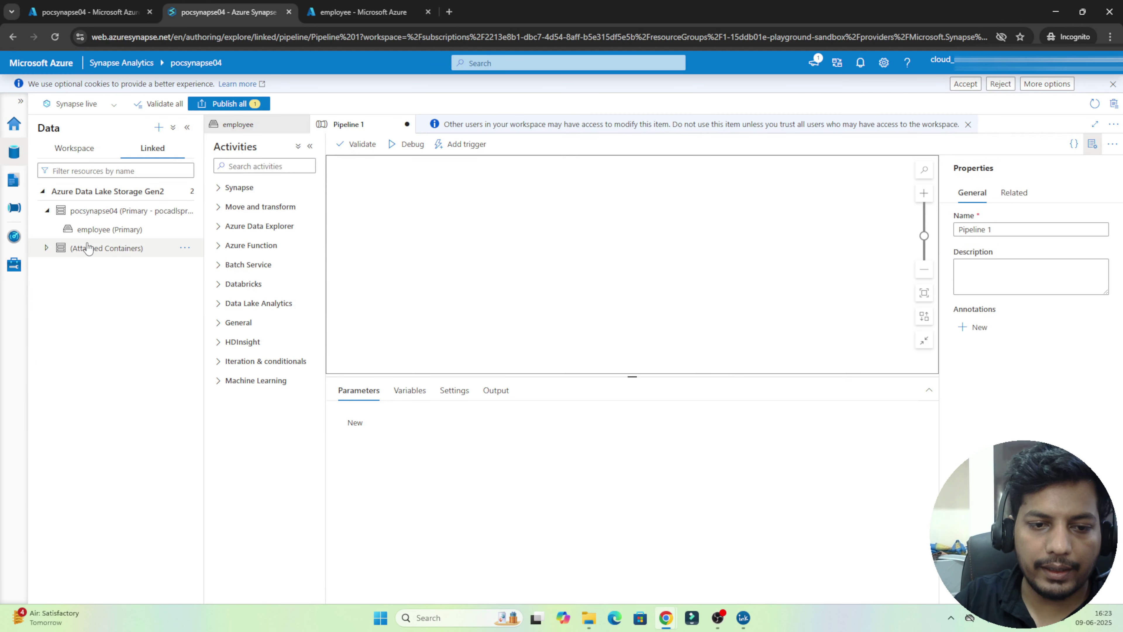
click(99, 235)
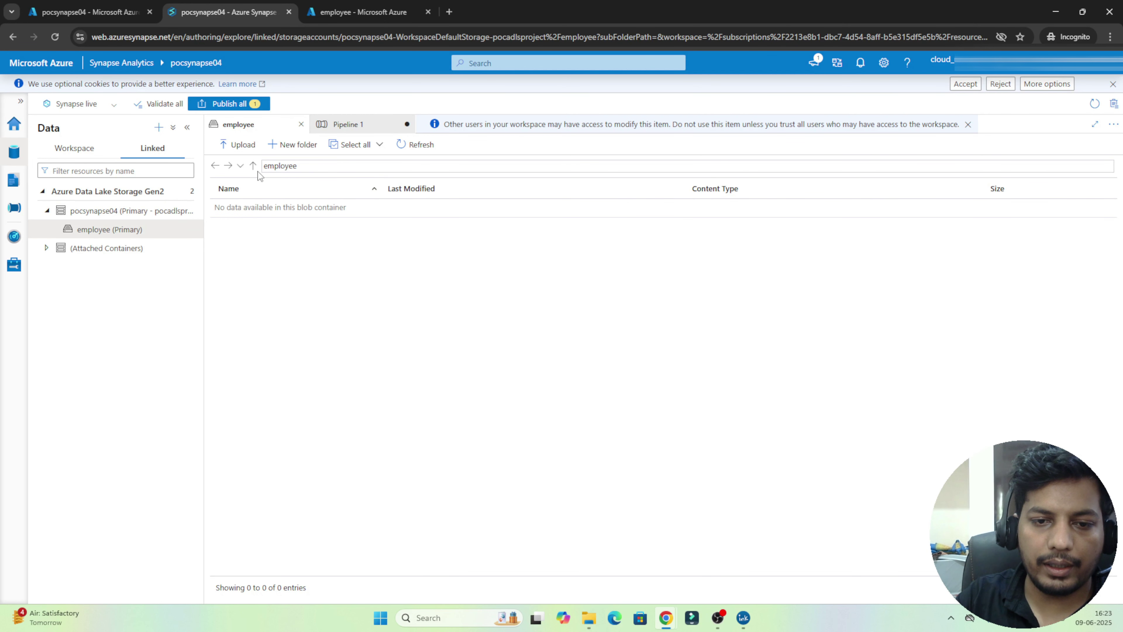
click(241, 145)
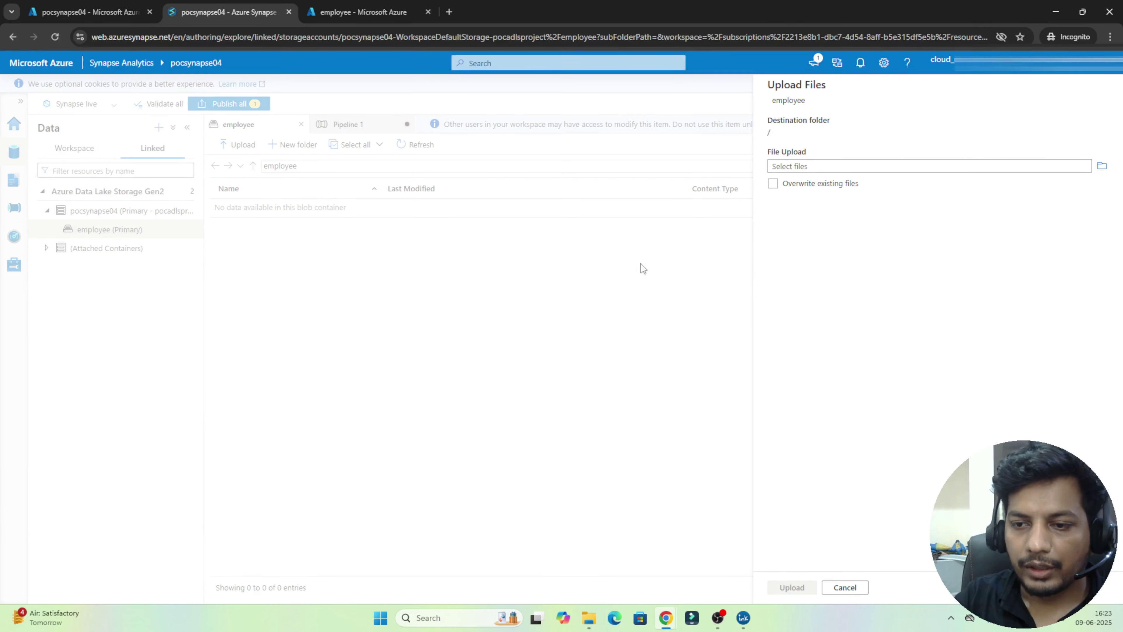
click(1103, 166)
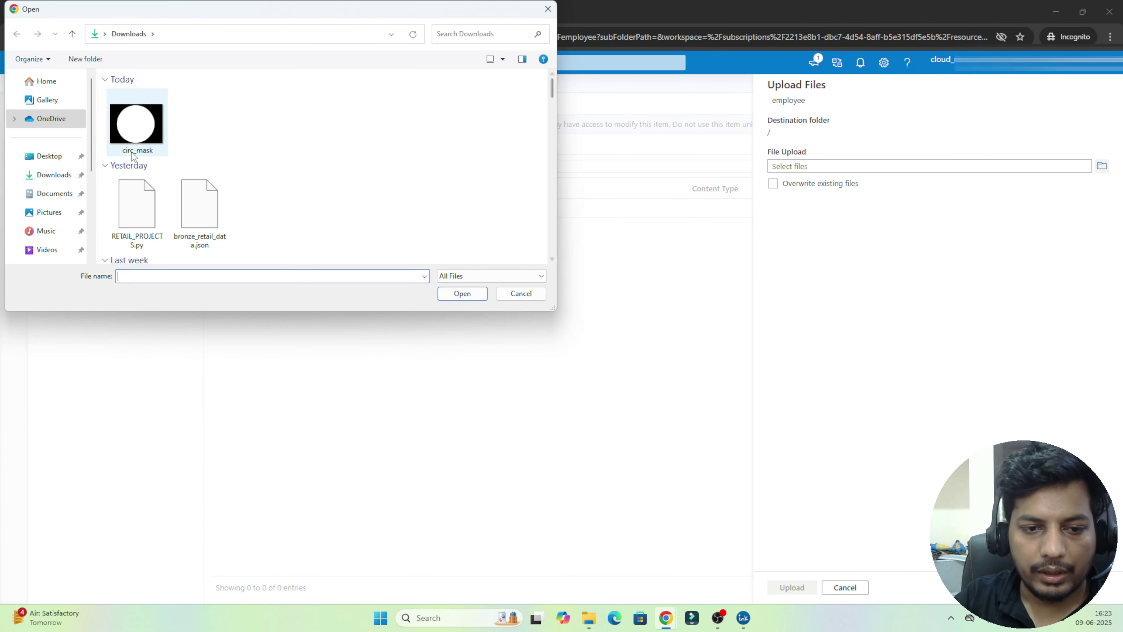
click(48, 157)
double_click(153, 95)
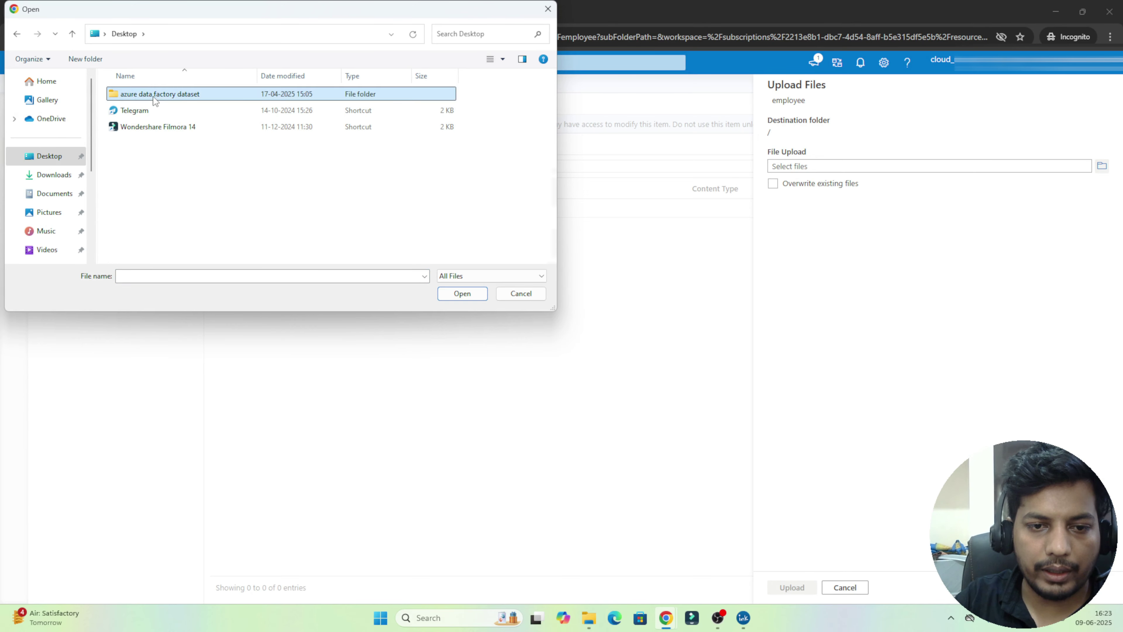
click(135, 208)
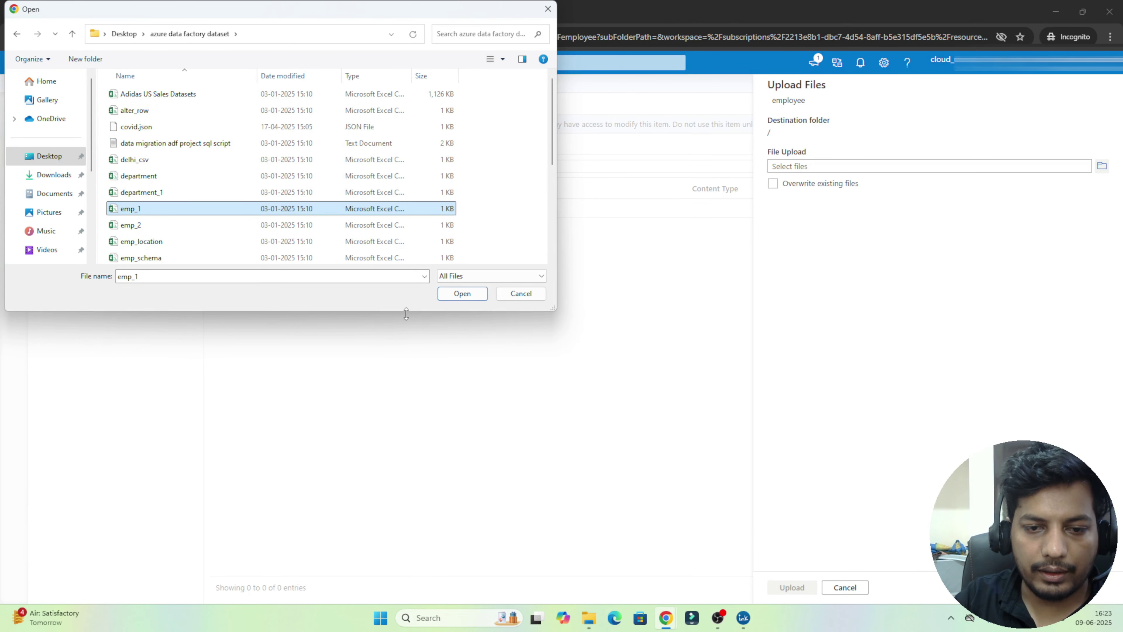
click(461, 295)
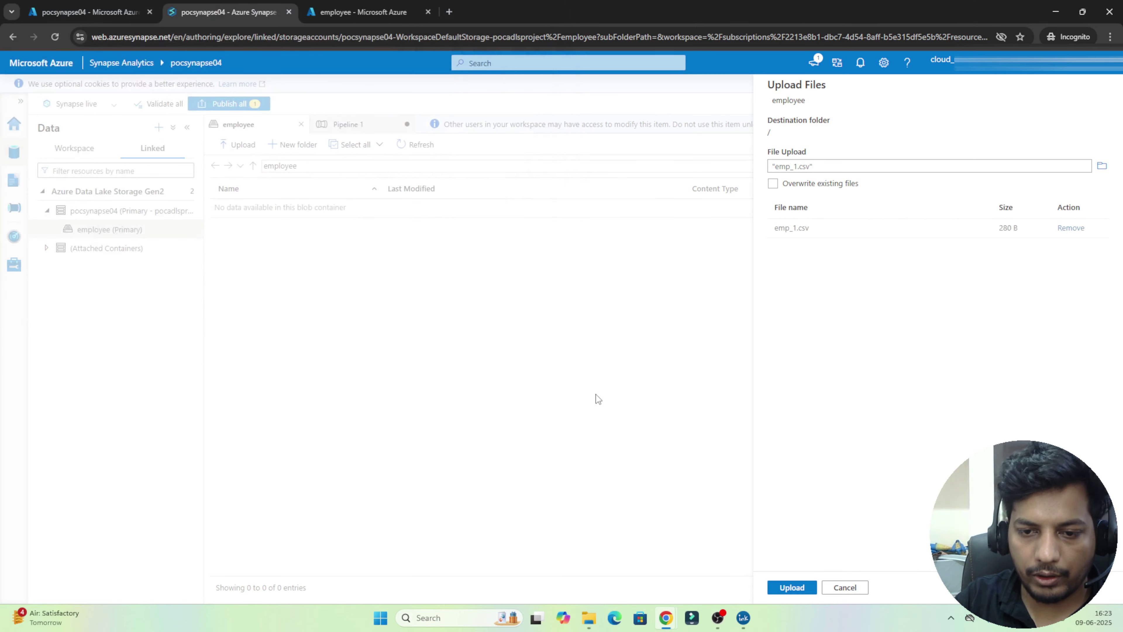
click(794, 587)
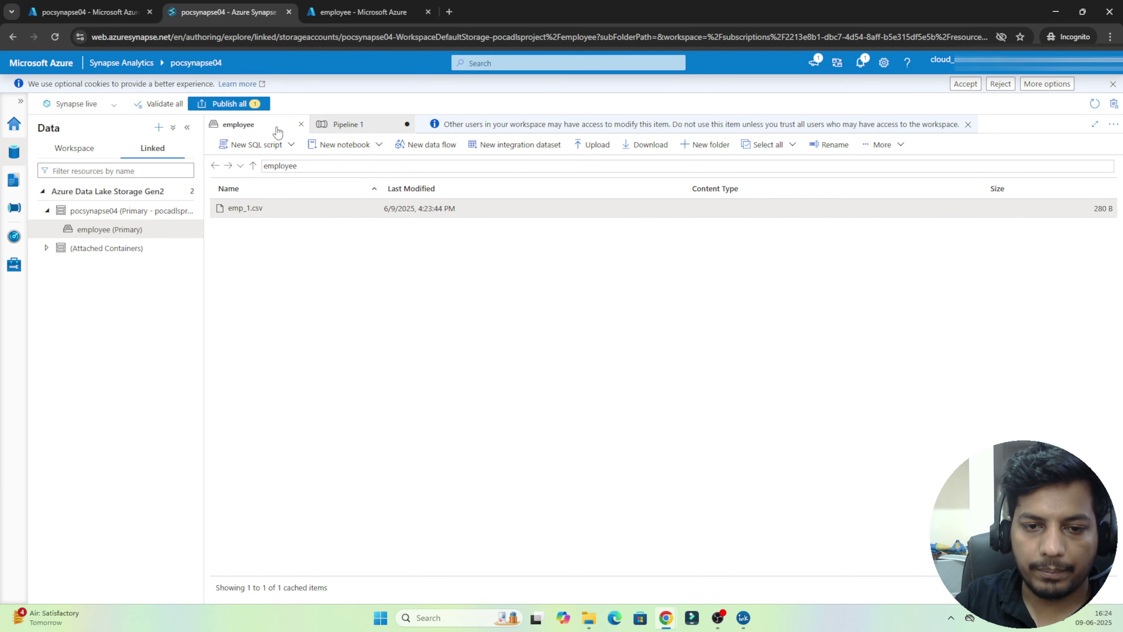
- Generate a new SQL script that selects the top 100 rows of emp_1.csv
click(254, 150)
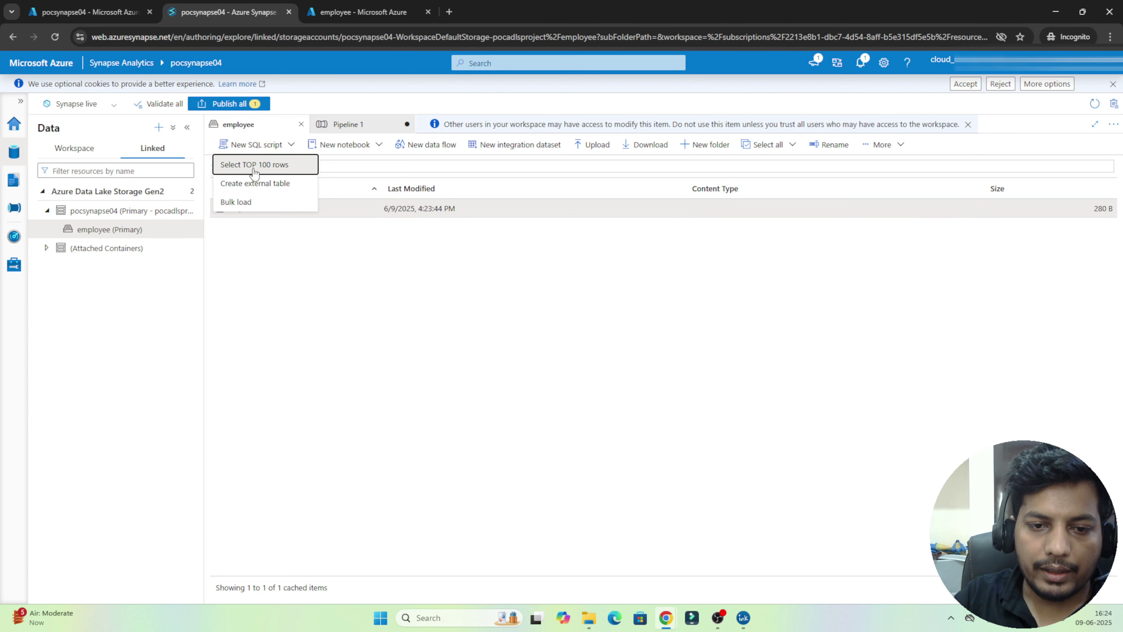
click(254, 167)
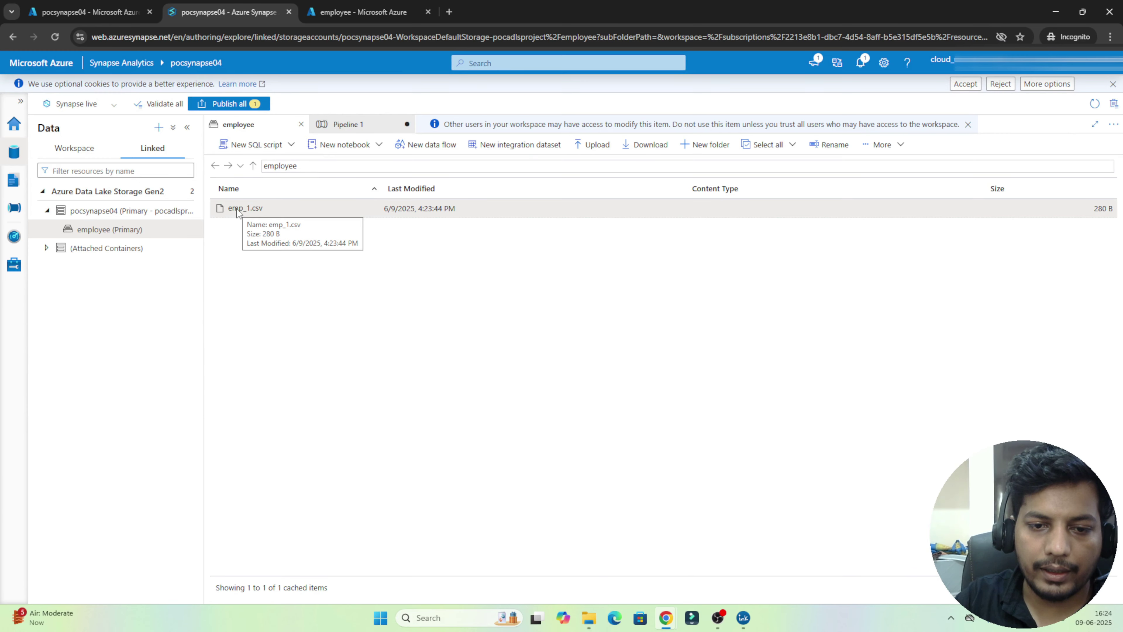
click(291, 146)
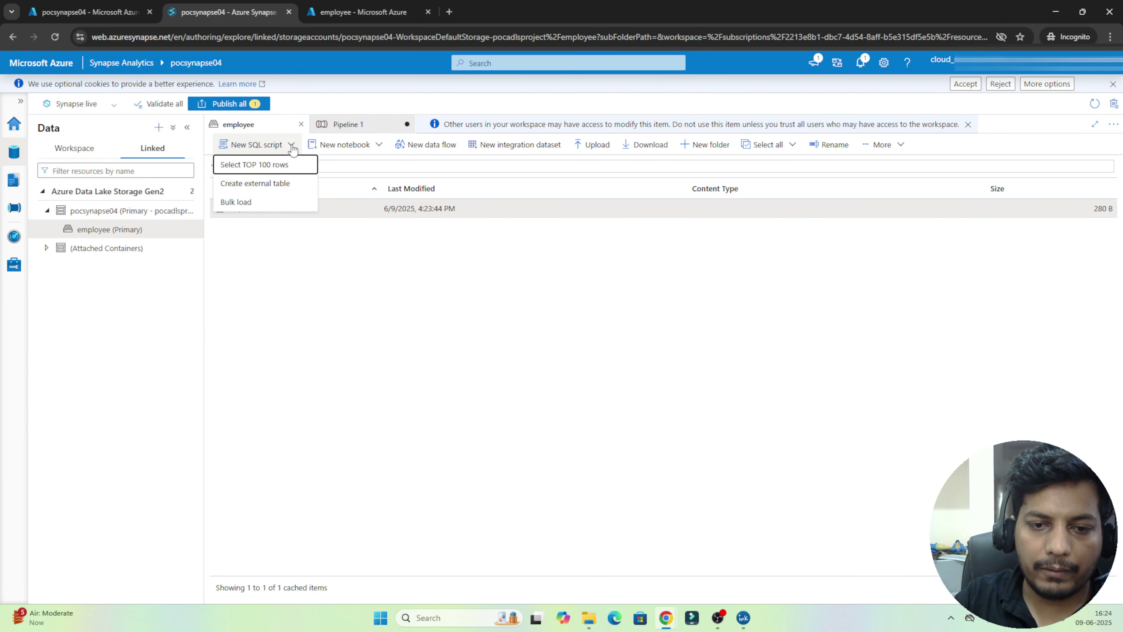
click(258, 165)
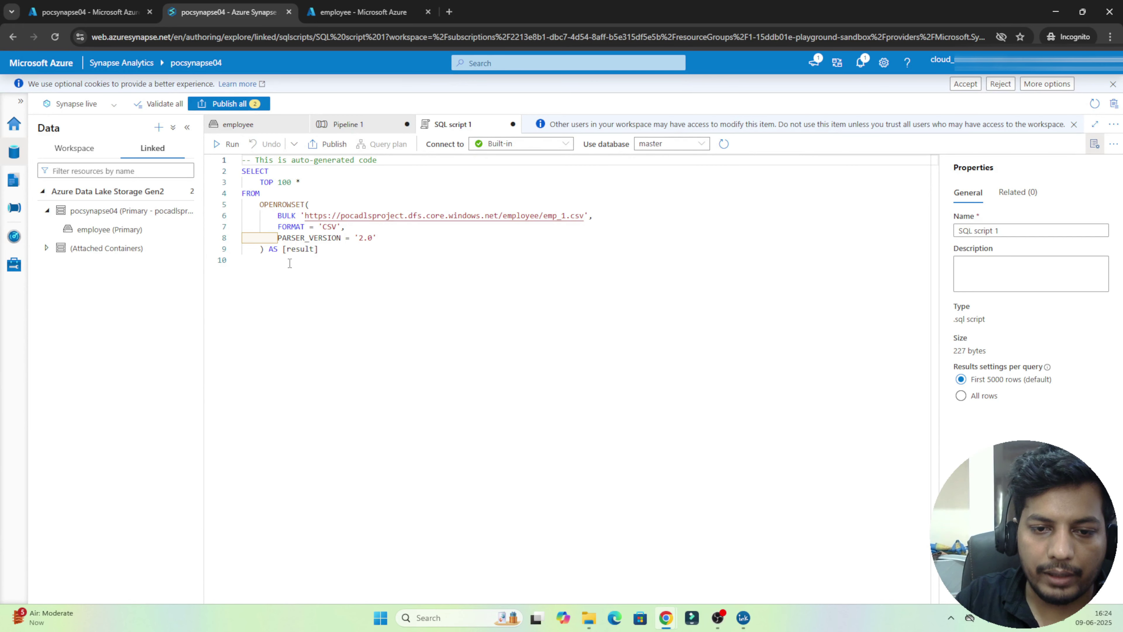
- Review the generated OPENROWSET query, including its row limit, file path and format, and check which SQL pool it connects to
drag(290, 263, 248, 173)
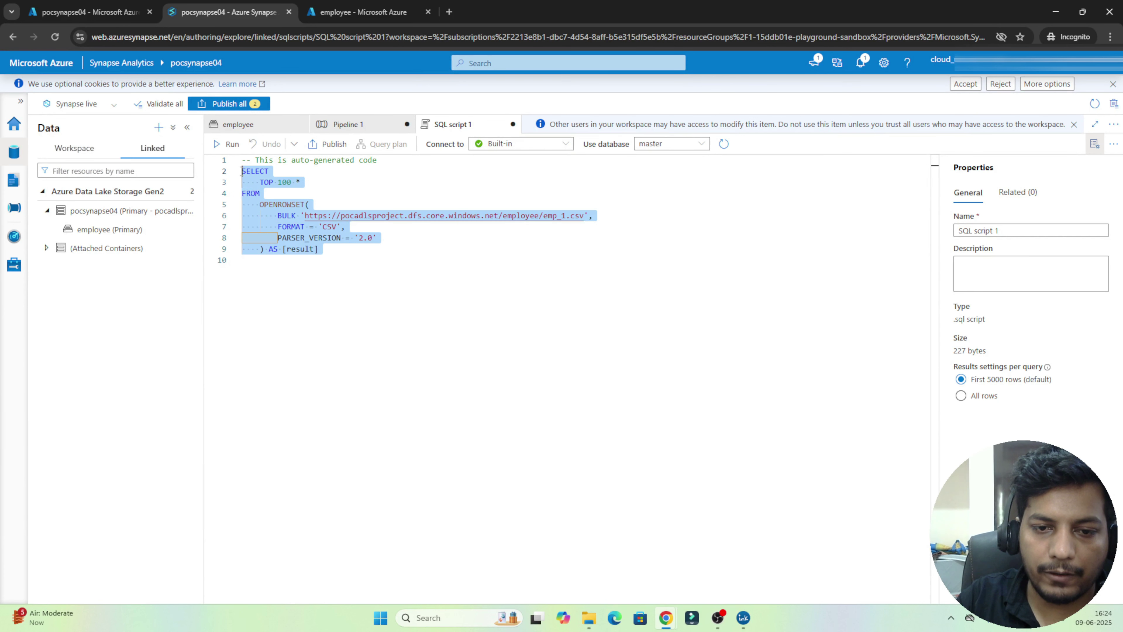
double_click(284, 183)
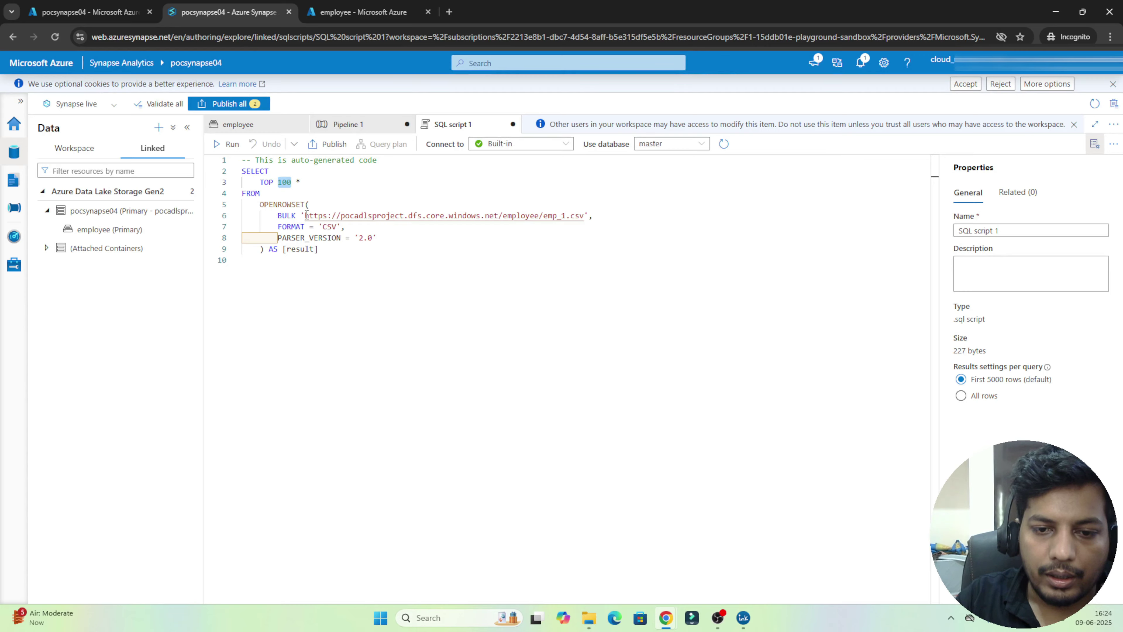
drag(305, 215, 365, 266)
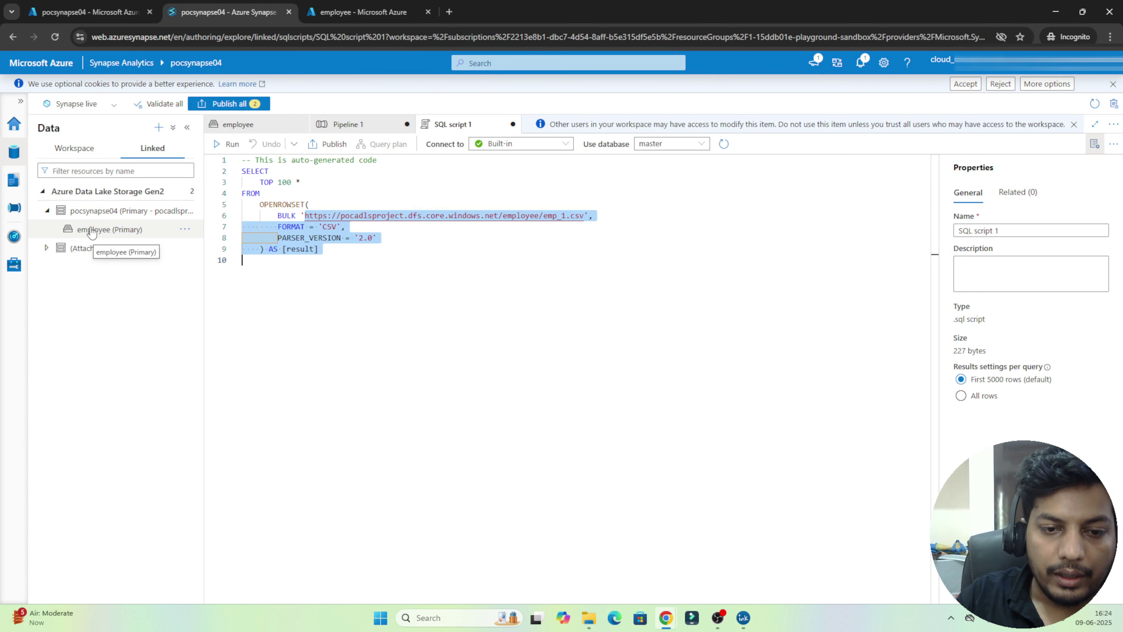
click(282, 264)
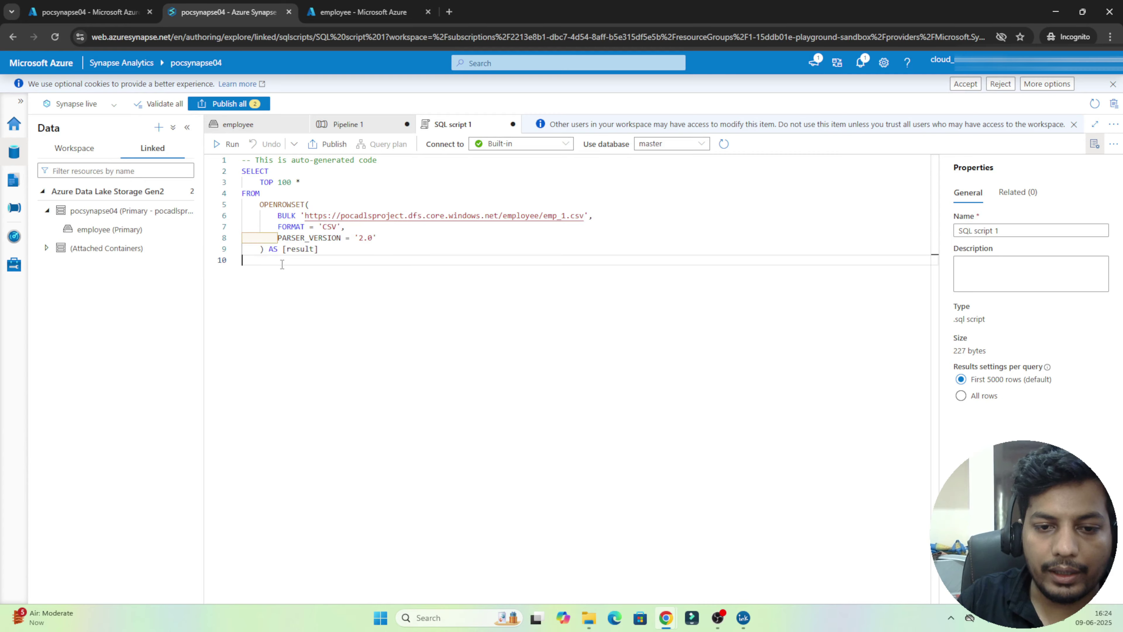
drag(285, 272, 242, 170)
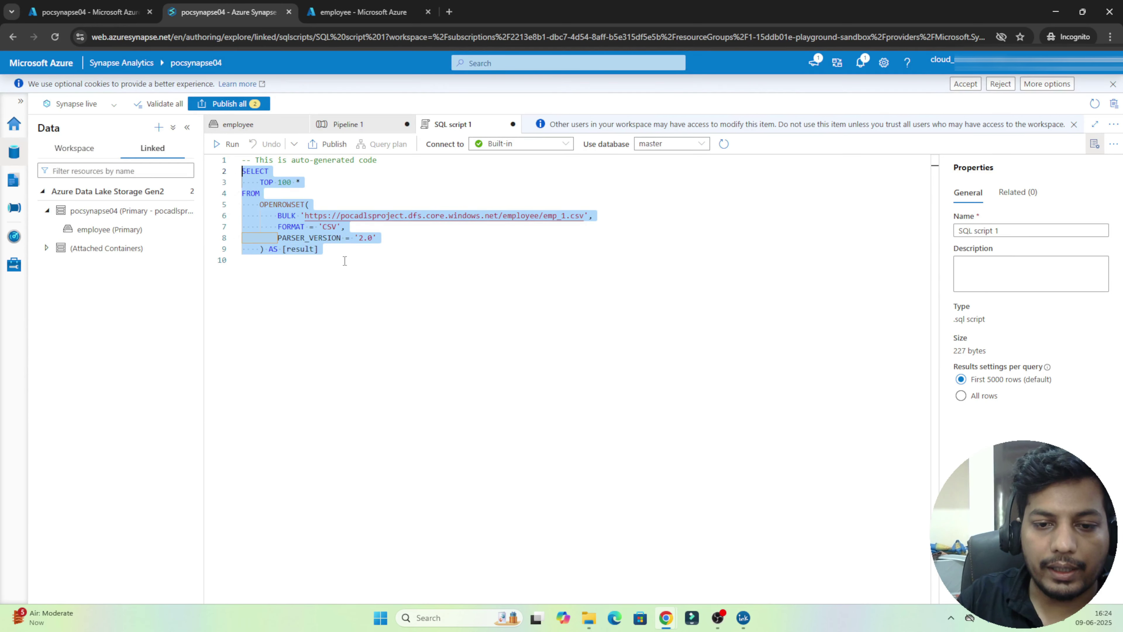
double_click(330, 228)
drag(277, 274, 243, 177)
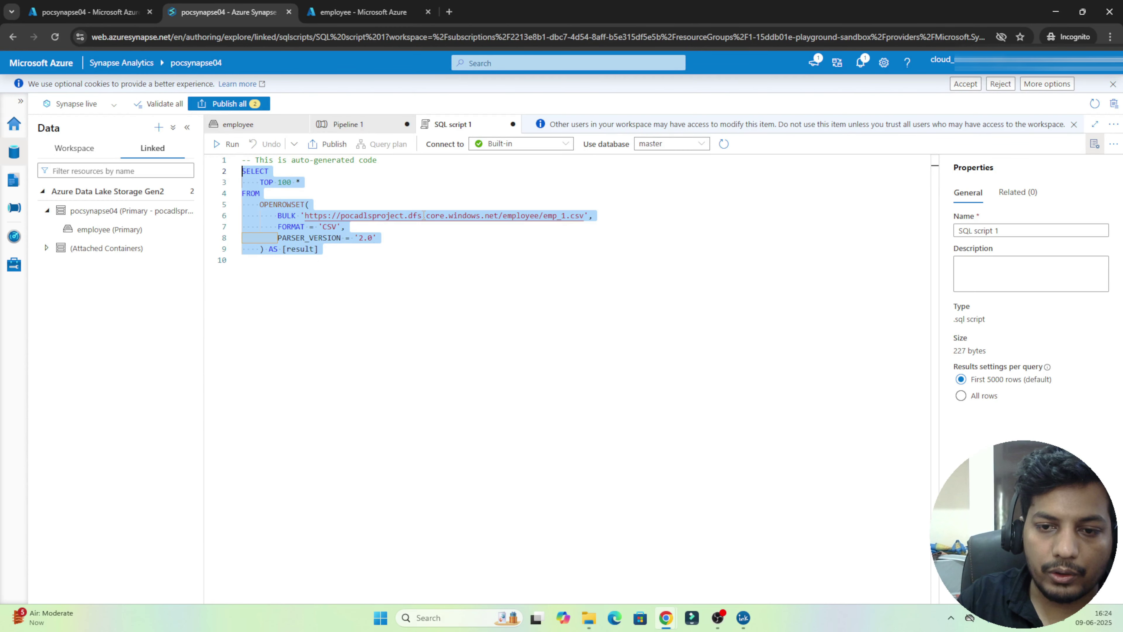
click(507, 145)
click(511, 147)
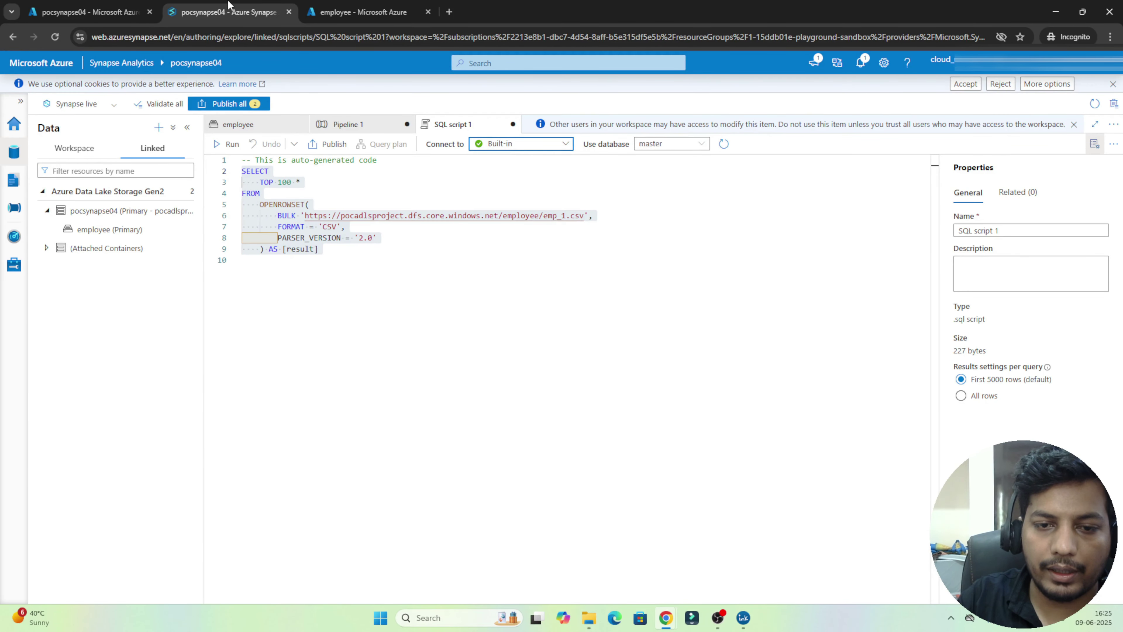
- Check the analytics pools on the pocsynapse04 overview in the Azure portal, look at the employee container page, and return to the SQL script
click(53, 5)
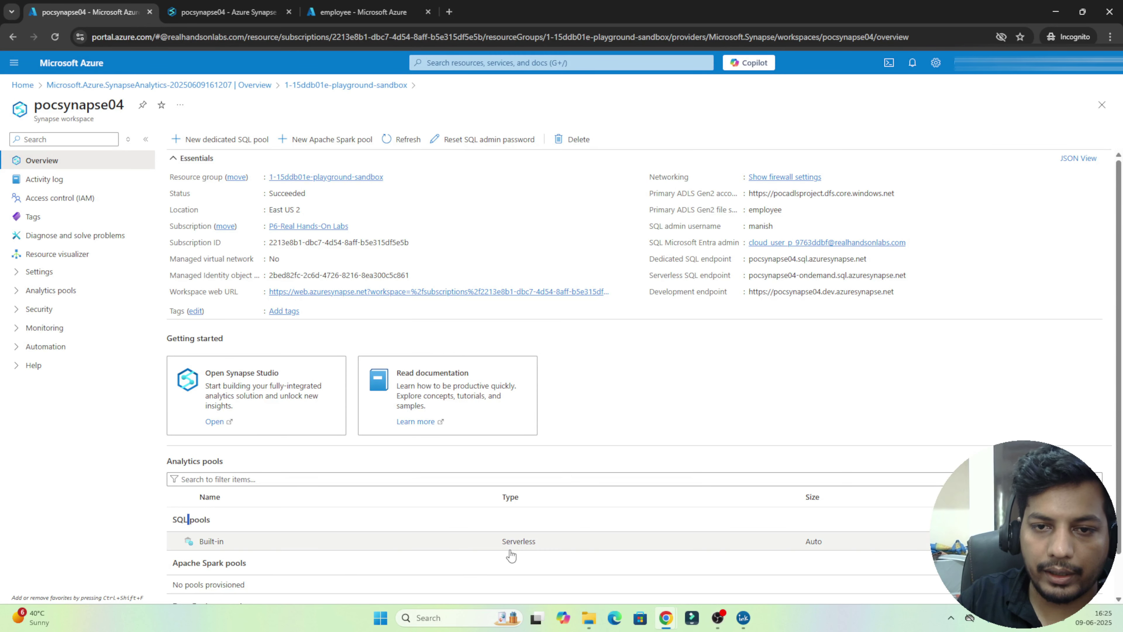
click(367, 12)
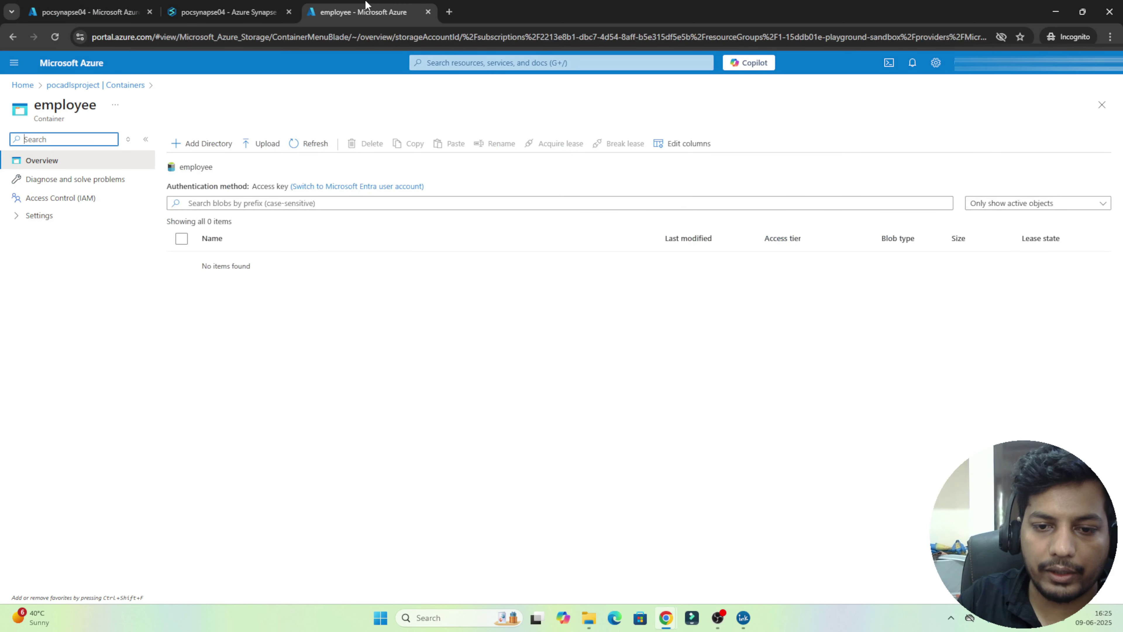
click(272, 6)
click(374, 287)
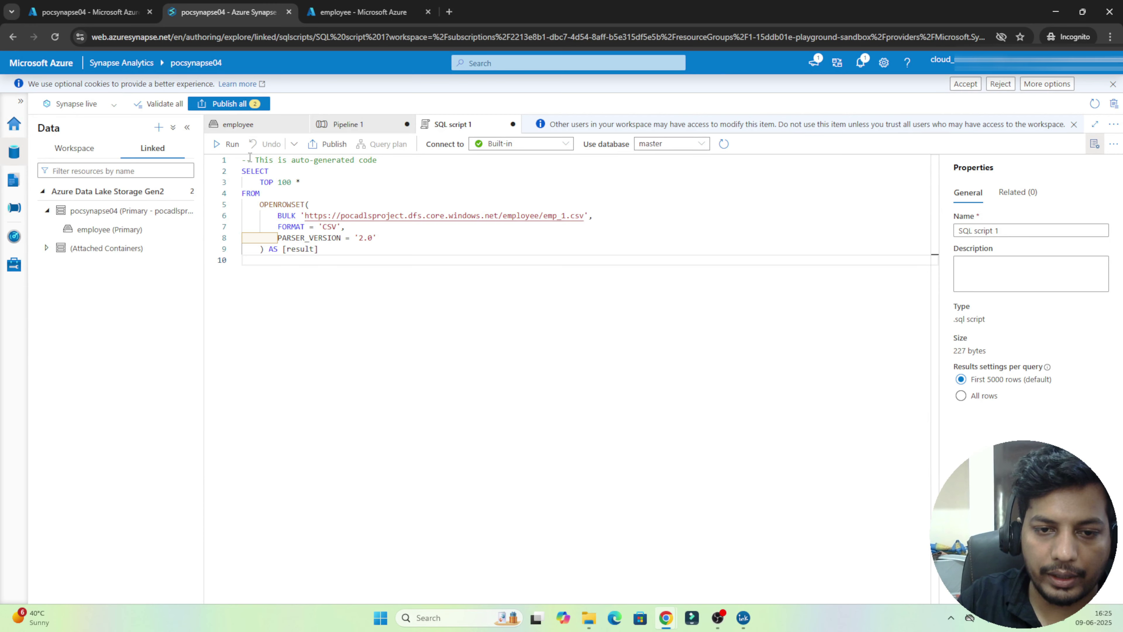
- Run the TOP 100 query on emp_1.csv with the Built-in pool and review its row limit, CSV format and BULK source
click(226, 144)
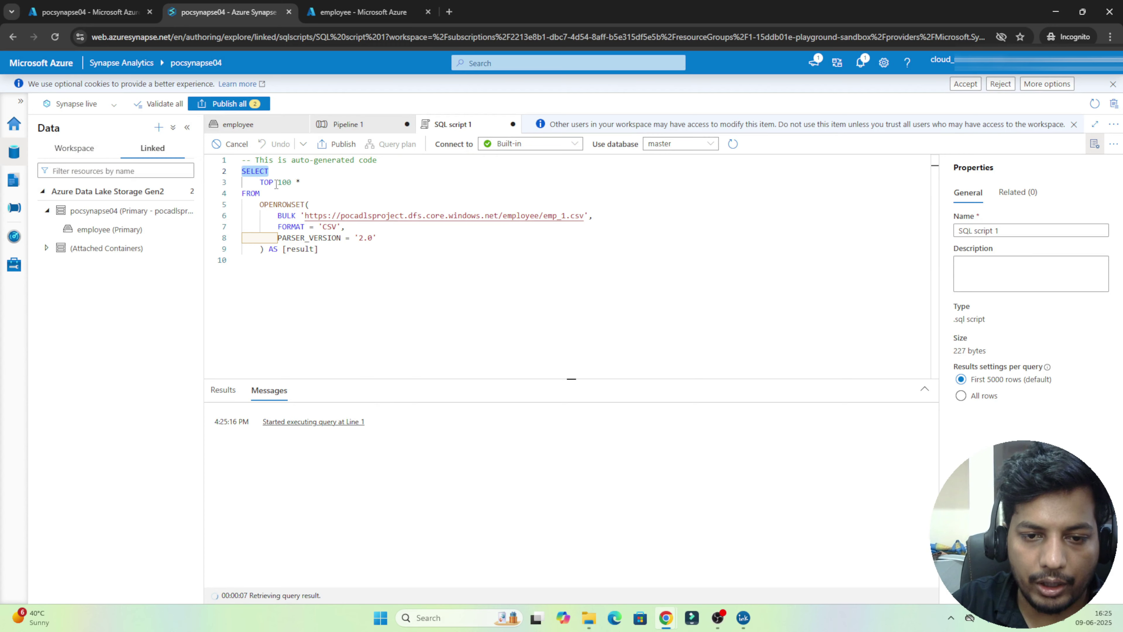
double_click(286, 186)
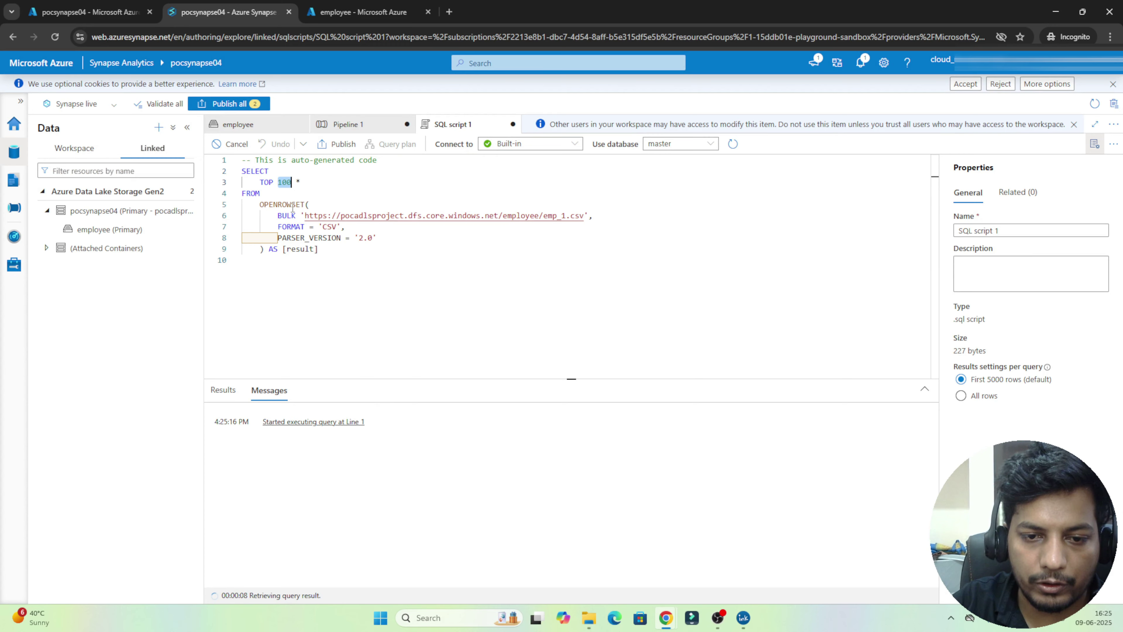
double_click(297, 225)
click(332, 227)
double_click(332, 228)
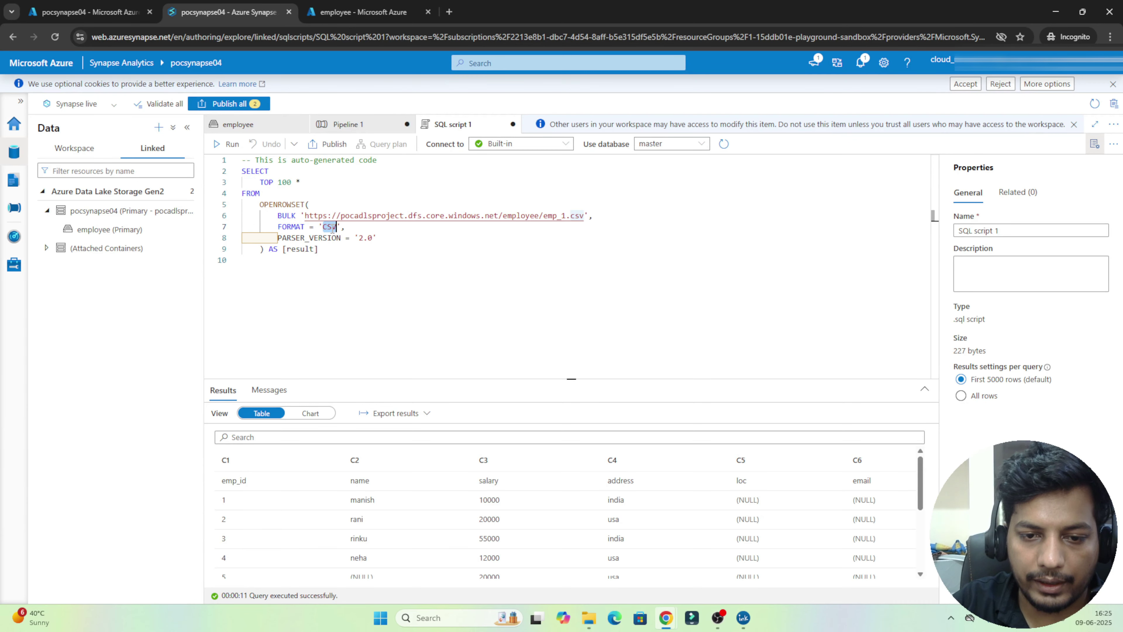
double_click(288, 215)
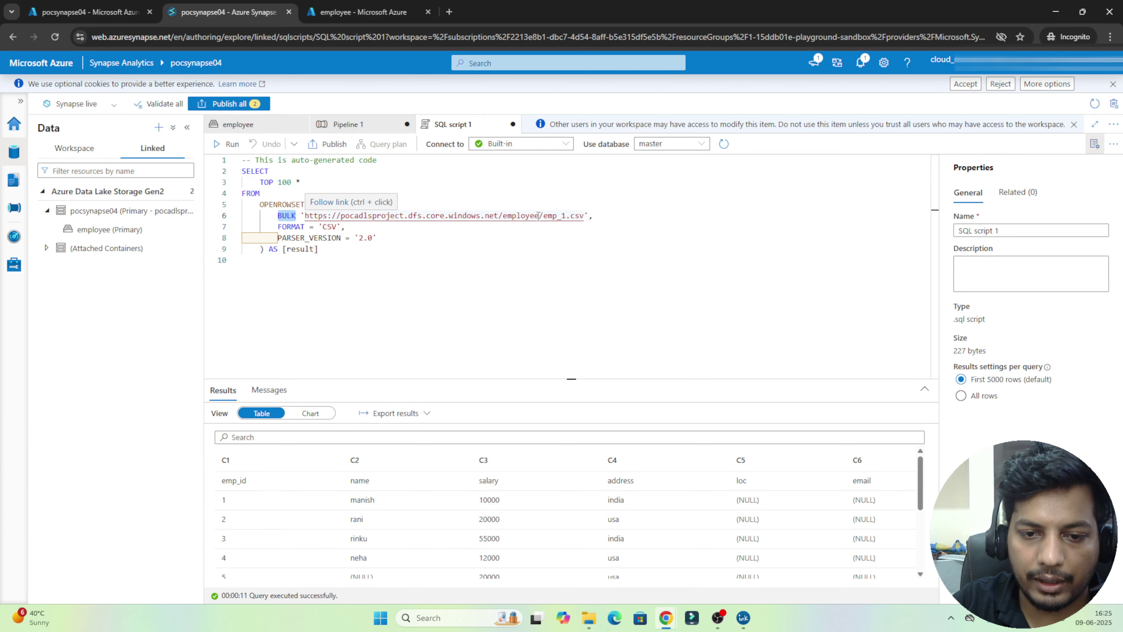
- Add the option HEADER_ROW=TRUE after PARSER_VERSION = '2.0' in the OPENROWSET query on emp_1.csv
double_click(320, 237)
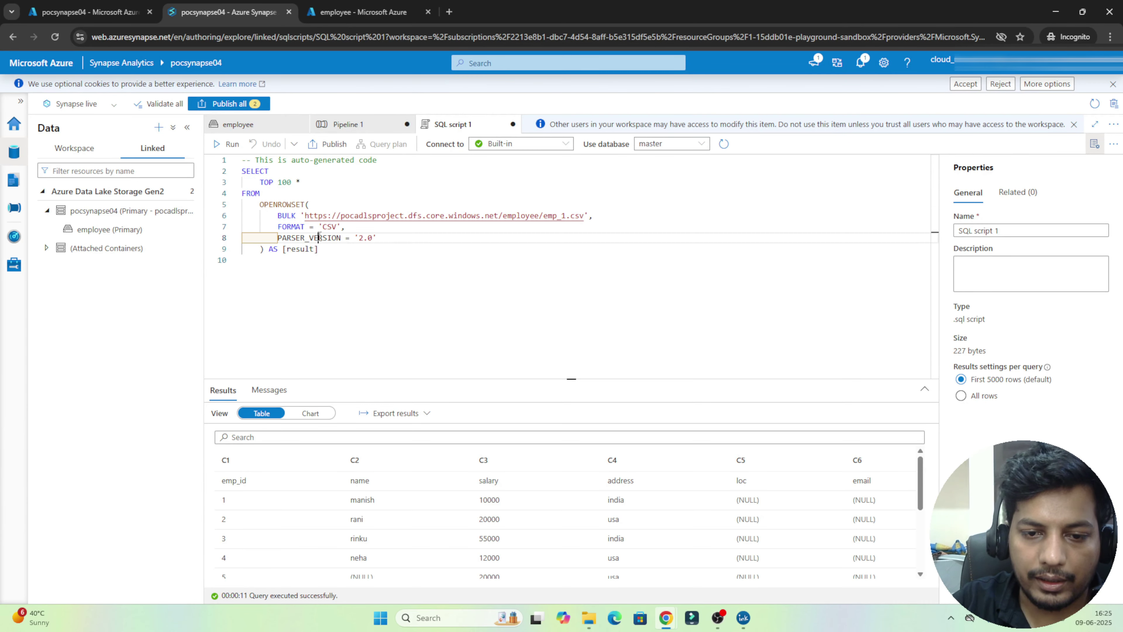
click(302, 272)
key(ctrl+a)
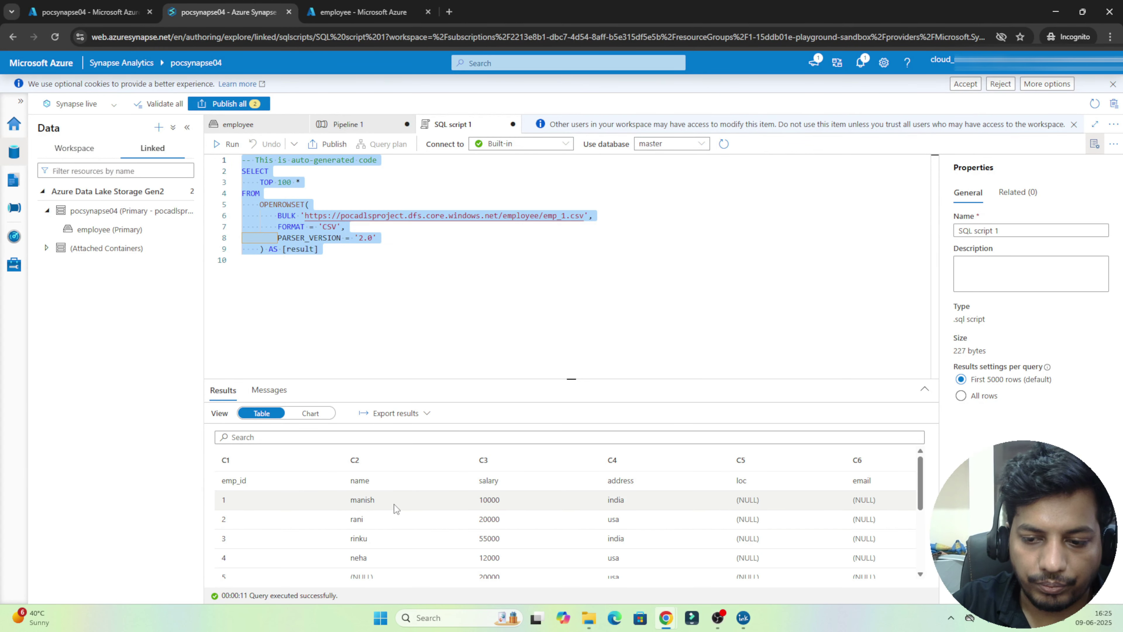
click(387, 237)
text(,)
key(Return)
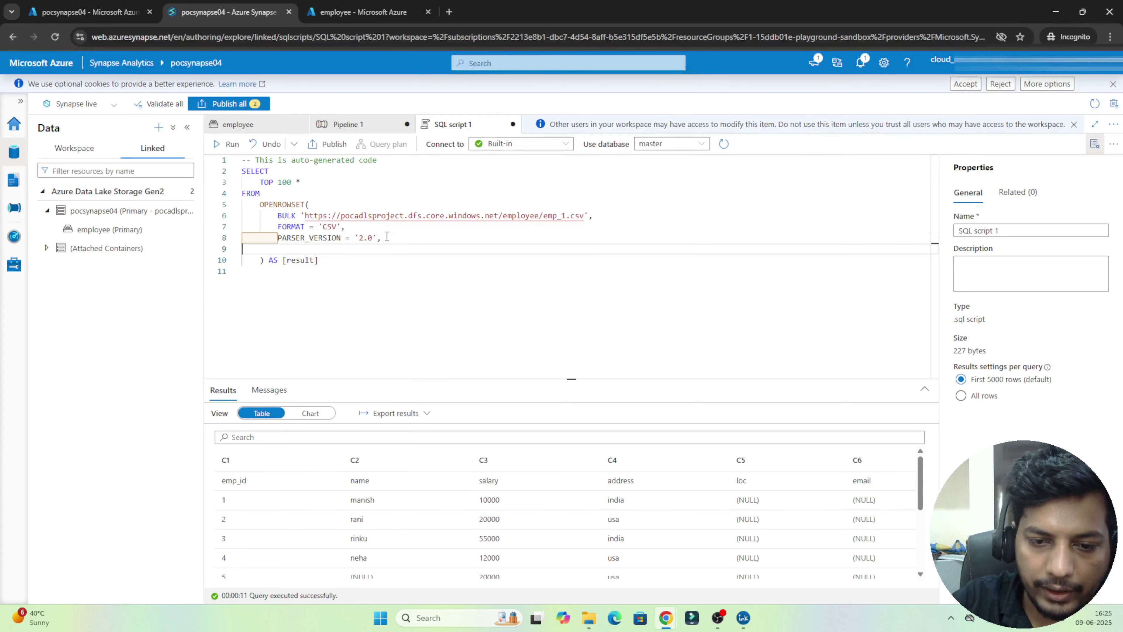
text(head)
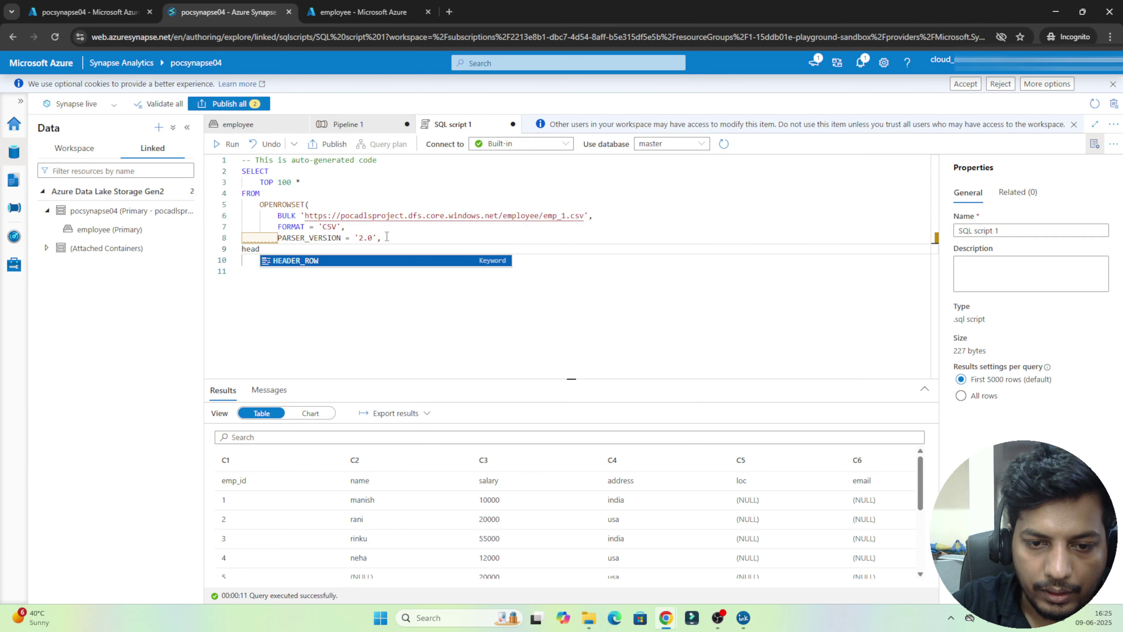
key(Return)
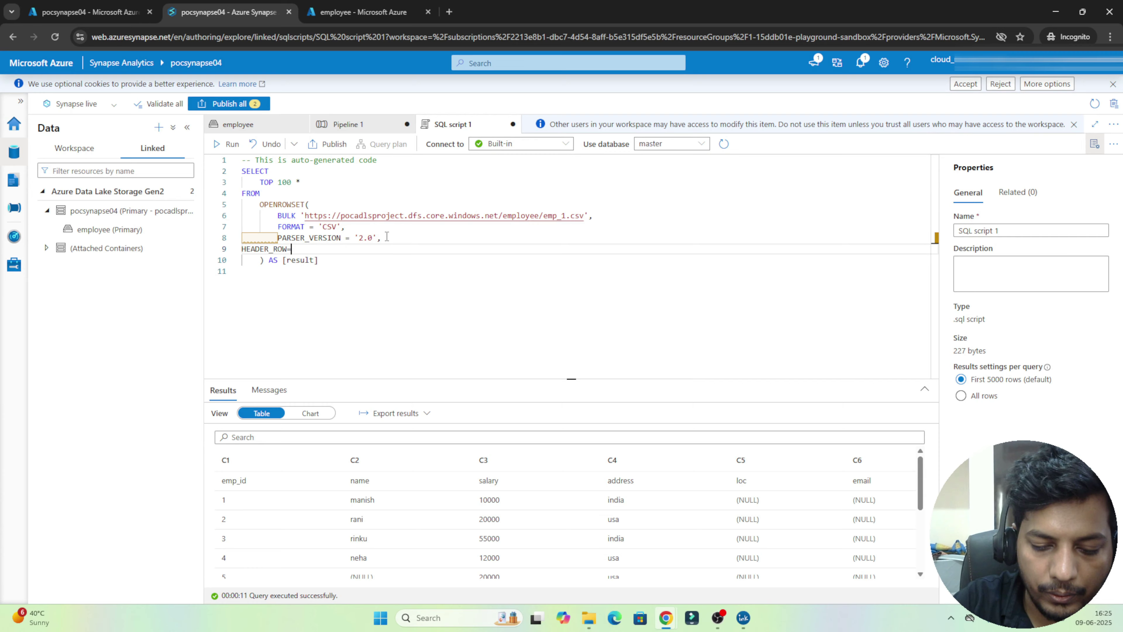
text(=True)
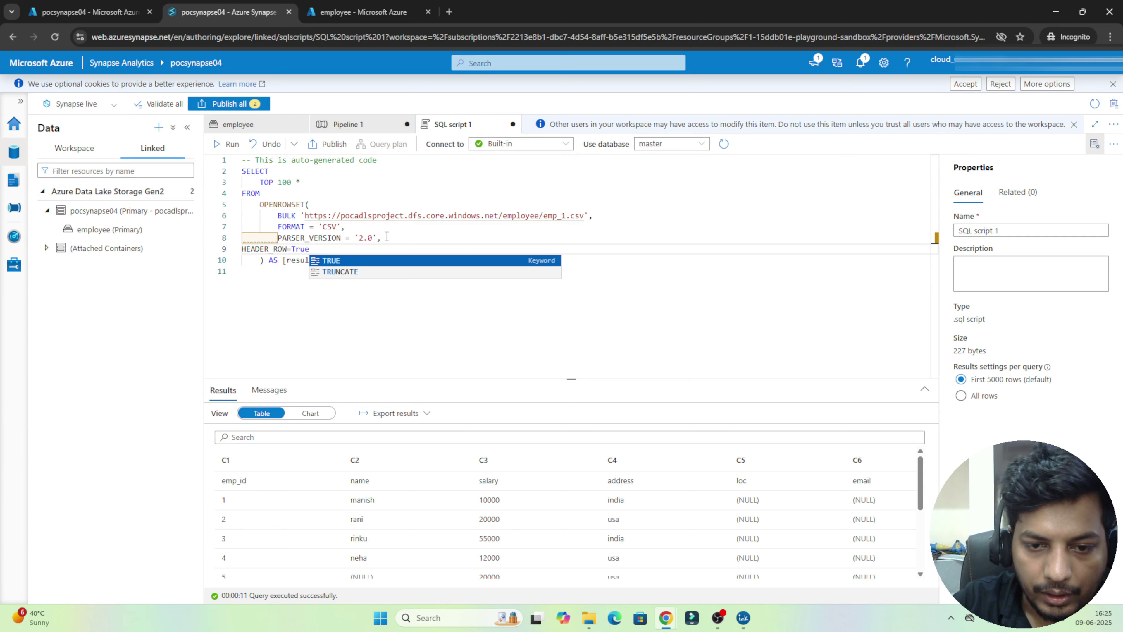
key(Return)
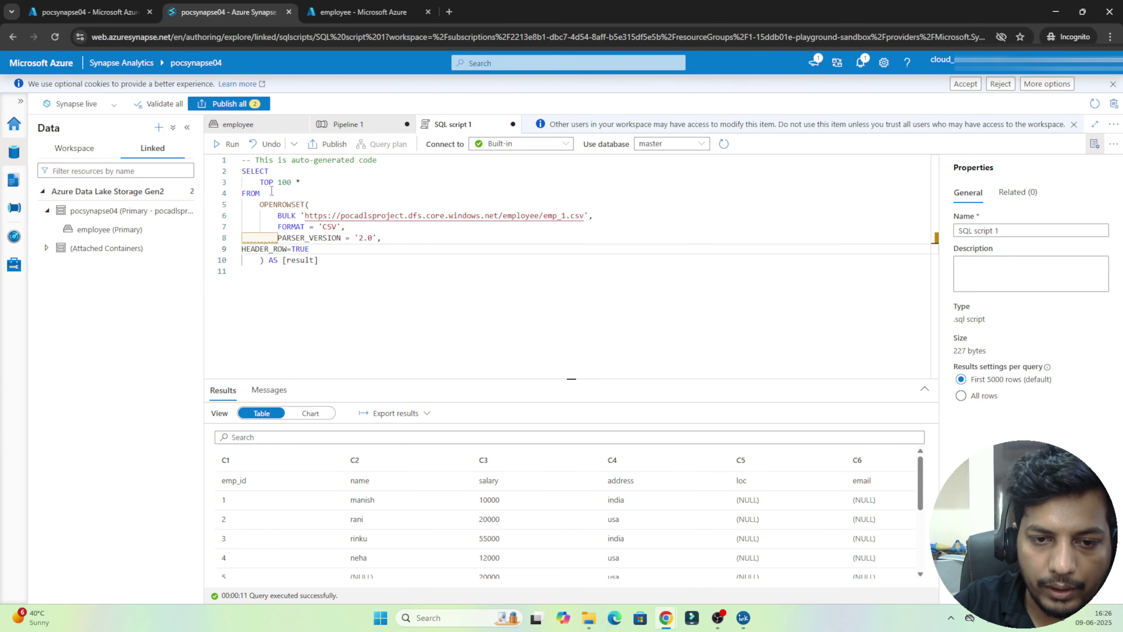
- Run the emp_1.csv query again with the header option and look over its full code
click(224, 144)
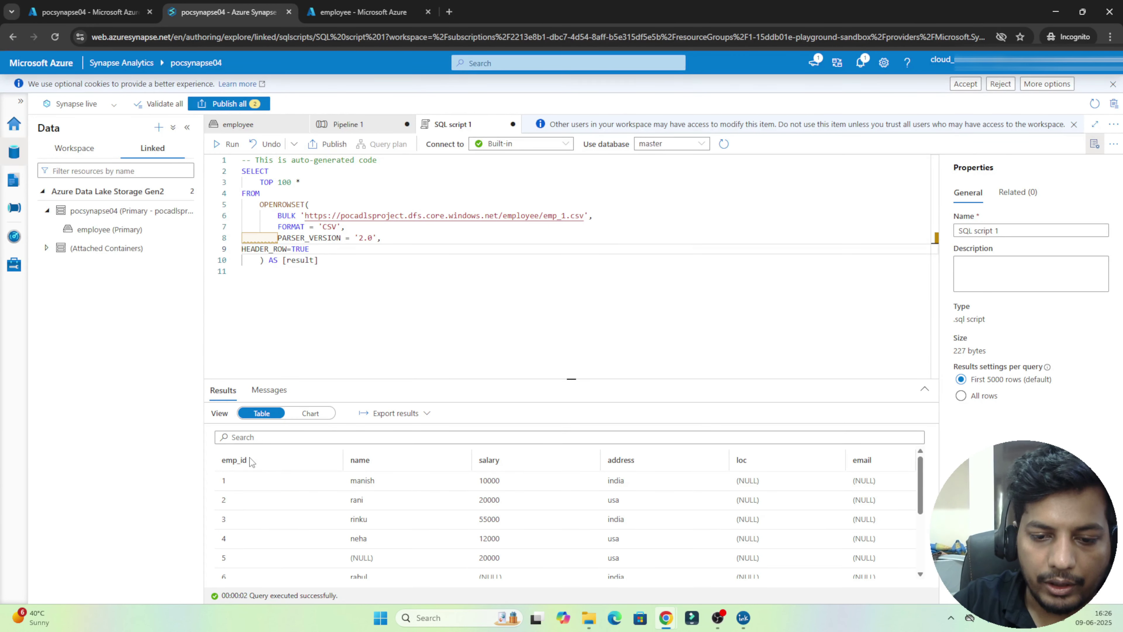
click(352, 275)
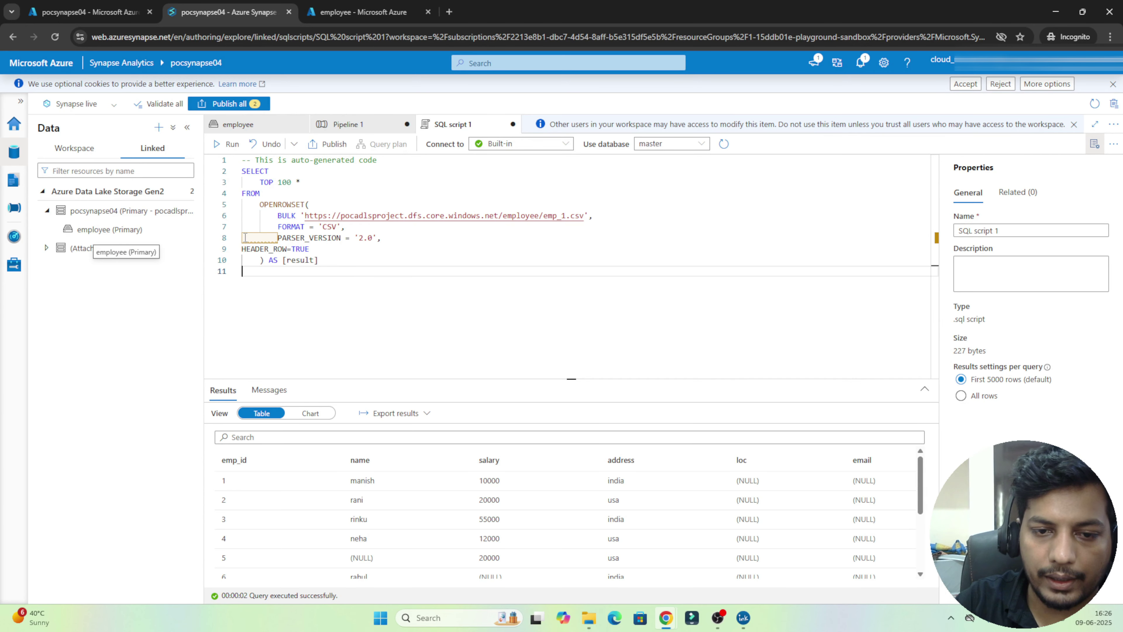
drag(317, 273, 228, 187)
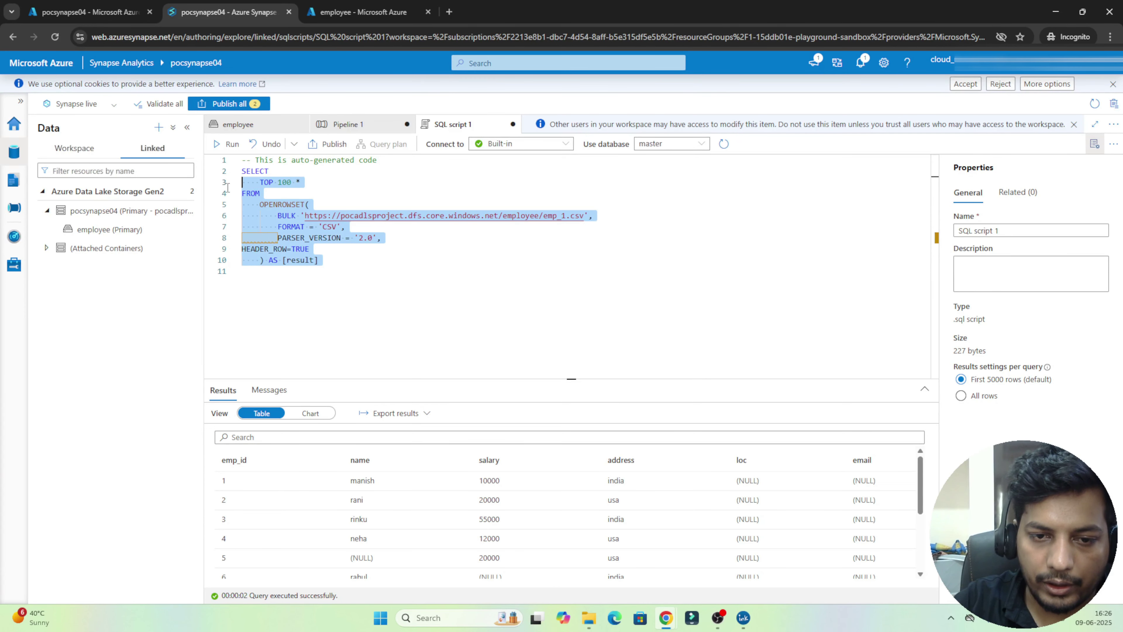
click(460, 203)
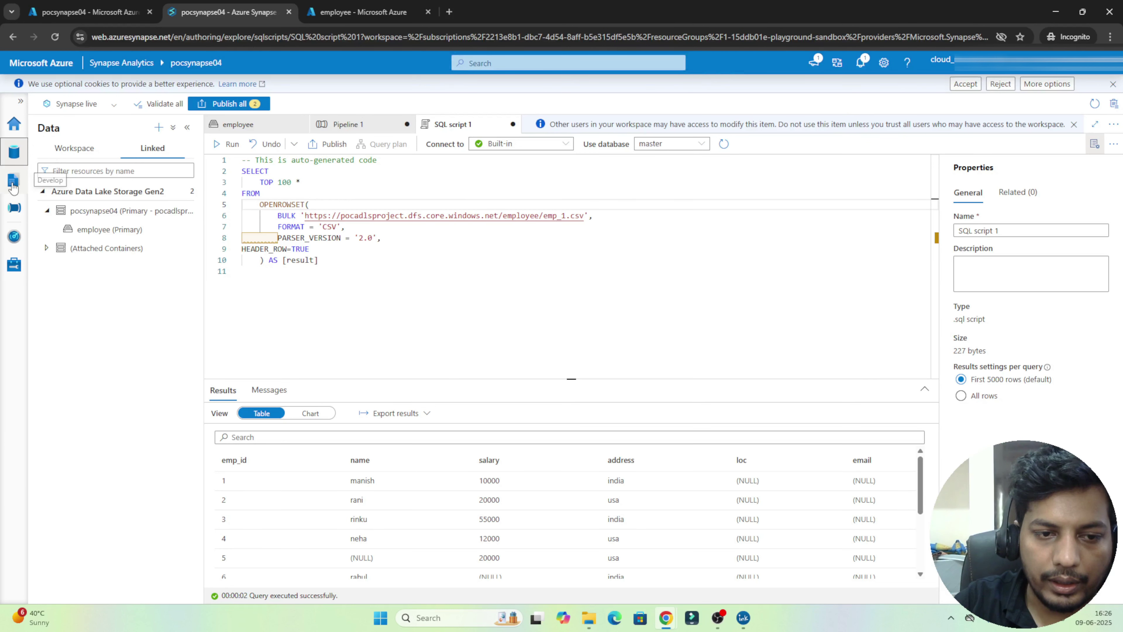
- Check where SQL script 1 is stored among the development items and which item types can be added, and return to the linked data
click(13, 182)
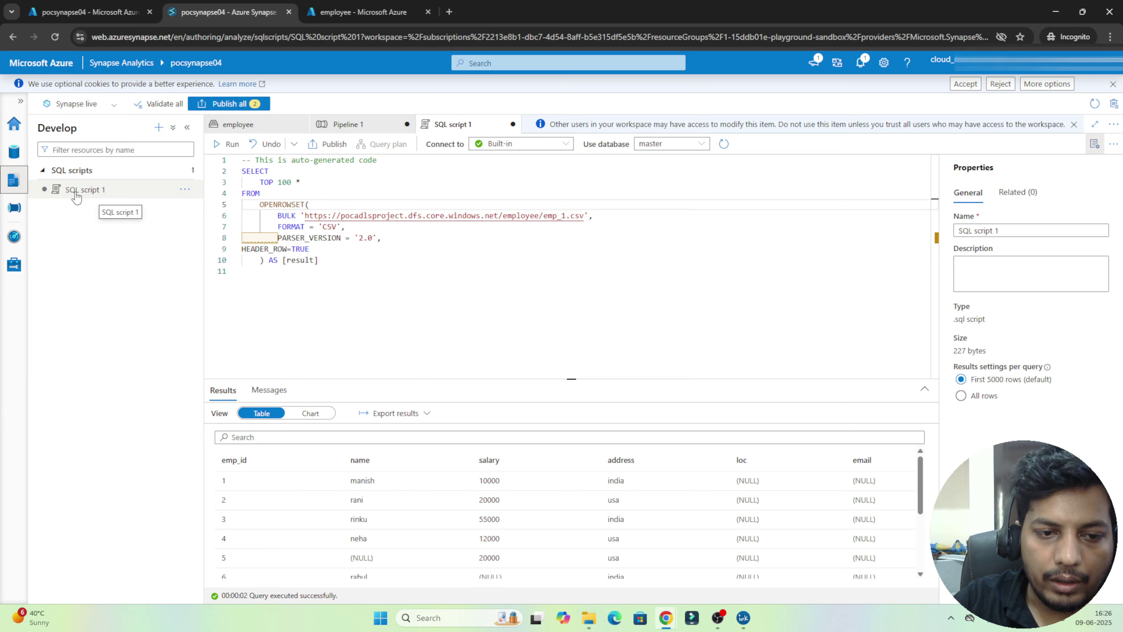
click(158, 128)
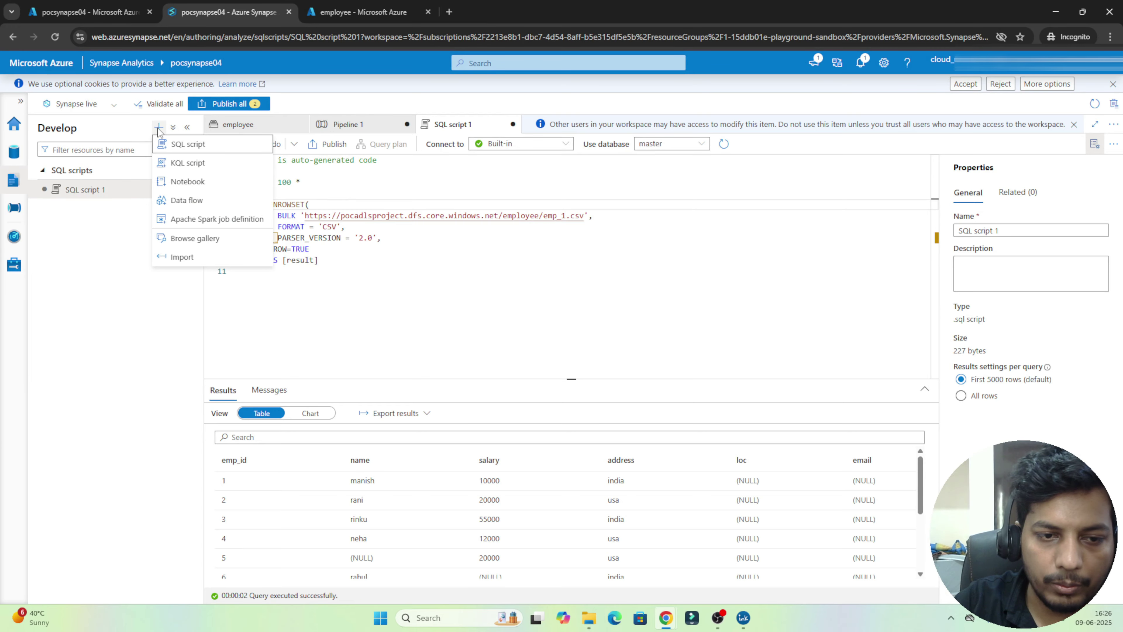
click(15, 156)
click(15, 155)
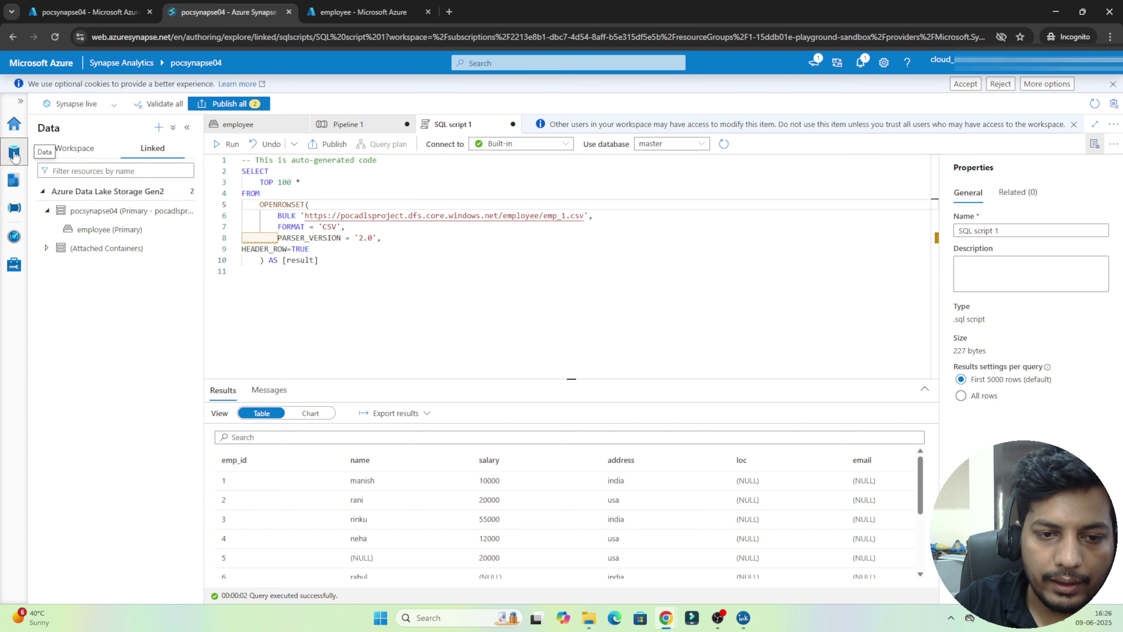
- Create a new notebook from emp_1.csv in the employee container that loads the file to a DataFrame
click(98, 231)
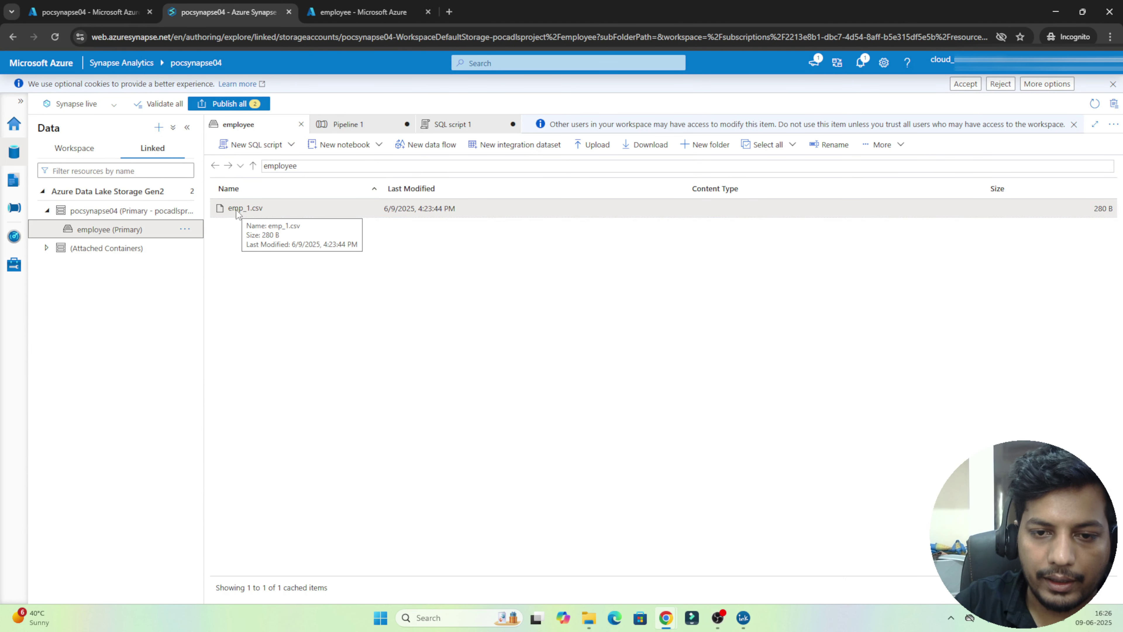
click(361, 146)
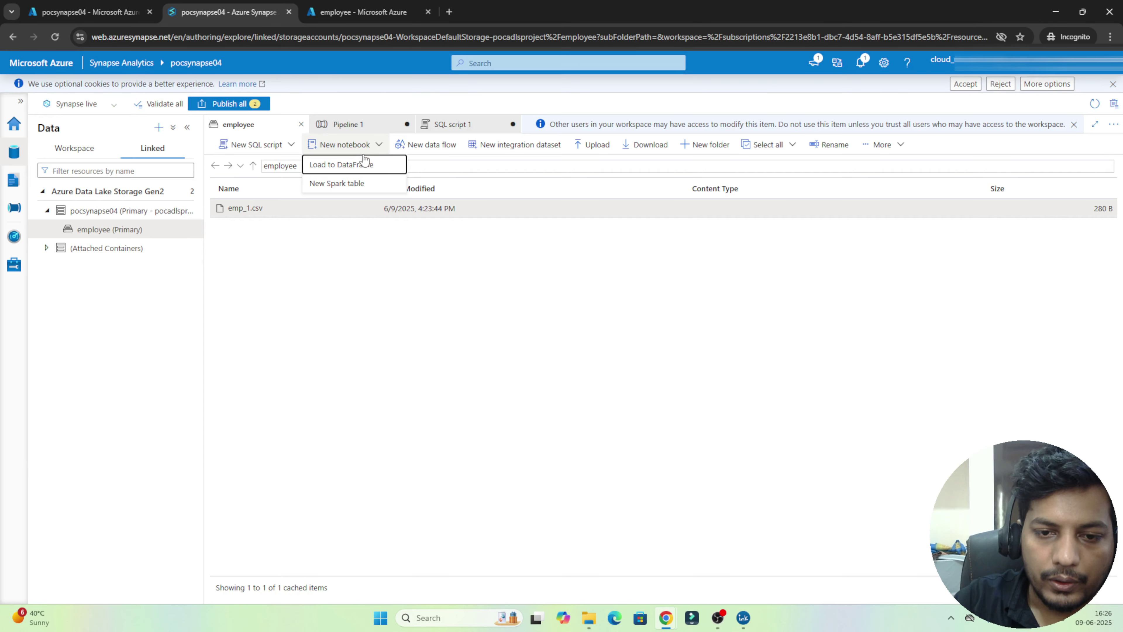
click(331, 168)
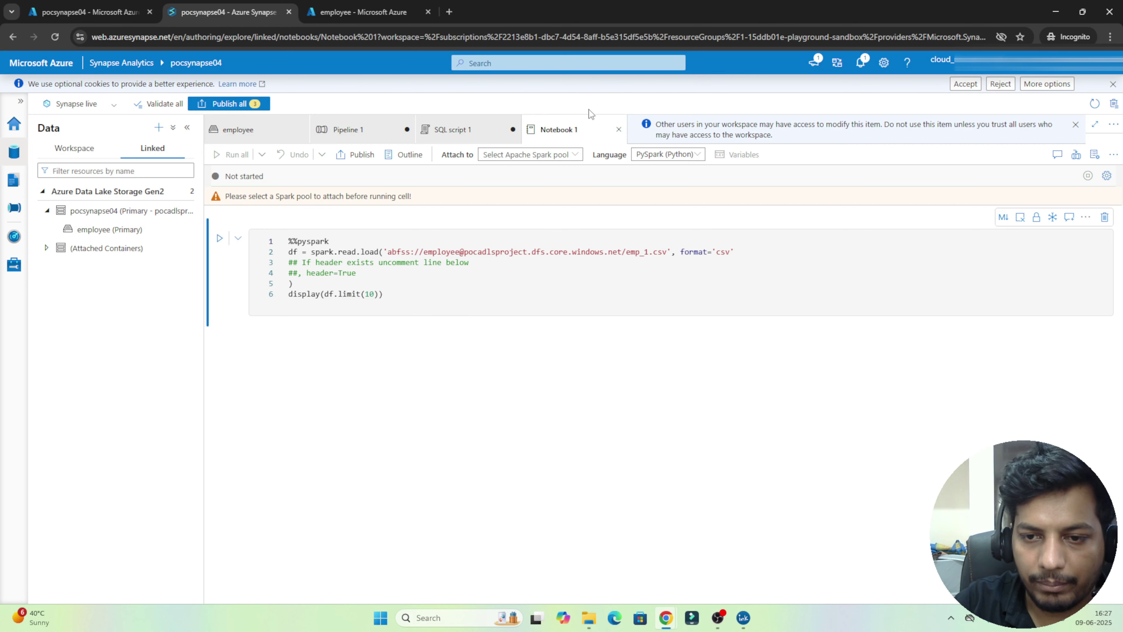
- Review the generated PySpark code, including the df variable, load call, emp_1.csv path, csv format and header comment
click(416, 263)
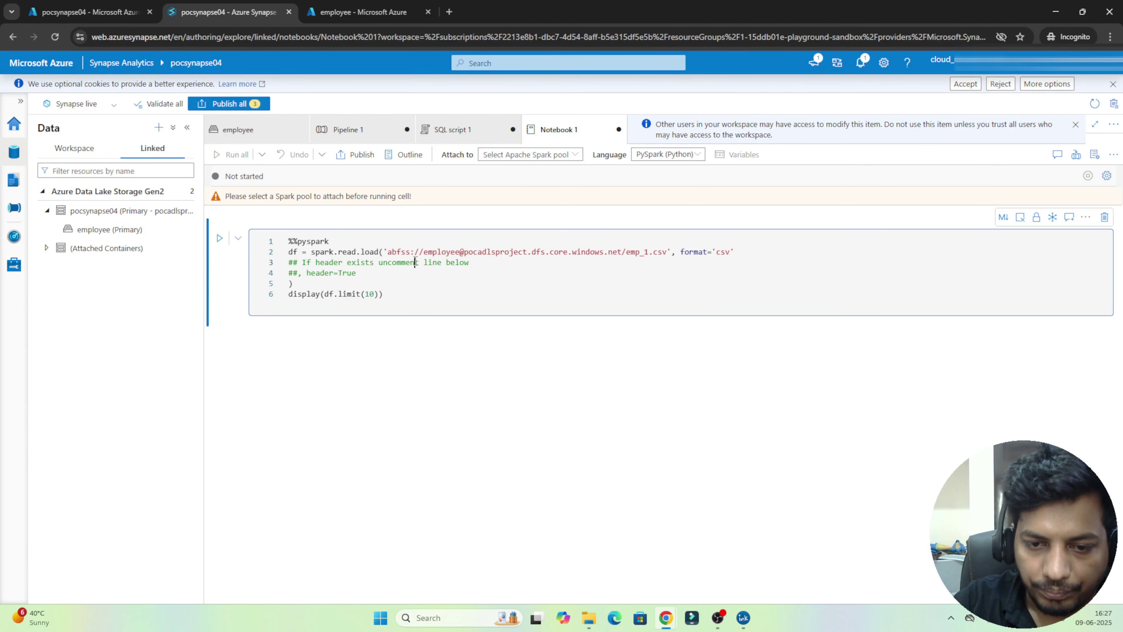
double_click(293, 252)
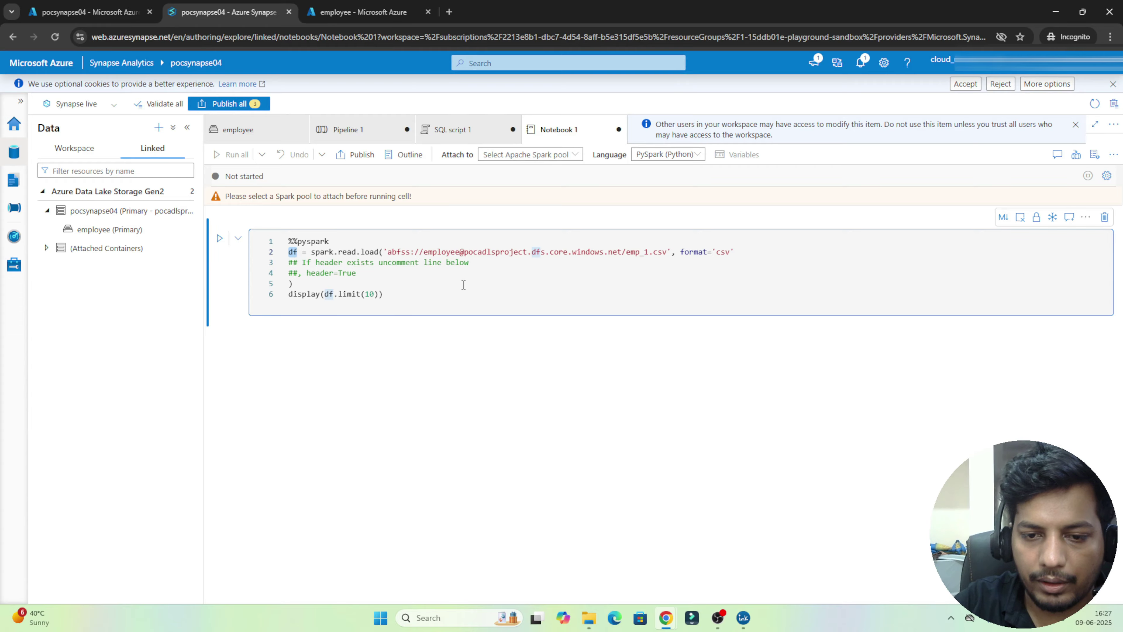
scroll(464, 285, up, 4)
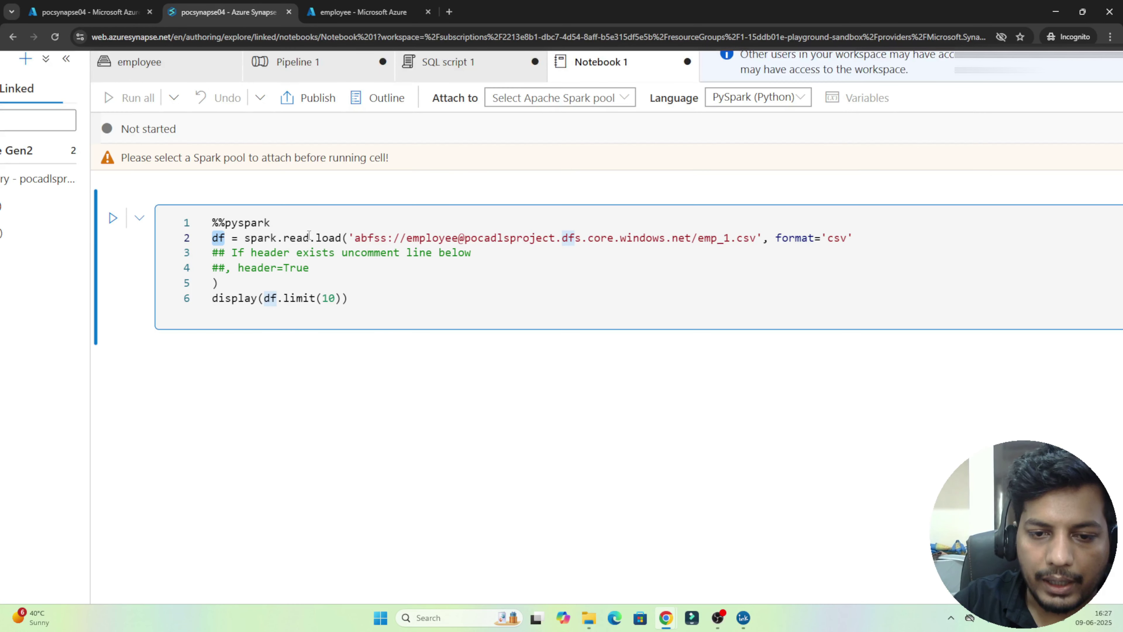
double_click(327, 238)
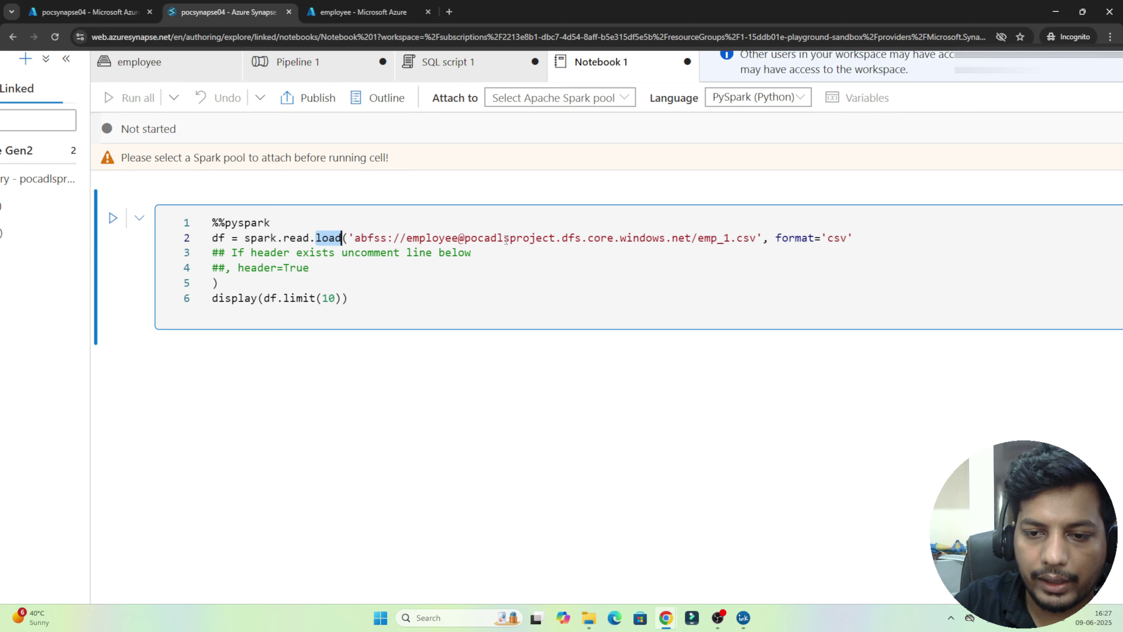
drag(505, 240, 757, 239)
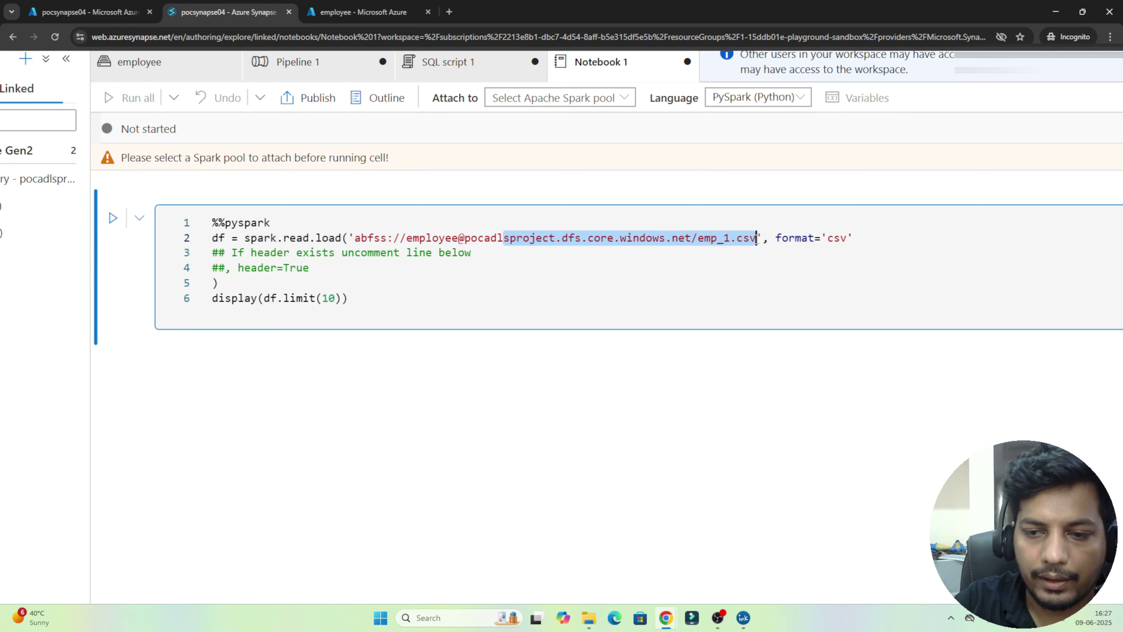
double_click(838, 239)
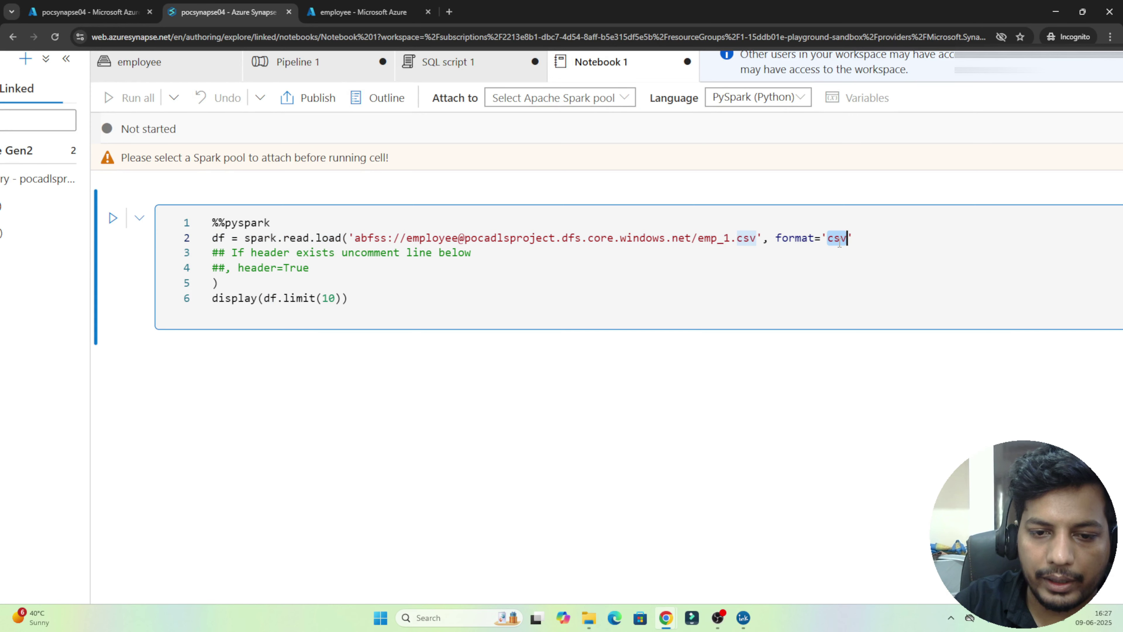
click(269, 286)
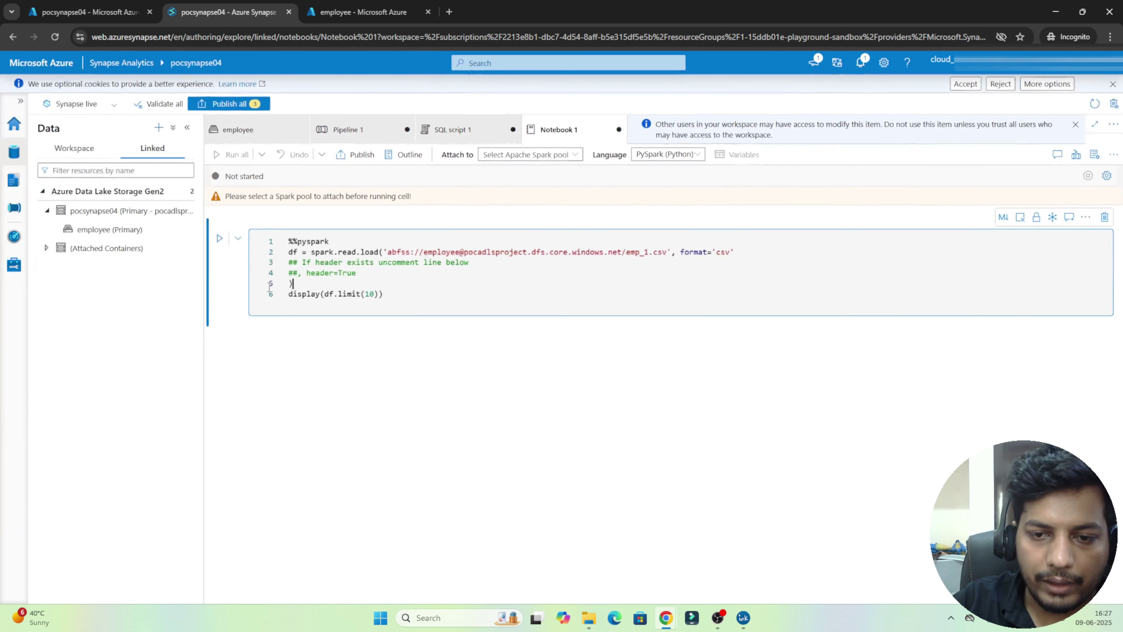
double_click(367, 265)
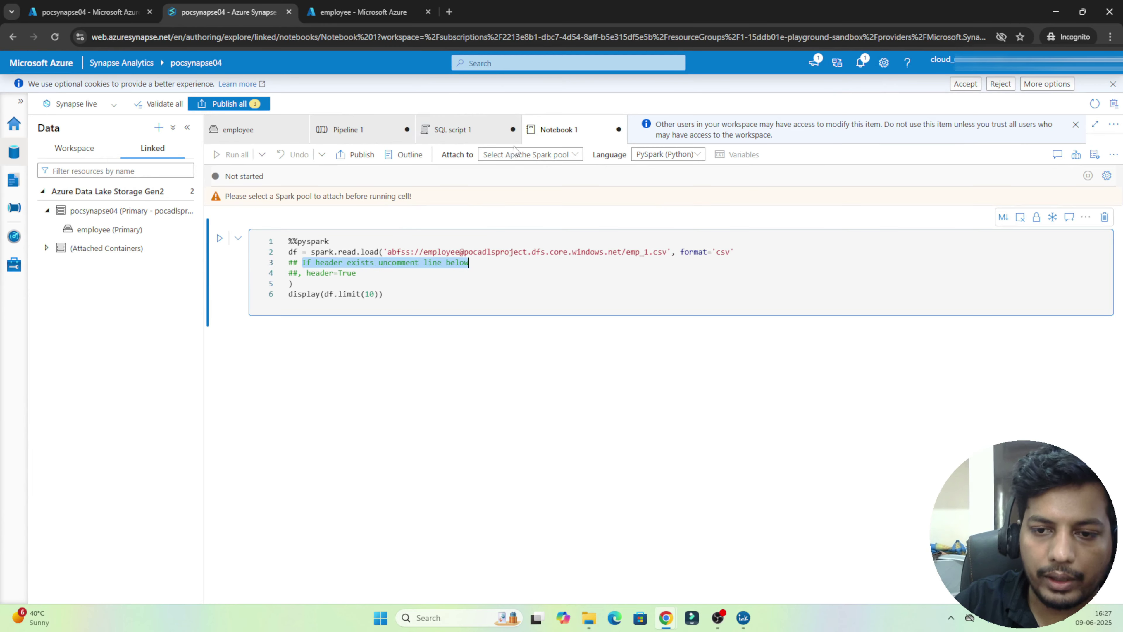
- Examine the notebook's Apache Spark pool choices and supported languages, and compare the notebook with SQL script 1
click(514, 154)
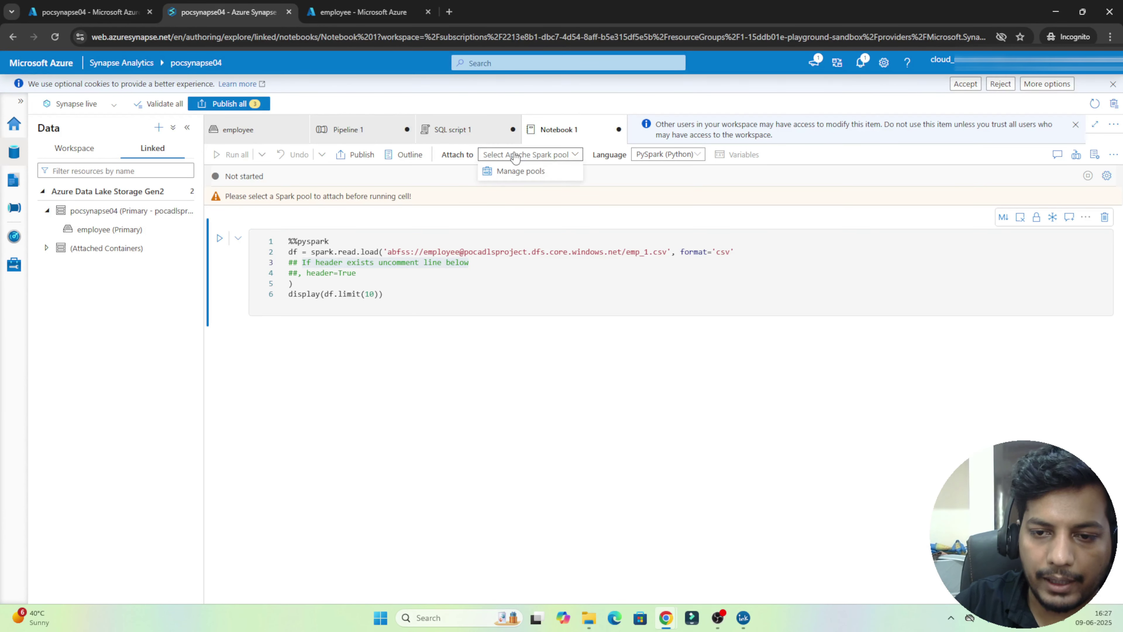
click(567, 156)
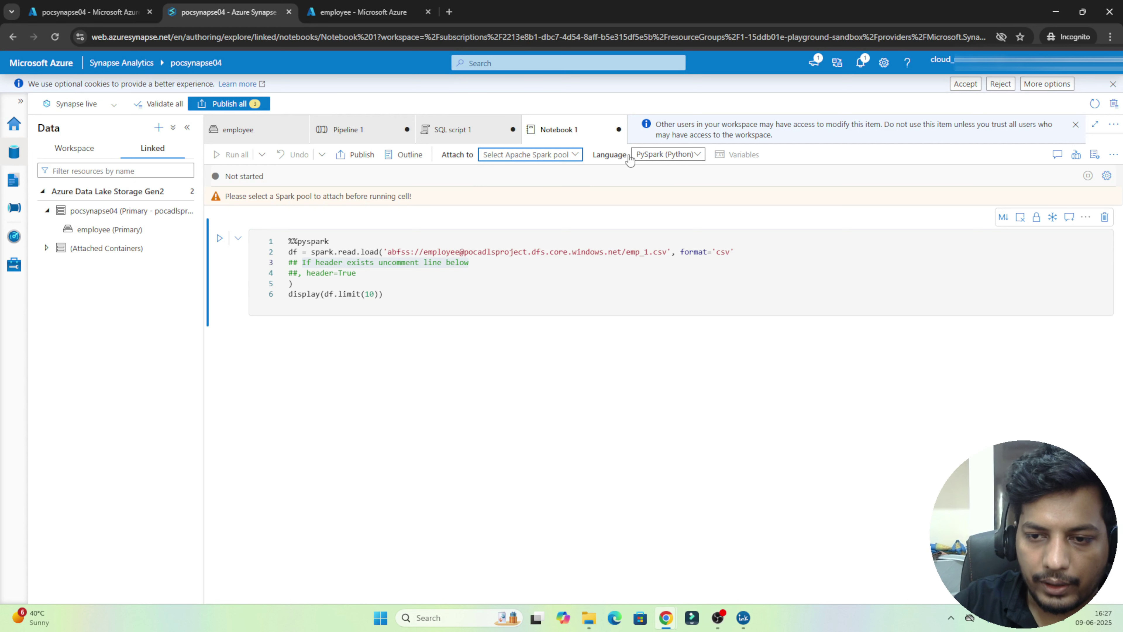
click(666, 157)
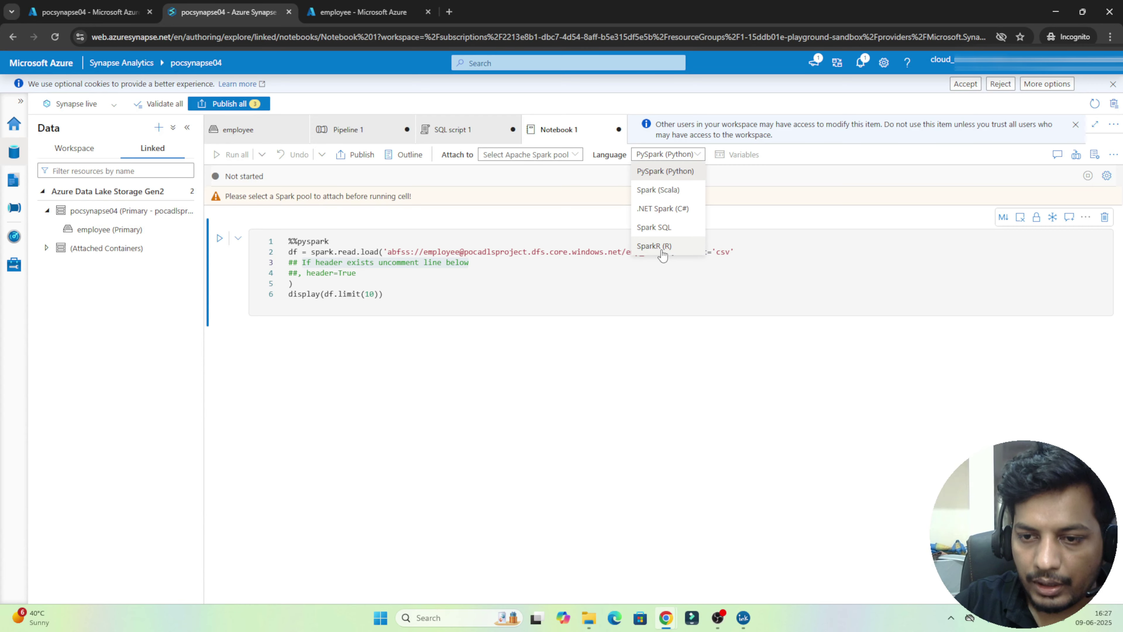
click(399, 286)
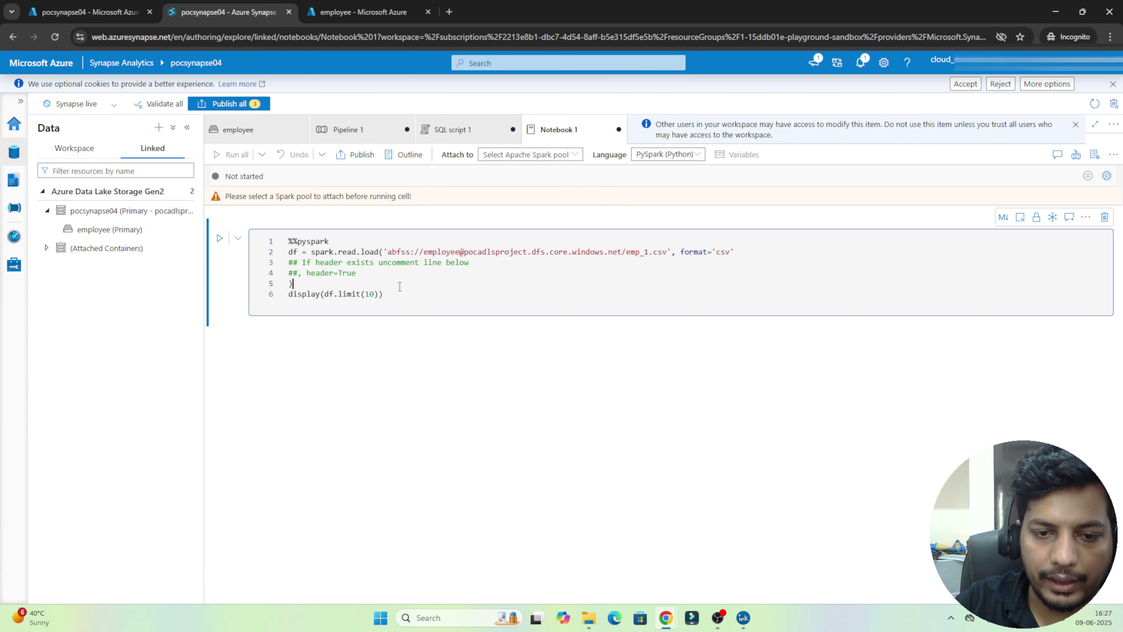
drag(398, 294, 372, 224)
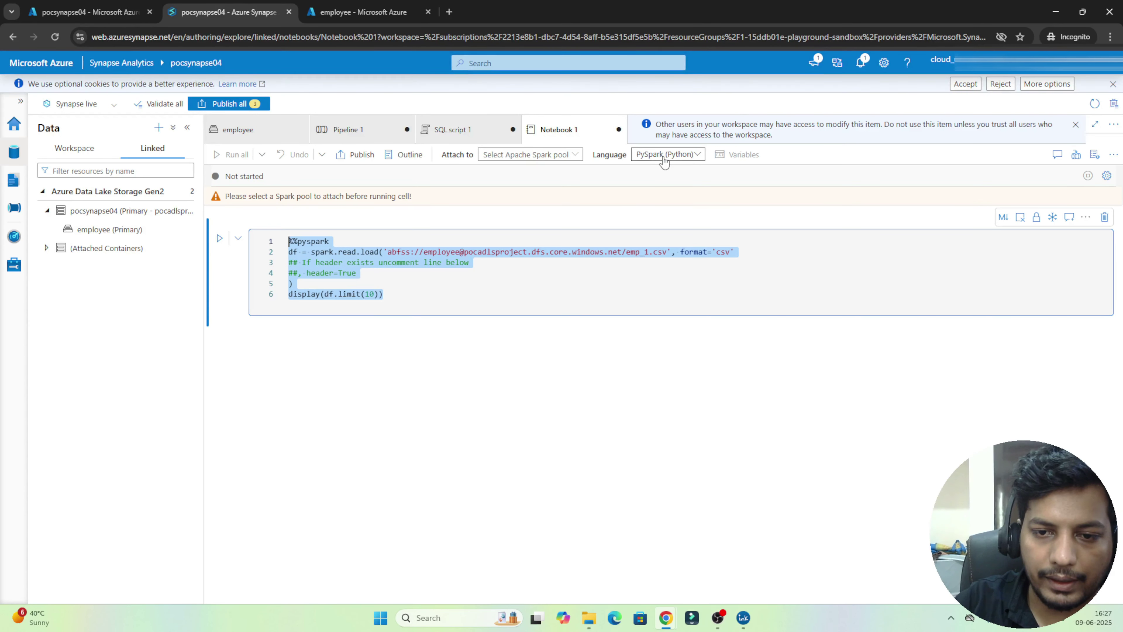
click(513, 158)
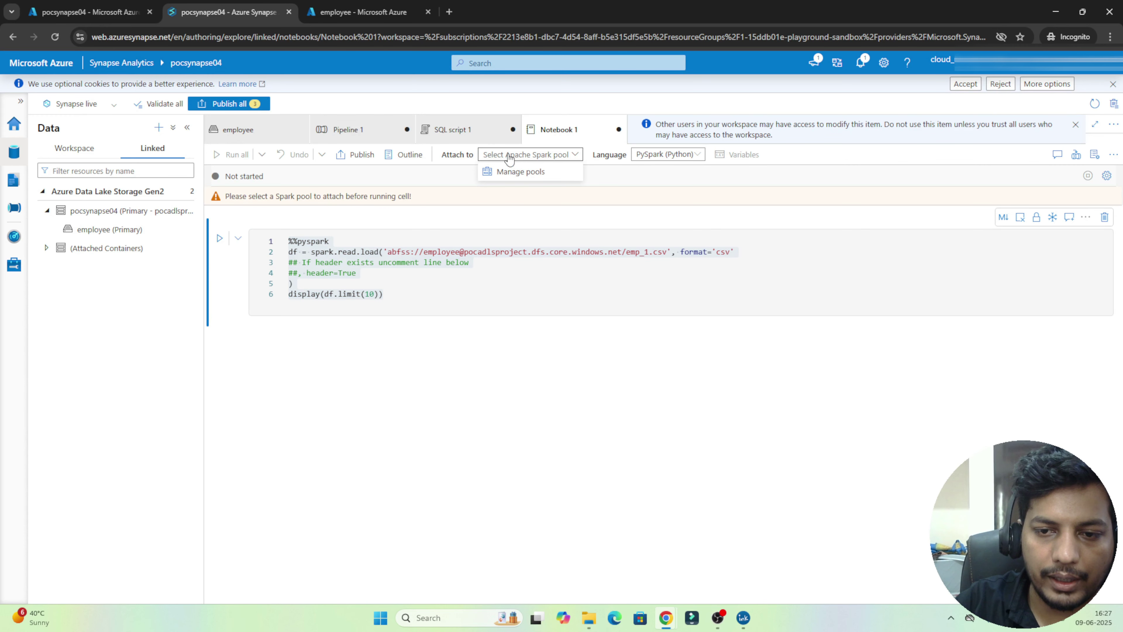
click(511, 158)
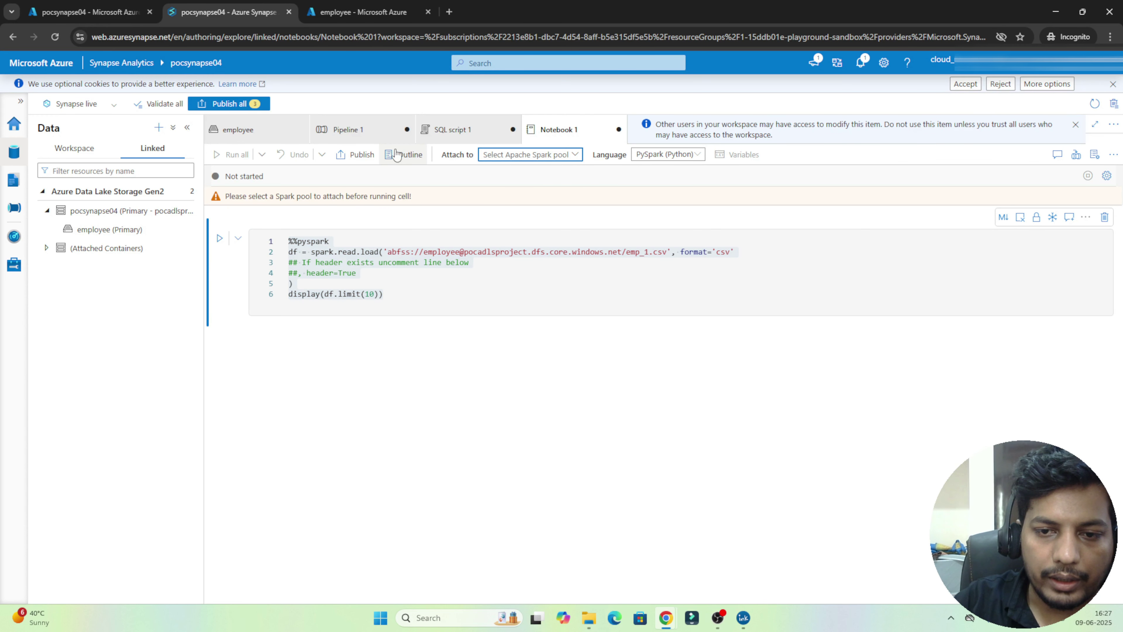
click(452, 137)
click(560, 137)
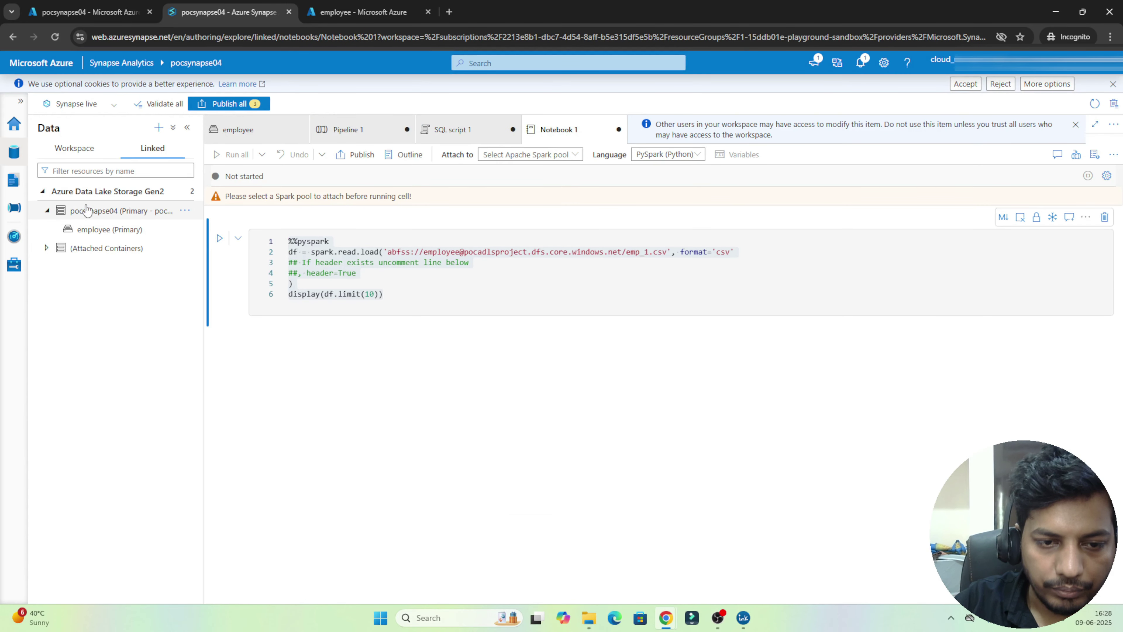
- Create a new data flow among the workspace's development items
click(12, 181)
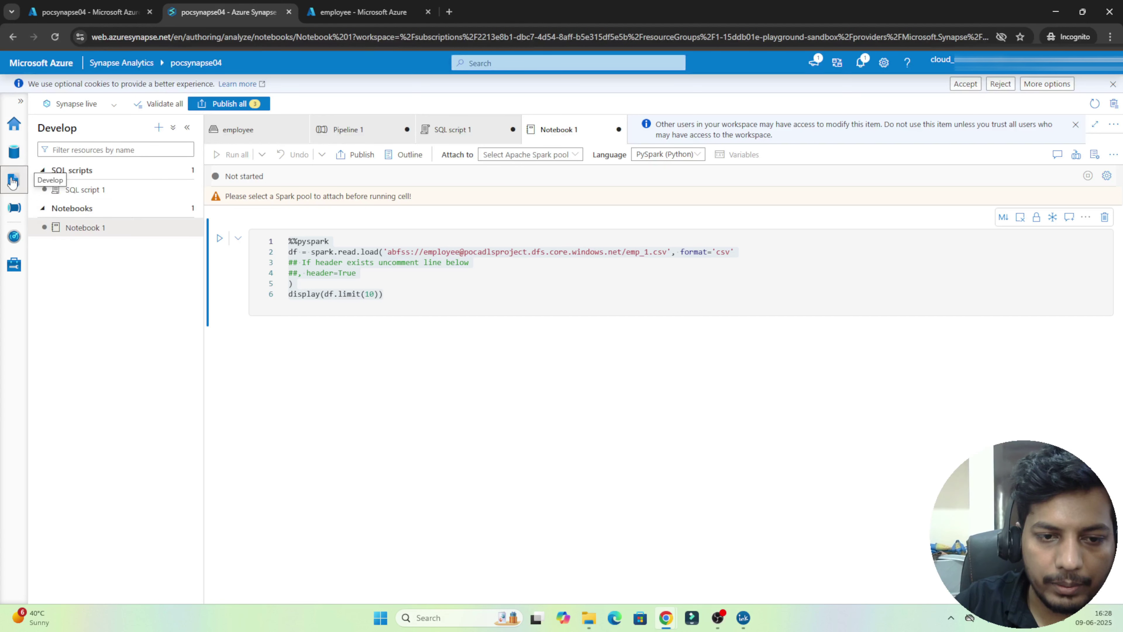
click(158, 128)
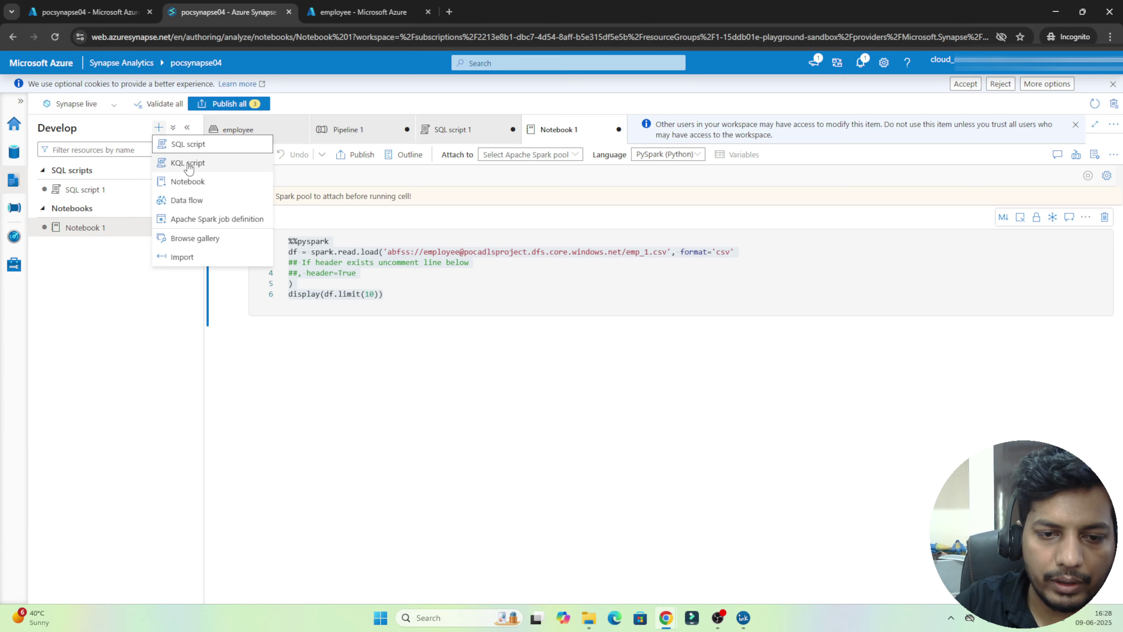
click(175, 206)
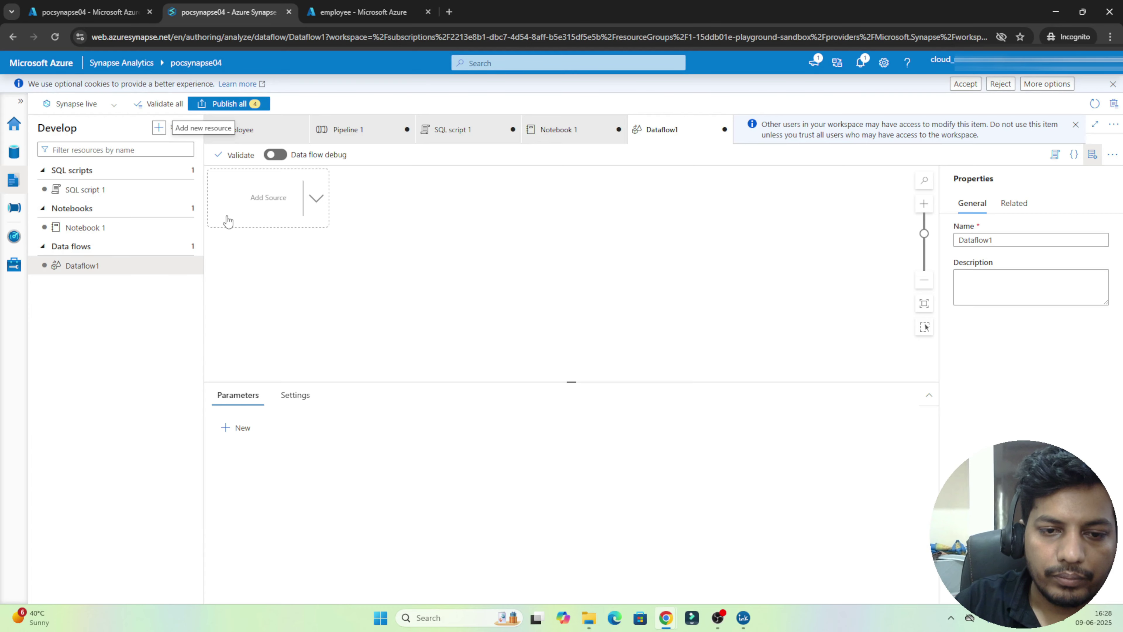
- Create a second integration pipeline and add a Copy data activity to its canvas
click(13, 209)
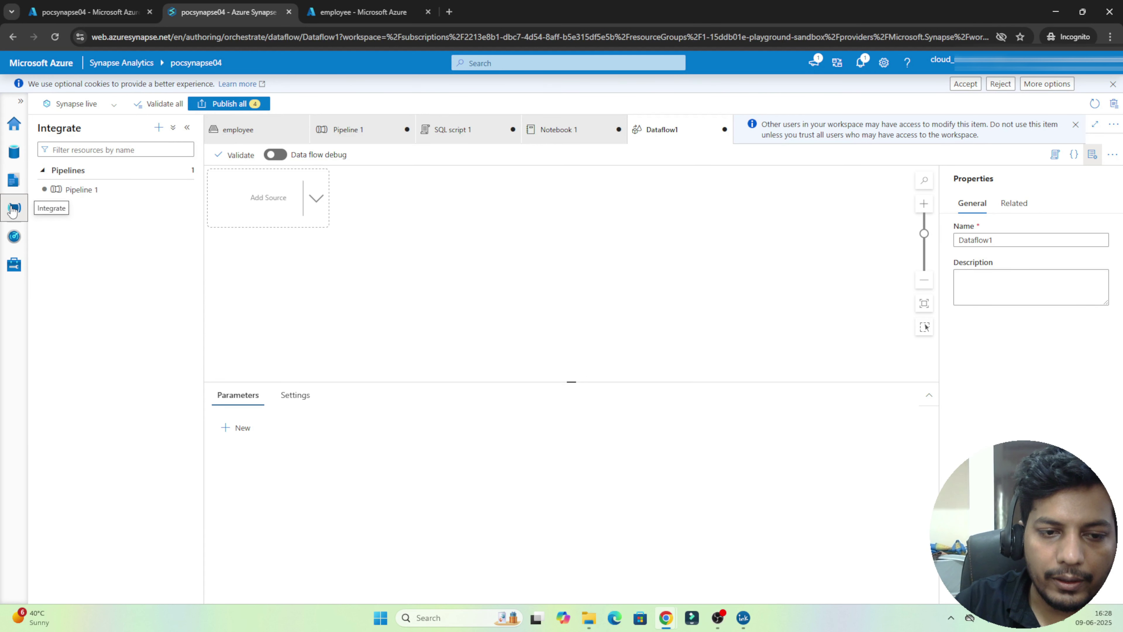
click(120, 191)
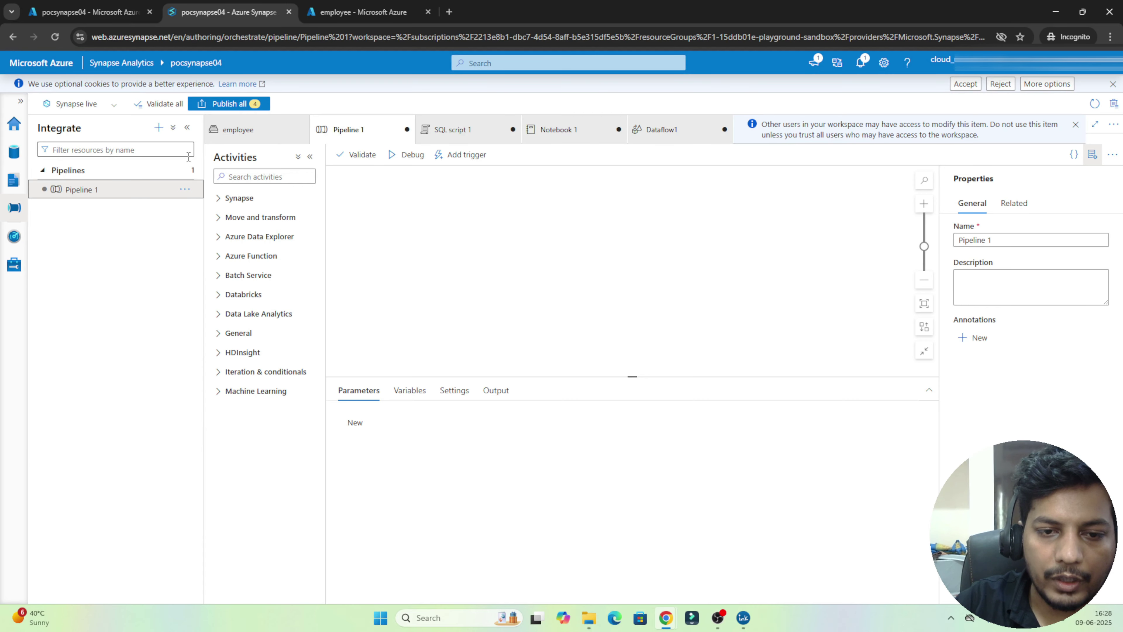
click(158, 128)
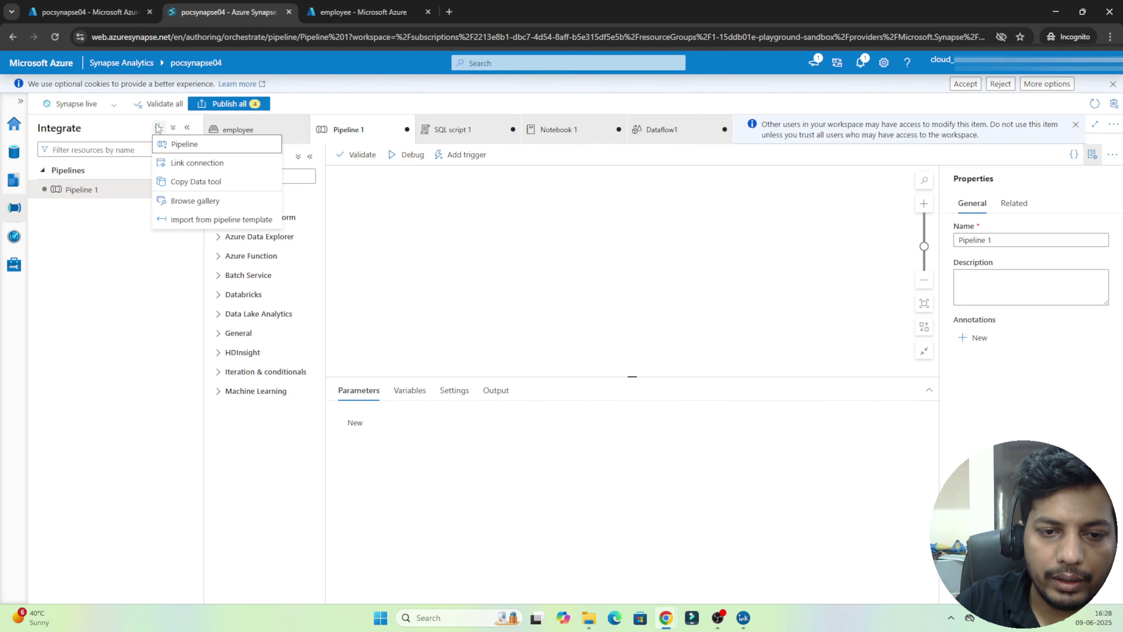
click(174, 145)
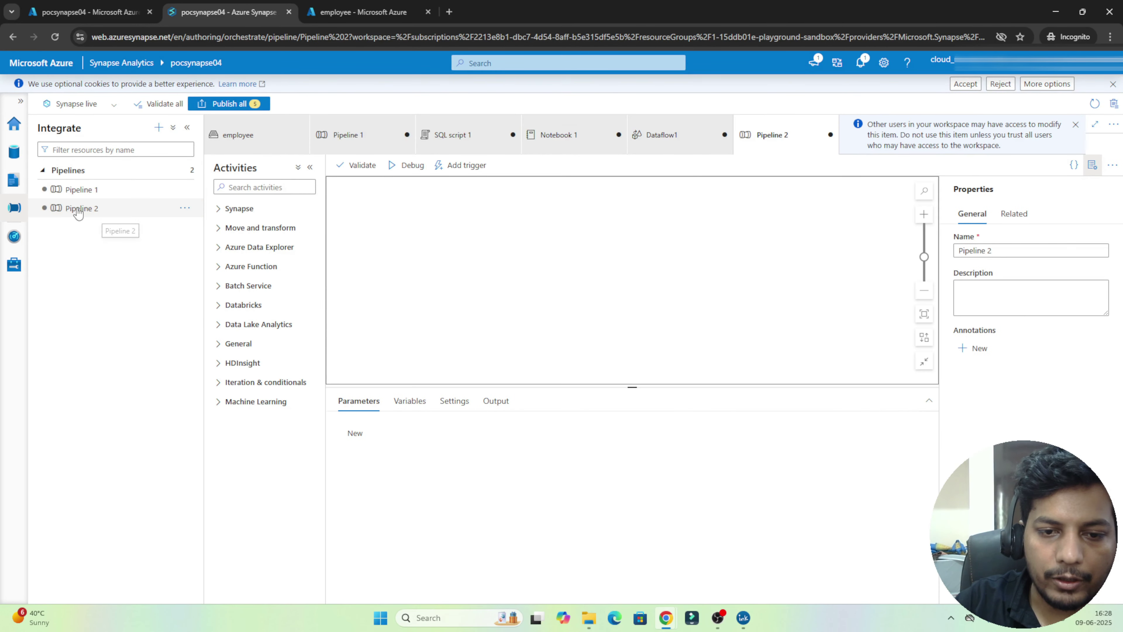
click(241, 227)
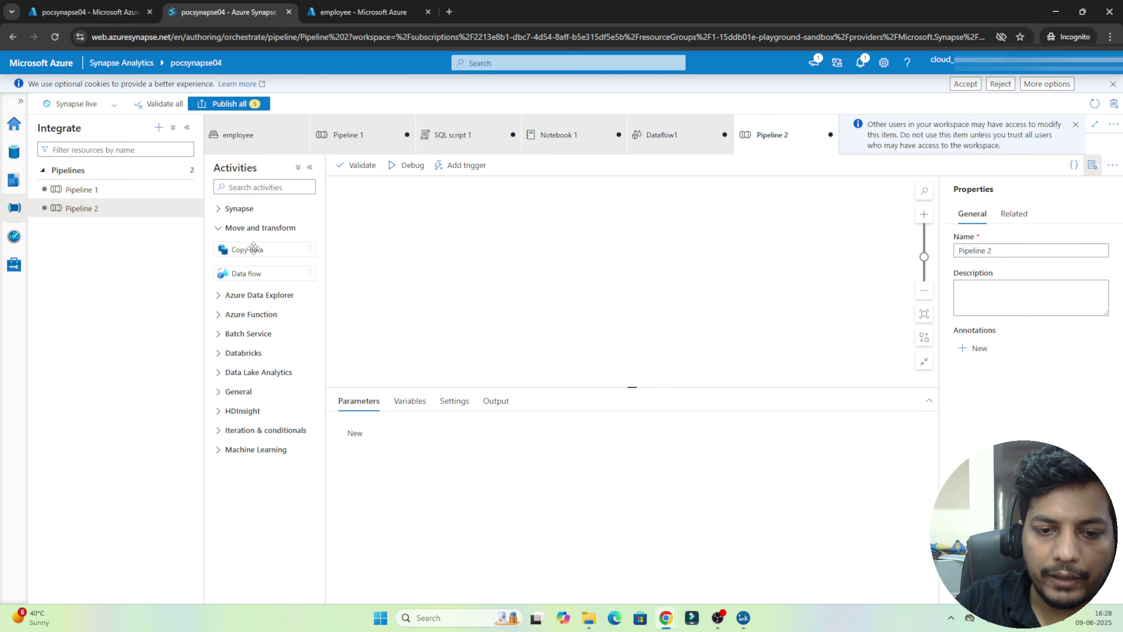
drag(255, 250, 501, 259)
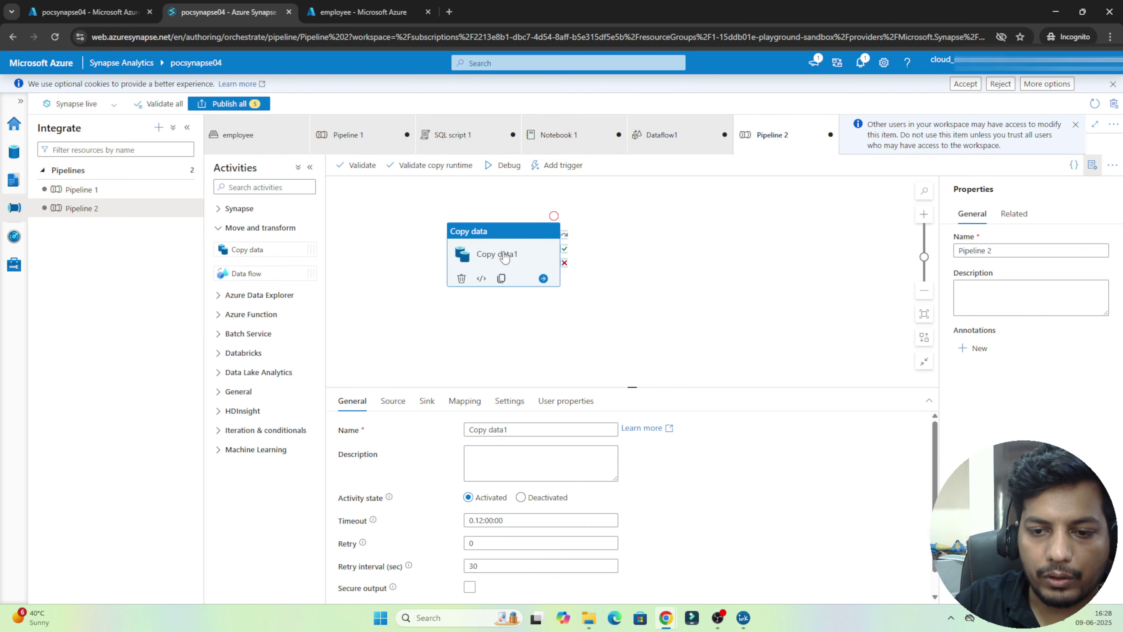
- Examine the data stores offered for a new source dataset of the Copy data activity, without creating one
click(392, 400)
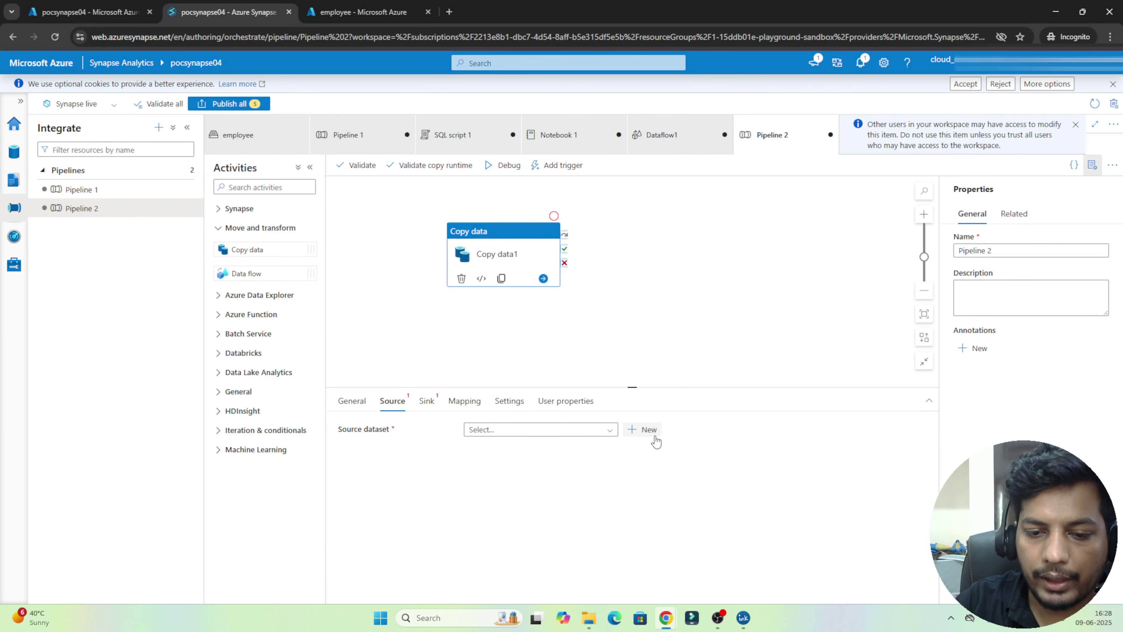
click(649, 430)
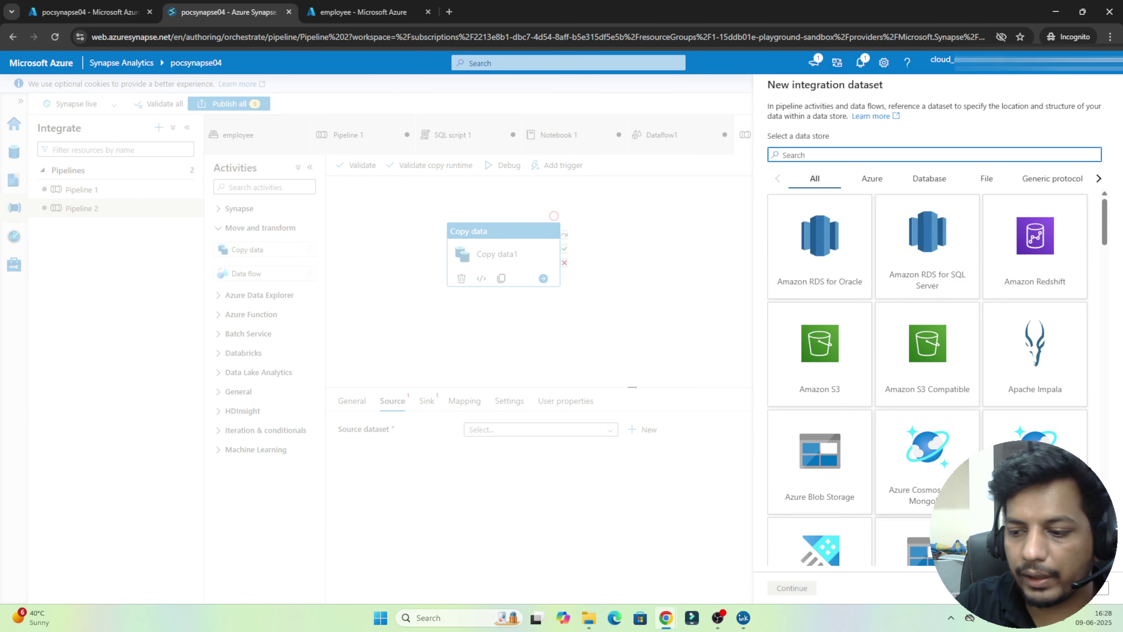
click(1088, 588)
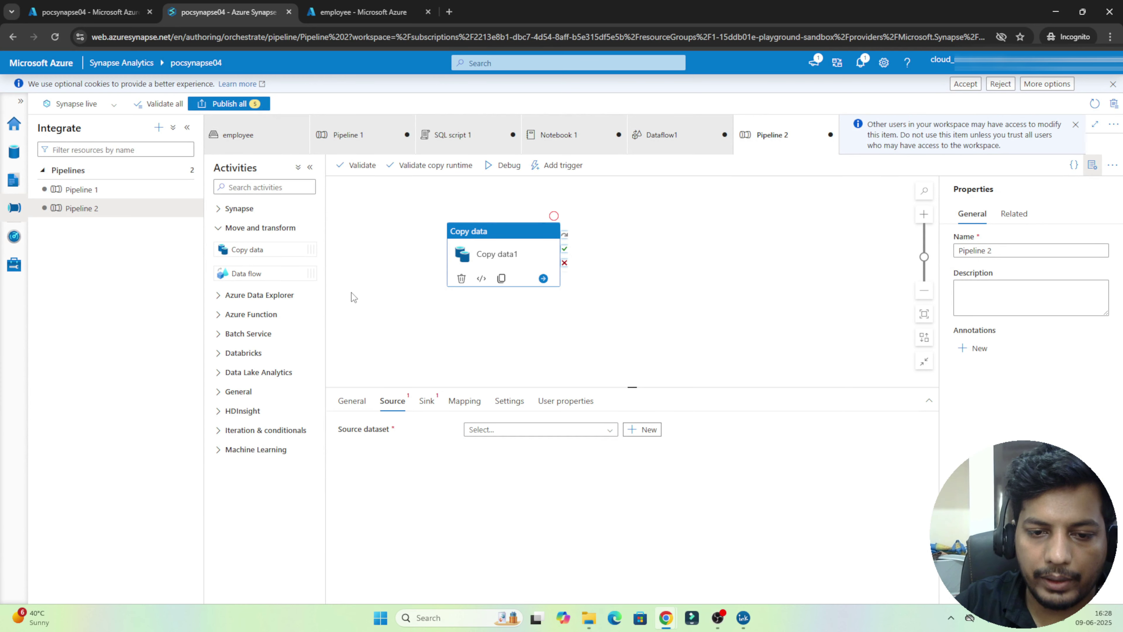
- Add a general Delete activity to Pipeline 2 beside the Copy data activity
click(228, 391)
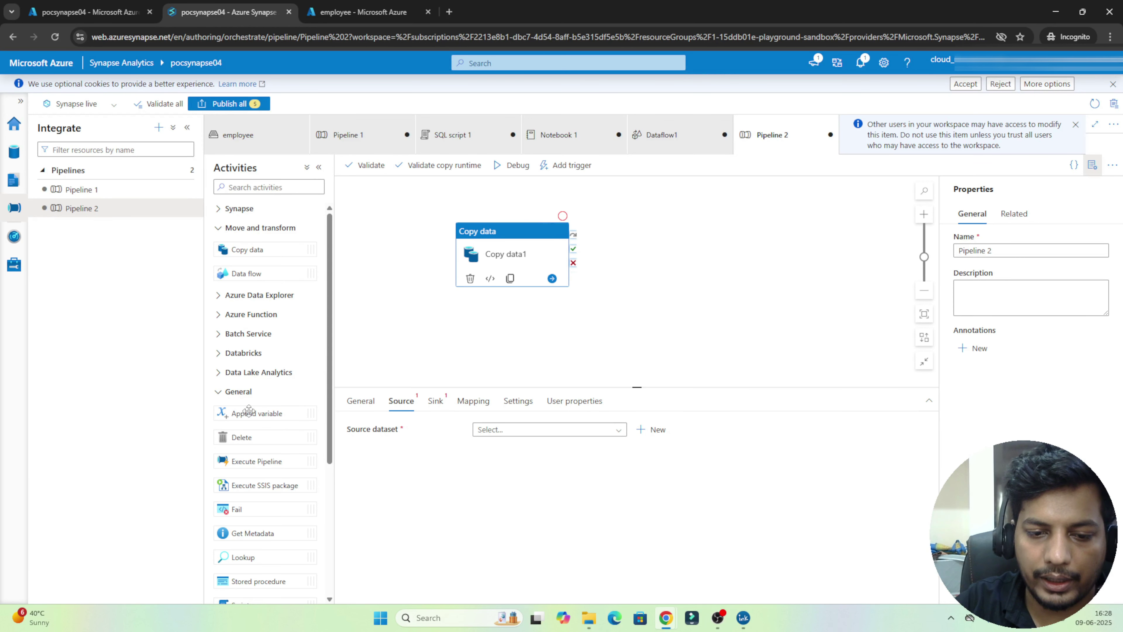
drag(244, 435, 694, 243)
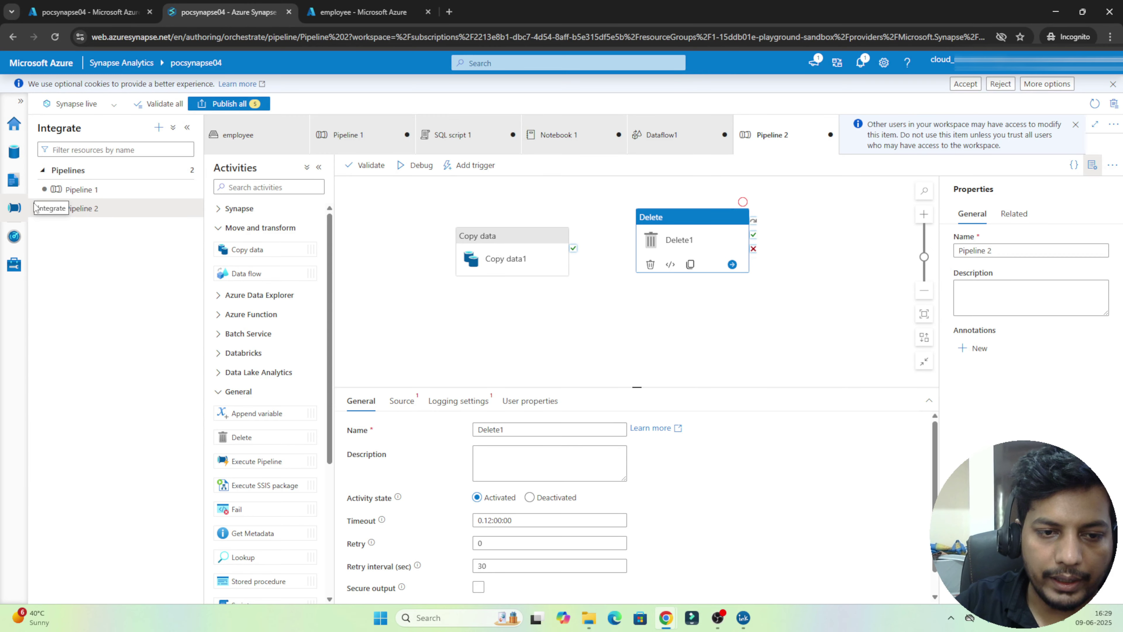
- Check the pipeline runs in monitoring, and revisit the development items and integration pipelines
click(13, 237)
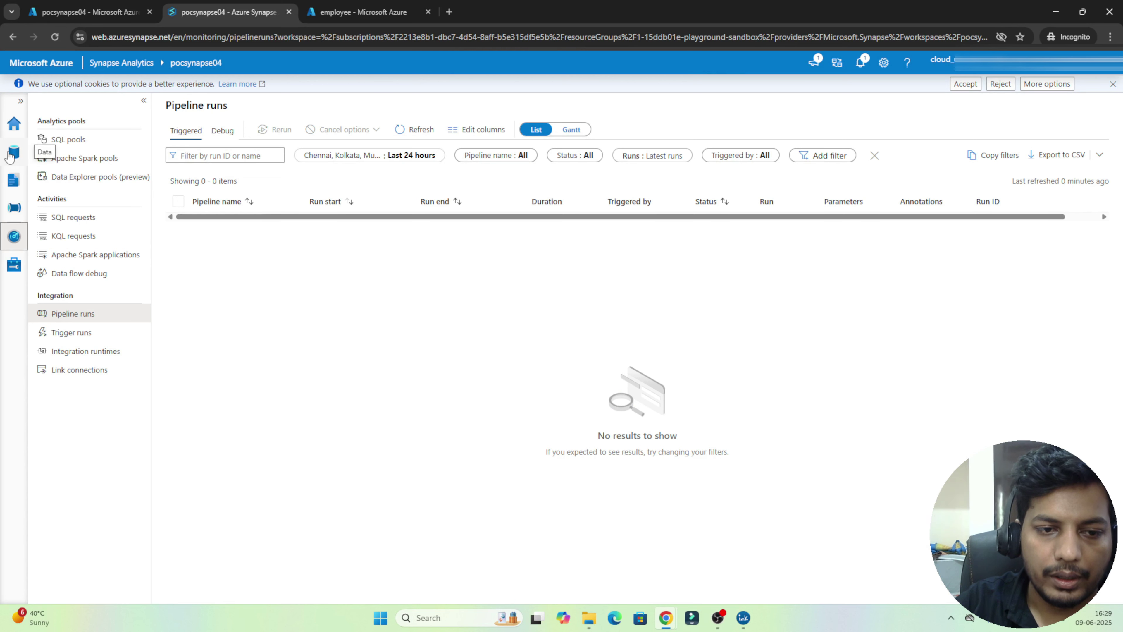
click(10, 188)
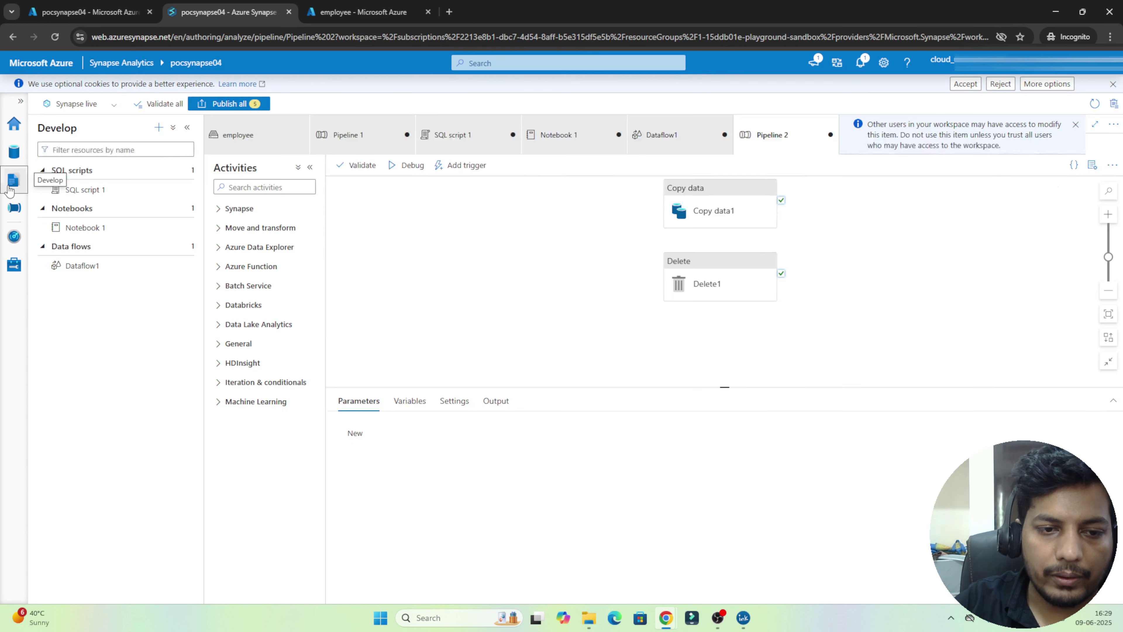
click(14, 207)
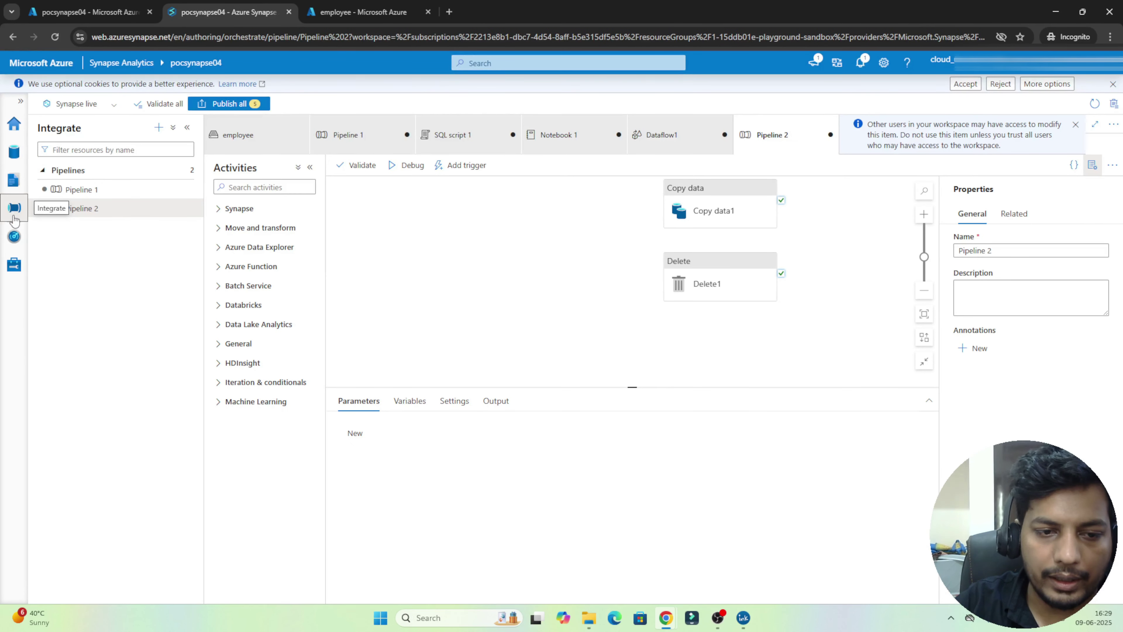
- Reopen SQL script 1 and examine which SQL pools it can connect to
click(14, 179)
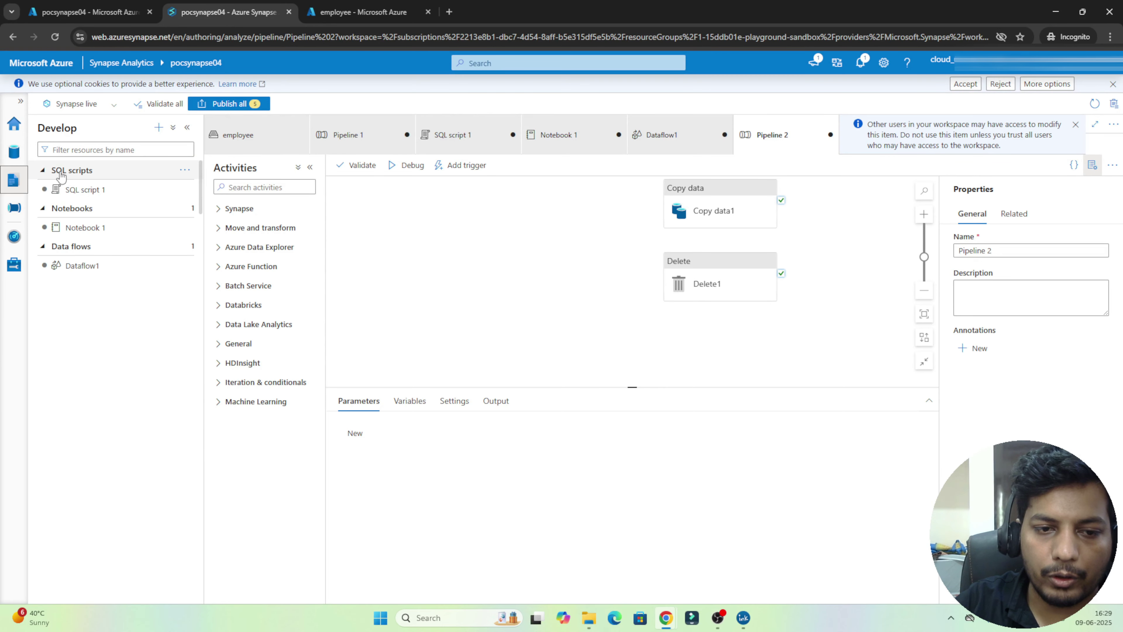
click(87, 190)
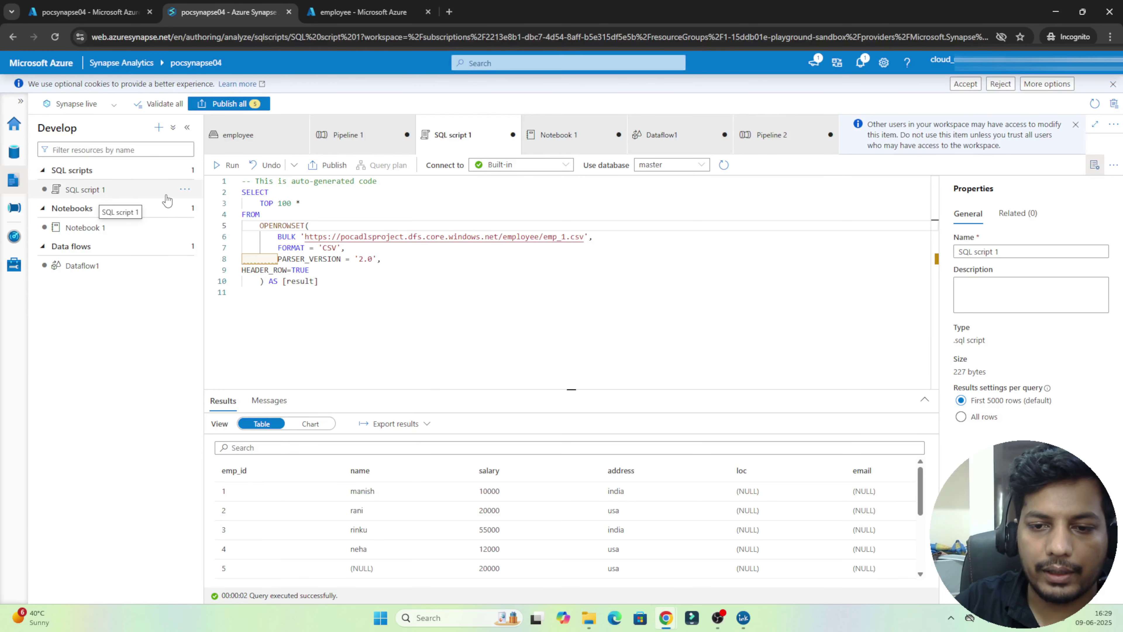
click(563, 165)
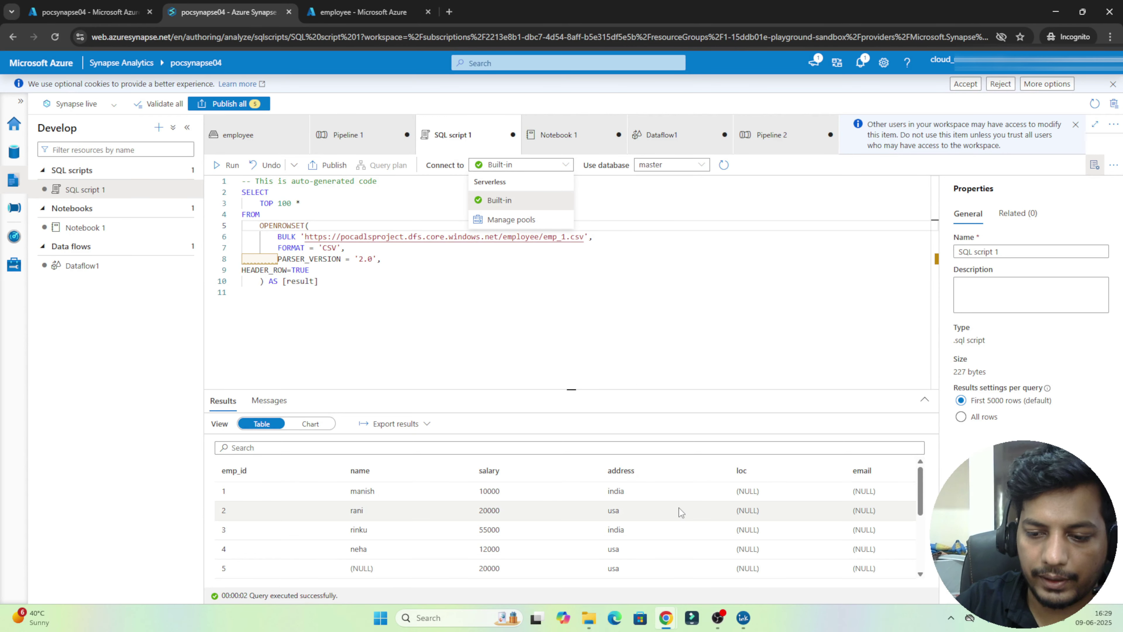
- Switch to the synapse whiteboard notes and handwrite the headings "Serverless SQL pool" and "Dedicated SQL pool" on page 3, underlining Serverless and Dedicated
click(743, 618)
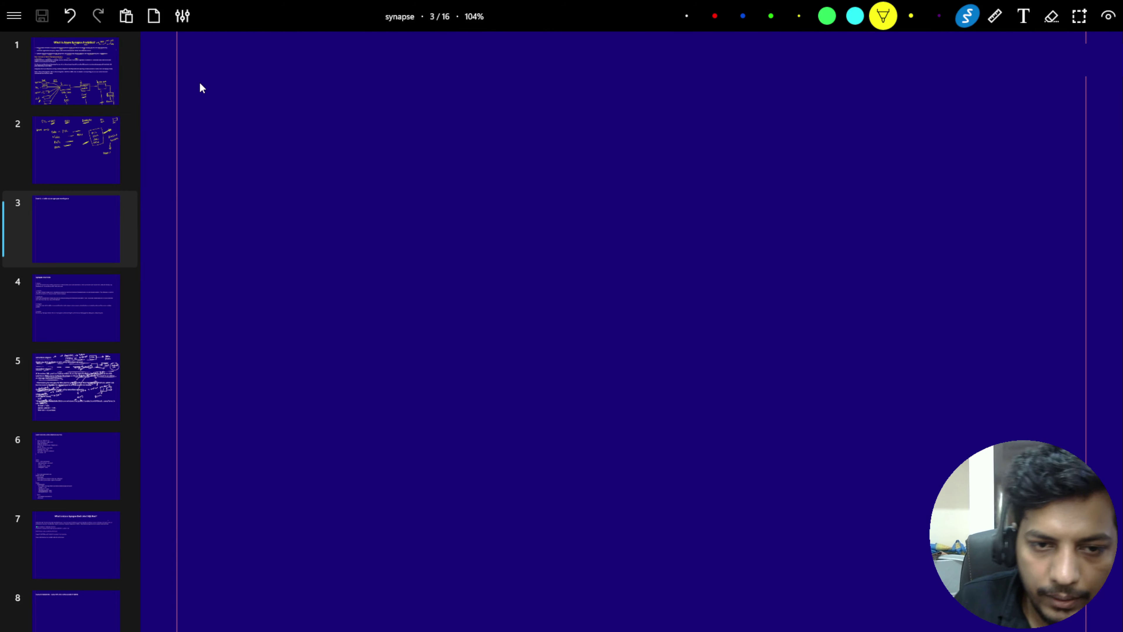
mouse_move(213, 79)
mouse_down()
mouse_move(204, 94)
mouse_move(286, 81)
mouse_up()
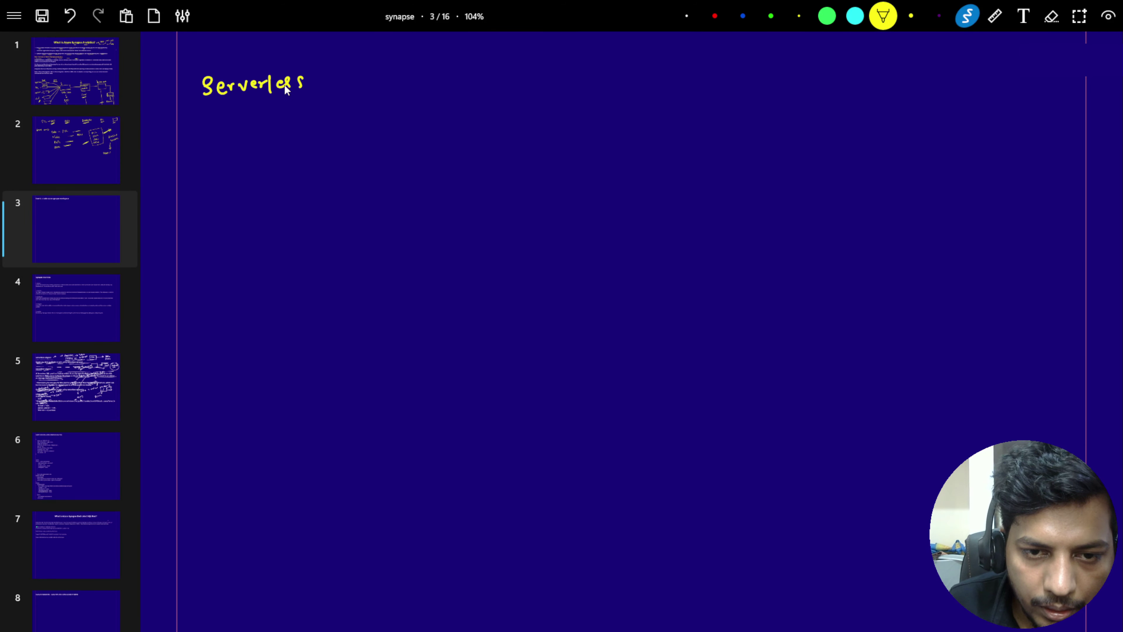
click(377, 72)
mouse_move(370, 77)
mouse_down()
mouse_move(370, 87)
mouse_move(409, 83)
mouse_up()
drag(425, 79, 423, 79)
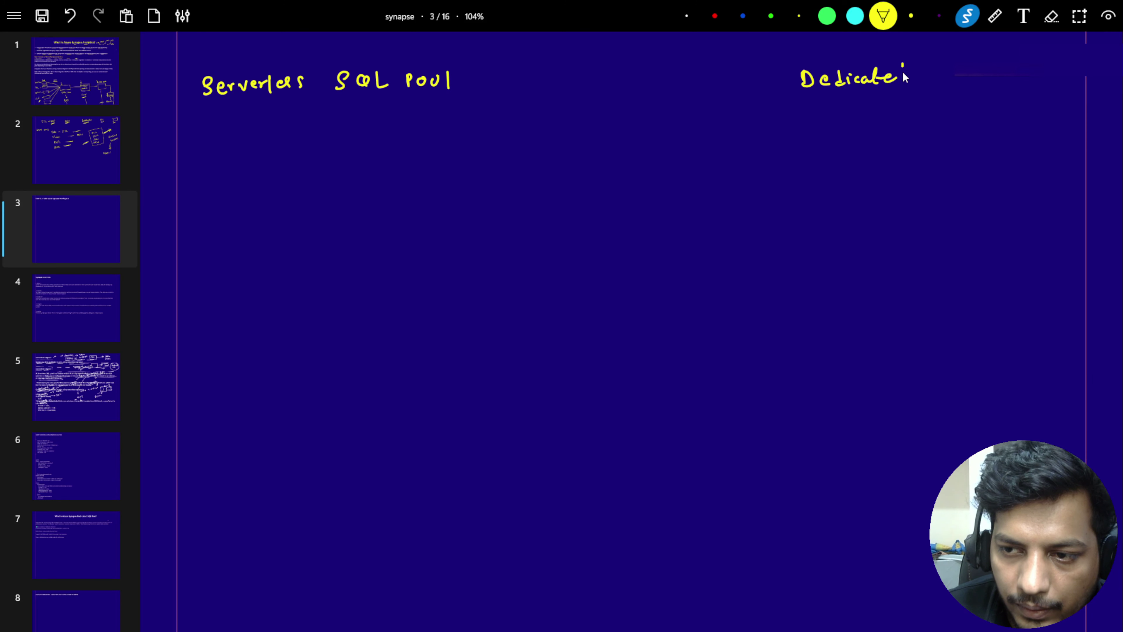
drag(964, 76, 1043, 78)
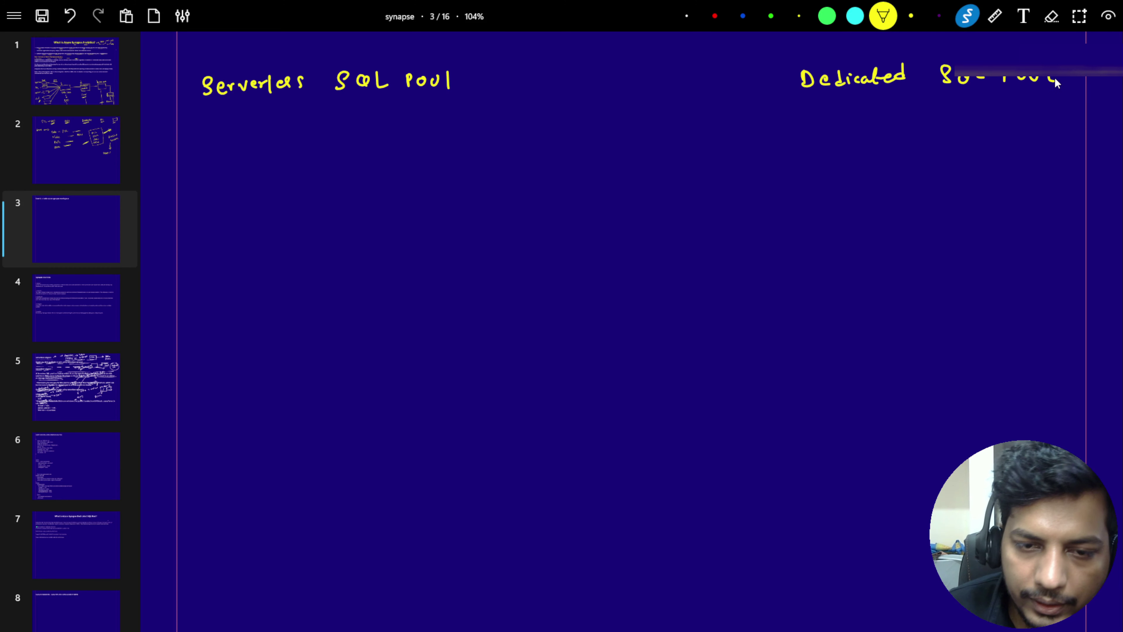
drag(188, 106, 333, 101)
drag(792, 101, 898, 105)
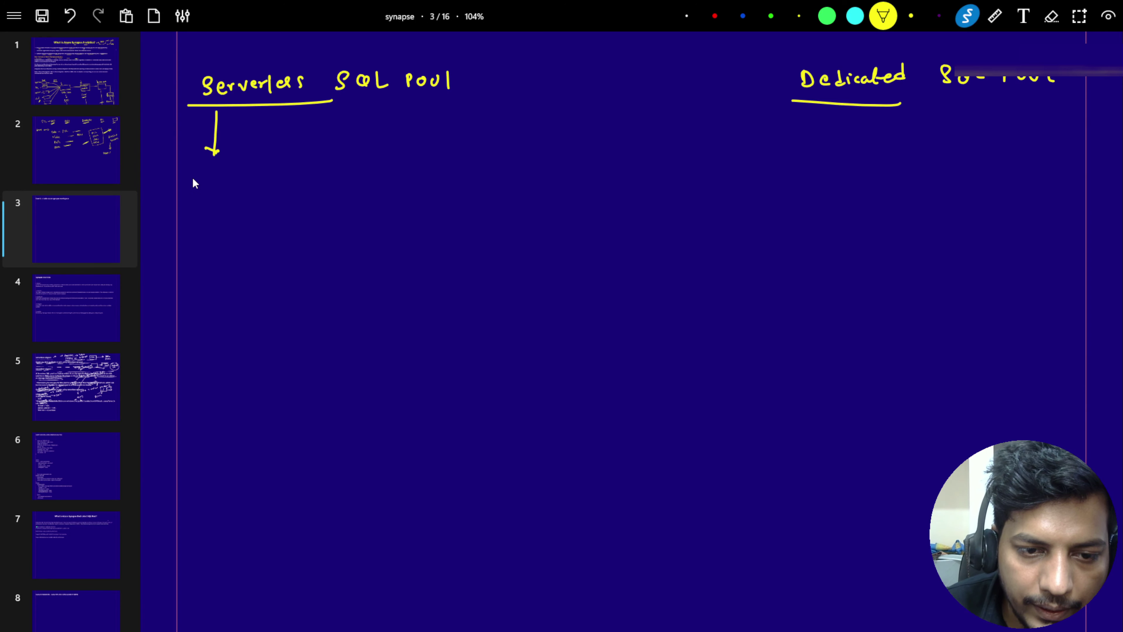
- Handwrite "Infrastructure → Azure" under the Serverless heading with Azure underlined, and "SQL → Query" with an outgoing arrow below it
mouse_move(186, 176)
mouse_down()
mouse_move(214, 178)
mouse_move(202, 196)
mouse_up()
mouse_move(196, 197)
mouse_down()
mouse_move(279, 186)
mouse_move(514, 191)
mouse_up()
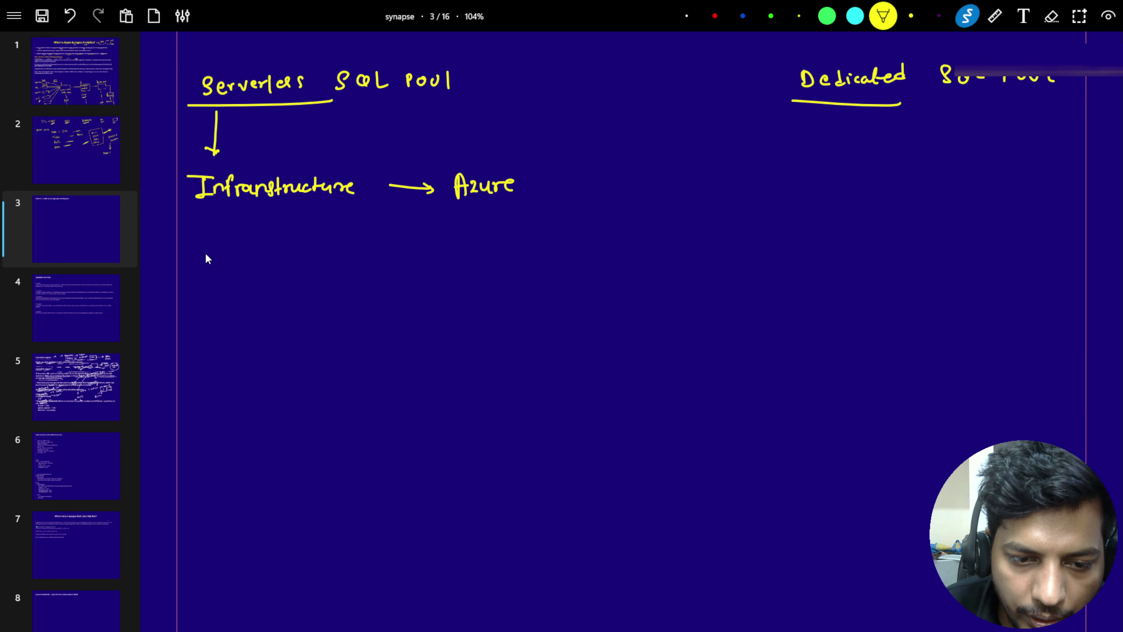
mouse_move(208, 251)
mouse_down()
mouse_move(200, 268)
mouse_move(229, 262)
mouse_up()
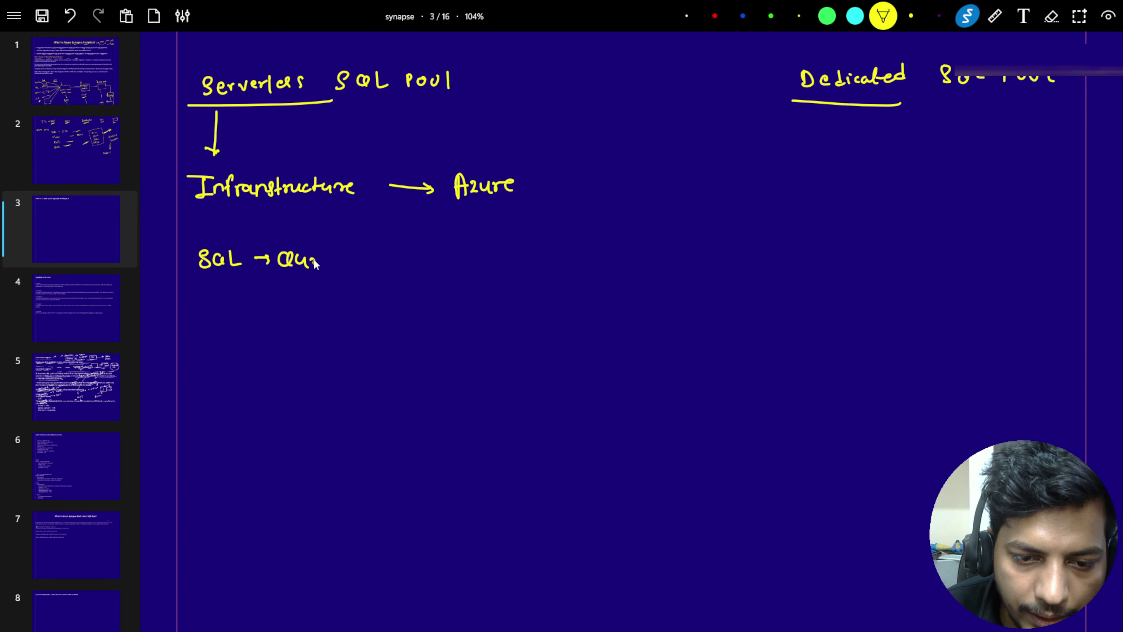
mouse_move(315, 262)
mouse_down()
mouse_move(330, 261)
mouse_move(326, 273)
mouse_up()
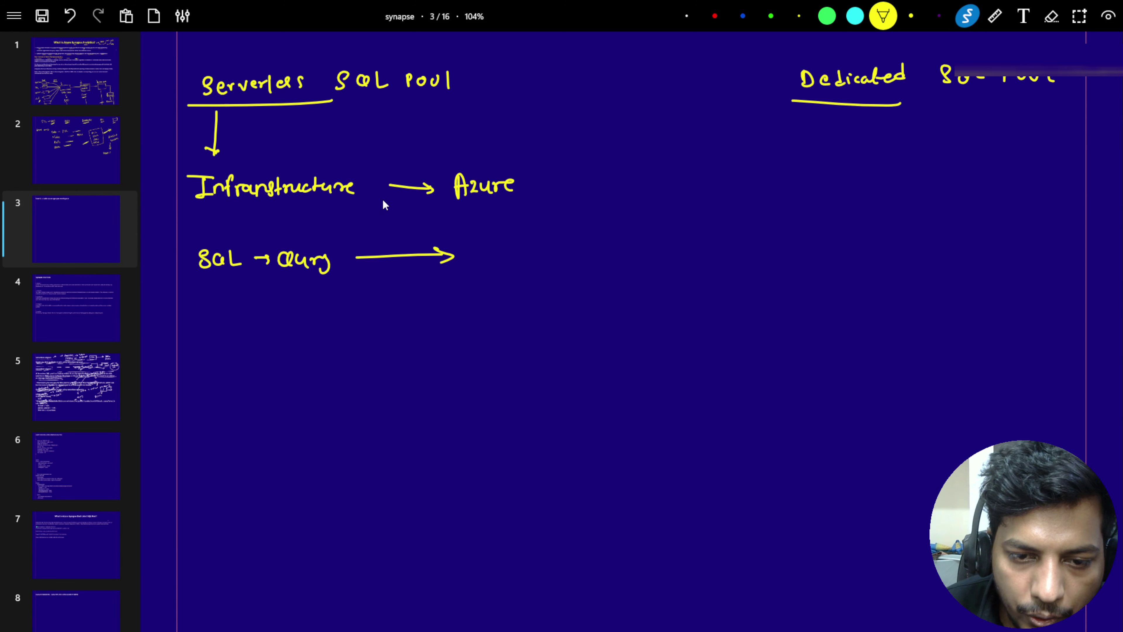
drag(452, 205, 520, 202)
drag(511, 206, 464, 209)
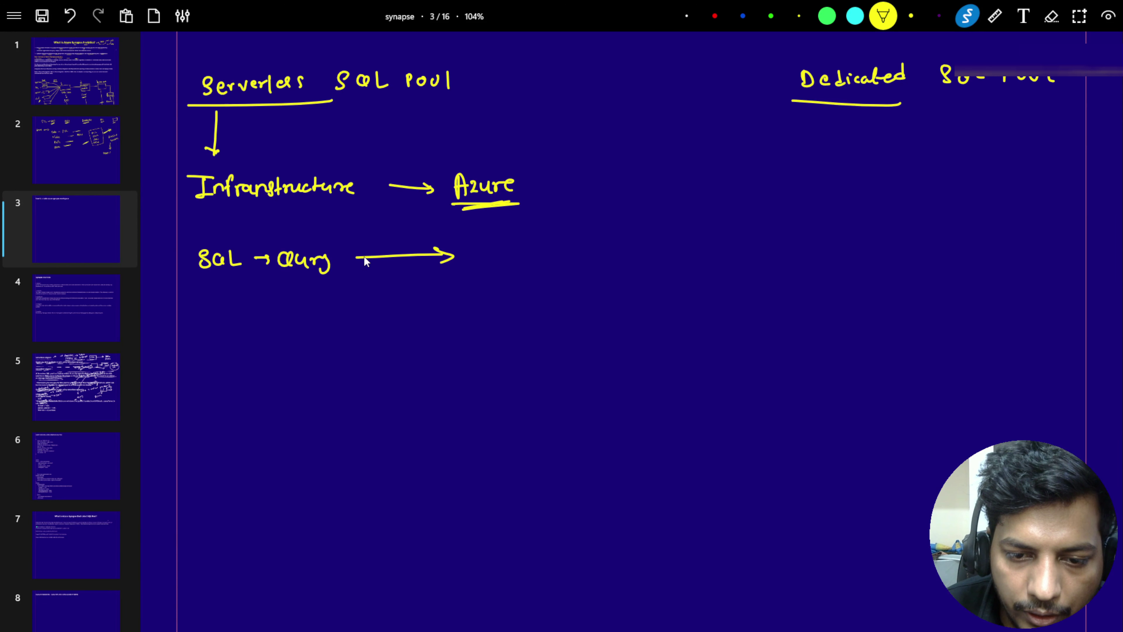
- Thicken the SQL query arrow, write "Serverless SQL pool" at its end, and add "Query" below with connecting arrows
mouse_move(365, 262)
mouse_down()
mouse_move(439, 255)
mouse_move(427, 242)
mouse_move(457, 255)
mouse_move(443, 264)
mouse_up()
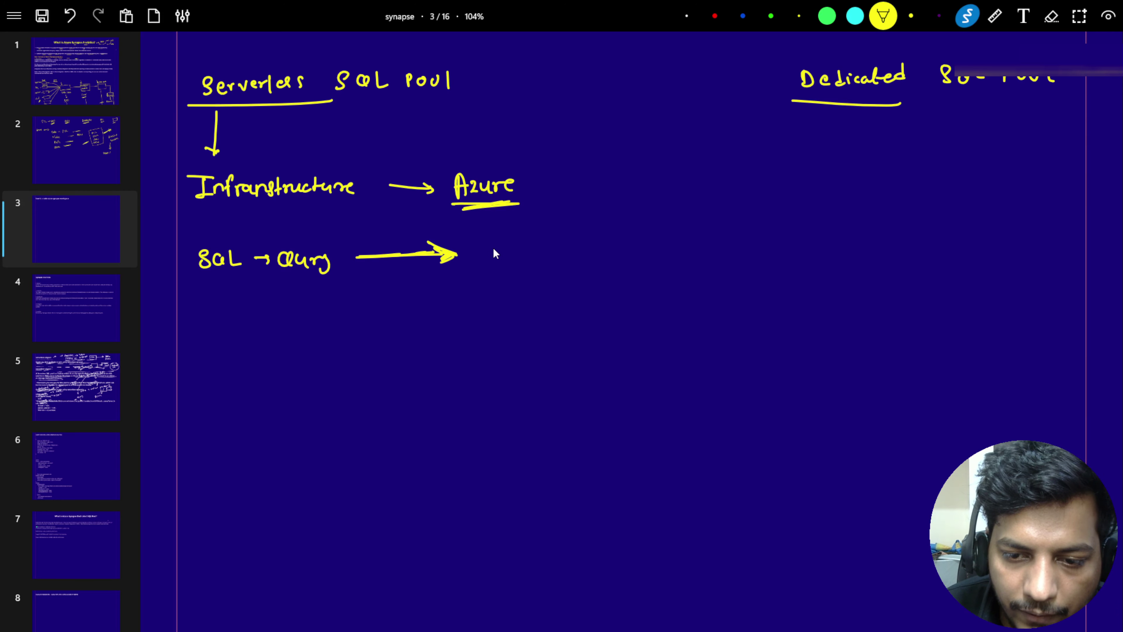
drag(494, 250, 678, 243)
mouse_move(531, 272)
mouse_down()
mouse_move(534, 314)
mouse_move(543, 306)
mouse_move(531, 360)
mouse_move(565, 350)
mouse_move(574, 367)
mouse_up()
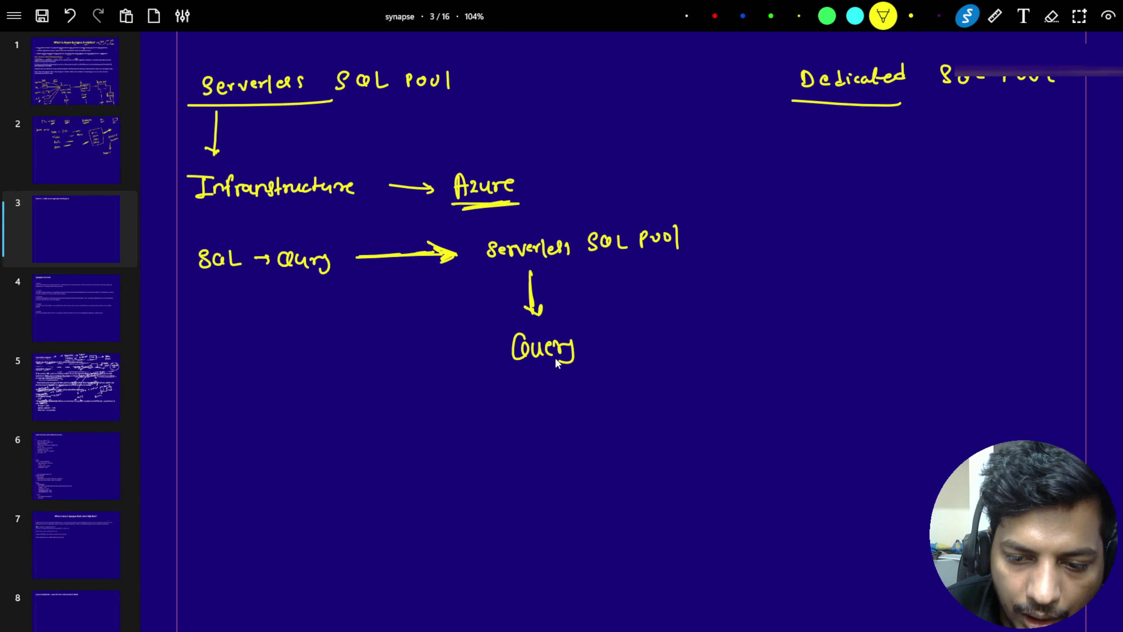
mouse_move(343, 293)
mouse_down()
mouse_move(460, 338)
mouse_move(438, 334)
mouse_up()
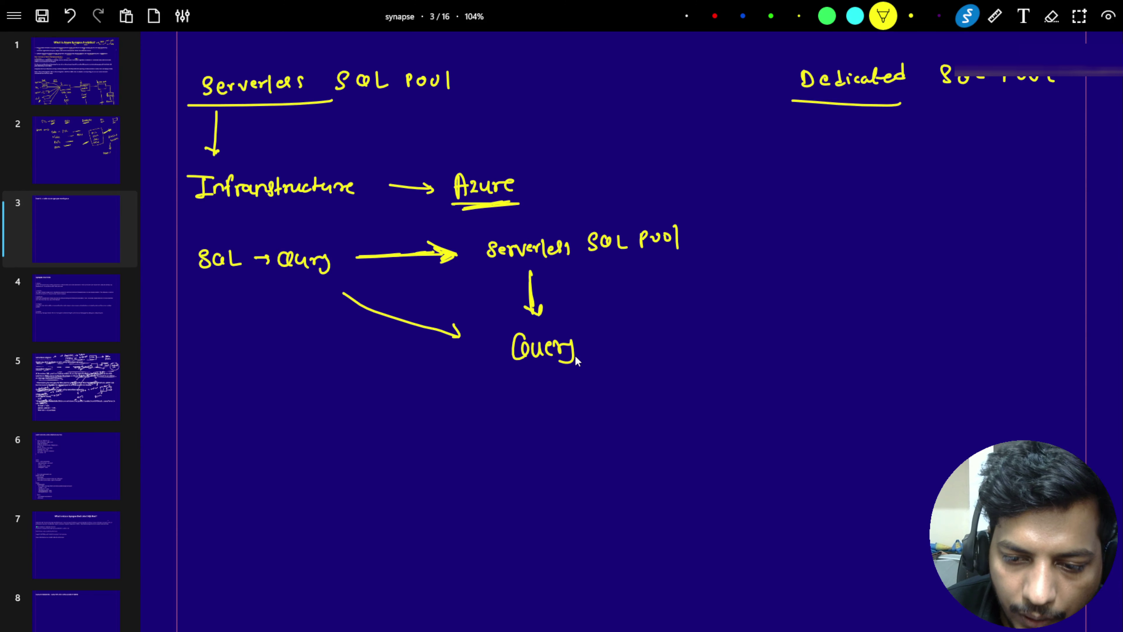
mouse_move(600, 342)
mouse_down()
mouse_move(635, 339)
mouse_move(602, 342)
mouse_move(621, 347)
mouse_up()
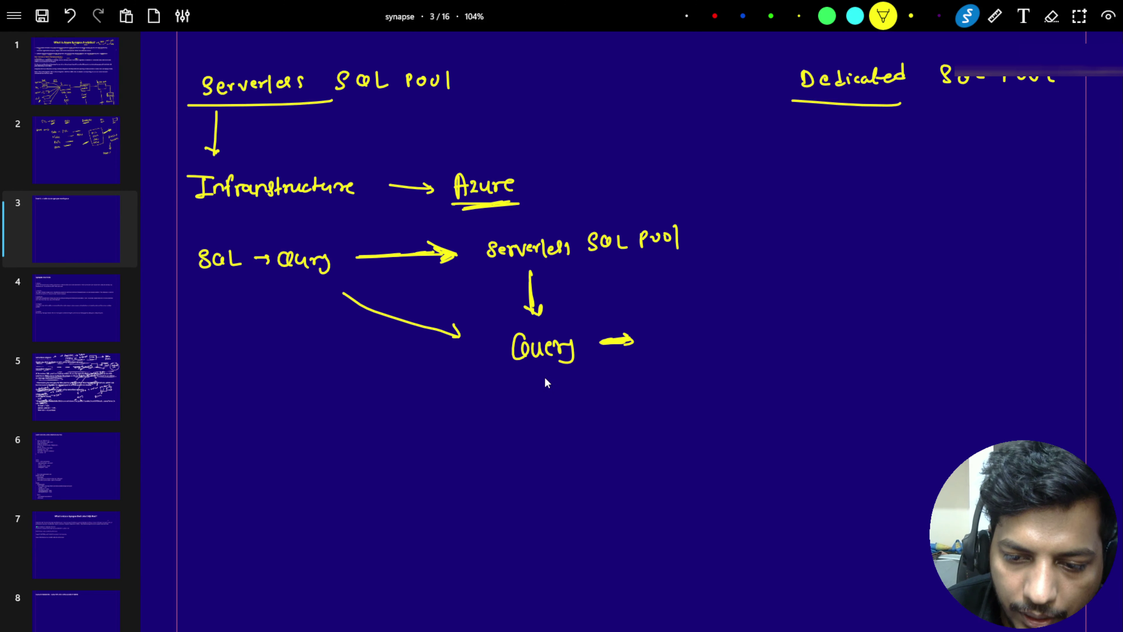
- Draw an arrow from the lower Query to the note "Pay for that", underline Infrastructure, and thicken the diagonal arrow to Query
mouse_move(543, 375)
mouse_down()
mouse_move(547, 406)
mouse_move(555, 398)
mouse_move(520, 443)
mouse_move(540, 427)
mouse_move(551, 453)
mouse_up()
mouse_move(574, 411)
mouse_down()
mouse_move(569, 439)
mouse_move(601, 417)
mouse_move(598, 440)
mouse_up()
mouse_move(593, 420)
mouse_down()
mouse_move(614, 412)
mouse_move(637, 430)
mouse_move(653, 407)
mouse_up()
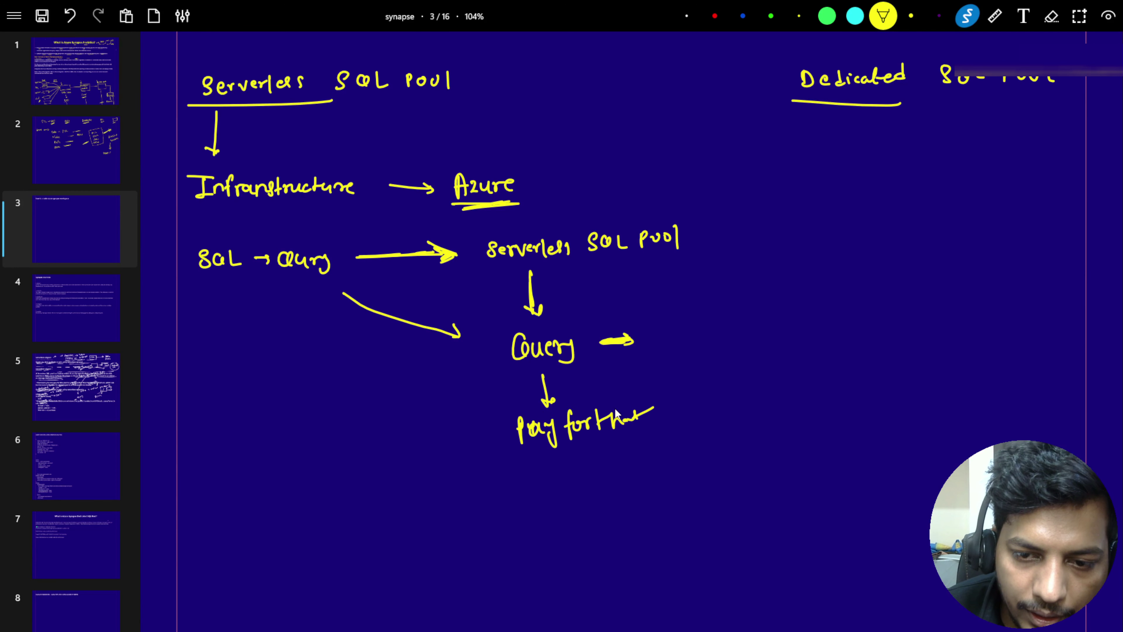
drag(202, 216, 309, 209)
mouse_move(354, 300)
mouse_down()
mouse_move(467, 342)
mouse_move(421, 357)
mouse_up()
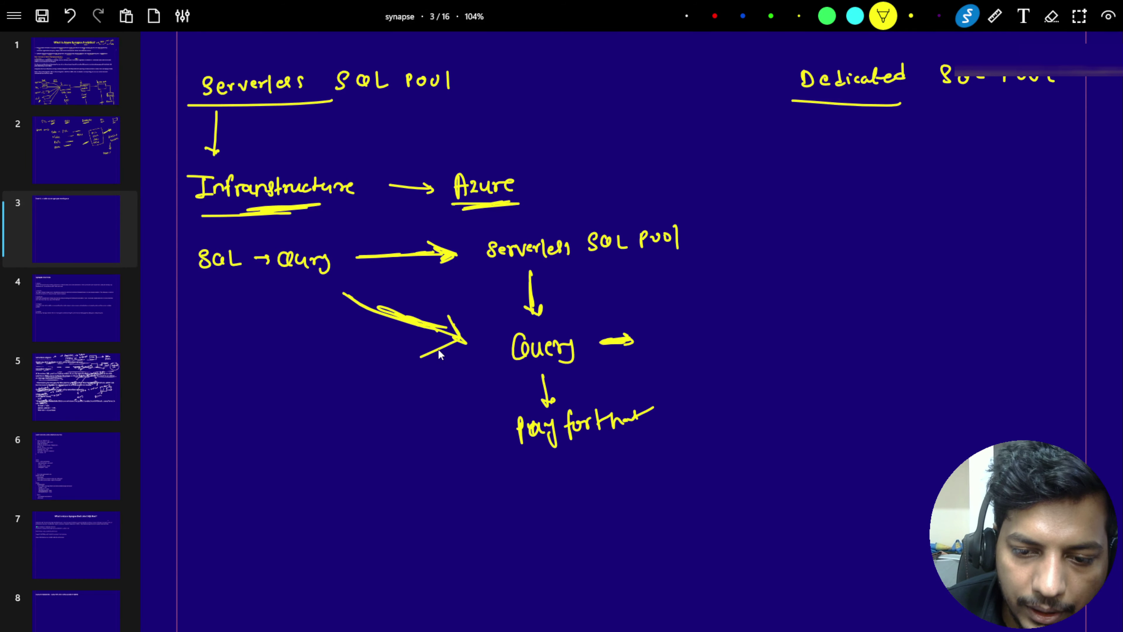
- Draw a vertical divider between the two columns and handwrite "SQL pool → DBU" under the Dedicated heading
mouse_move(222, 140)
mouse_down()
mouse_move(206, 142)
mouse_move(217, 151)
mouse_up()
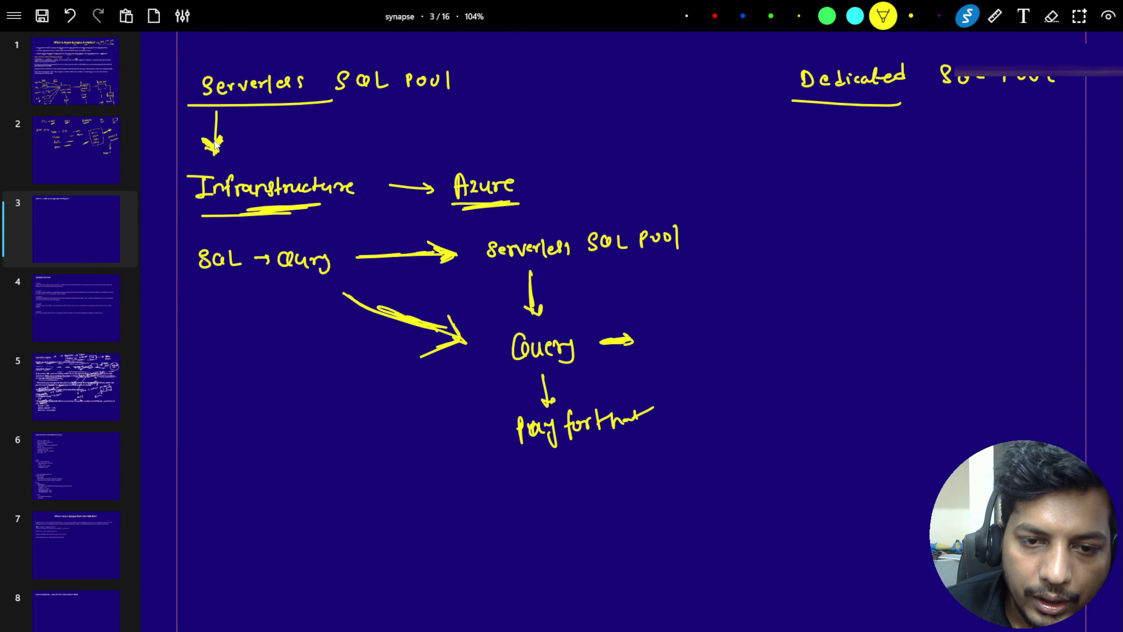
drag(691, 64, 721, 370)
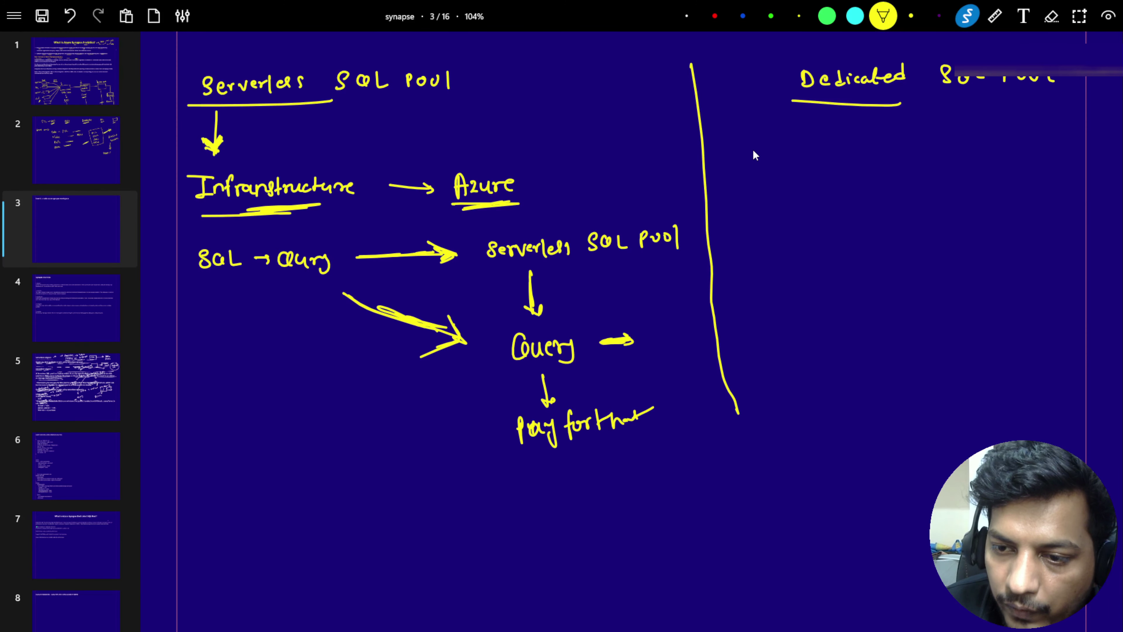
drag(755, 162, 747, 164)
mouse_move(778, 151)
mouse_down()
mouse_move(775, 163)
mouse_move(790, 166)
mouse_move(806, 156)
mouse_up()
drag(819, 150, 825, 150)
mouse_move(832, 140)
mouse_down()
mouse_move(833, 156)
mouse_move(959, 155)
mouse_up()
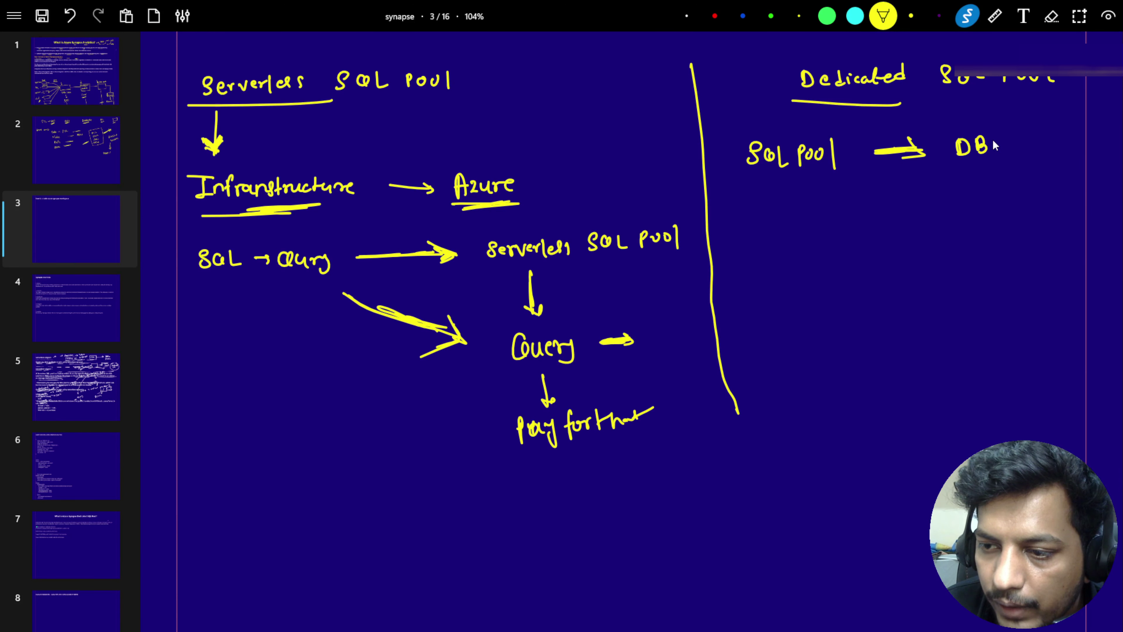
- Draw an arrow down from DBU to a short thick line, with another thick line beside it
drag(983, 187, 976, 198)
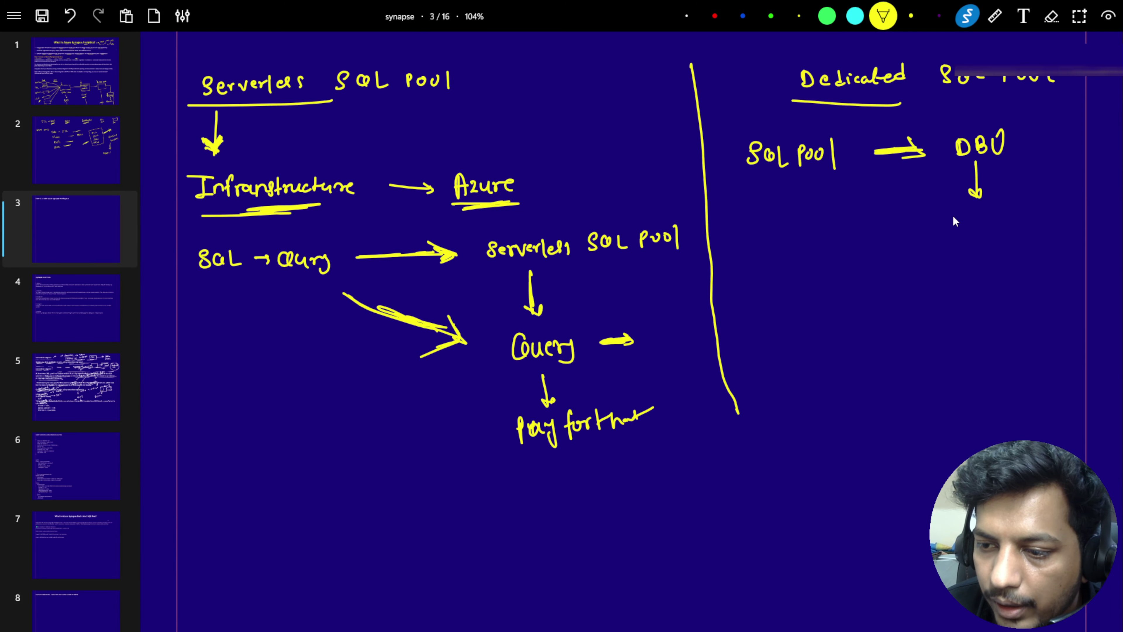
drag(951, 215, 992, 202)
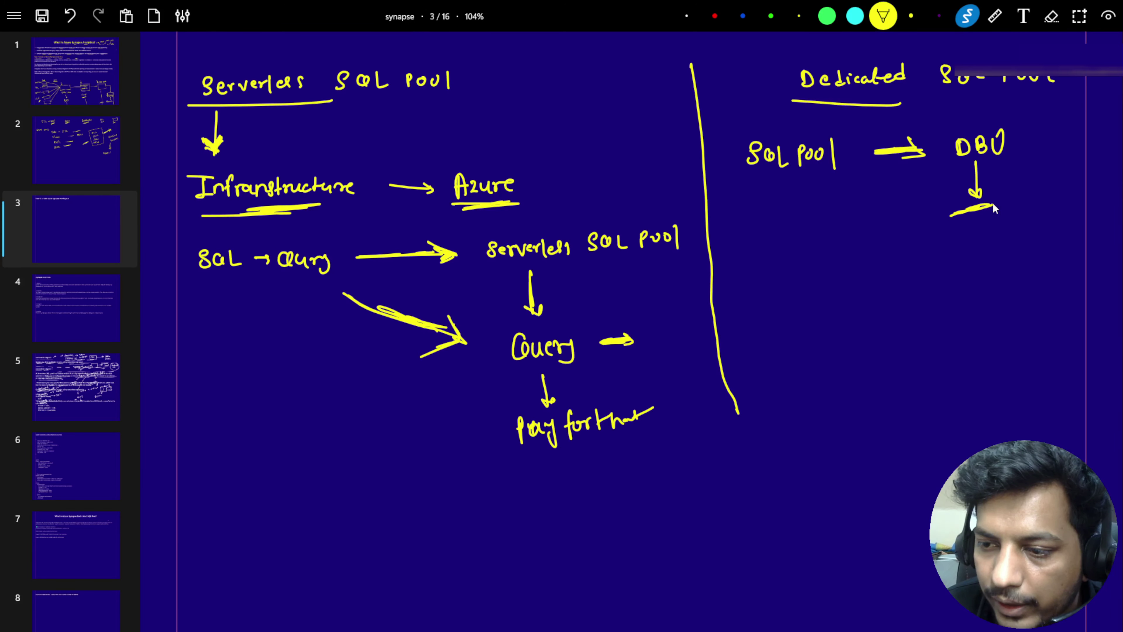
mouse_move(917, 216)
mouse_down()
mouse_move(856, 202)
mouse_move(896, 214)
mouse_up()
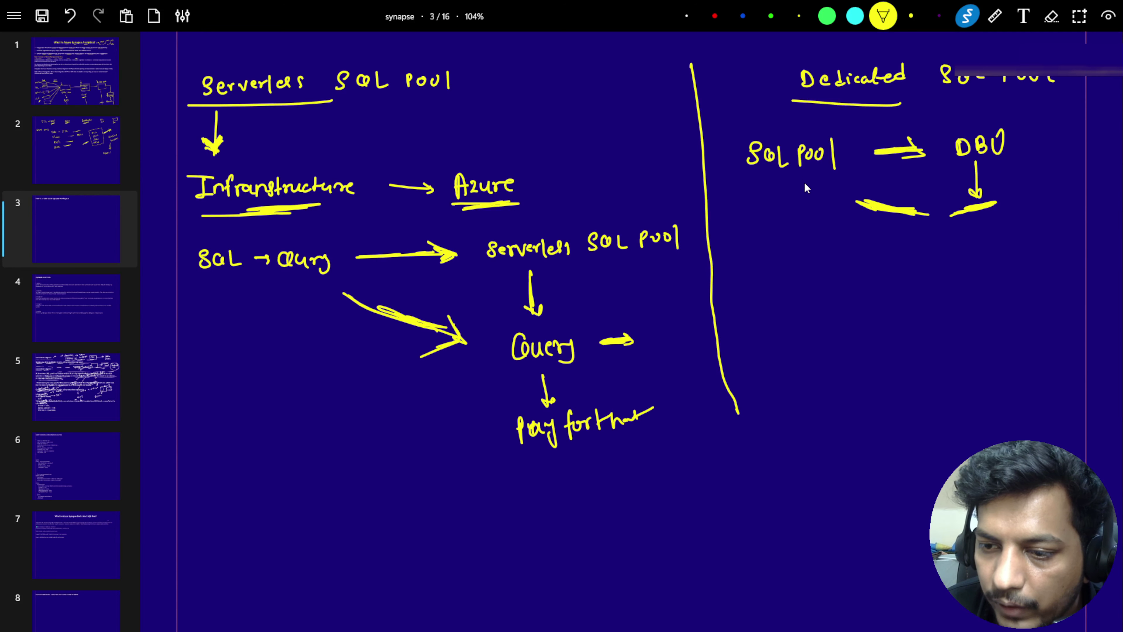
- Connect SQL pool by a thick vertical line to a handwritten "Infras", and link that note to an arrow under DBU
drag(804, 180, 806, 269)
drag(798, 271, 799, 285)
drag(795, 285, 806, 283)
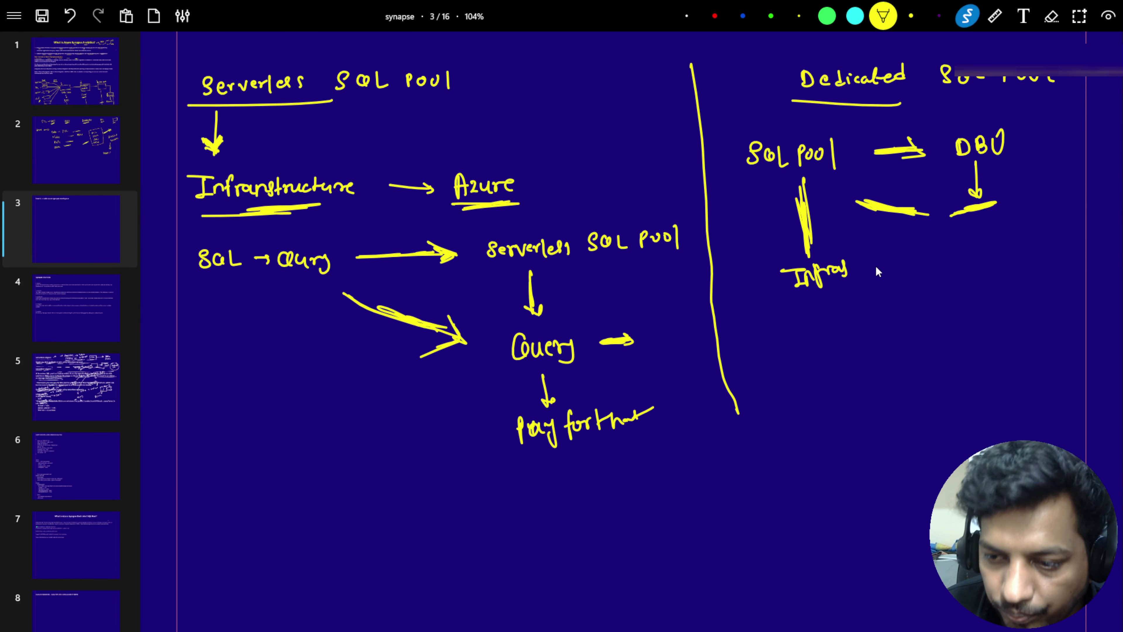
mouse_move(869, 270)
mouse_down()
mouse_move(917, 258)
mouse_move(887, 275)
mouse_up()
mouse_move(949, 249)
mouse_down()
mouse_move(988, 241)
mouse_move(979, 223)
mouse_move(987, 239)
mouse_up()
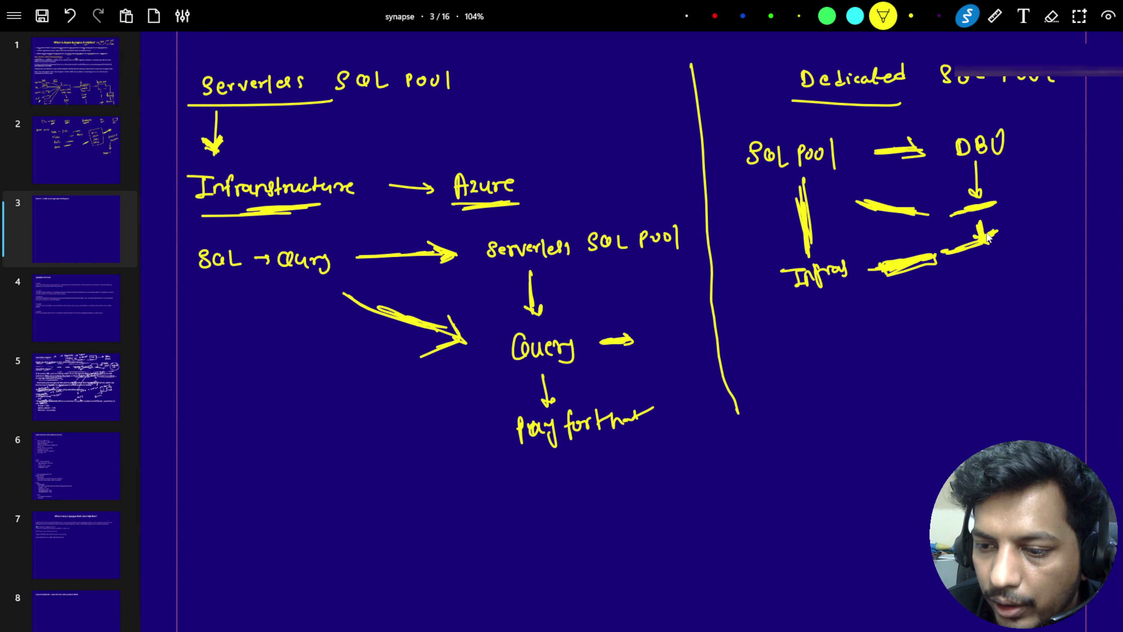
- Handwrite "analysts – SQL – DBU" below Infras, with a thick arrow pointing down from DBU
drag(791, 347, 791, 356)
mouse_move(793, 346)
mouse_down()
mouse_move(793, 356)
mouse_move(831, 353)
mouse_move(840, 341)
mouse_move(958, 320)
mouse_up()
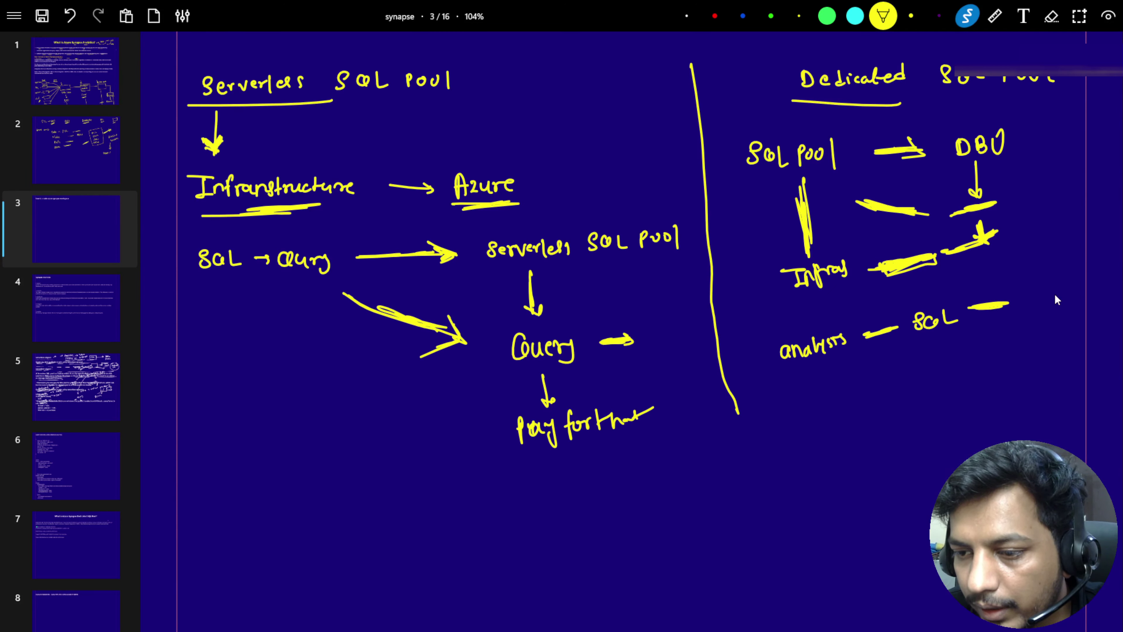
mouse_move(1027, 297)
mouse_down()
mouse_move(1029, 317)
mouse_move(1071, 291)
mouse_up()
drag(1037, 325, 1036, 357)
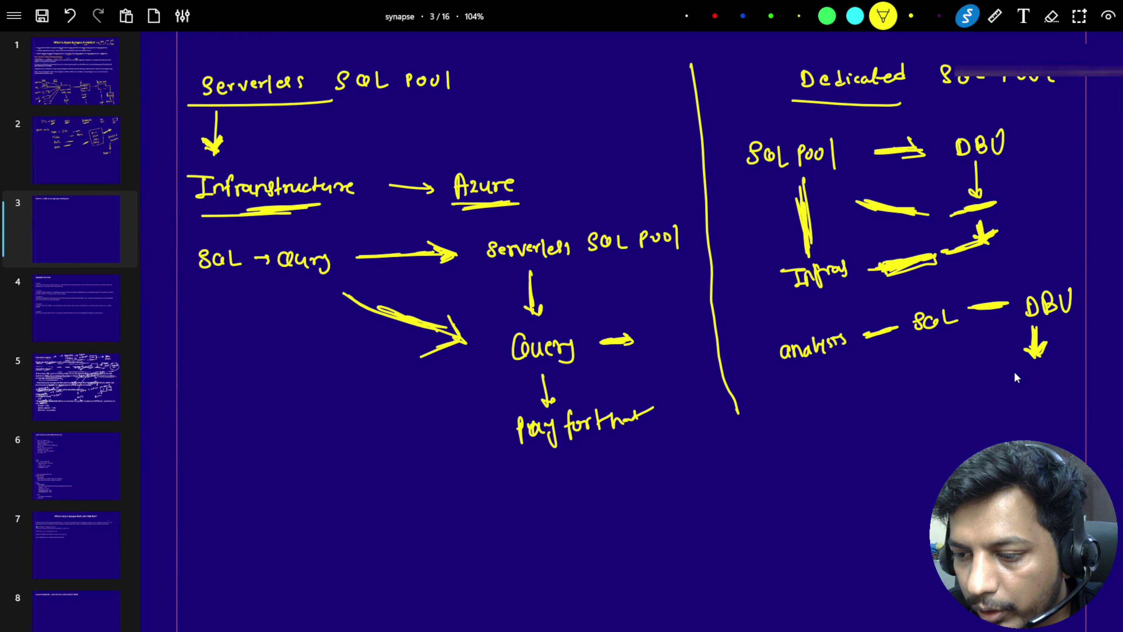
- Handwrite "Infrah – DWh" with DWh underlined and an arrow below it, and extend the column divider downward
mouse_move(925, 400)
mouse_down()
mouse_move(927, 416)
mouse_move(962, 398)
mouse_up()
mouse_move(886, 410)
mouse_down()
mouse_move(906, 421)
mouse_move(964, 411)
mouse_up()
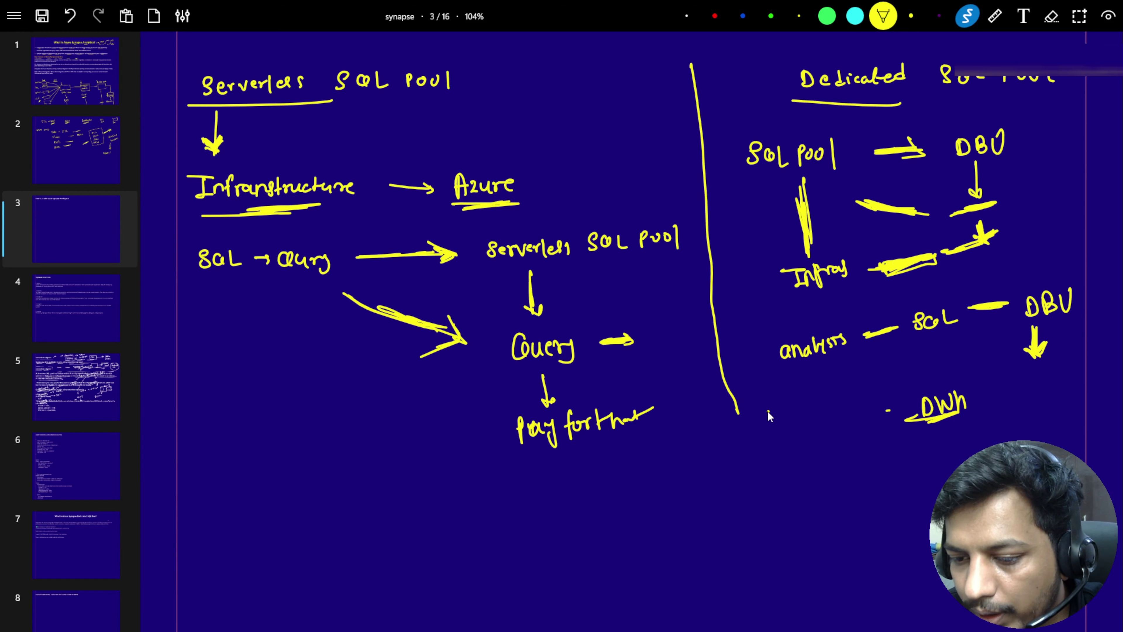
drag(765, 412, 783, 407)
drag(780, 410, 786, 421)
drag(786, 413, 822, 418)
drag(744, 416, 753, 488)
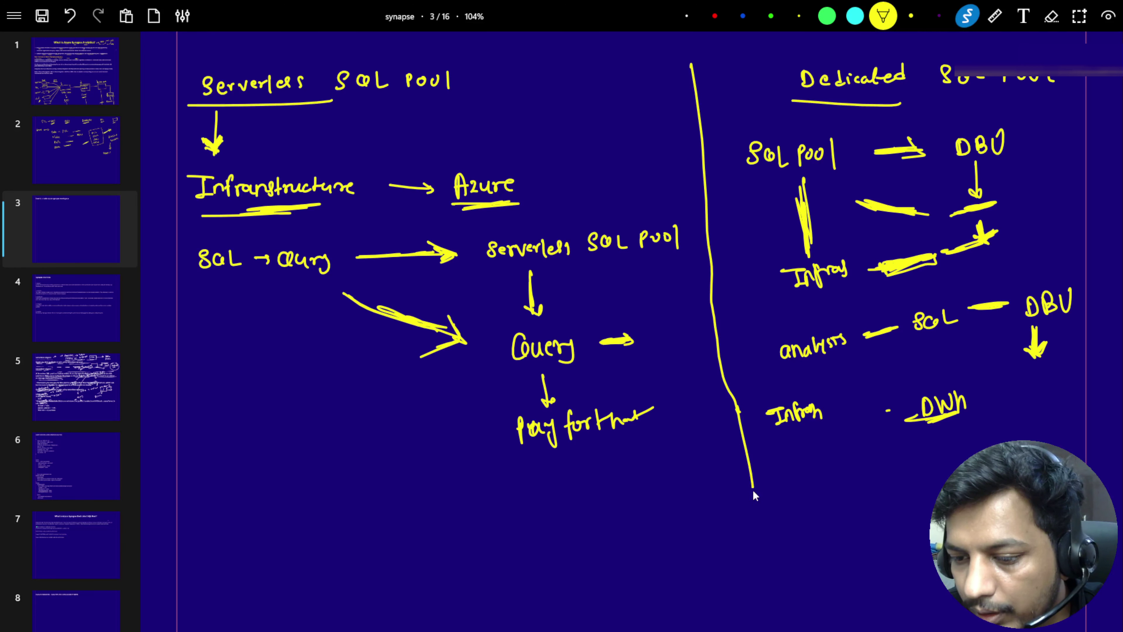
mouse_move(856, 405)
mouse_down()
mouse_move(901, 405)
mouse_move(930, 460)
mouse_move(940, 451)
mouse_up()
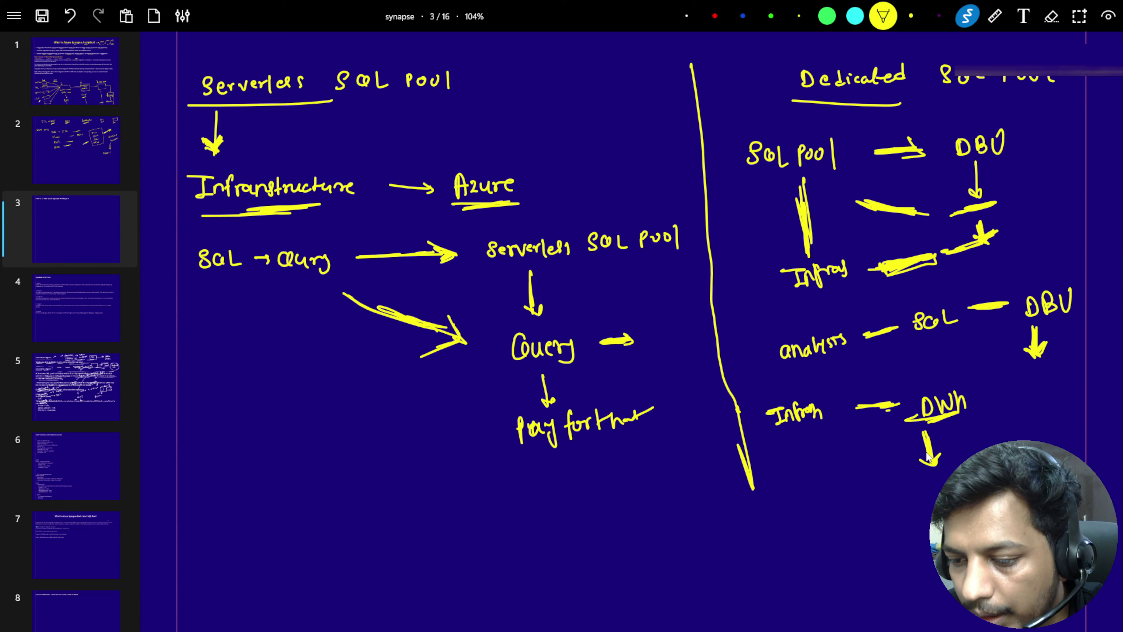
- Write "Query" below the DWh arrow with diagonal arrows beside it, and lengthen the column divider further
drag(906, 516, 915, 512)
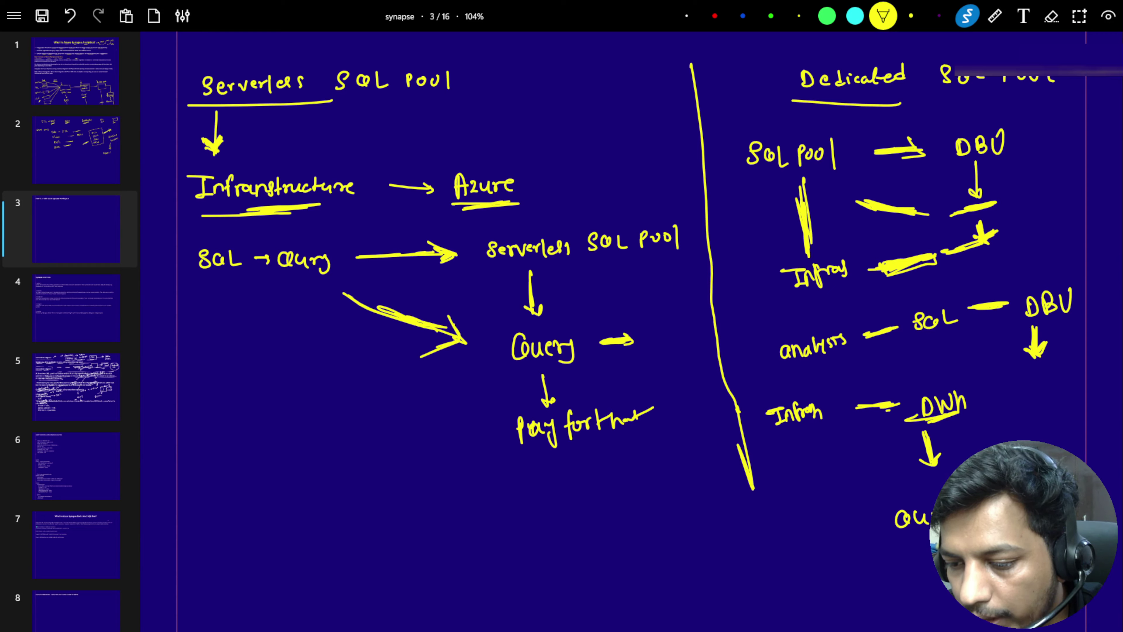
mouse_move(981, 442)
mouse_down()
mouse_move(970, 460)
mouse_move(999, 432)
mouse_up()
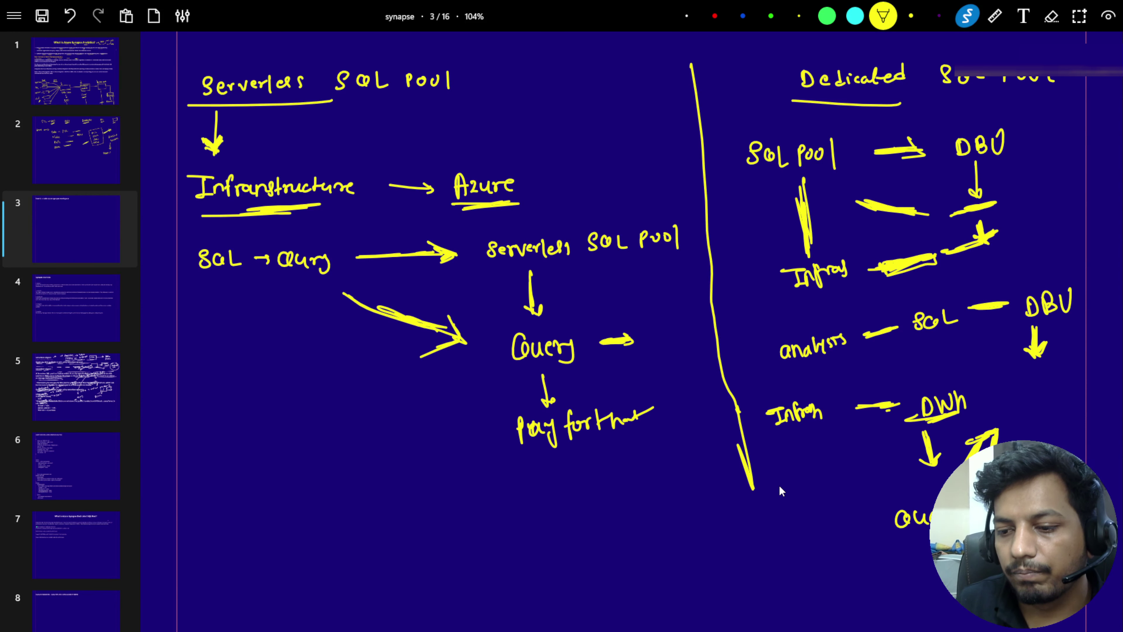
drag(738, 445, 765, 548)
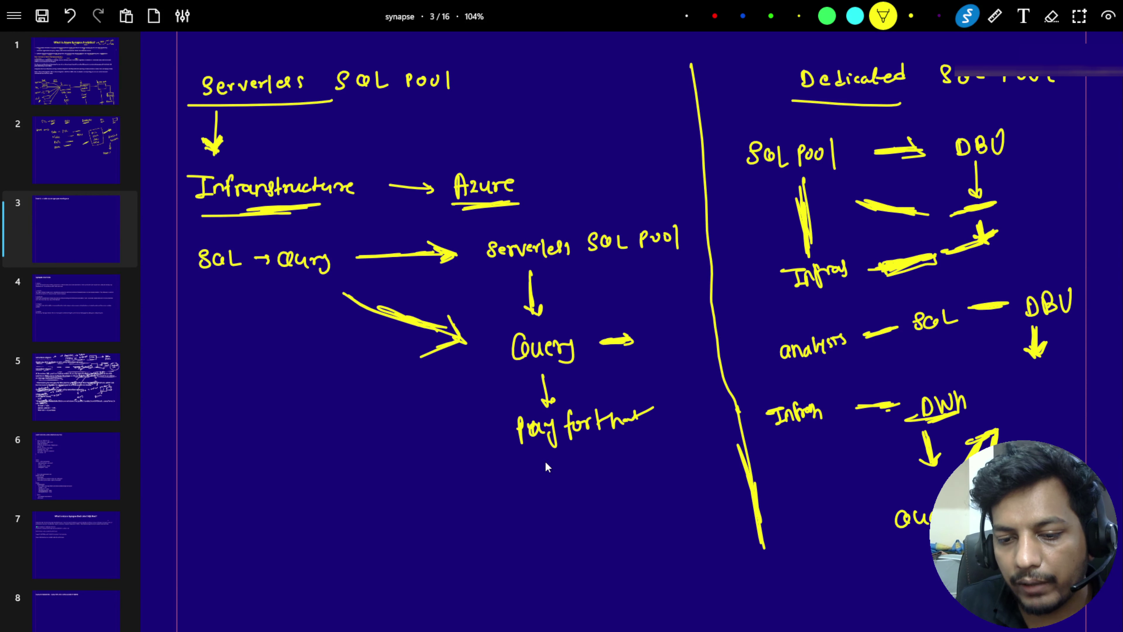
mouse_move(403, 526)
mouse_down()
mouse_move(389, 534)
mouse_move(426, 505)
mouse_move(398, 528)
mouse_up()
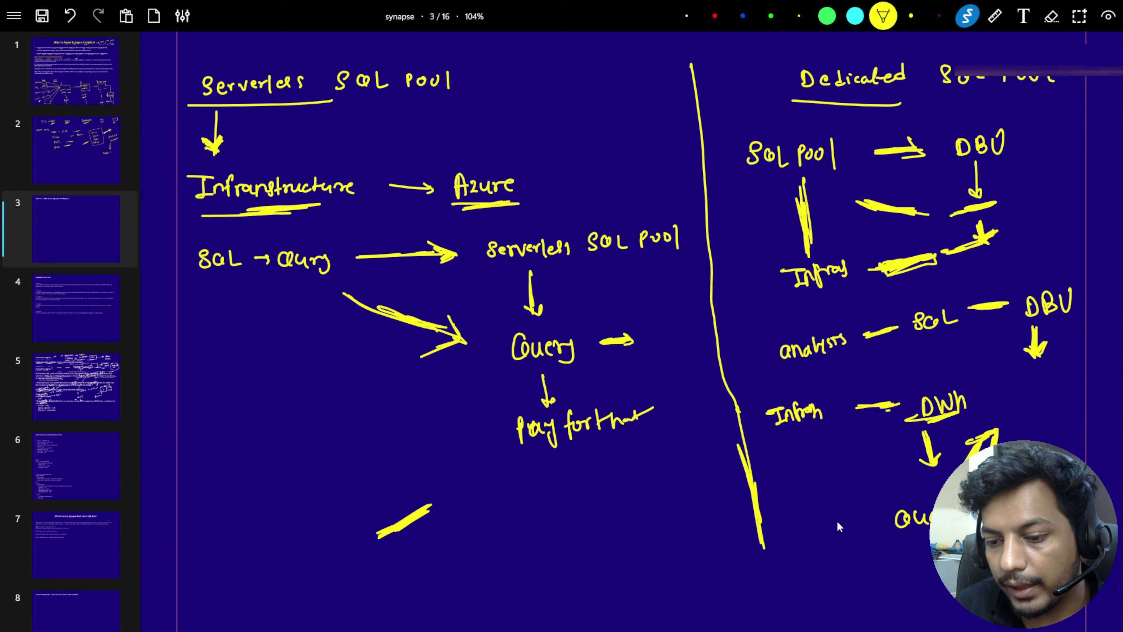
mouse_move(819, 522)
mouse_down()
mouse_move(878, 487)
mouse_move(896, 490)
mouse_up()
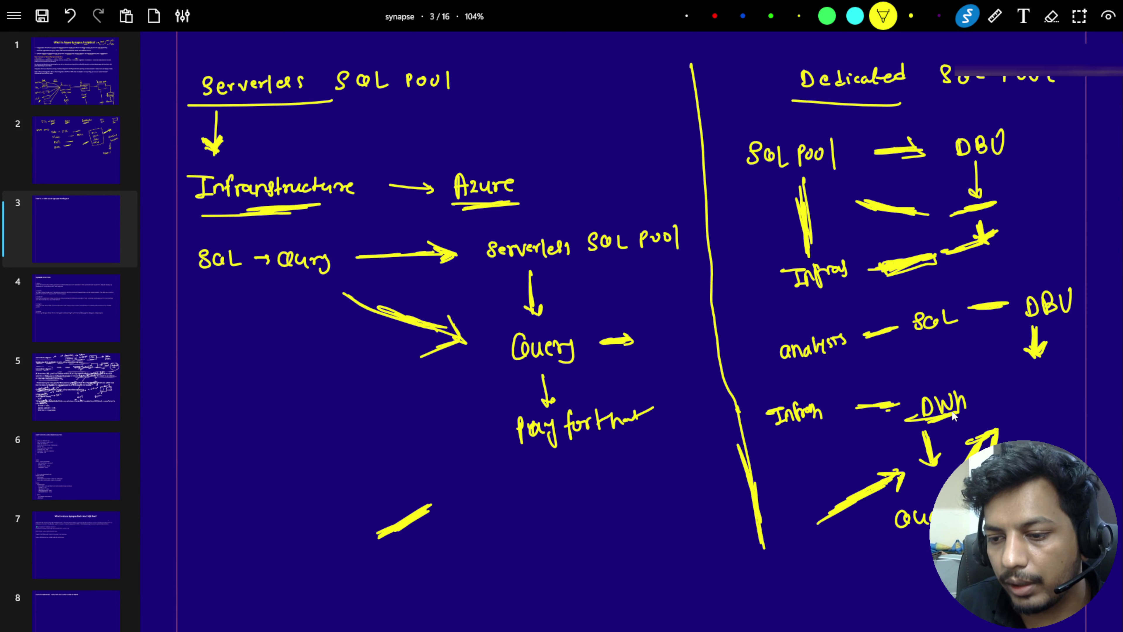
- Underline SQL pool in the Dedicated column and write an underlined "analysts" with an arrow to "SQL" below Query
drag(747, 191, 803, 180)
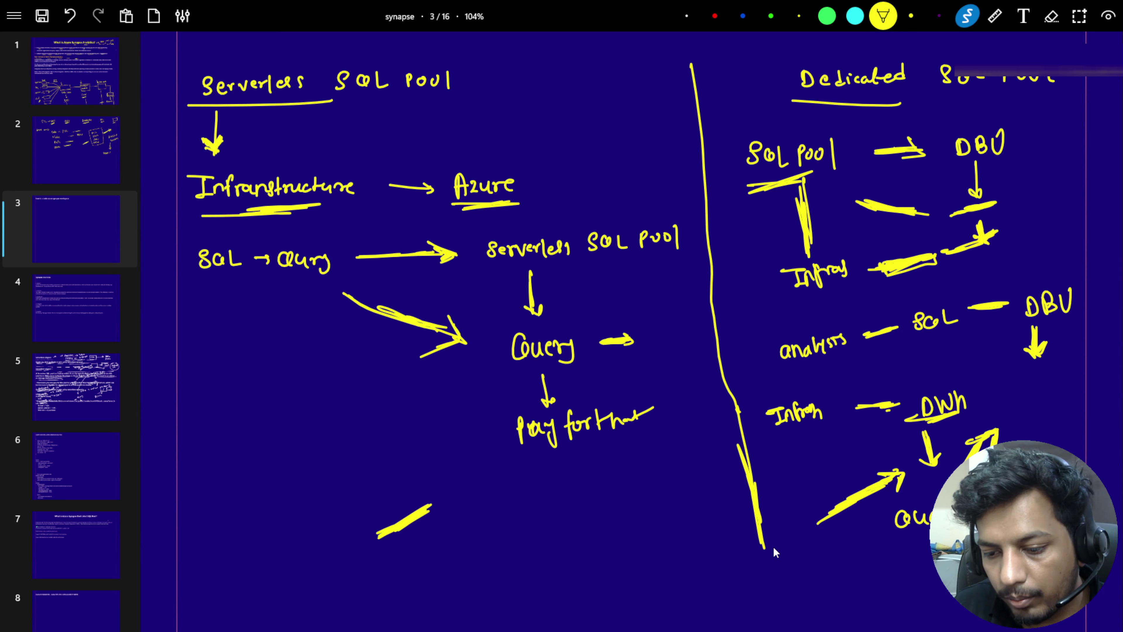
mouse_move(810, 576)
mouse_down()
mouse_move(859, 569)
mouse_move(862, 583)
mouse_move(800, 621)
mouse_up()
drag(898, 566, 933, 559)
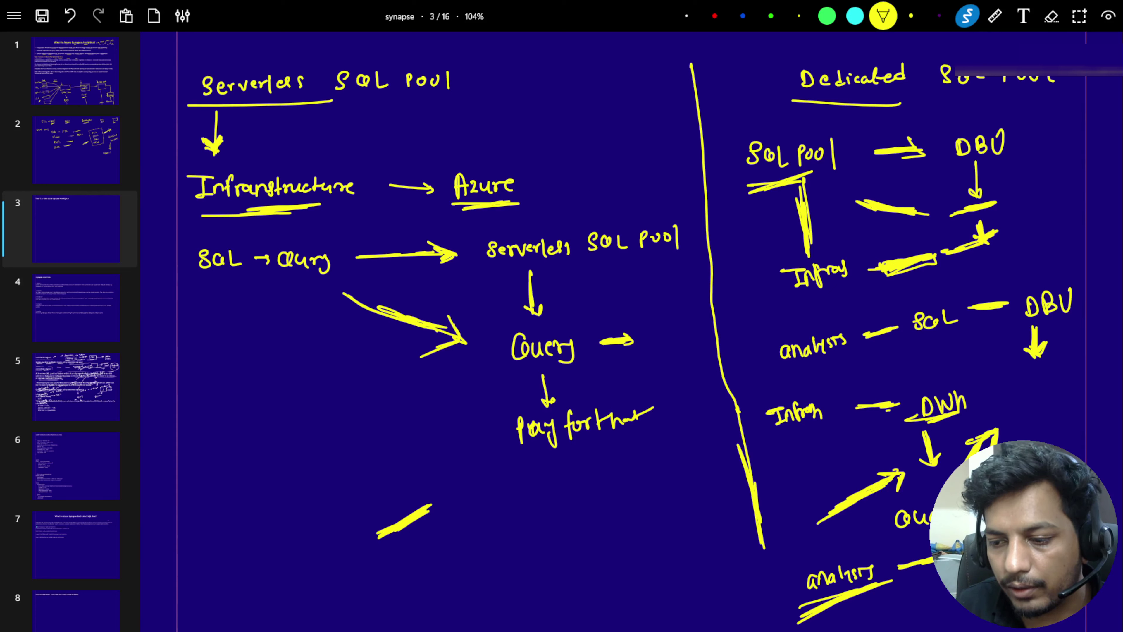
- Handwrite "Adhoc" in the Serverless column with a large down arrow above it, and "SQL → ADLS" below with ADLS underlined
mouse_move(235, 548)
mouse_down()
mouse_move(238, 576)
mouse_move(254, 541)
mouse_move(271, 559)
mouse_move(304, 556)
mouse_up()
mouse_move(260, 408)
mouse_down()
mouse_move(249, 509)
mouse_move(235, 496)
mouse_move(248, 509)
mouse_move(266, 489)
mouse_up()
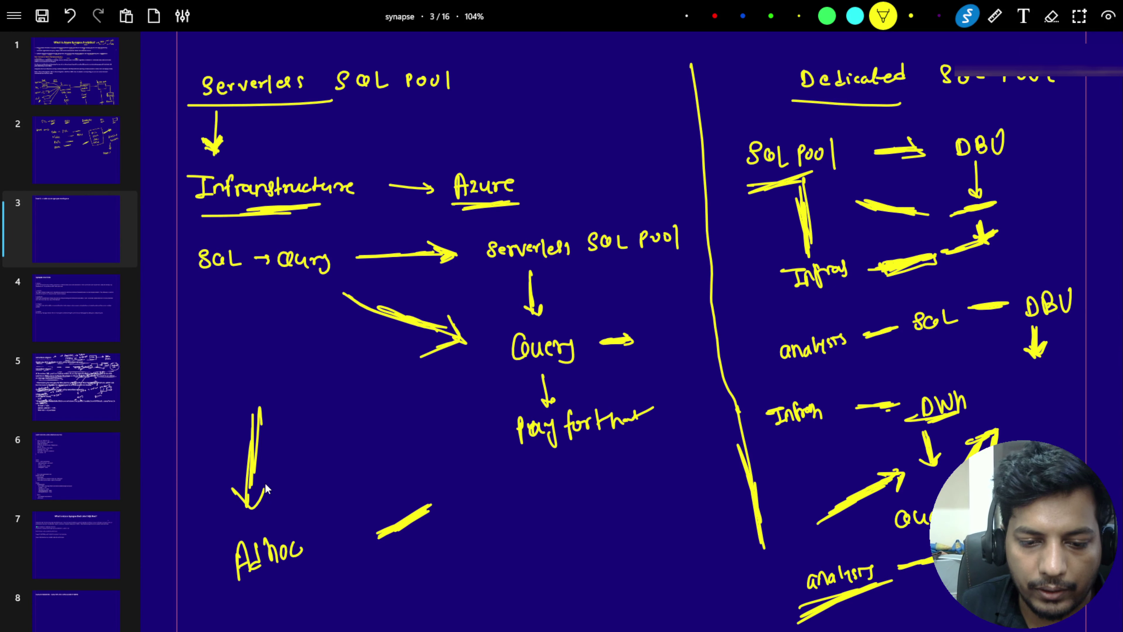
scroll(259, 480, down, 3)
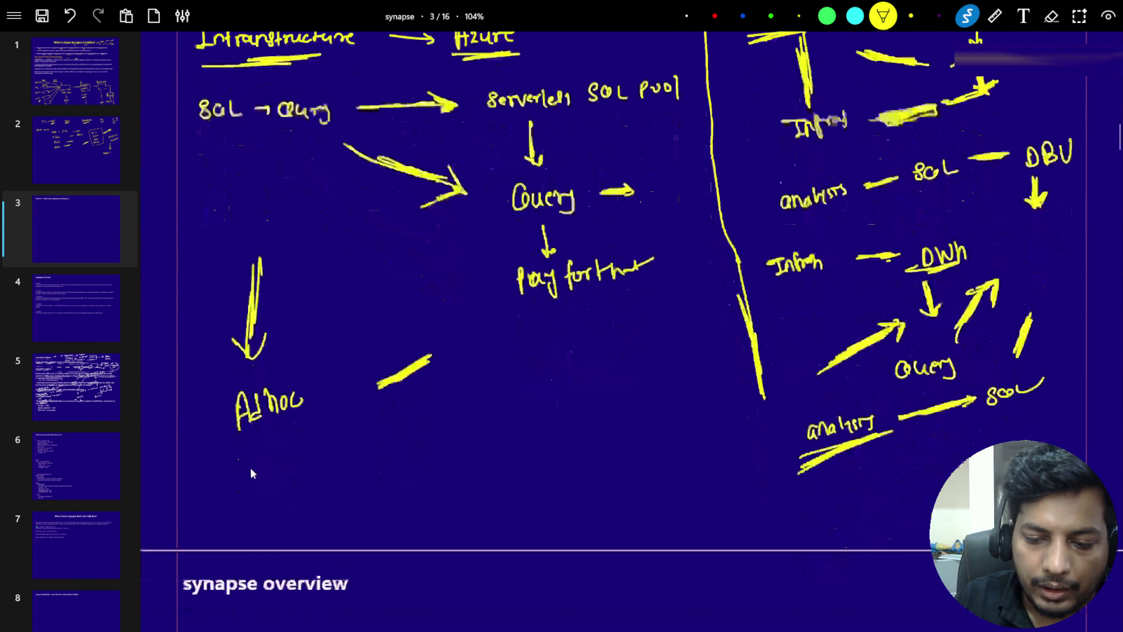
scroll(250, 469, down, 6)
scroll(251, 469, up, 5)
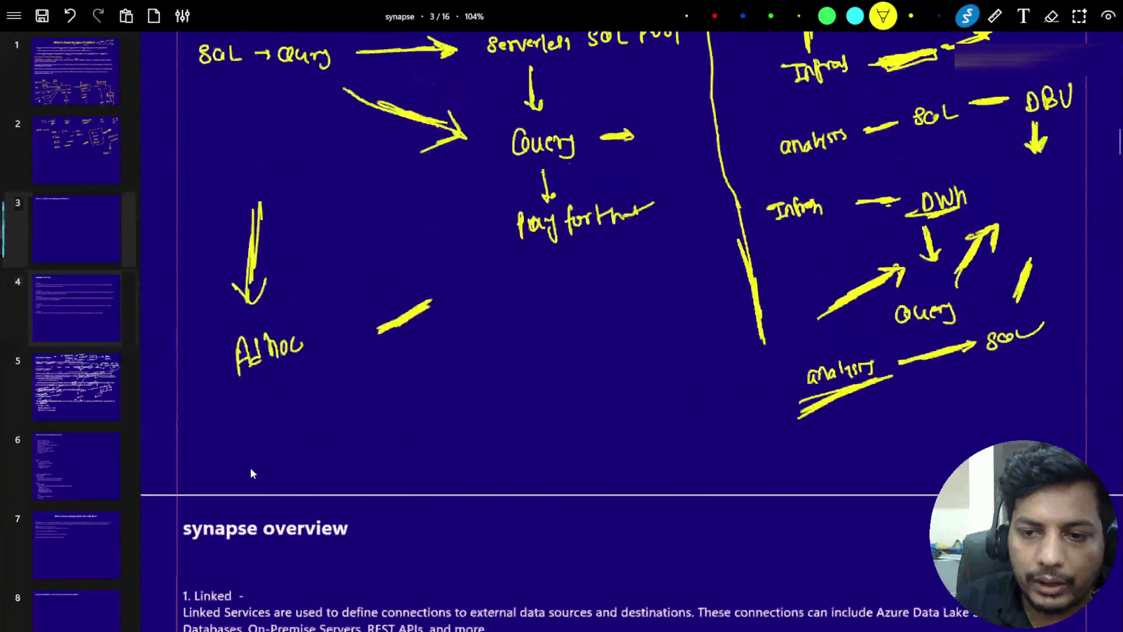
scroll(251, 472, up, 3)
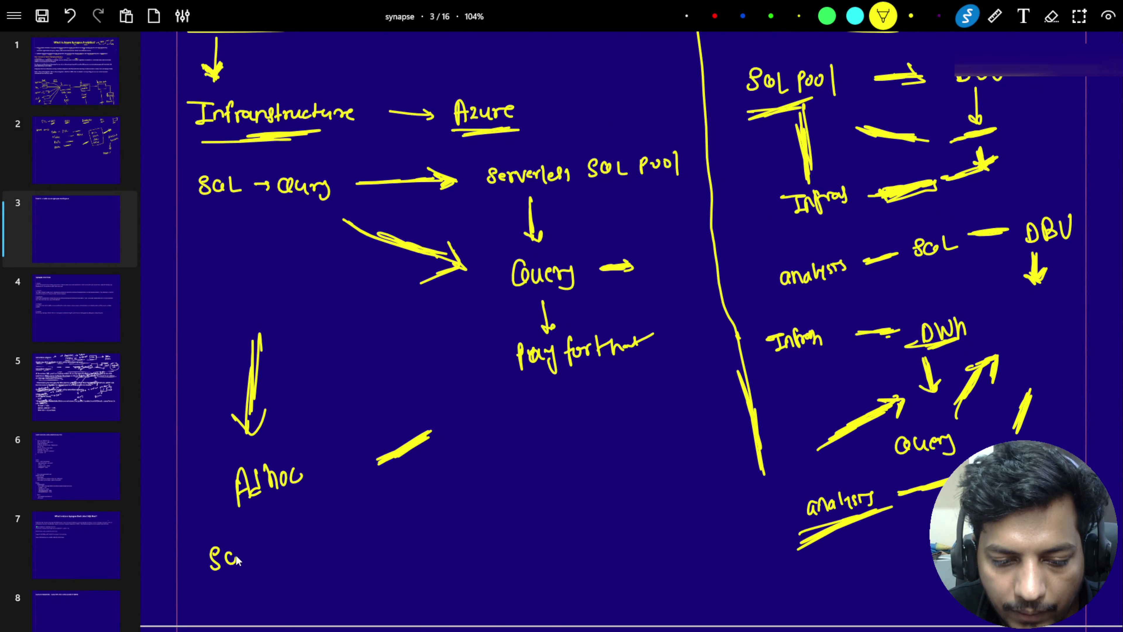
drag(262, 557, 298, 542)
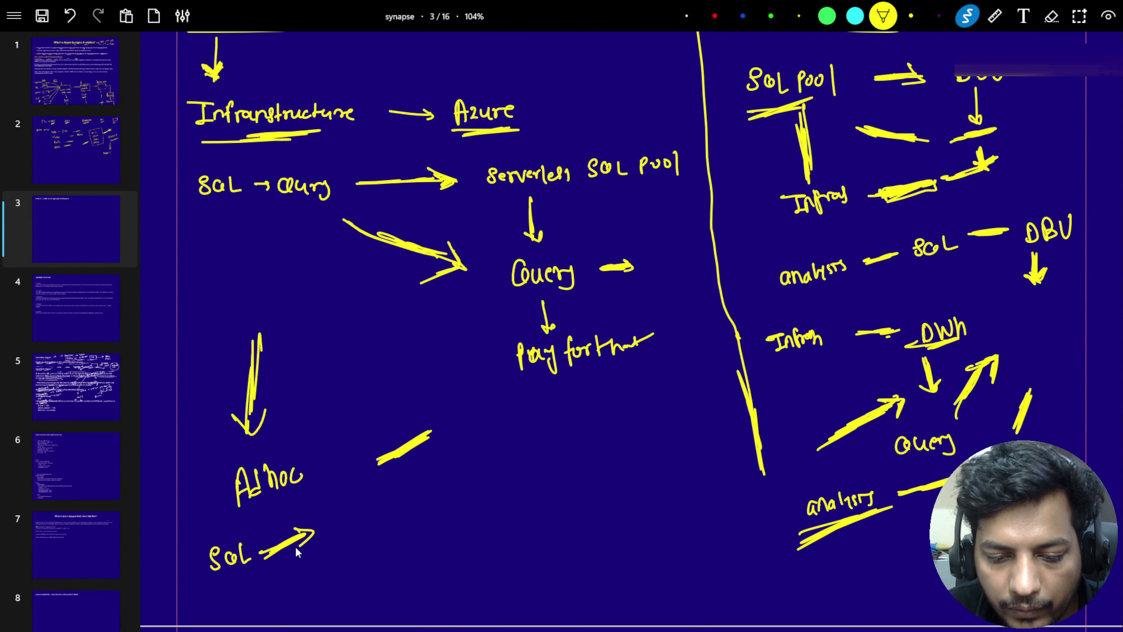
drag(366, 523, 380, 542)
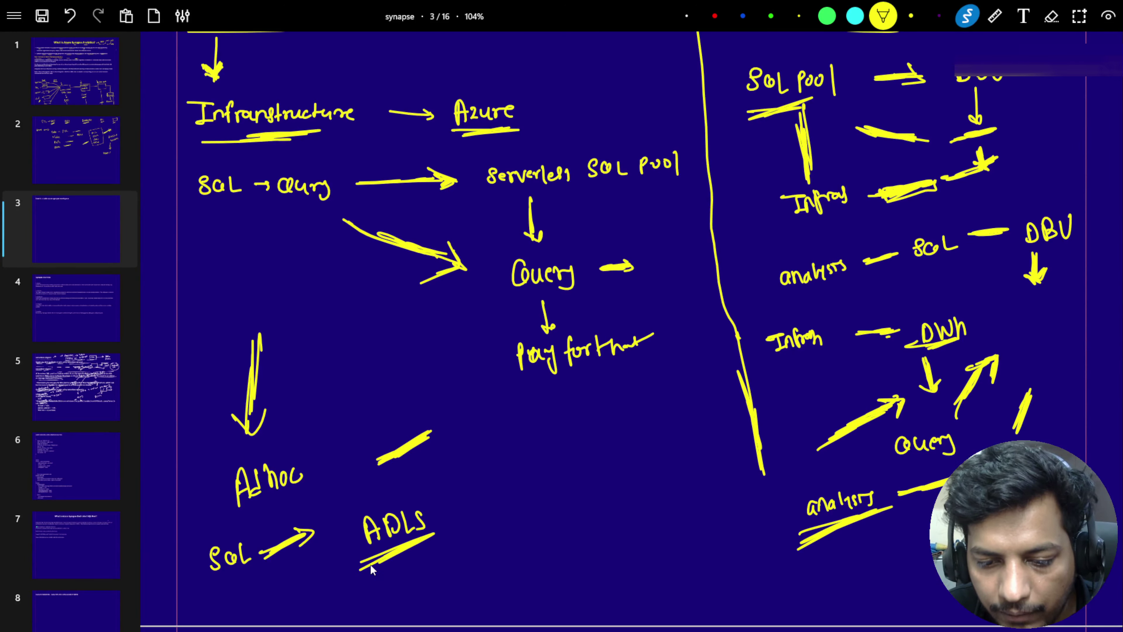
- Draw a thick arrow from ADLS to the handwritten options "Serverless" and "Dedicated", marking each with a stroke and underlining Serverless
mouse_move(442, 508)
mouse_down()
mouse_move(495, 490)
mouse_move(455, 510)
mouse_move(463, 499)
mouse_move(487, 510)
mouse_move(521, 478)
mouse_up()
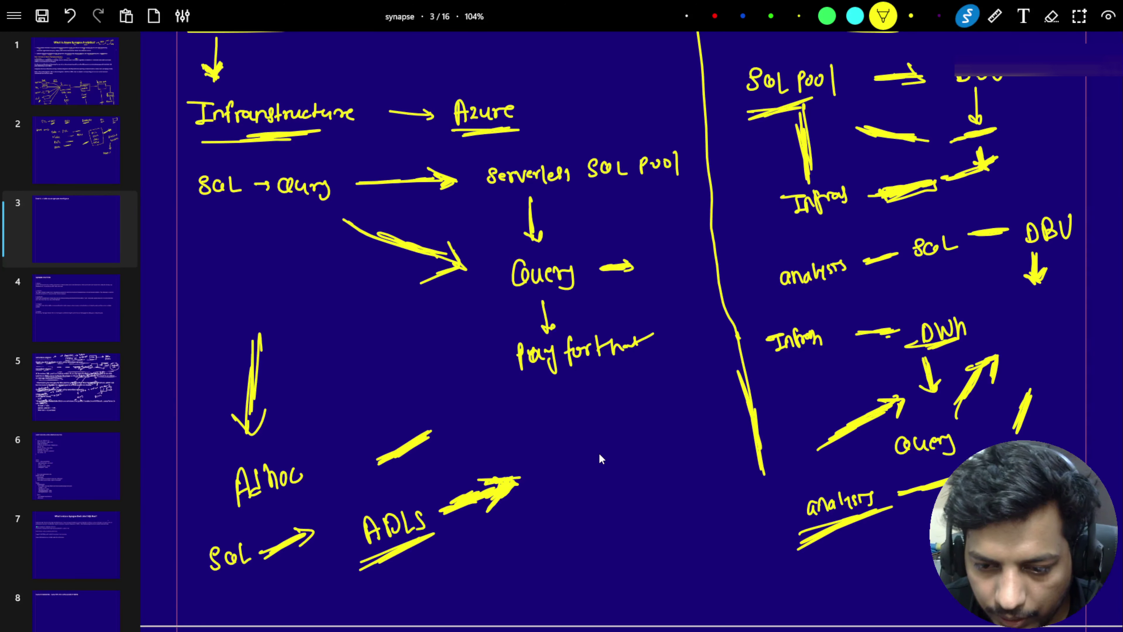
drag(600, 454, 666, 437)
mouse_move(584, 498)
mouse_down()
mouse_move(690, 436)
mouse_move(606, 484)
mouse_move(641, 447)
mouse_up()
drag(558, 501, 575, 484)
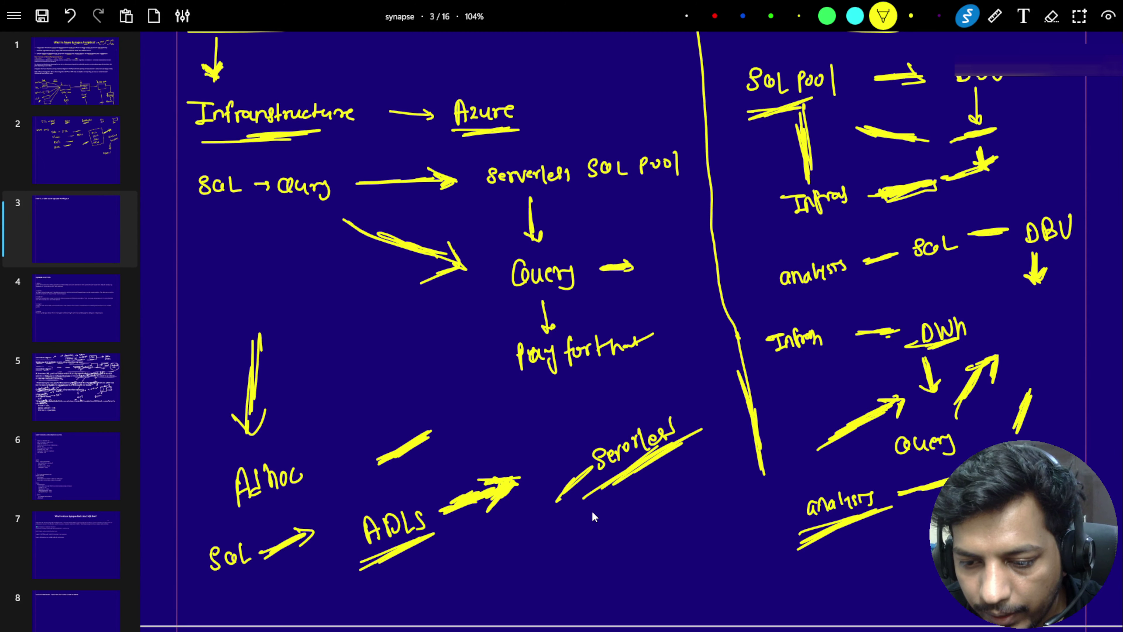
mouse_move(592, 522)
mouse_down()
mouse_move(585, 528)
mouse_move(709, 473)
mouse_up()
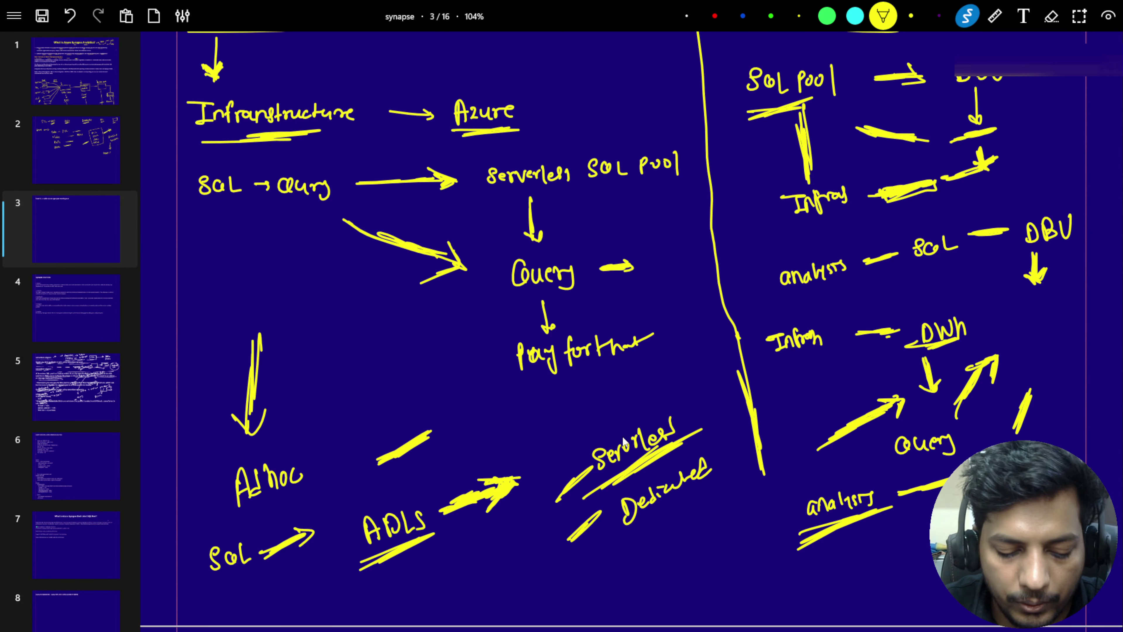
- Switch to the browser, check the SQL pools on the pocsynapse04 workspace overview, and return to Synapse Studio
key(alt+Tab)
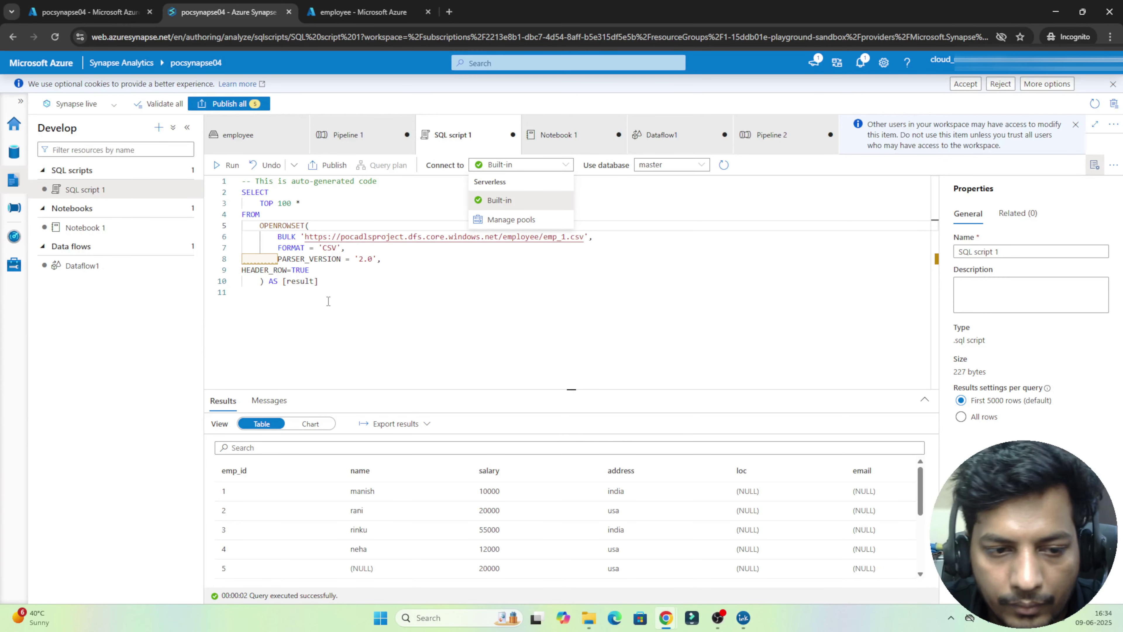
click(94, 3)
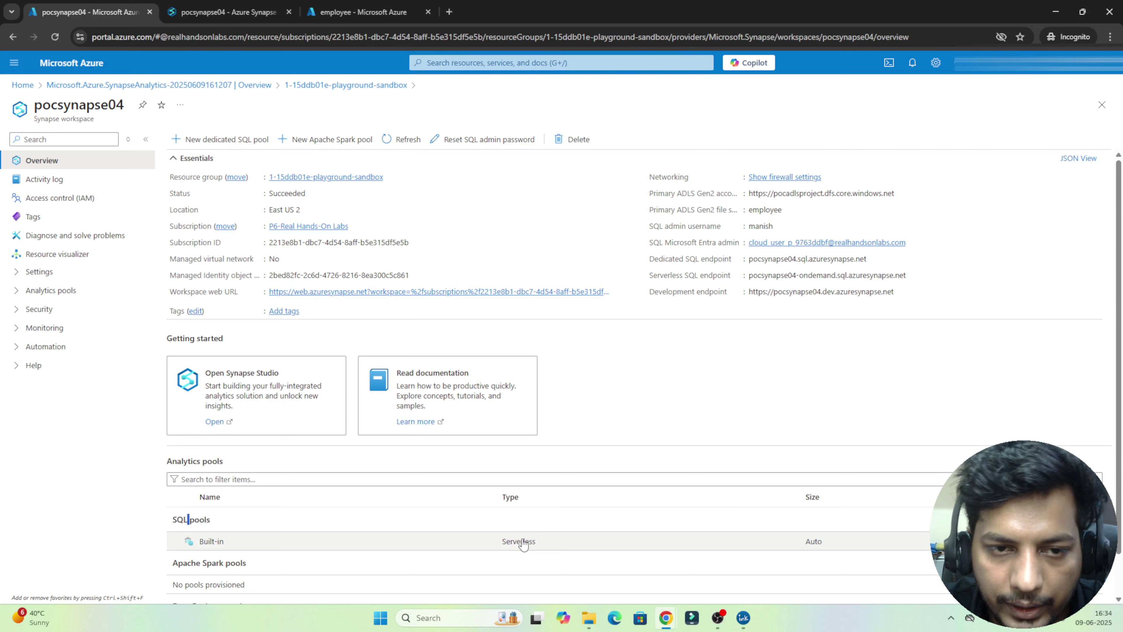
click(221, 9)
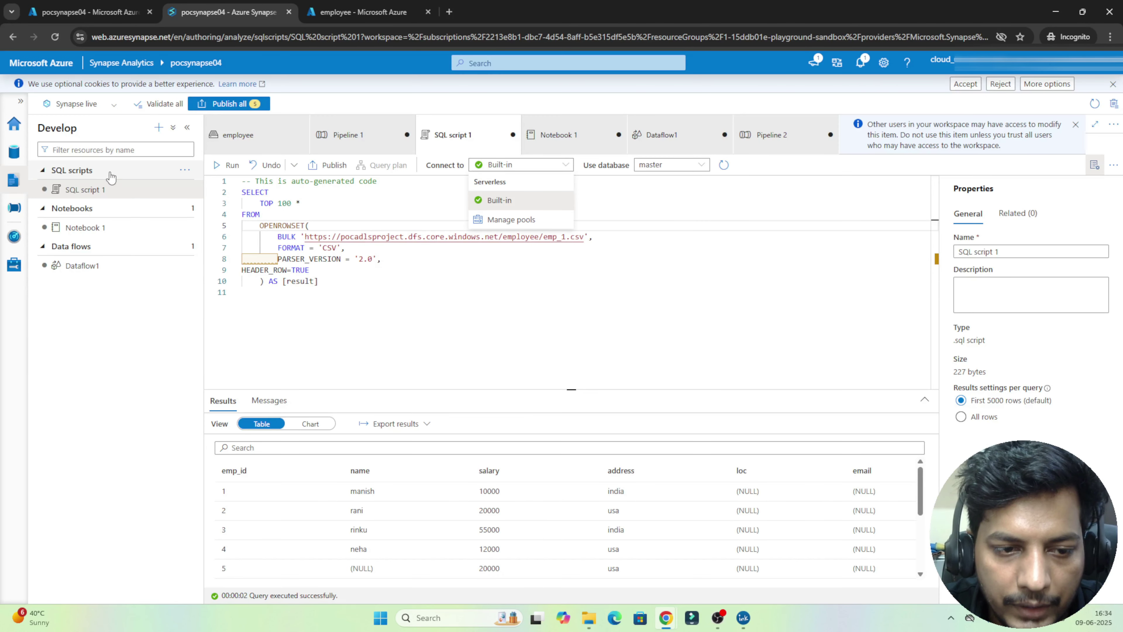
- Open the employee container of the workspace's linked Azure Data Lake Storage Gen2 account
click(10, 153)
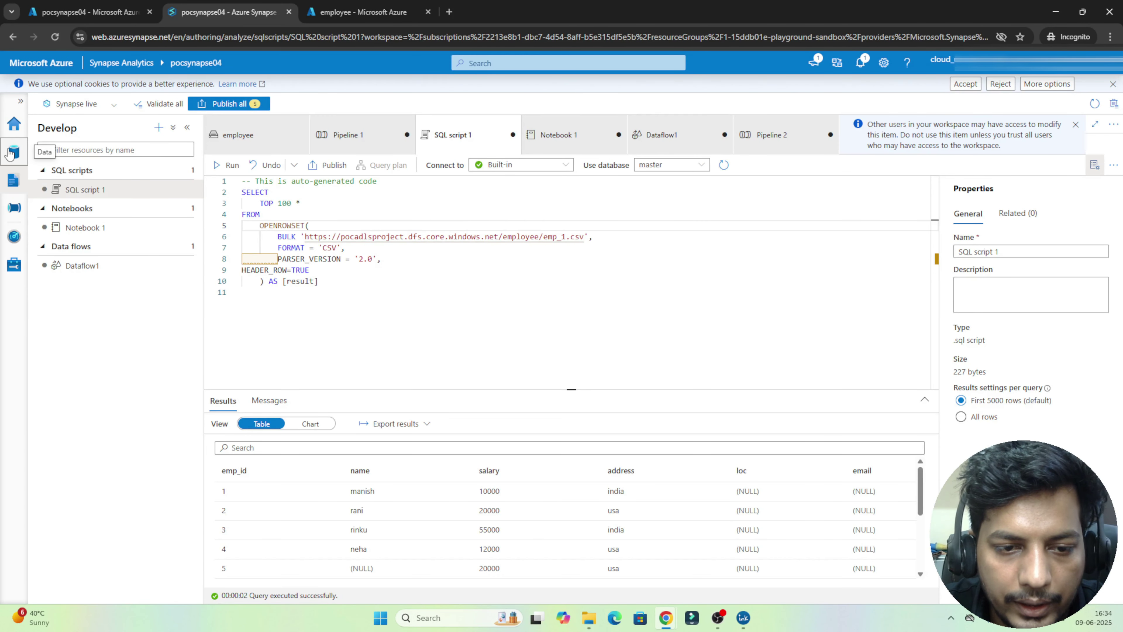
click(9, 153)
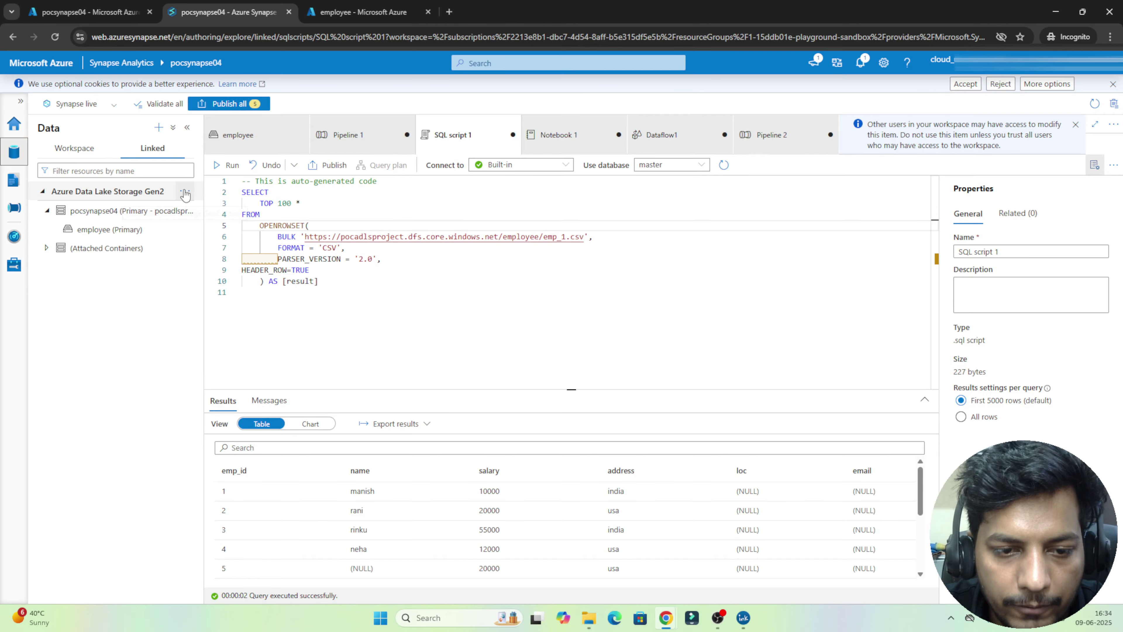
click(105, 239)
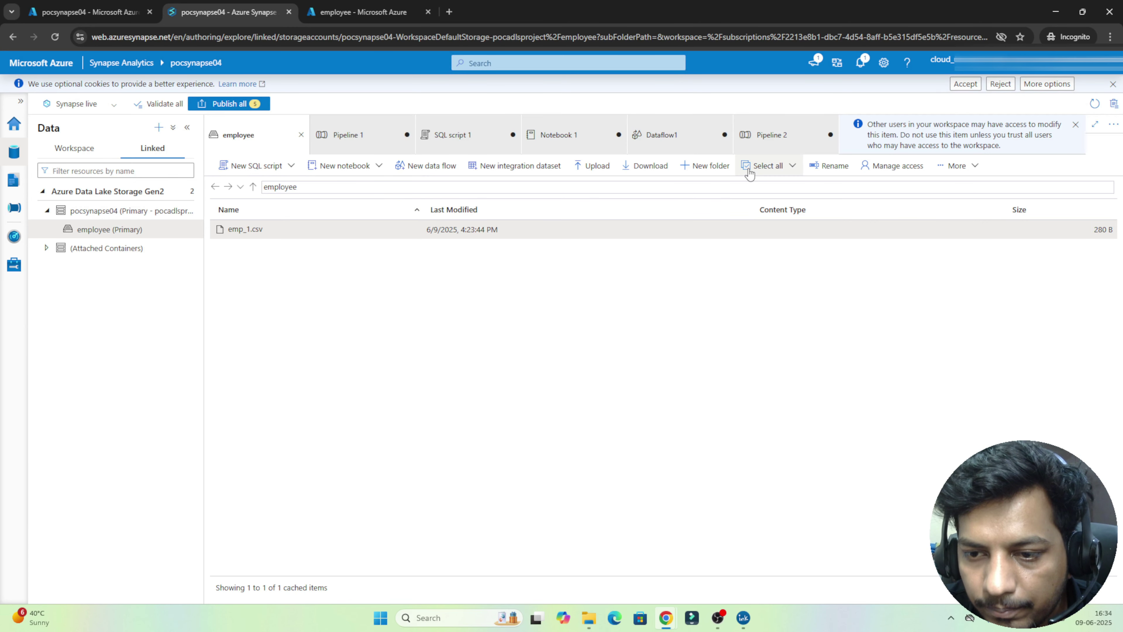
- Upload delhi_csv.csv from the azure data factory dataset folder to the employee container
click(595, 168)
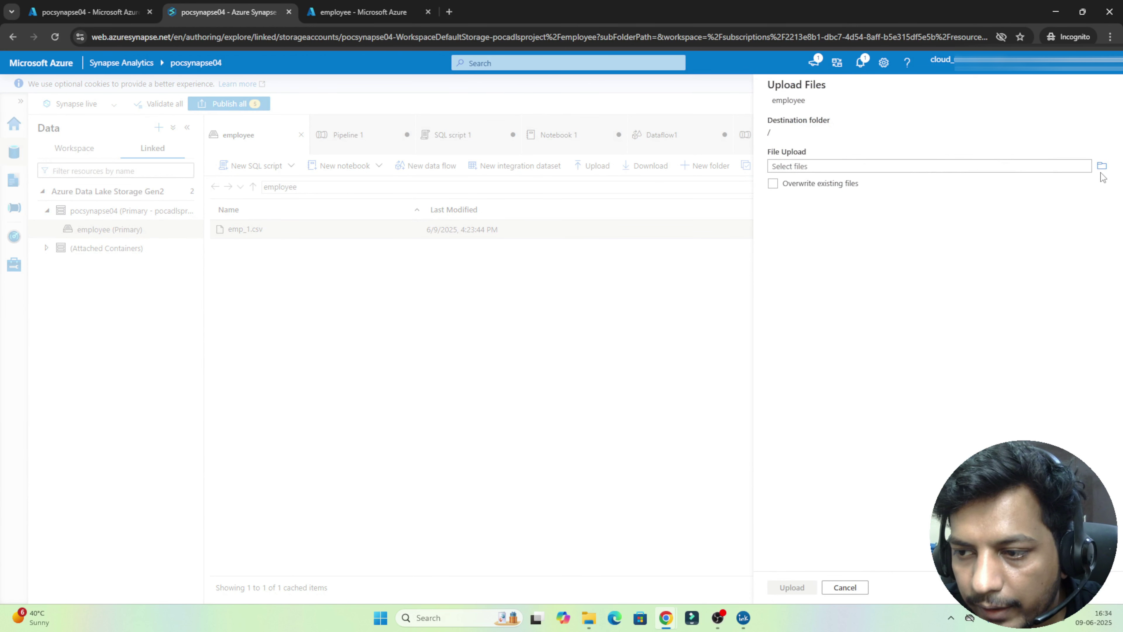
click(1101, 169)
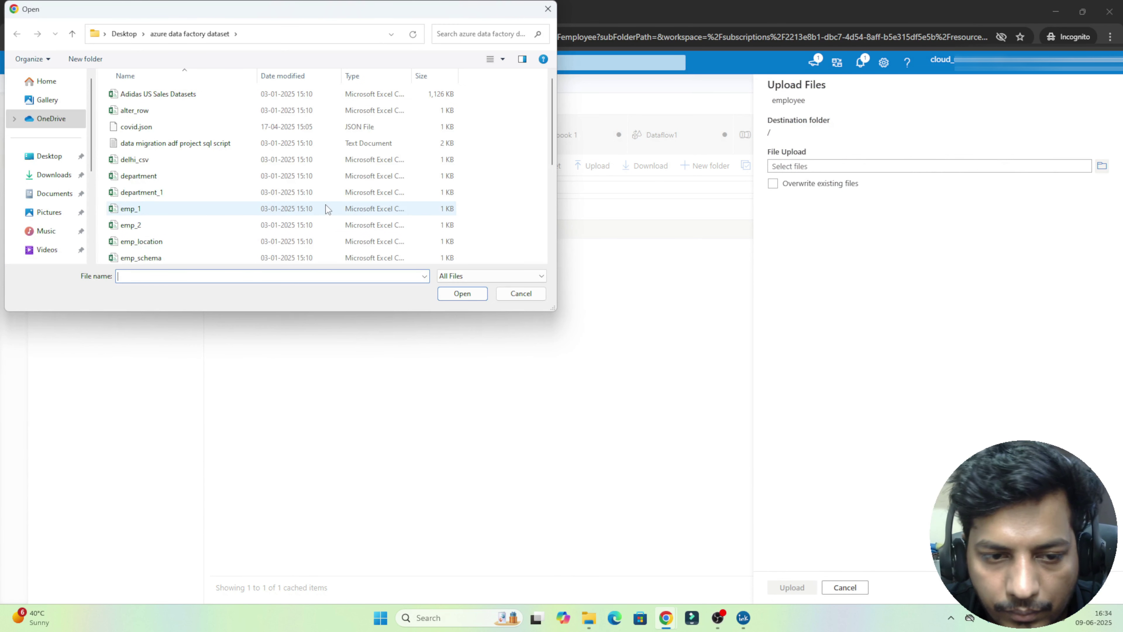
click(166, 164)
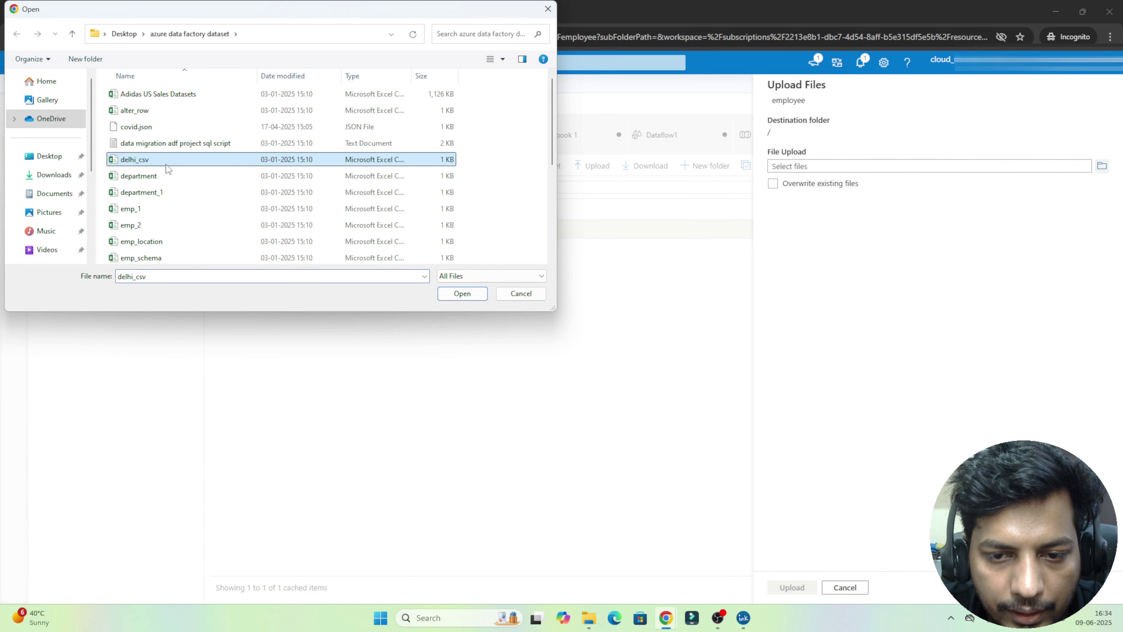
click(460, 293)
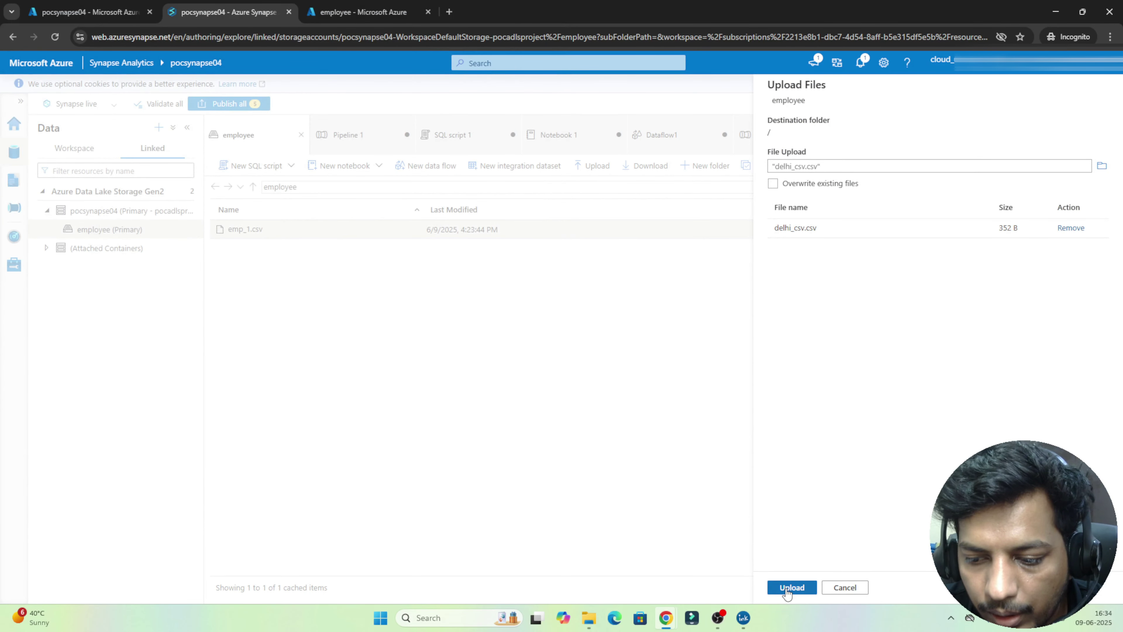
click(787, 591)
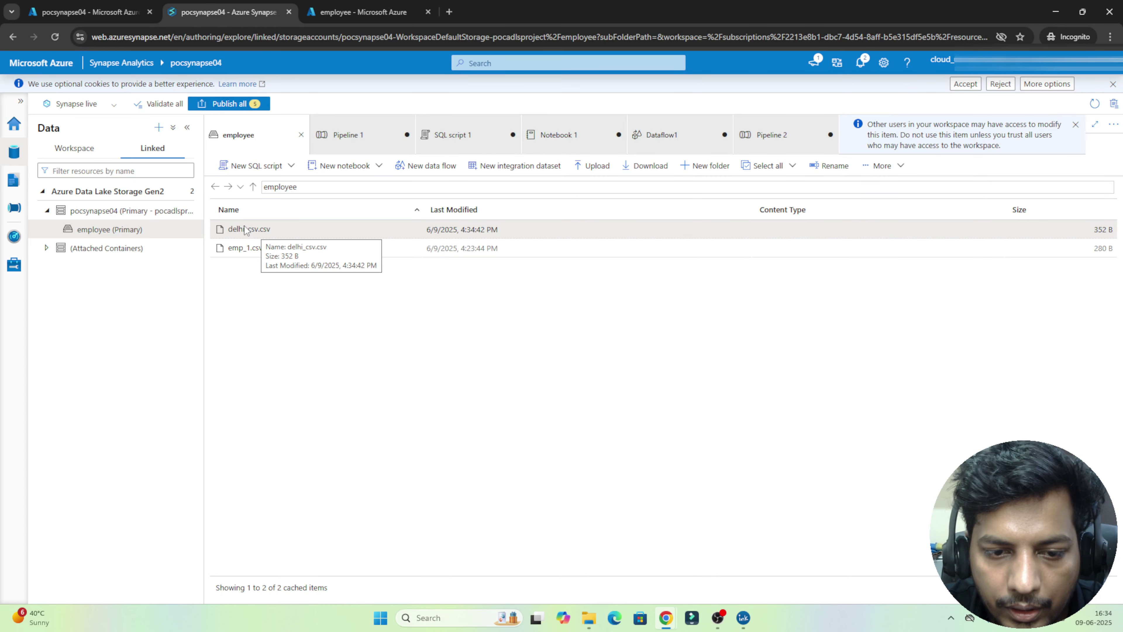
- Create a SQL script selecting the top 100 rows of delhi_csv.csv and run its query on the Built-in serverless pool
click(256, 170)
click(248, 185)
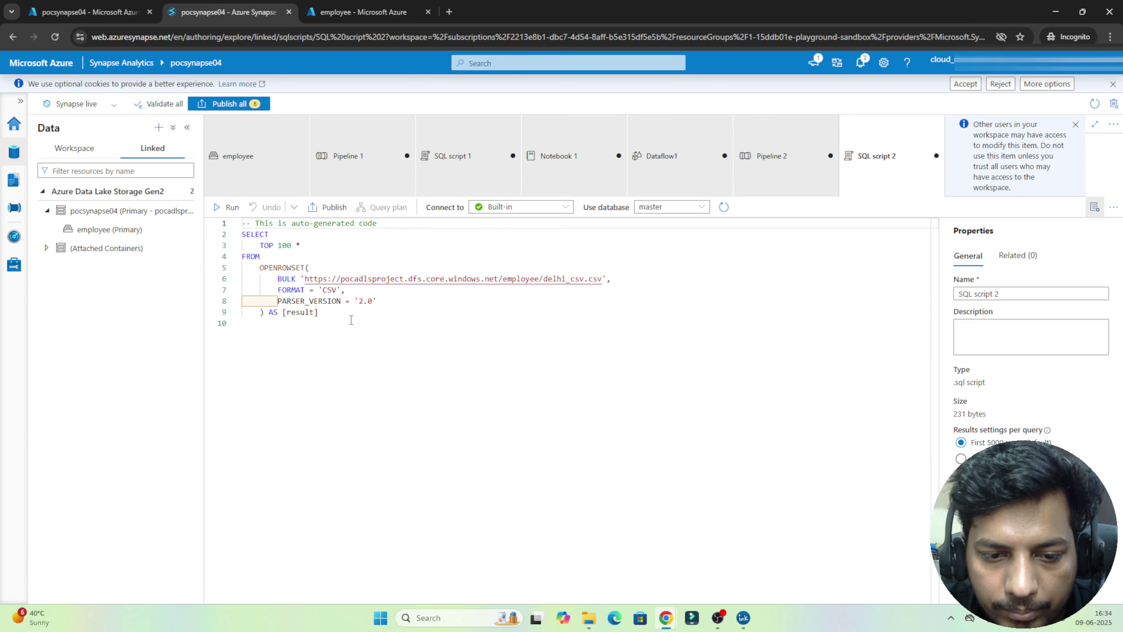
drag(351, 320, 229, 244)
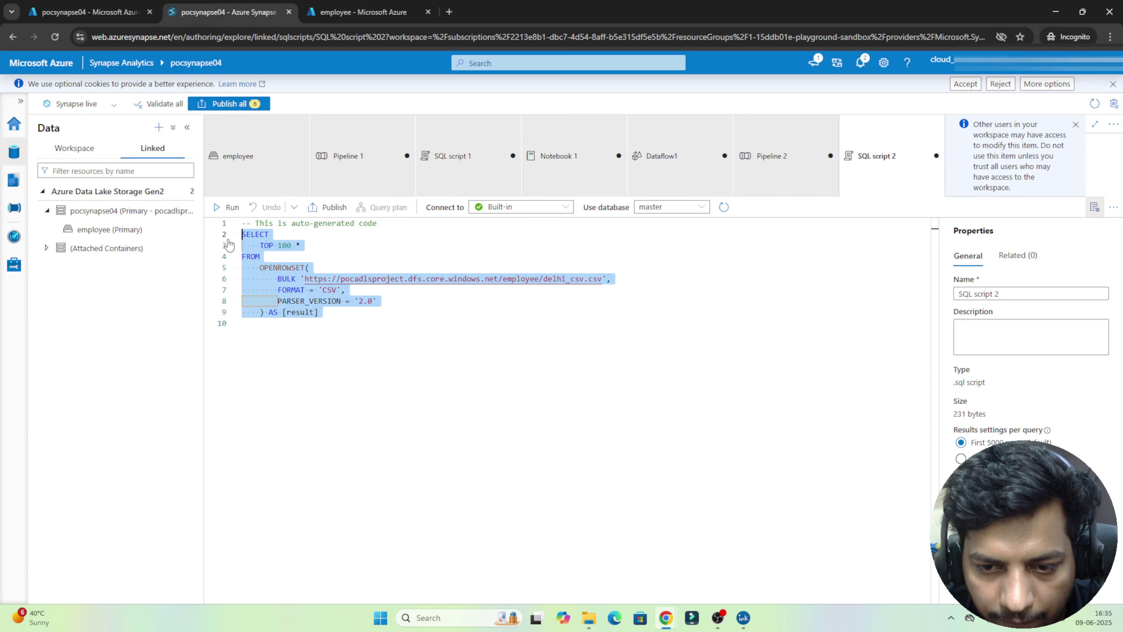
click(566, 208)
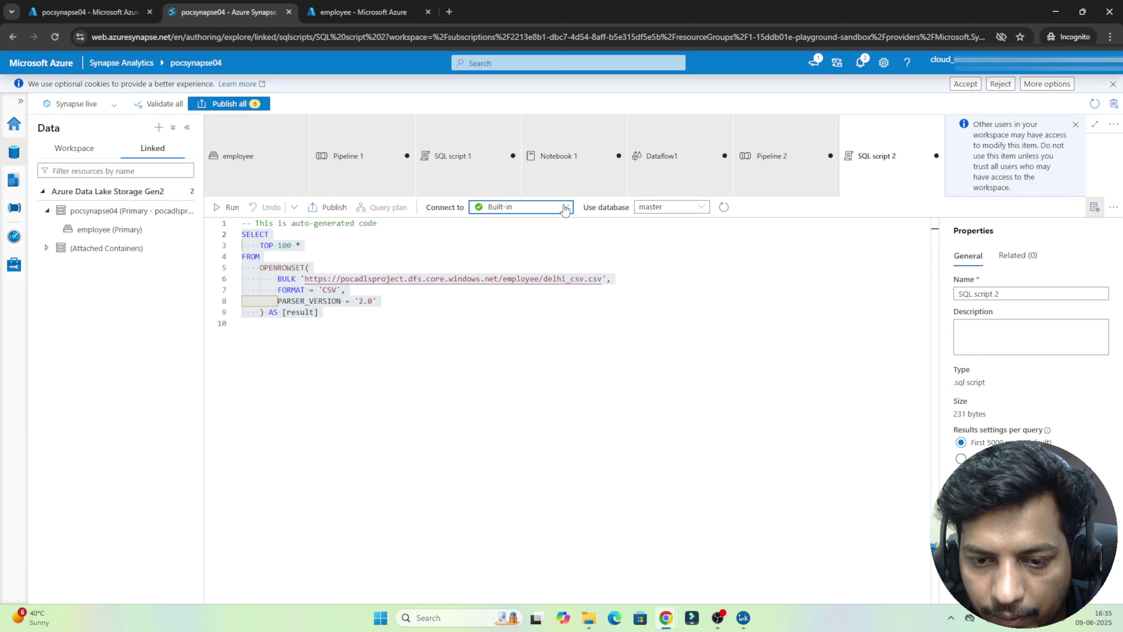
click(565, 209)
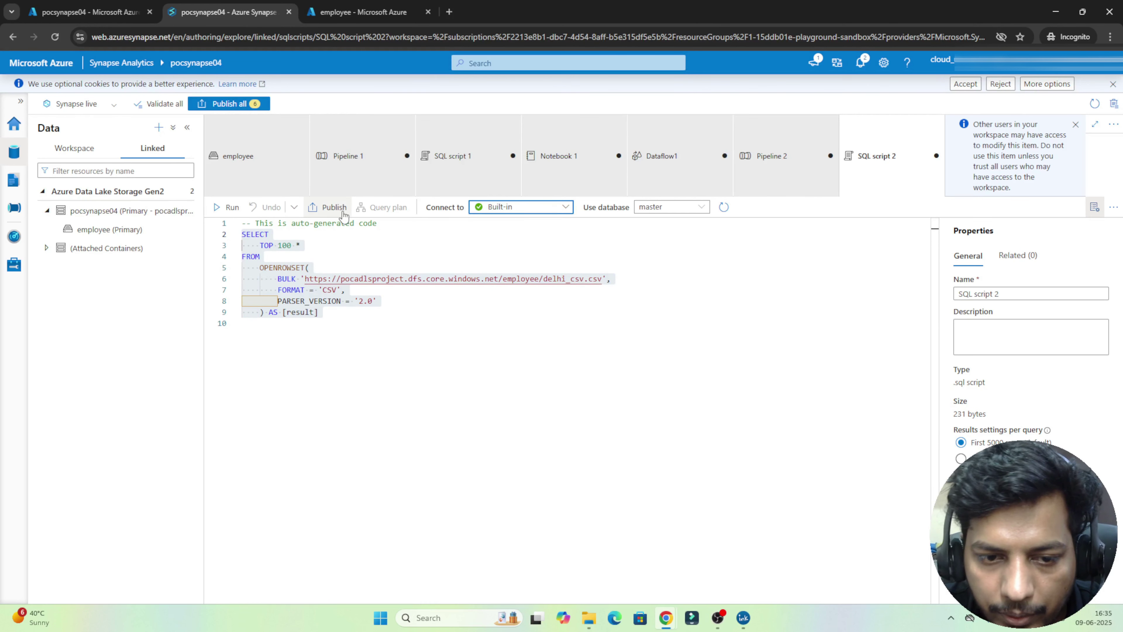
click(227, 207)
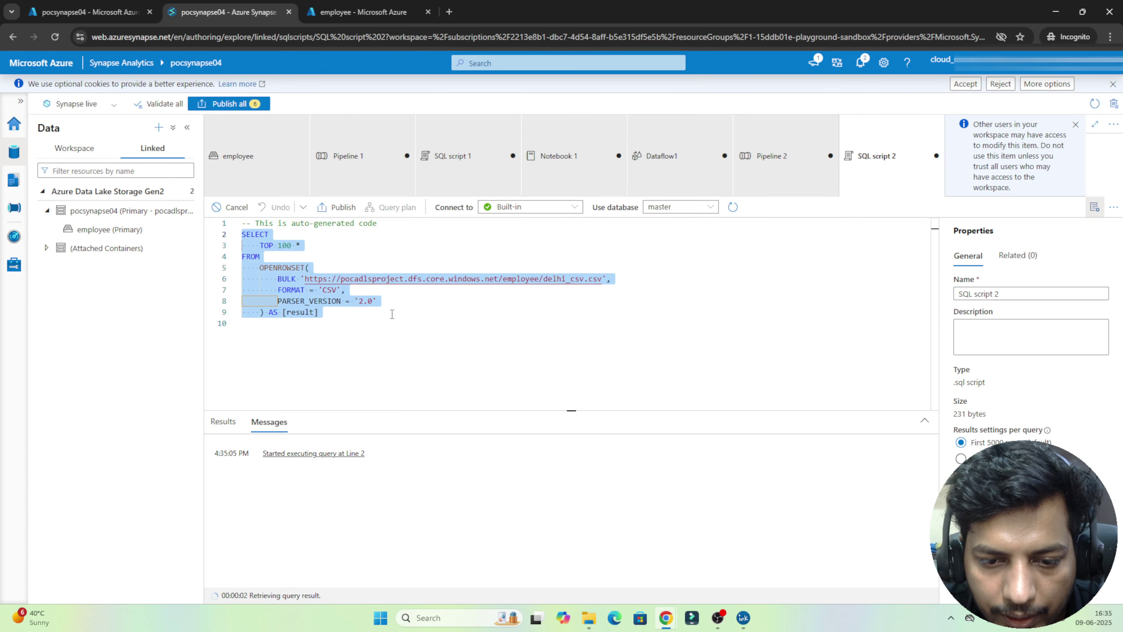
drag(387, 314, 273, 279)
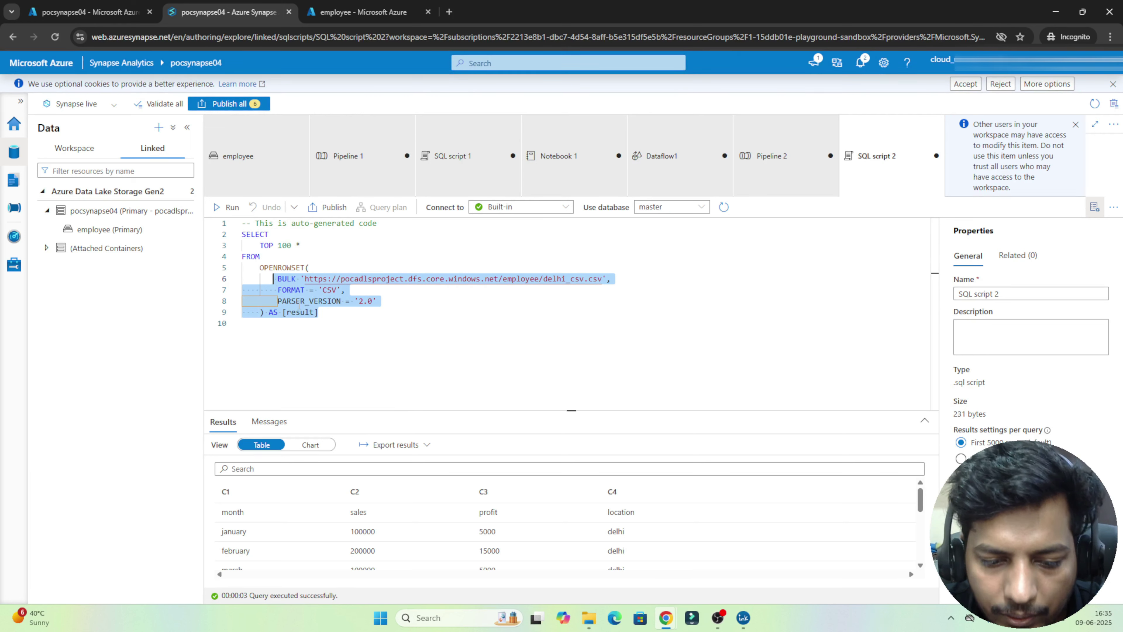
click(321, 368)
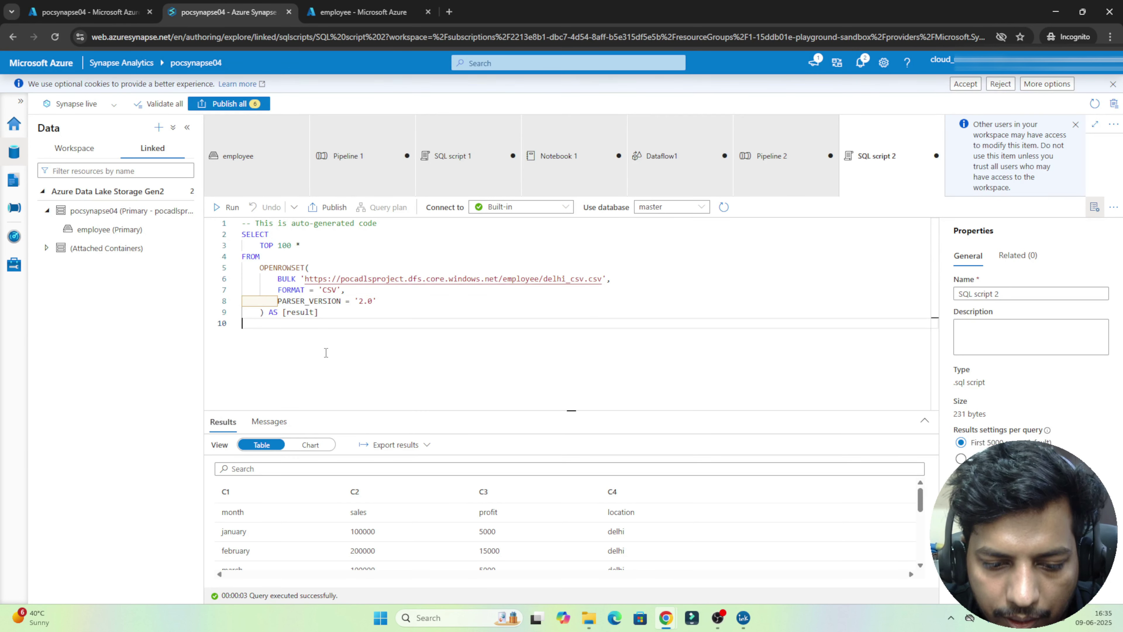
- Add HEADER_ROW=TRUE after the PARSER_VERSION option in the OPENROWSET call and rerun the query
click(389, 304)
text(,)
key(Return)
text(h)
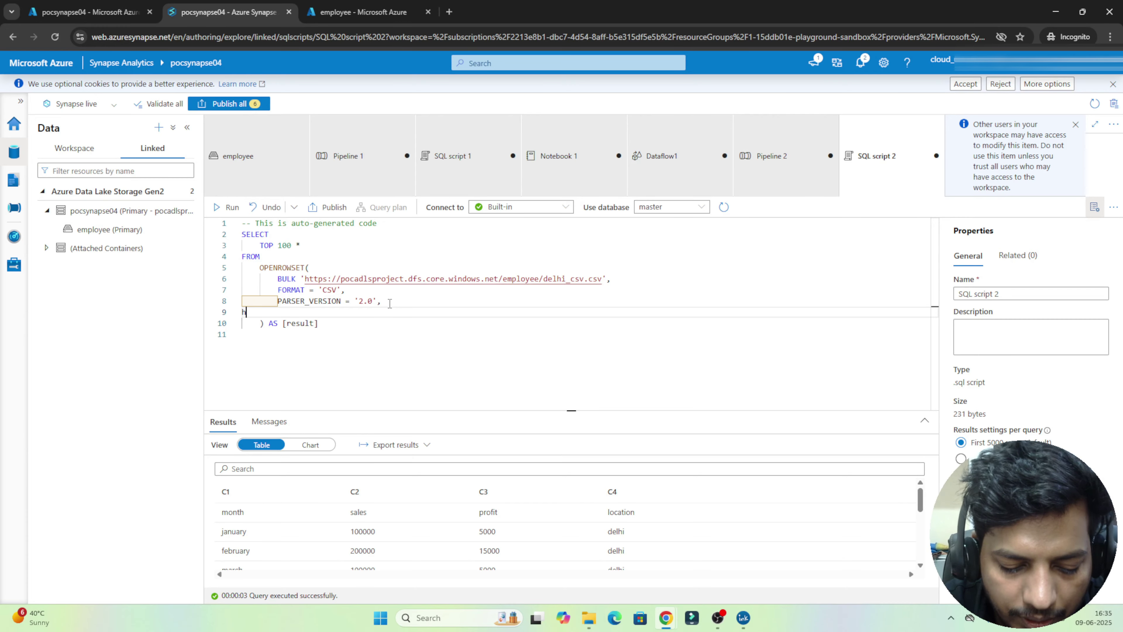
text(EADER_ROW)
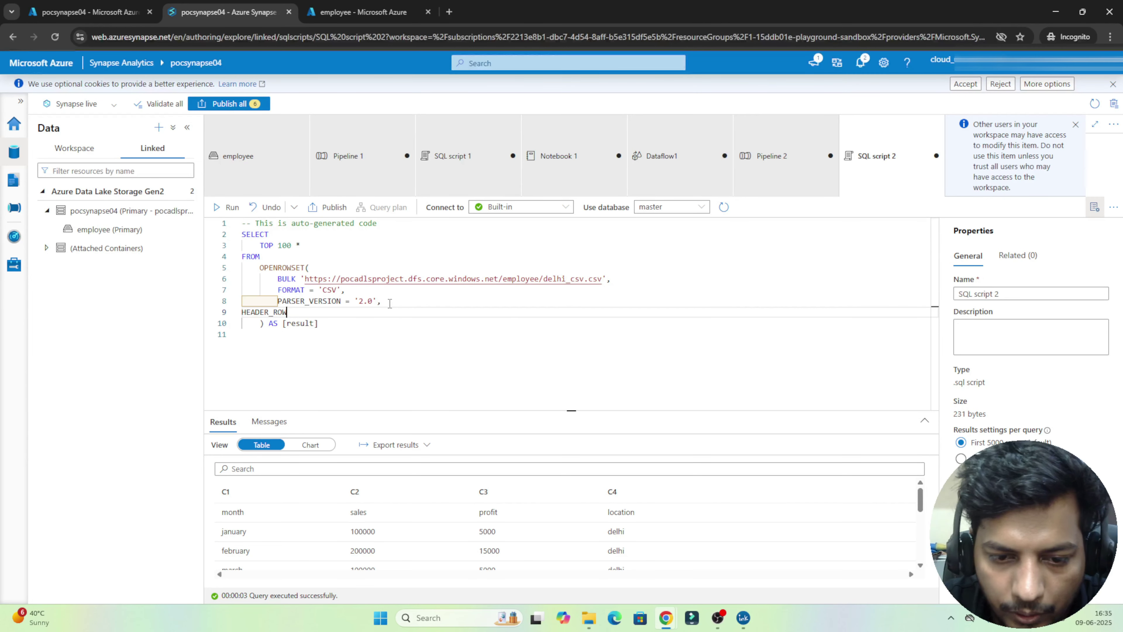
text(=)
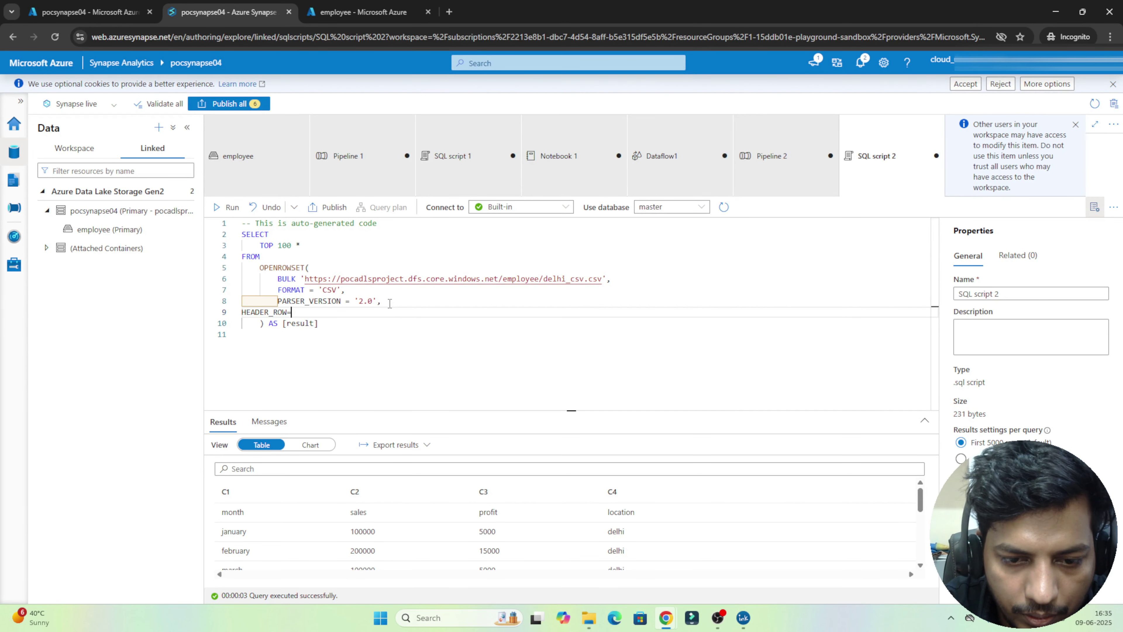
text(TRUE)
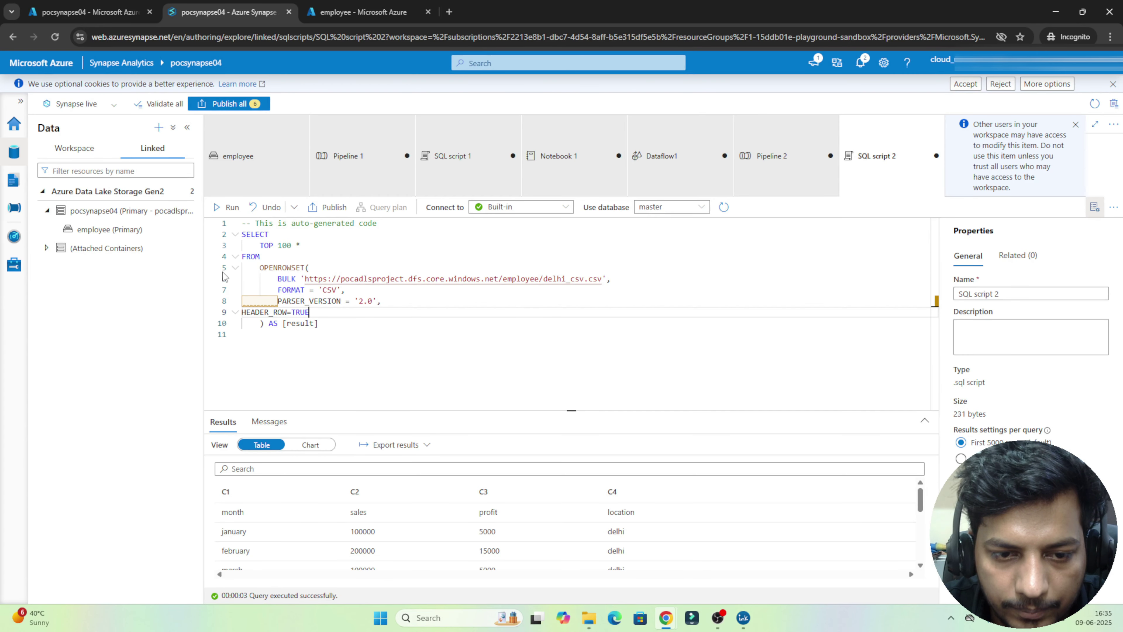
click(227, 207)
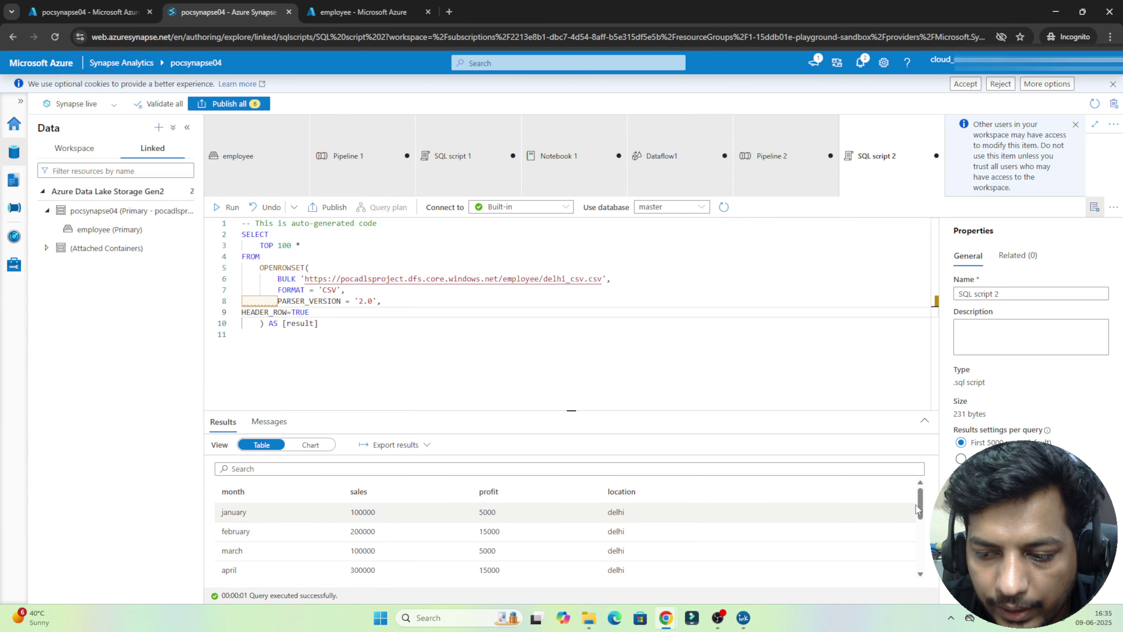
mouse_move(920, 497)
mouse_down()
mouse_move(926, 571)
mouse_move(920, 506)
mouse_up()
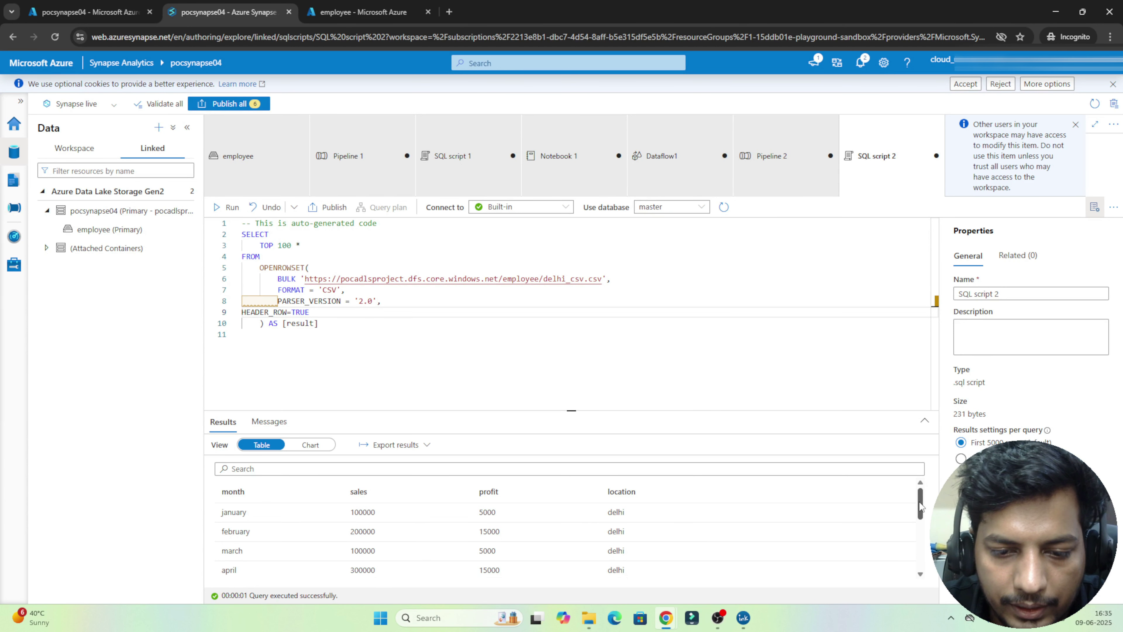
- Examine the query's CSV format, OPENROWSET function and arguments, and the SQL pools available for the script's connection
double_click(332, 291)
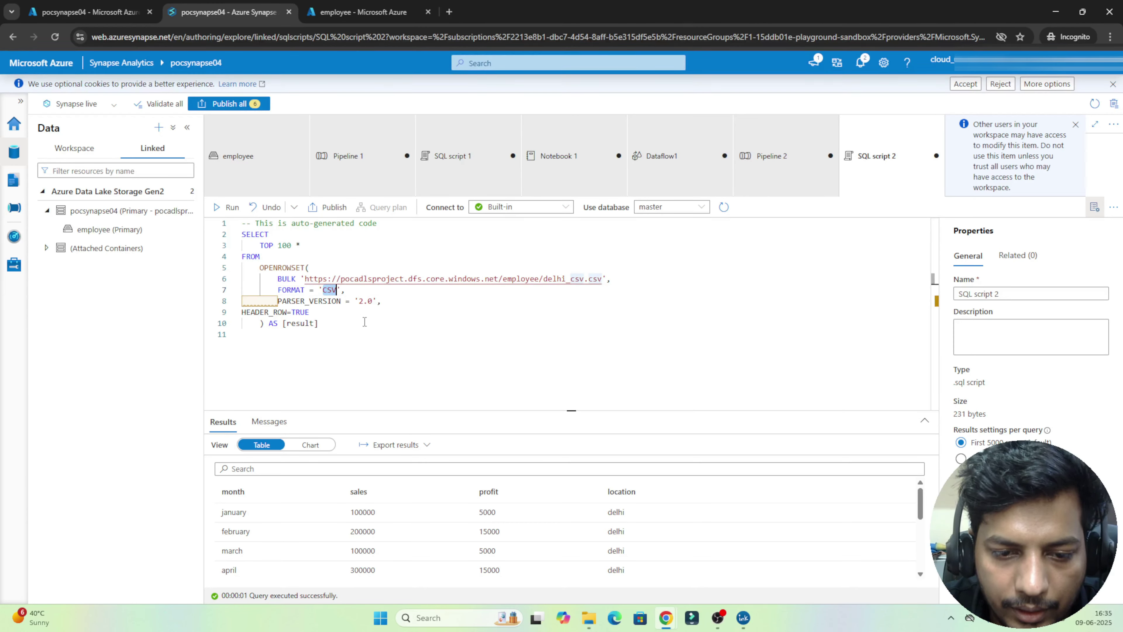
double_click(270, 268)
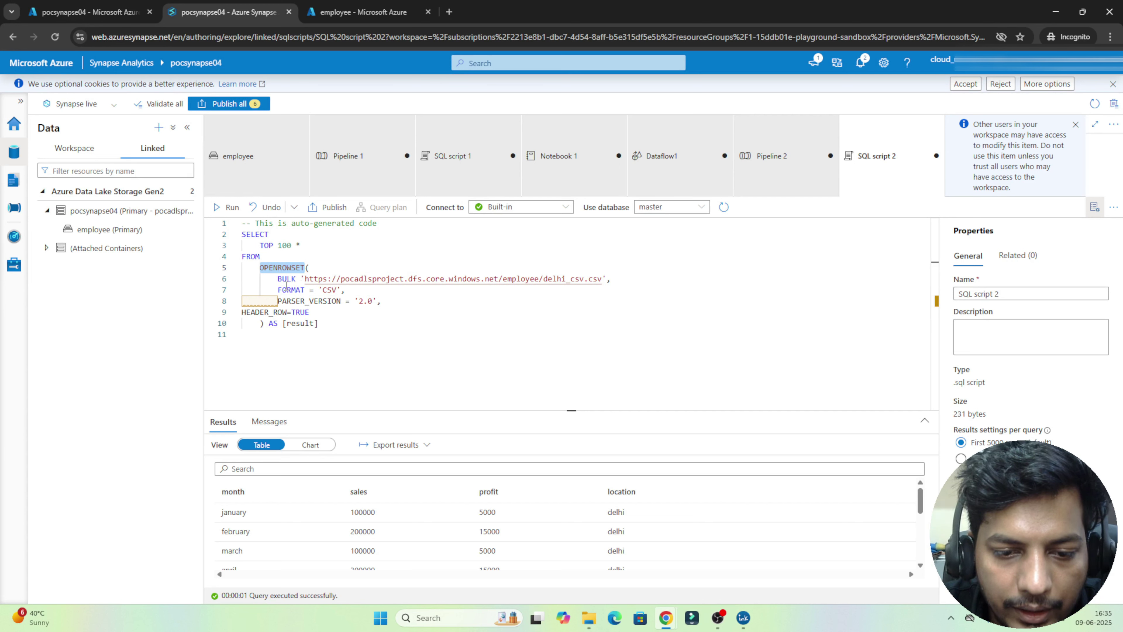
drag(274, 279, 323, 311)
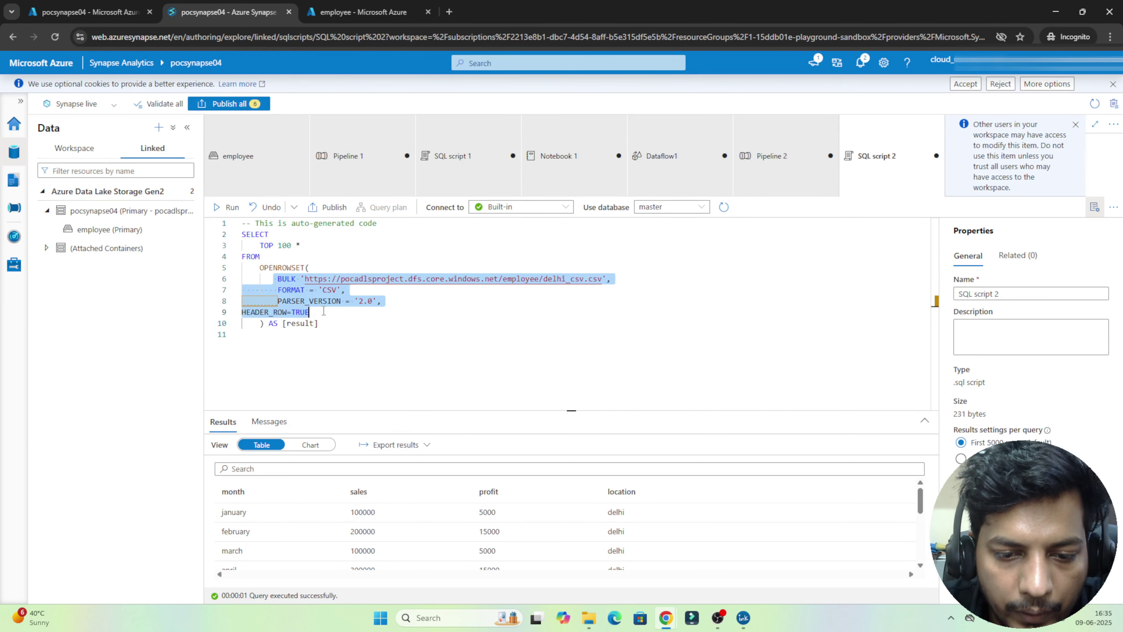
double_click(268, 268)
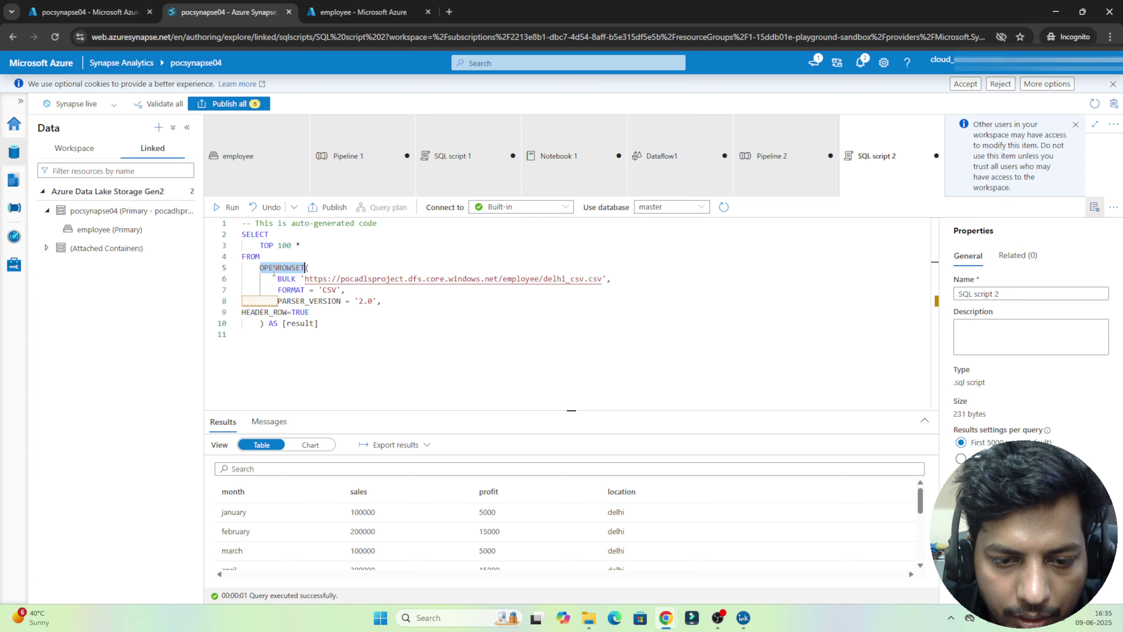
click(319, 324)
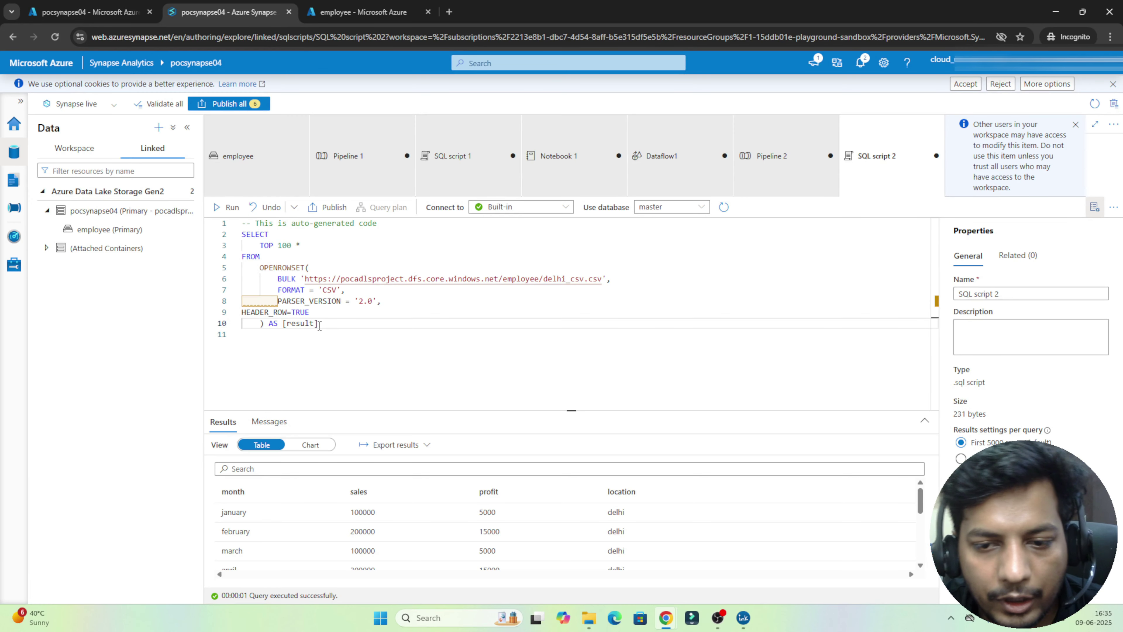
click(513, 209)
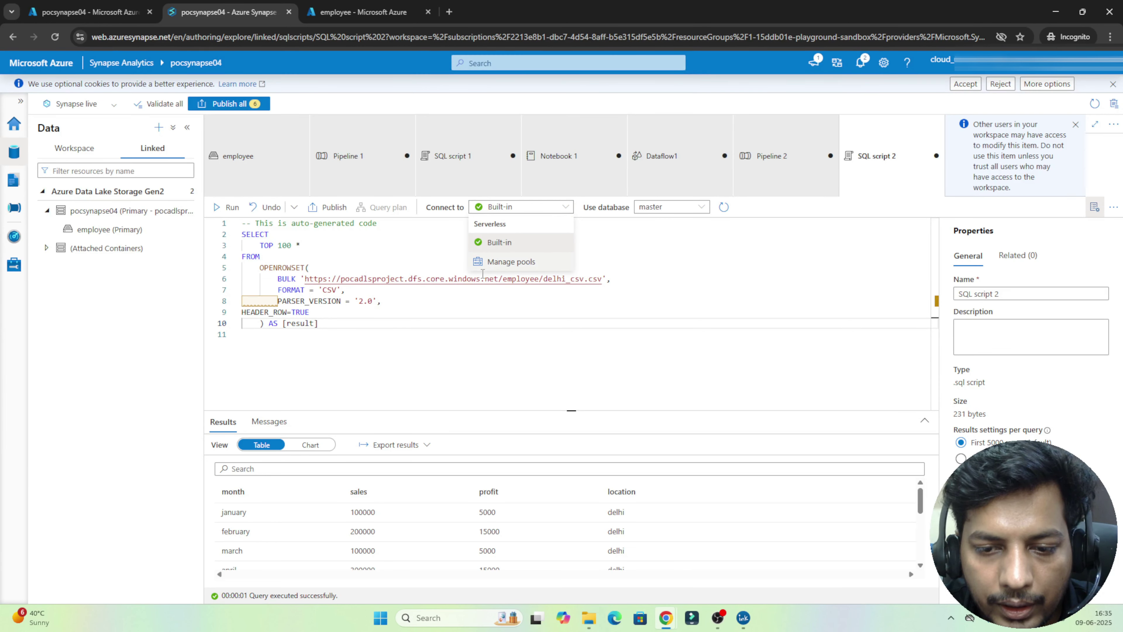
click(462, 332)
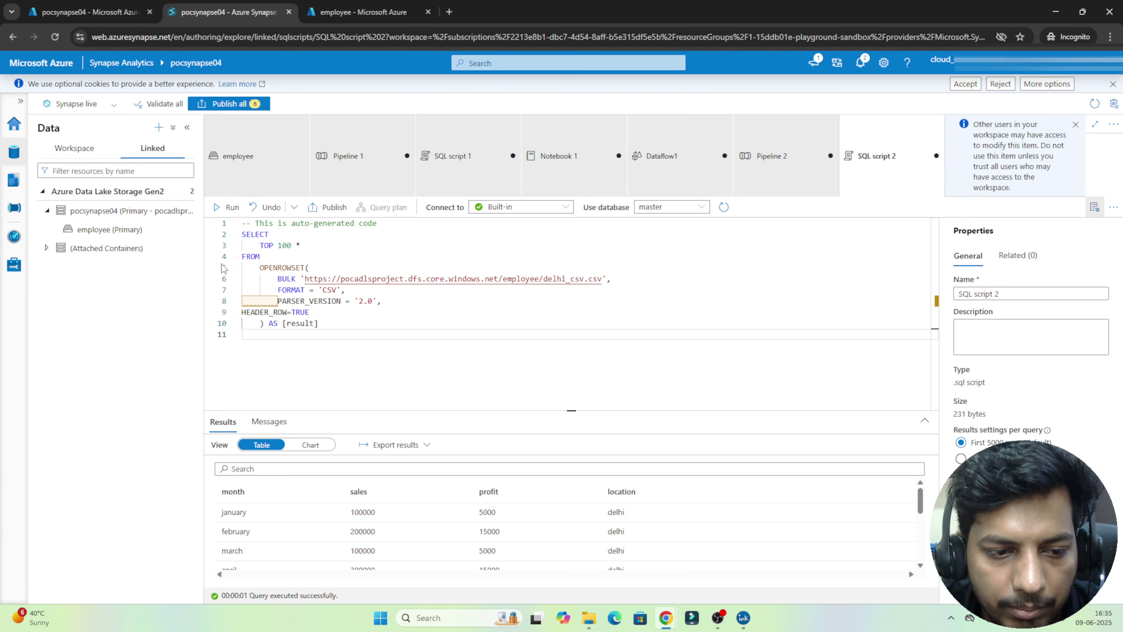
- Start a new dedicated SQL pool from the workspace's SQL pool management and name it "dedicated"
click(14, 268)
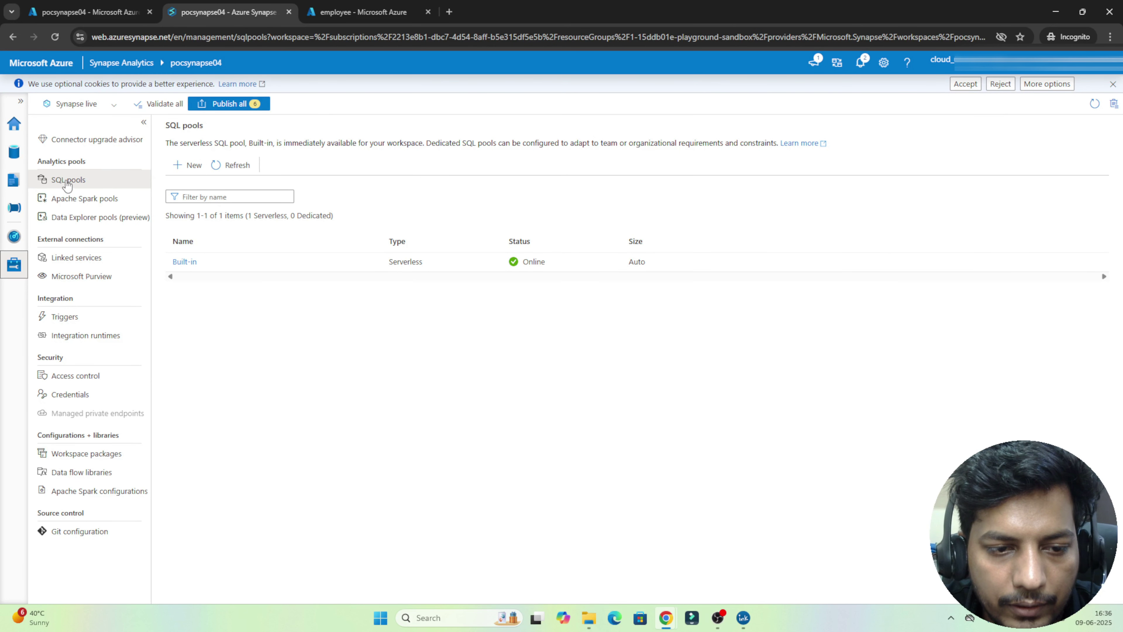
click(188, 167)
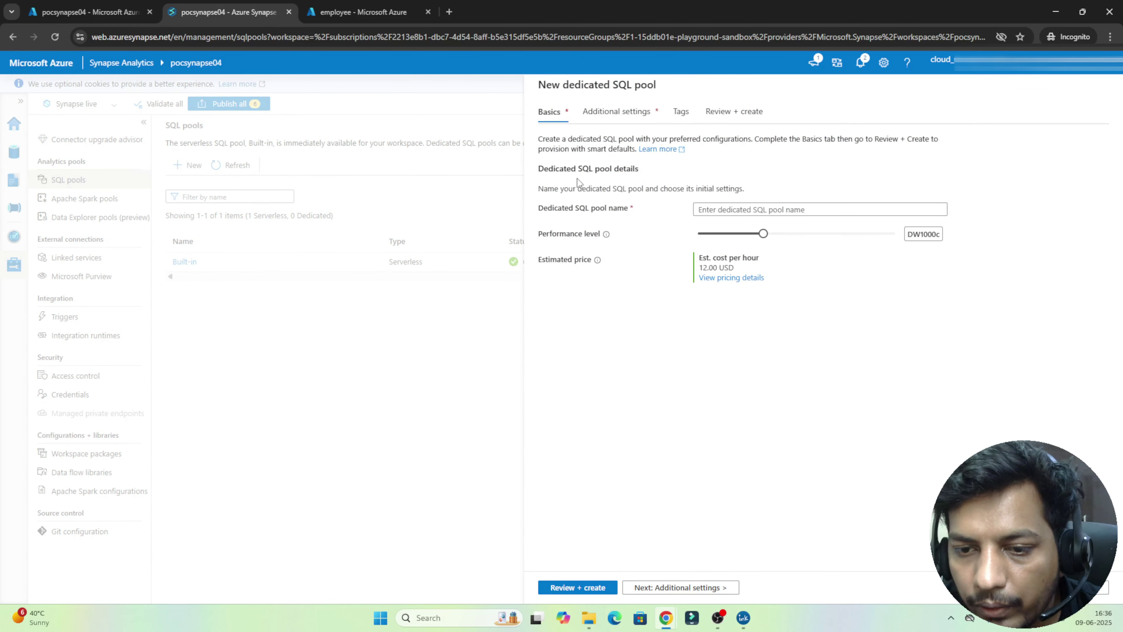
double_click(598, 187)
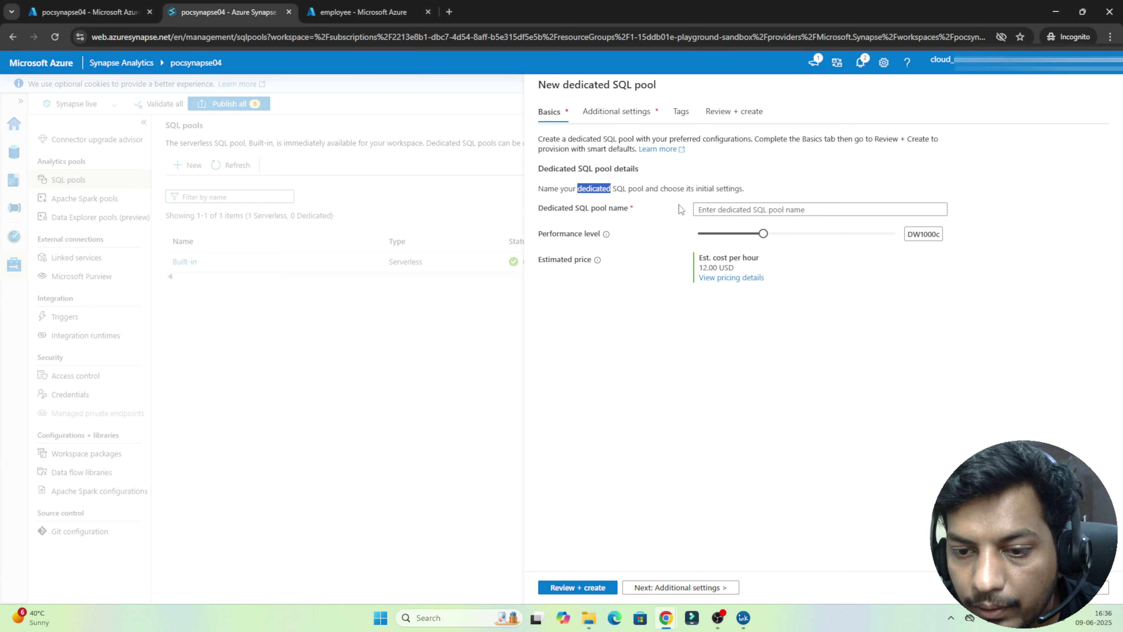
click(730, 209)
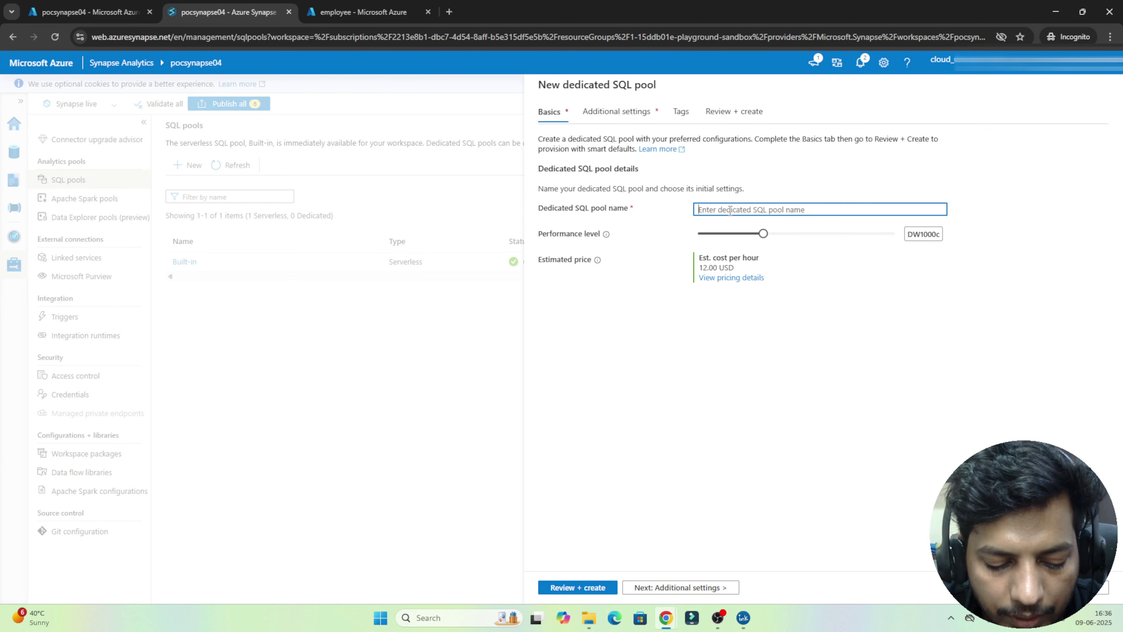
text(ded)
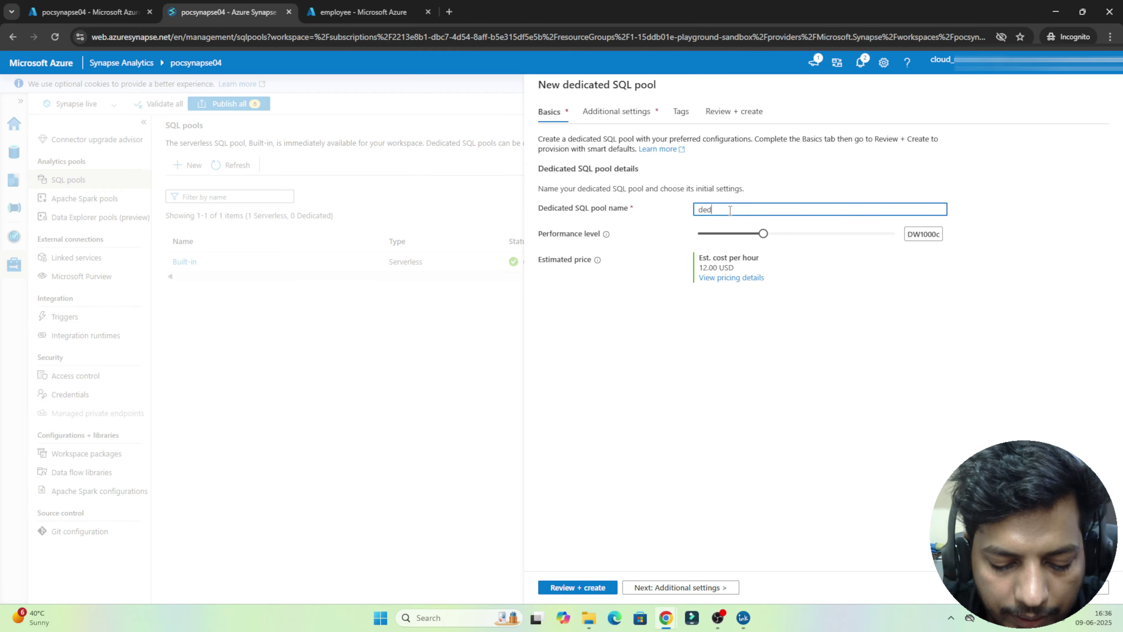
text(icated)
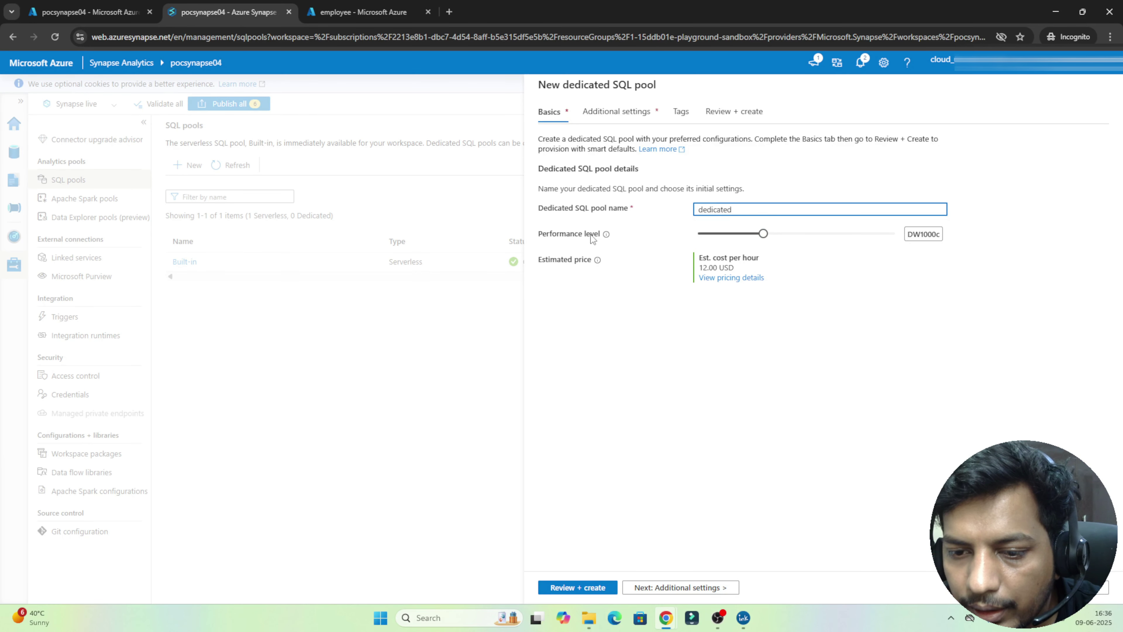
- Set the dedicated pool's performance level to DW100c and continue to the additional settings
mouse_move(608, 237)
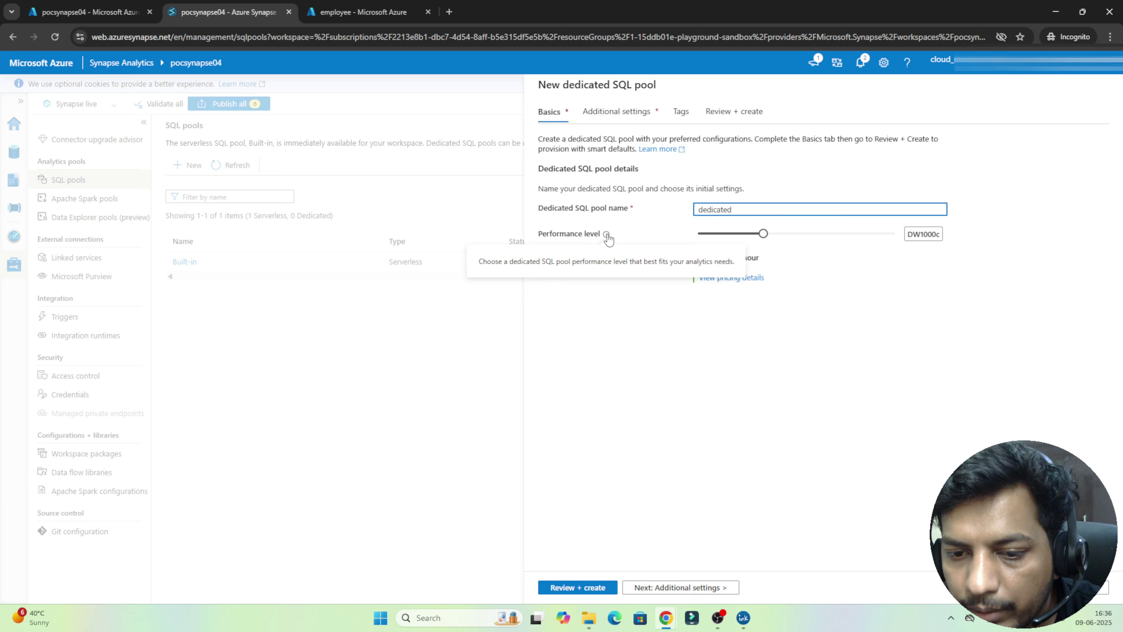
click(765, 238)
drag(765, 238, 790, 235)
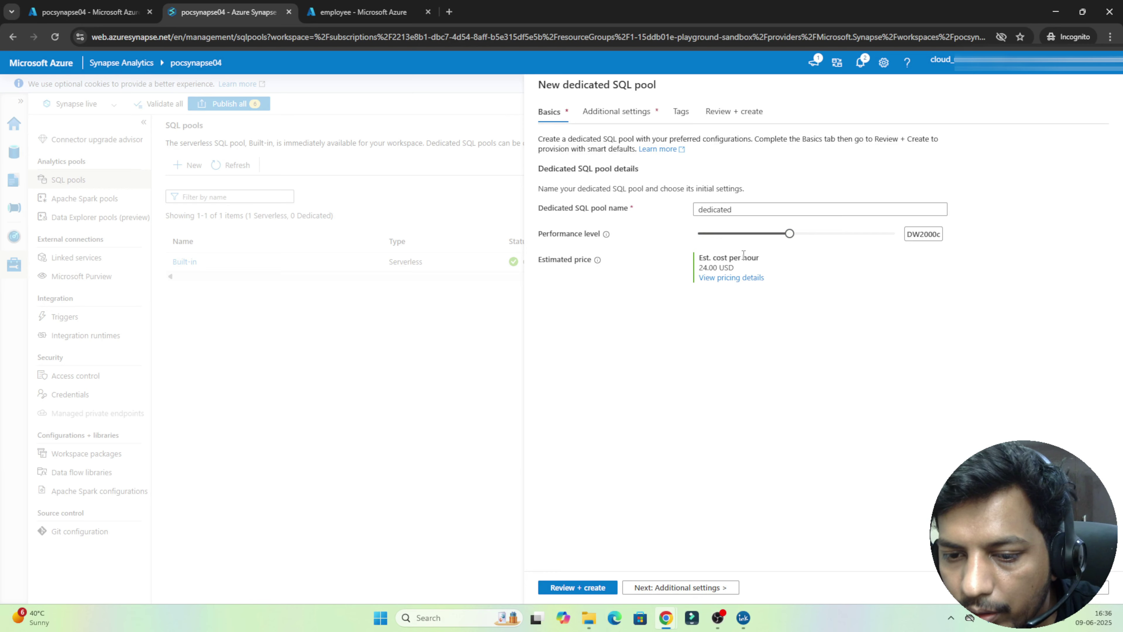
drag(790, 235, 670, 242)
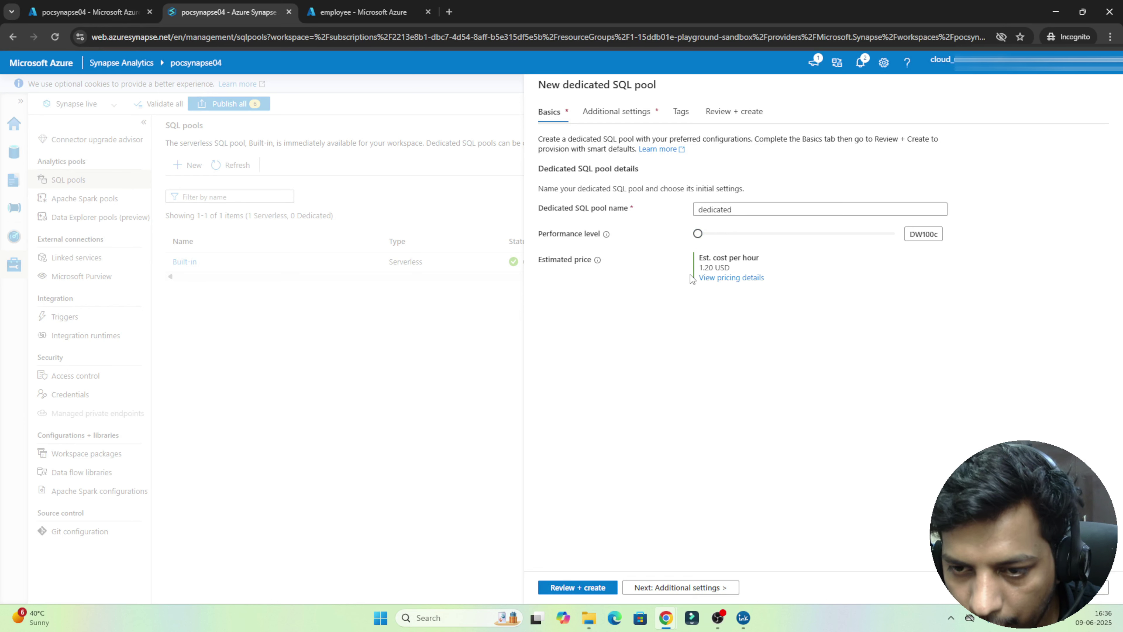
click(653, 587)
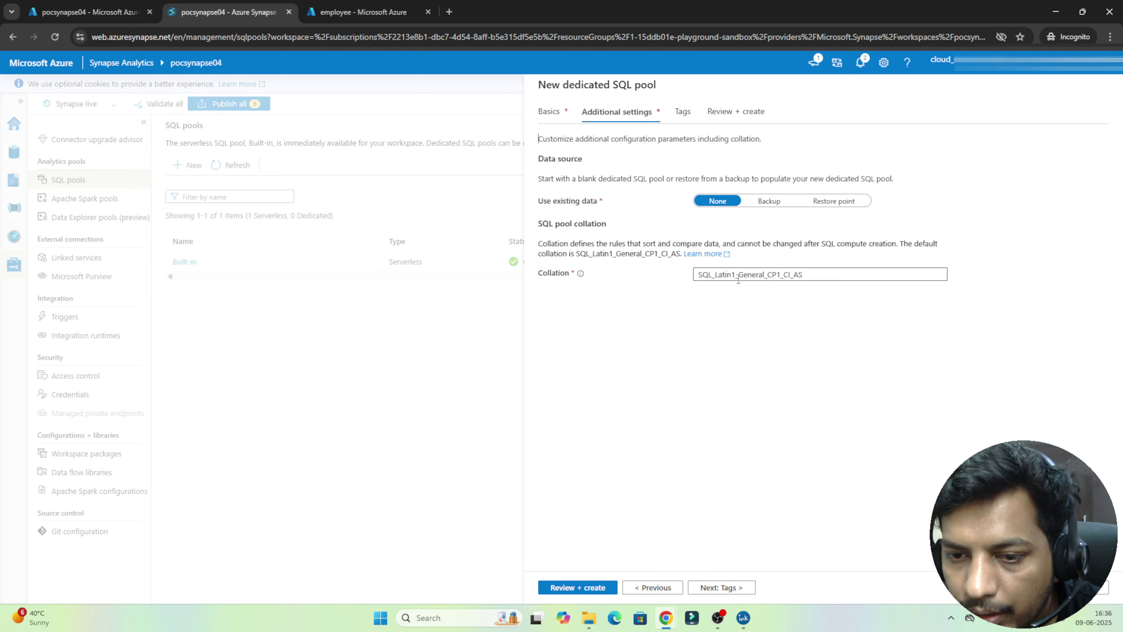
- Skip the tags, review the pool's name and performance level, and create the dedicated SQL pool with no existing data and the default collation
click(712, 587)
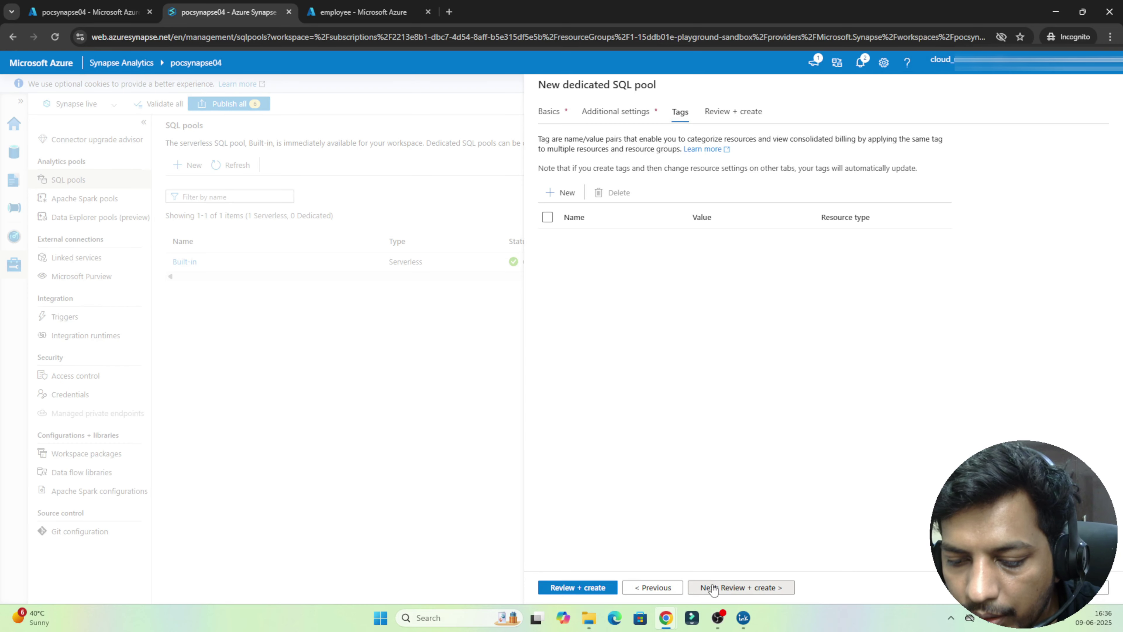
click(713, 588)
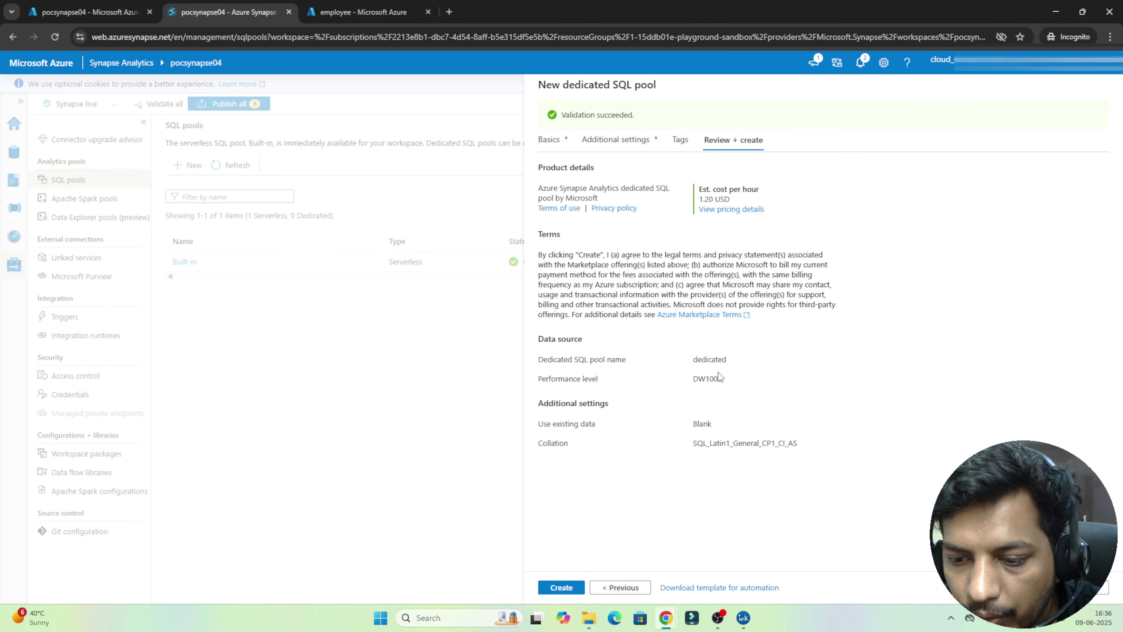
double_click(596, 359)
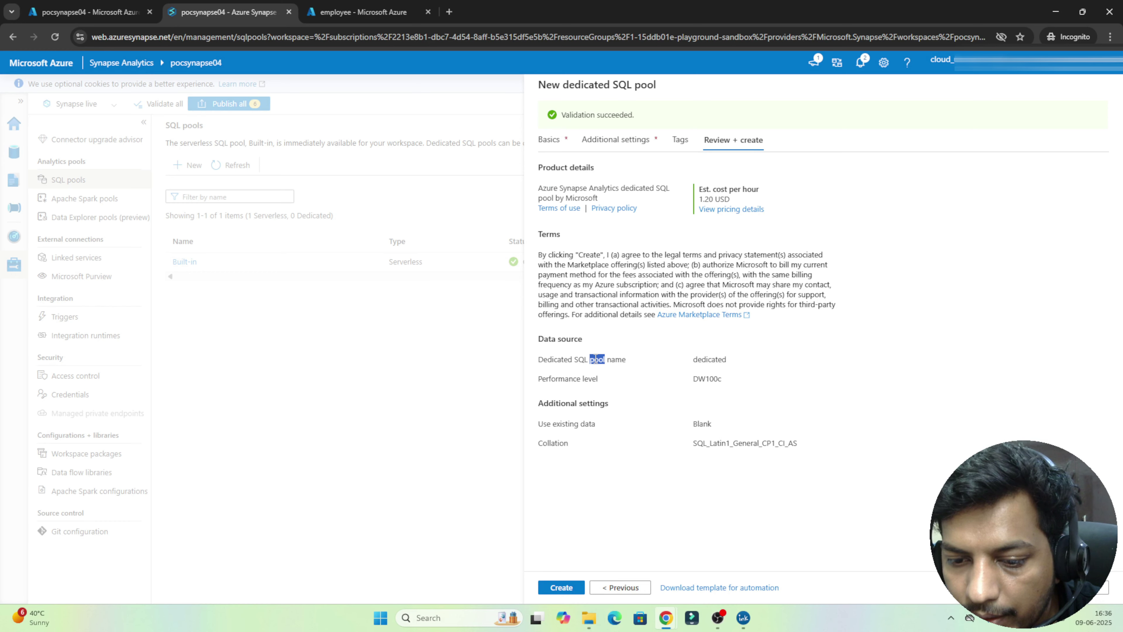
double_click(706, 378)
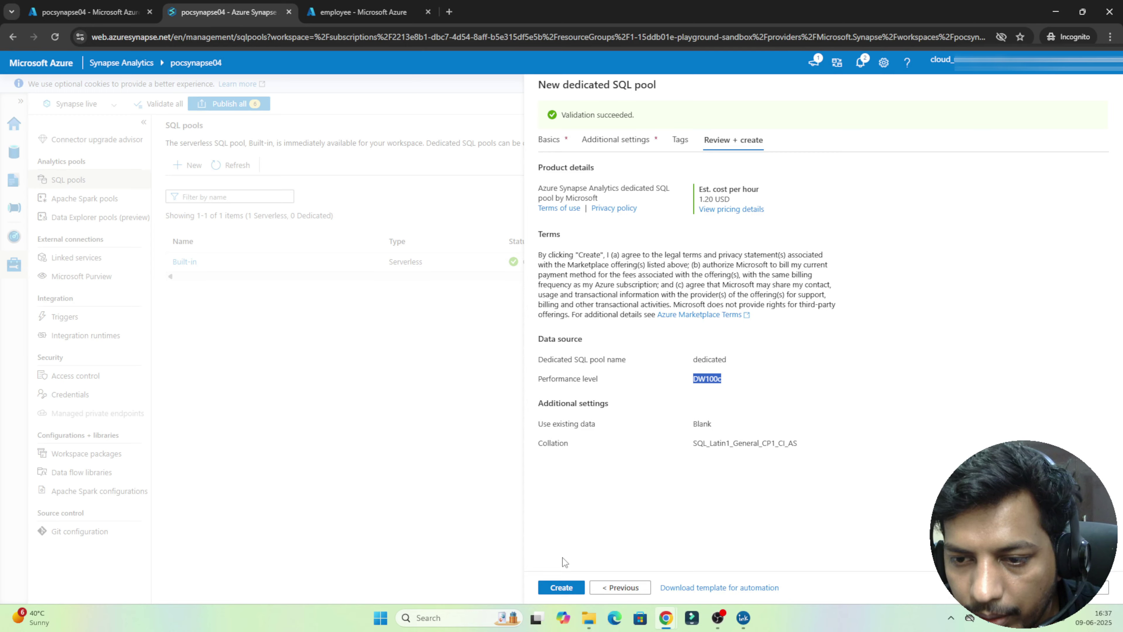
click(558, 587)
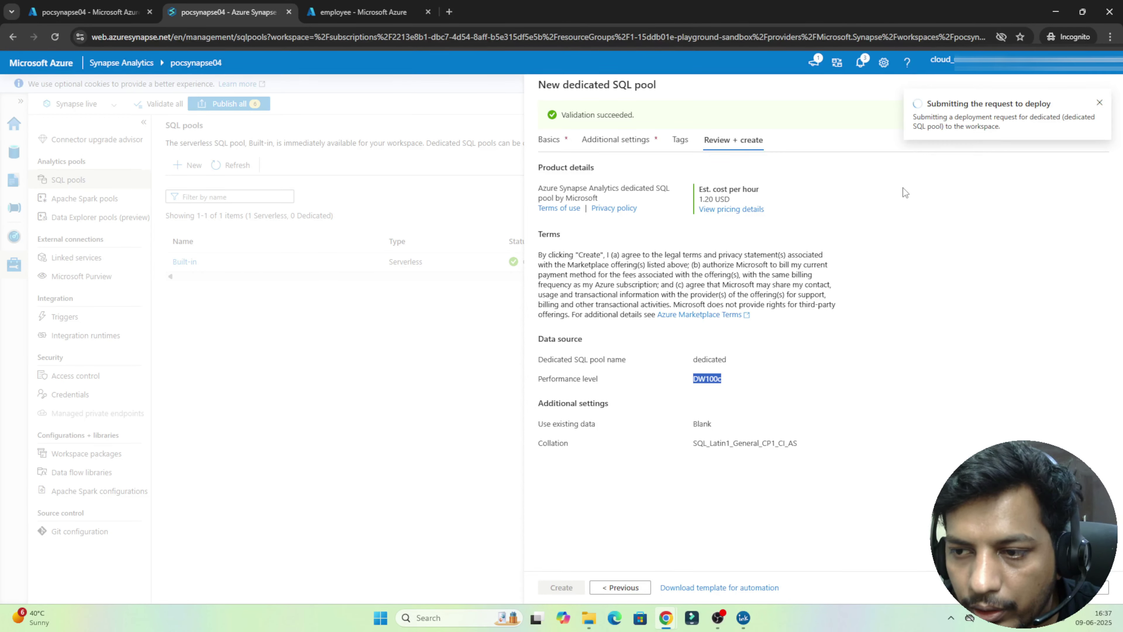
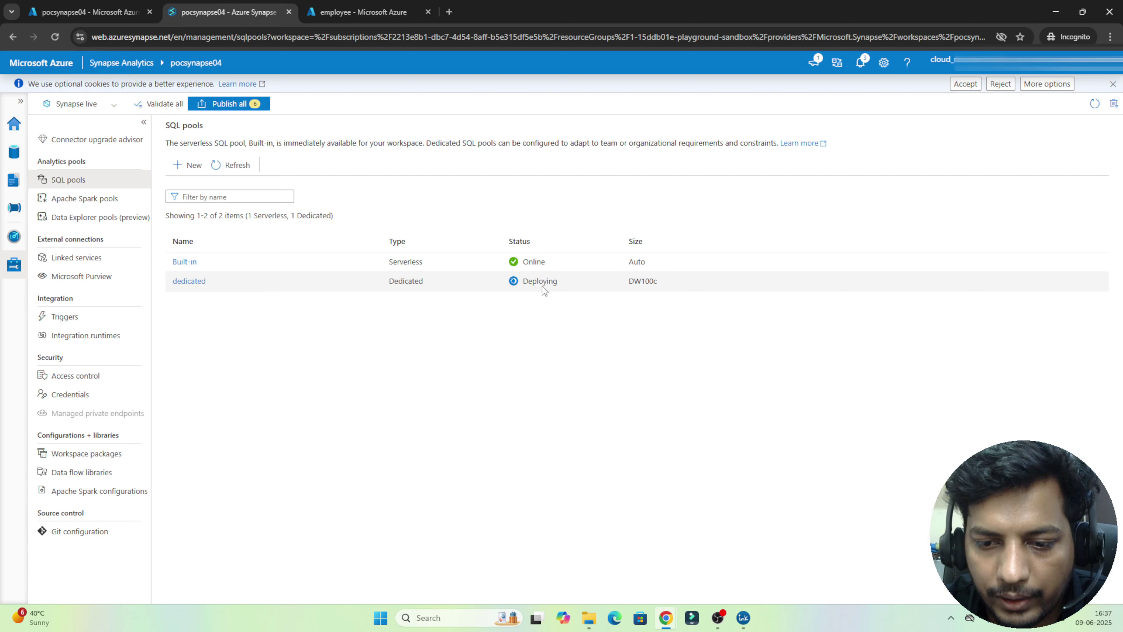
- Check the dedicated pool's deployment status and size in the SQL pools list, and dismiss the deployment notification
double_click(544, 282)
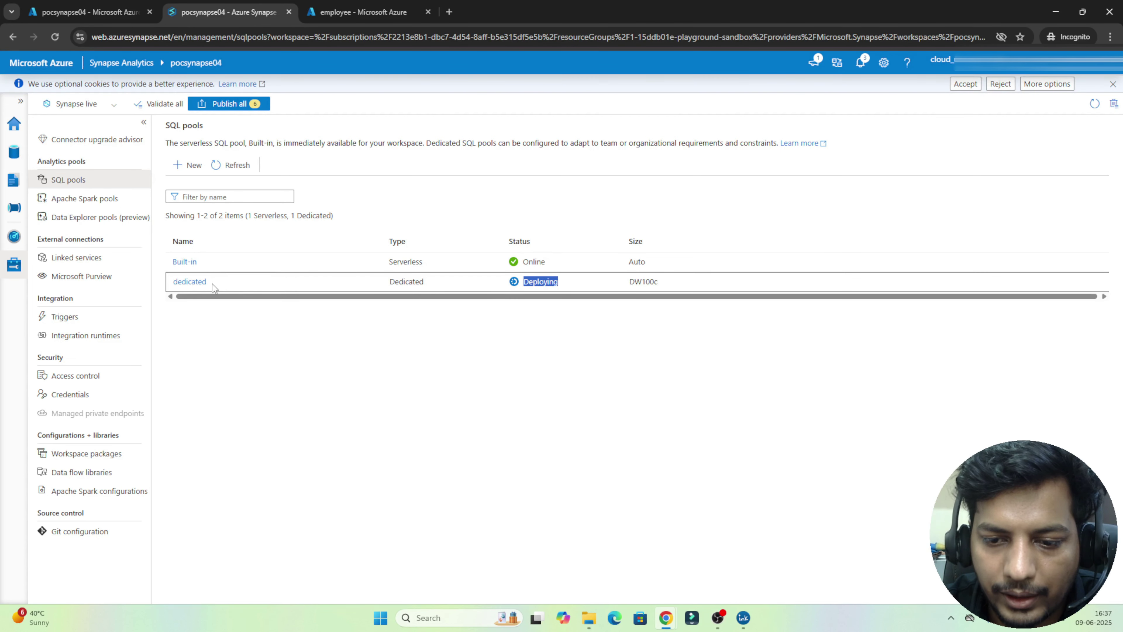
click(329, 355)
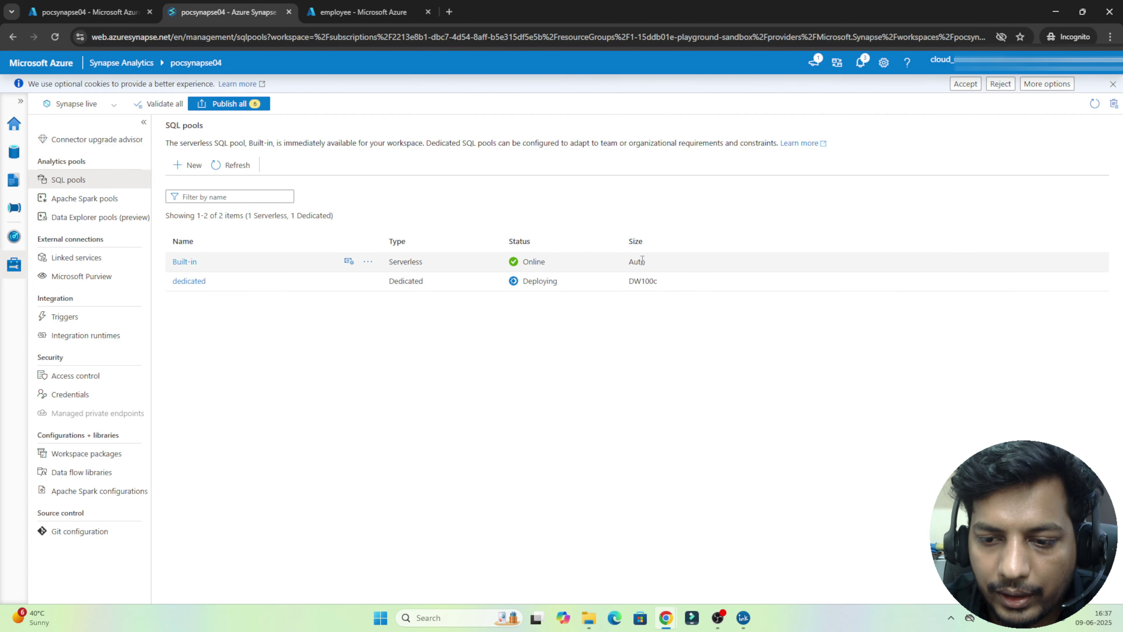
double_click(645, 282)
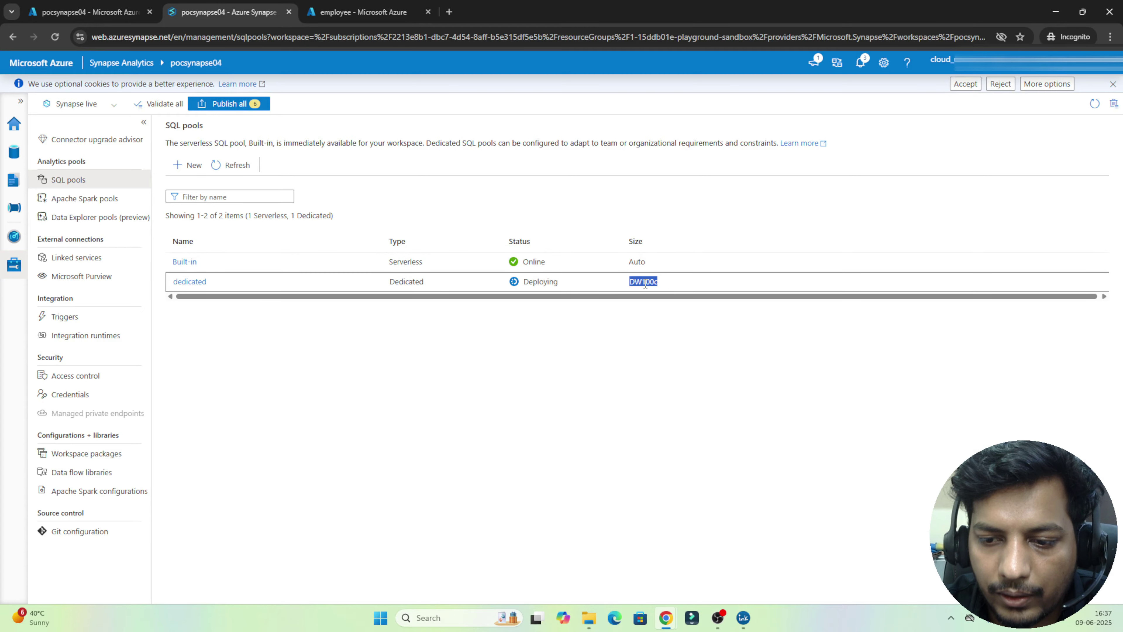
click(583, 339)
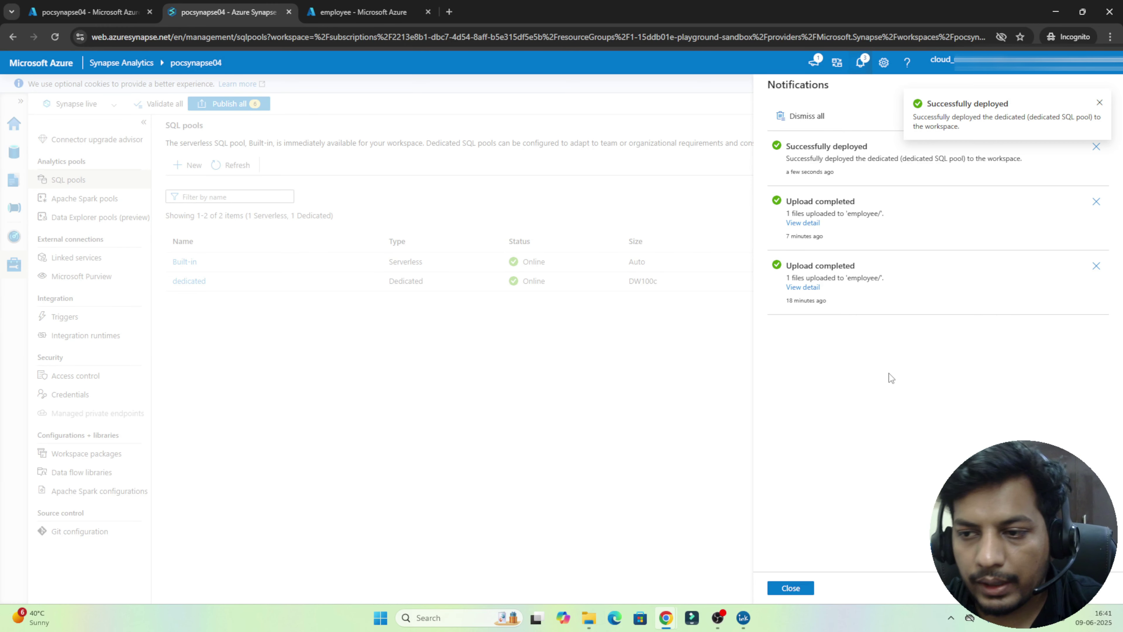
click(1099, 103)
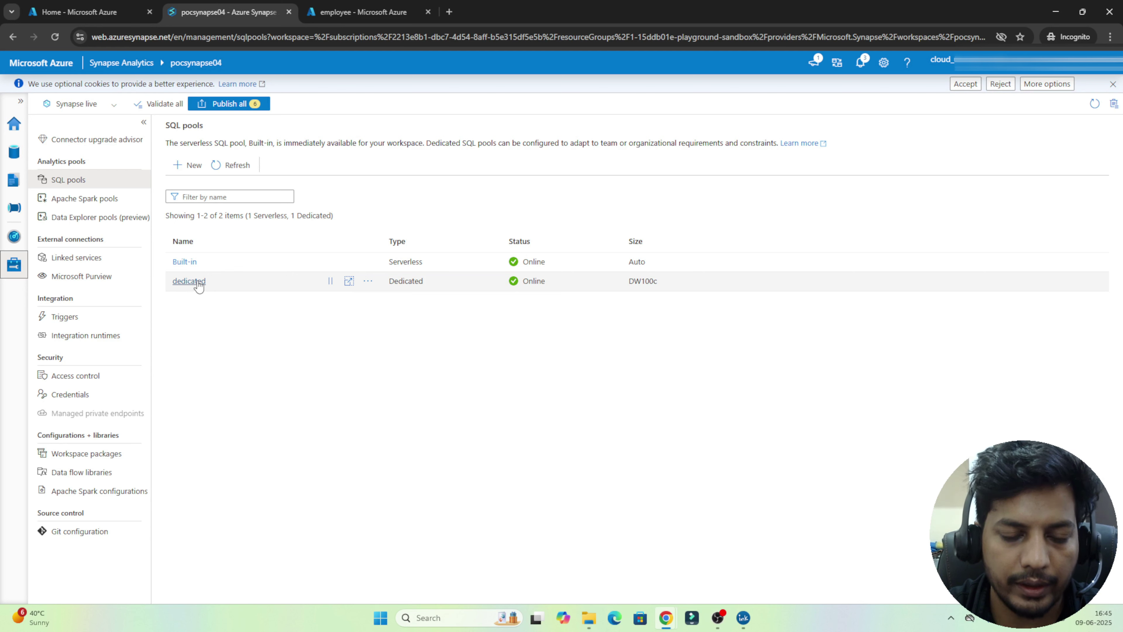
- Delete the dedicated SQL pool, confirming the deletion with its name "dedicated"
click(369, 282)
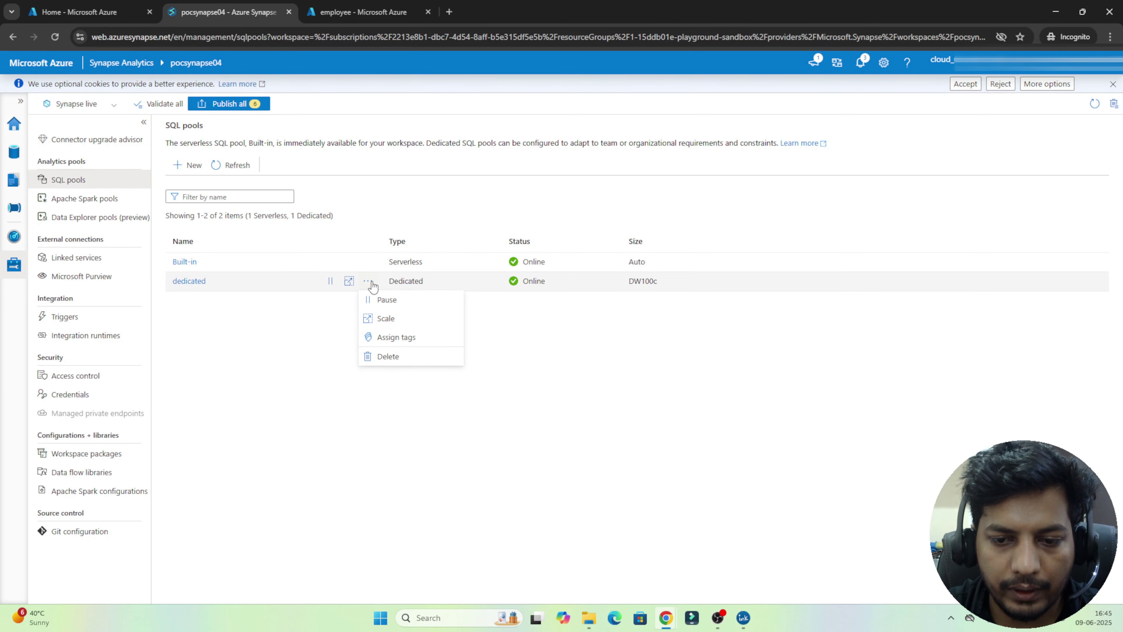
click(373, 357)
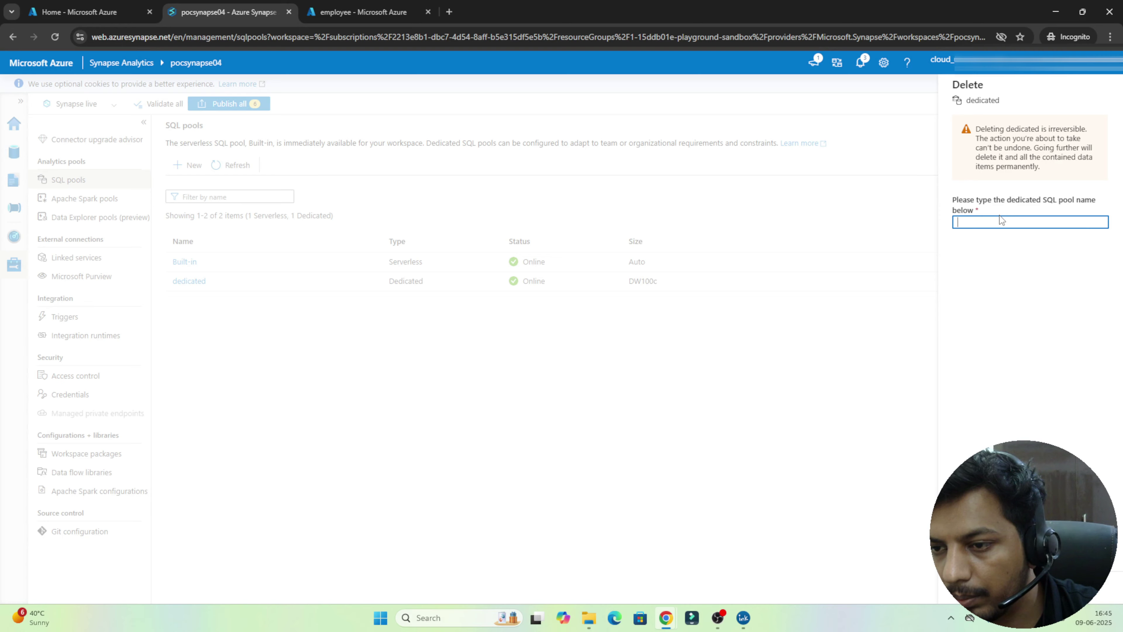
text(d)
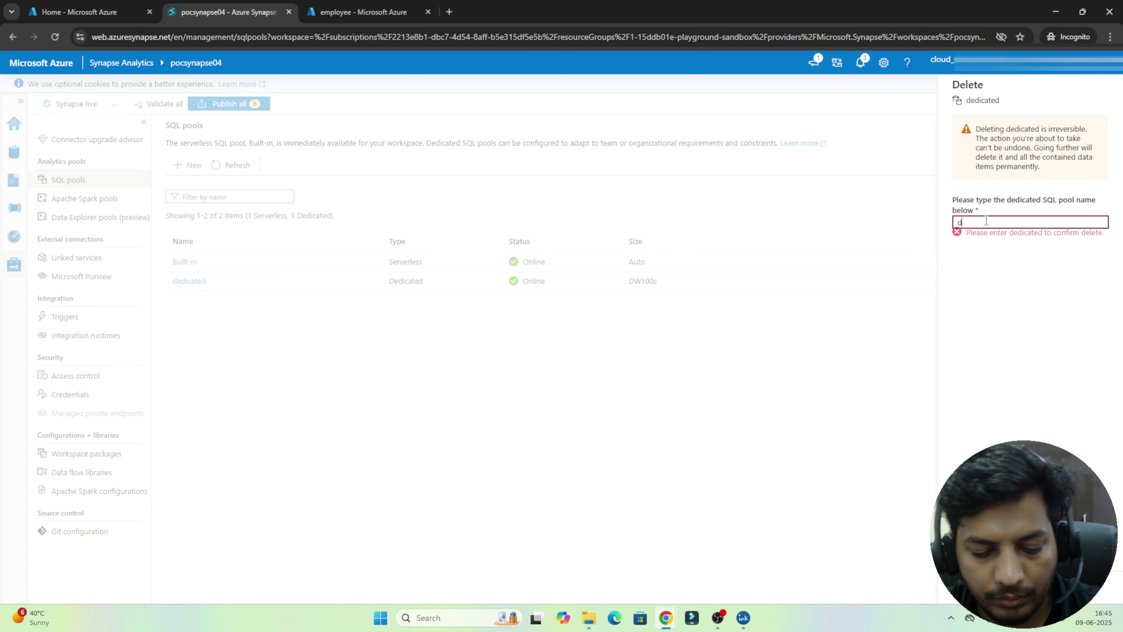
text(edicated)
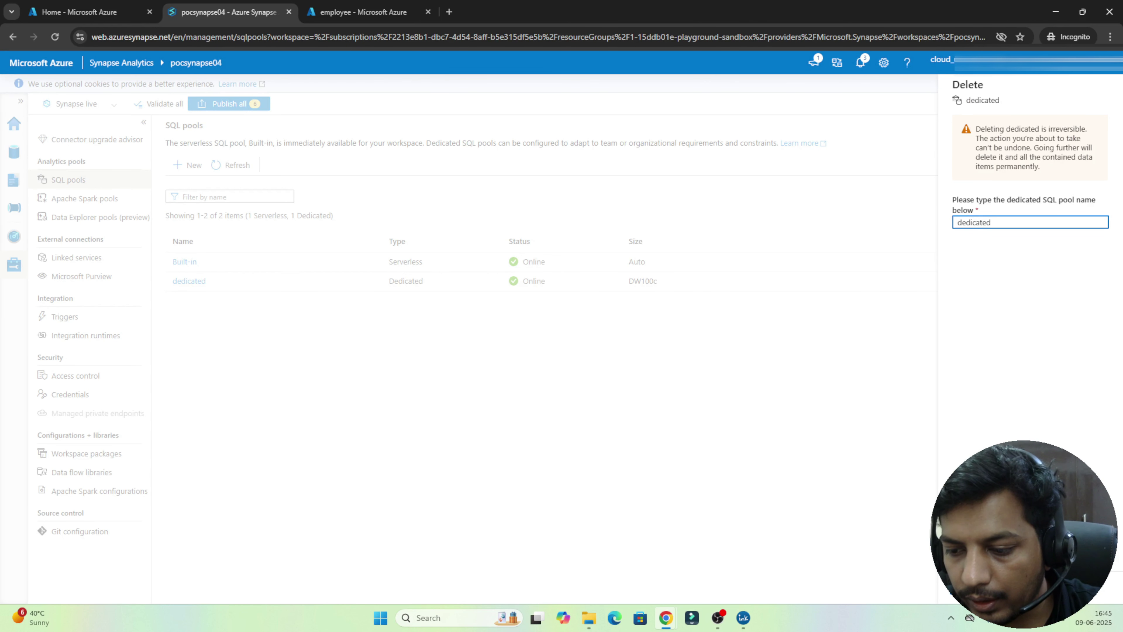
click(970, 588)
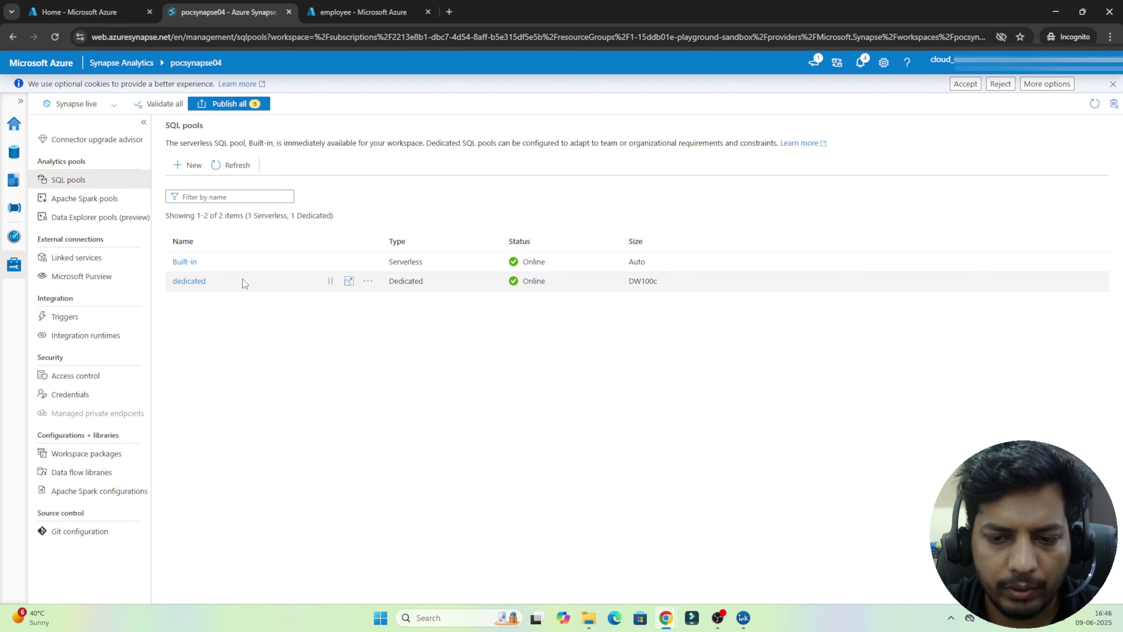
- Switch to the synapse whiteboard and handwrite an underlined "Sparkpool" in yellow, with an arrow to "Cluster" and three small boxes beside it
scroll(575, 336, down, 4)
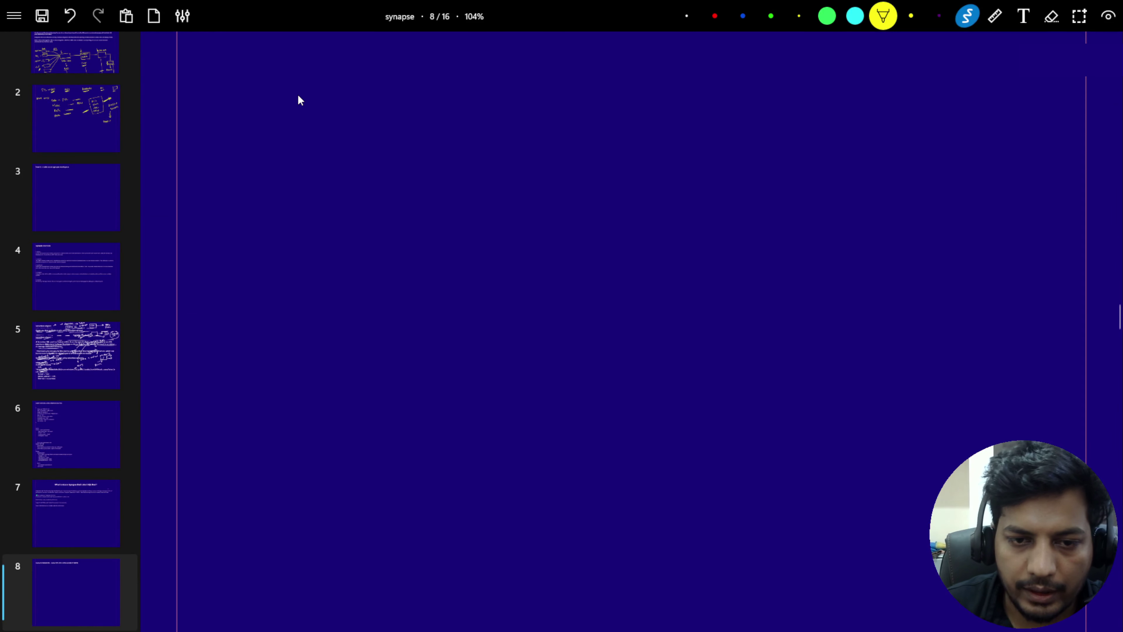
drag(221, 116, 217, 134)
drag(228, 119, 232, 133)
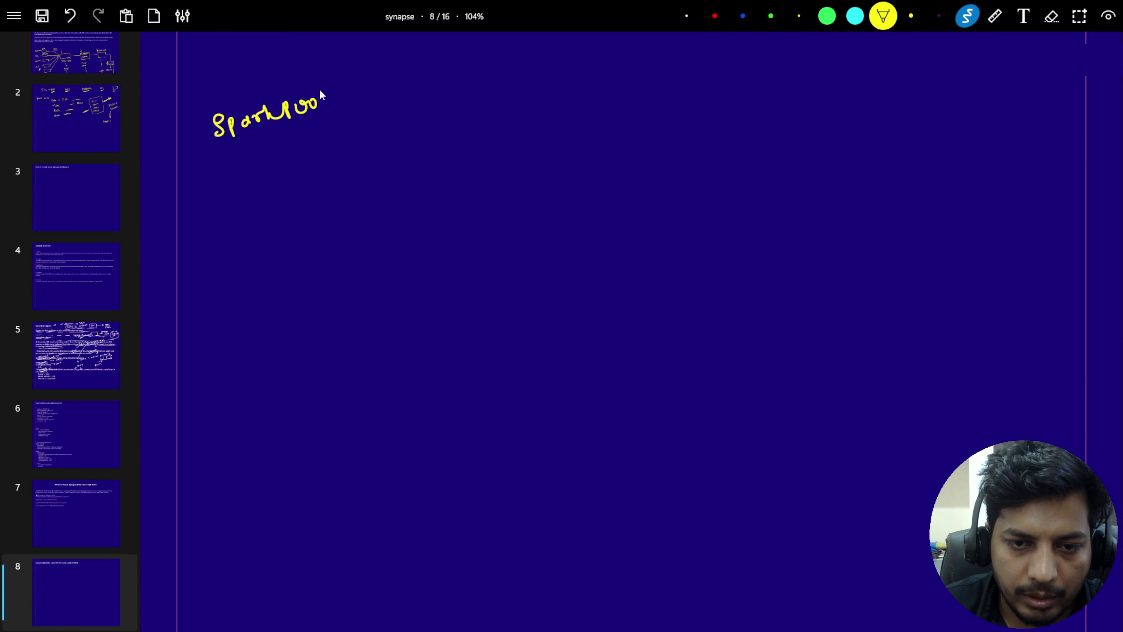
drag(217, 159, 349, 112)
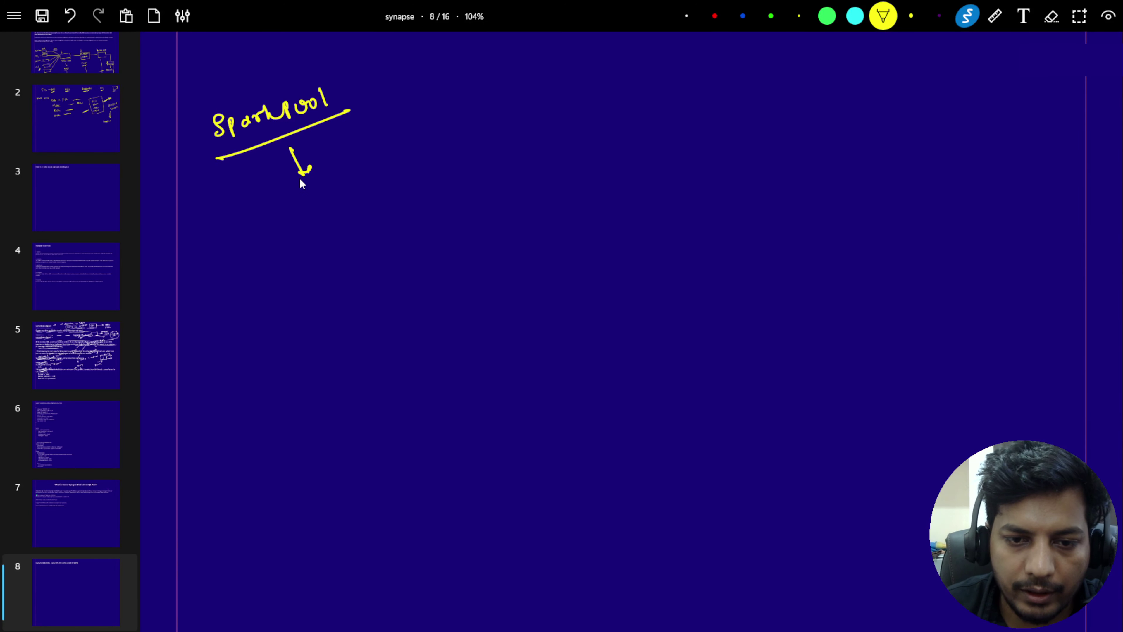
drag(261, 230, 269, 246)
drag(270, 234, 299, 234)
mouse_move(301, 232)
mouse_down()
mouse_move(453, 180)
mouse_move(464, 217)
mouse_up()
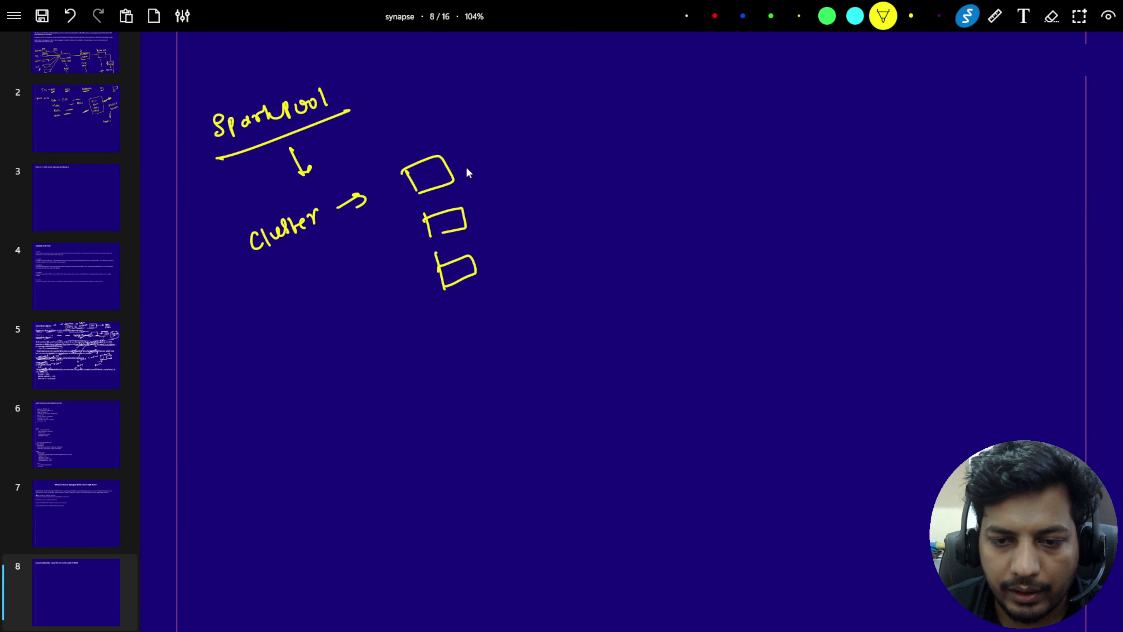
- Draw lines joining the three cluster boxes to one larger box, and add a thick stroke below the smaller boxes
drag(451, 169, 567, 165)
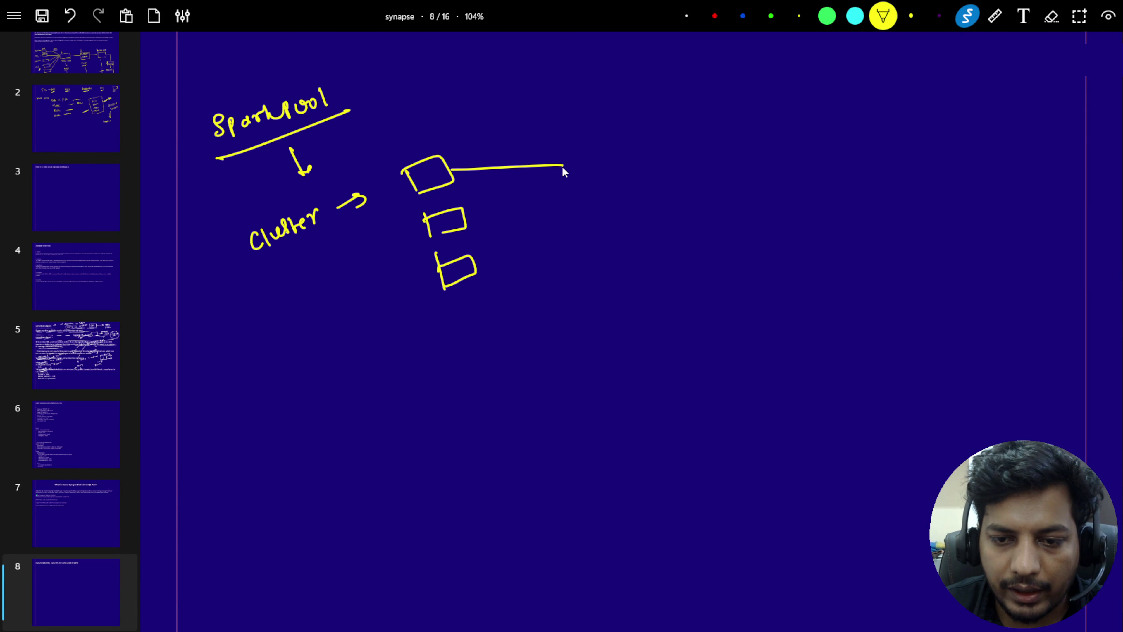
mouse_move(470, 224)
mouse_down()
mouse_move(570, 158)
mouse_move(570, 174)
mouse_move(561, 159)
mouse_move(584, 150)
mouse_up()
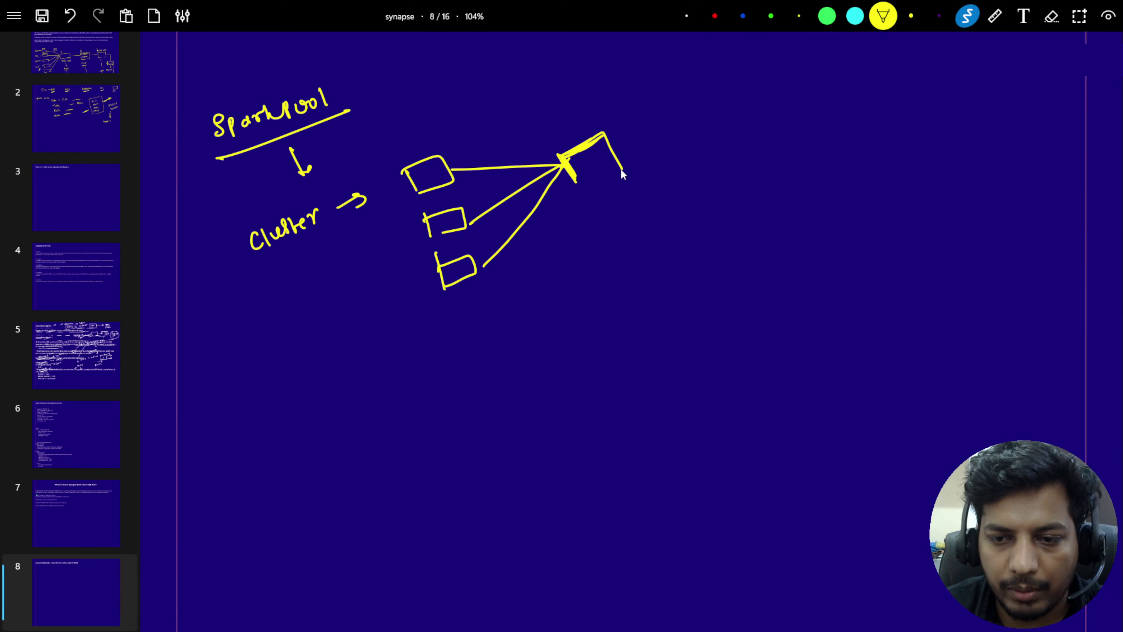
drag(578, 189, 611, 168)
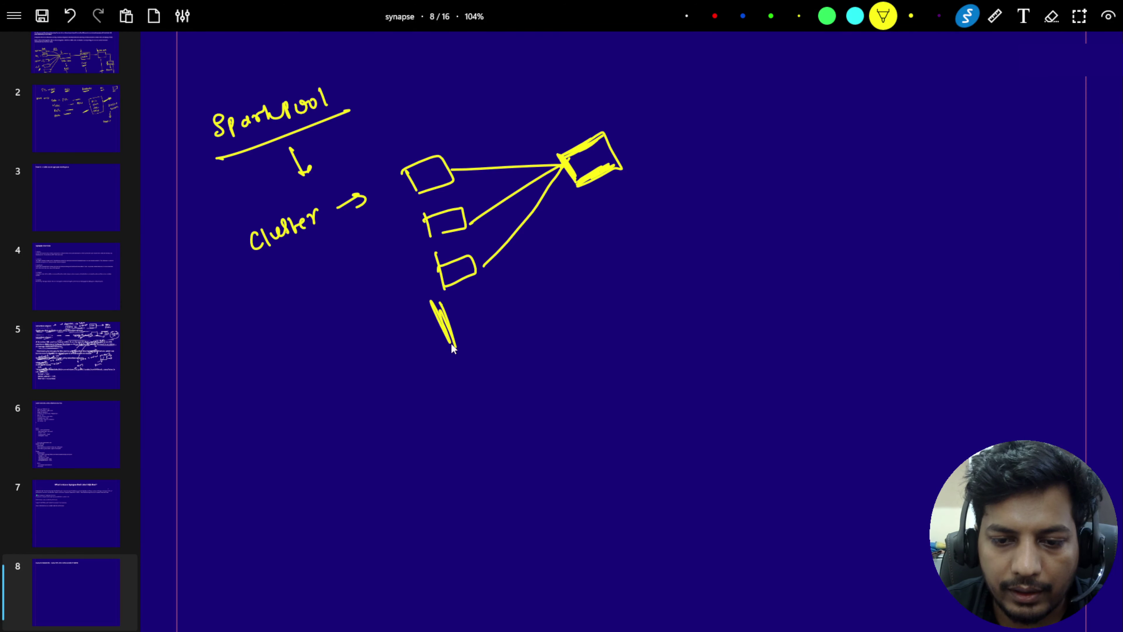
drag(451, 345, 444, 341)
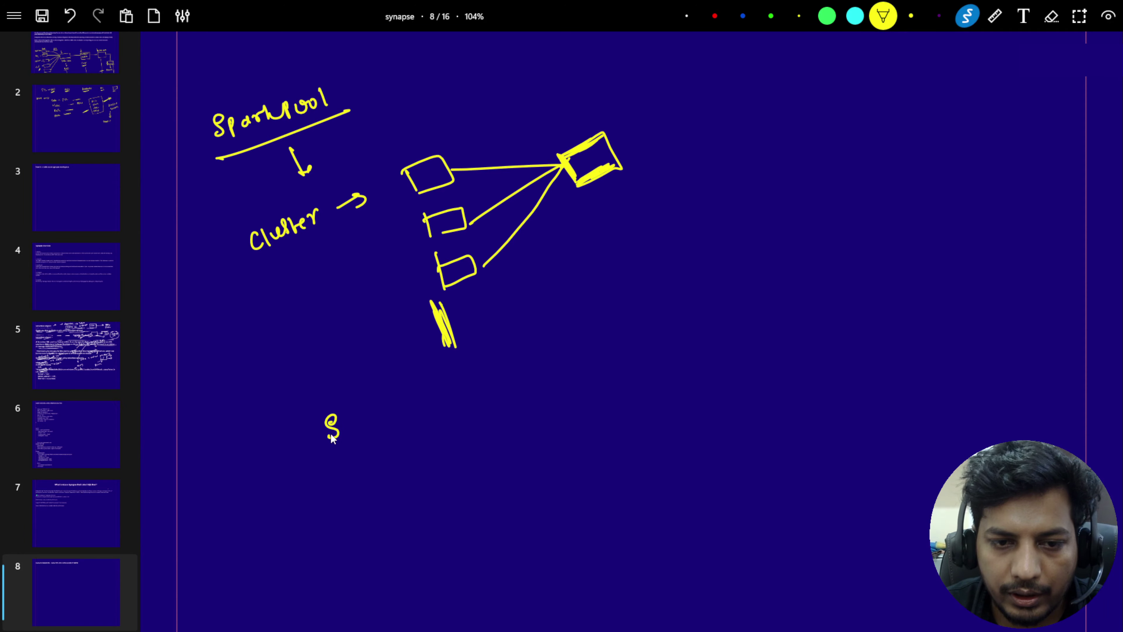
- Handwrite "Sparkpool" again below the cluster diagram, underline it heavily, and draw an arrow leading away from it
drag(349, 421, 400, 414)
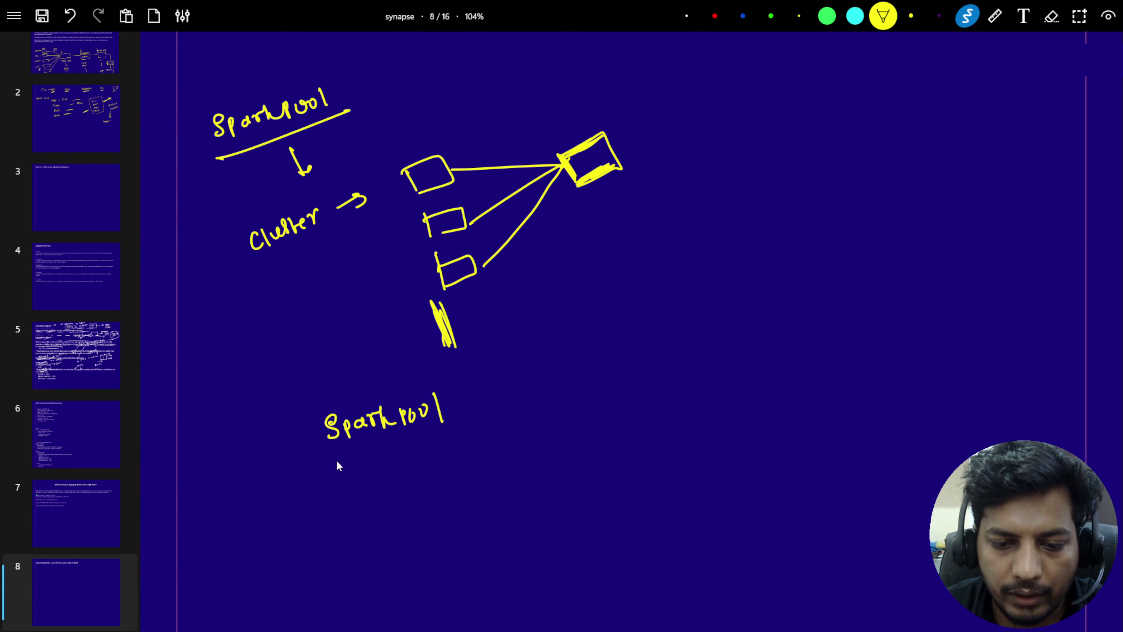
mouse_move(339, 465)
mouse_down()
mouse_move(360, 466)
mouse_move(426, 422)
mouse_up()
drag(375, 461, 501, 376)
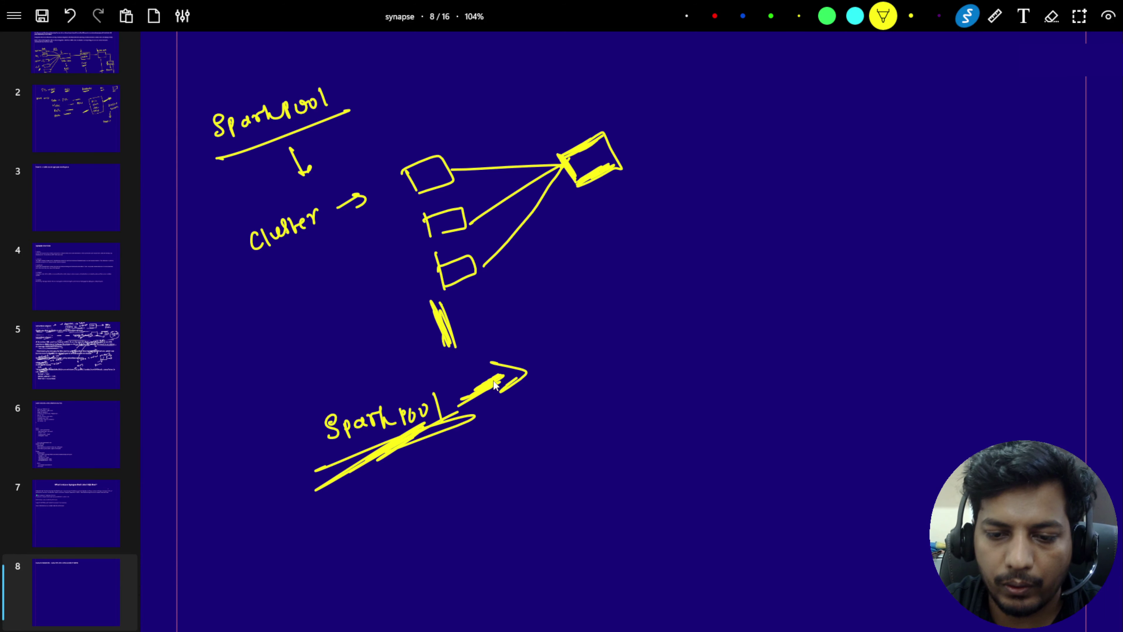
- Switch back to Synapse Studio and create a notebook that loads delhi_csv.csv from the employee container into a DataFrame
key(alt+Tab)
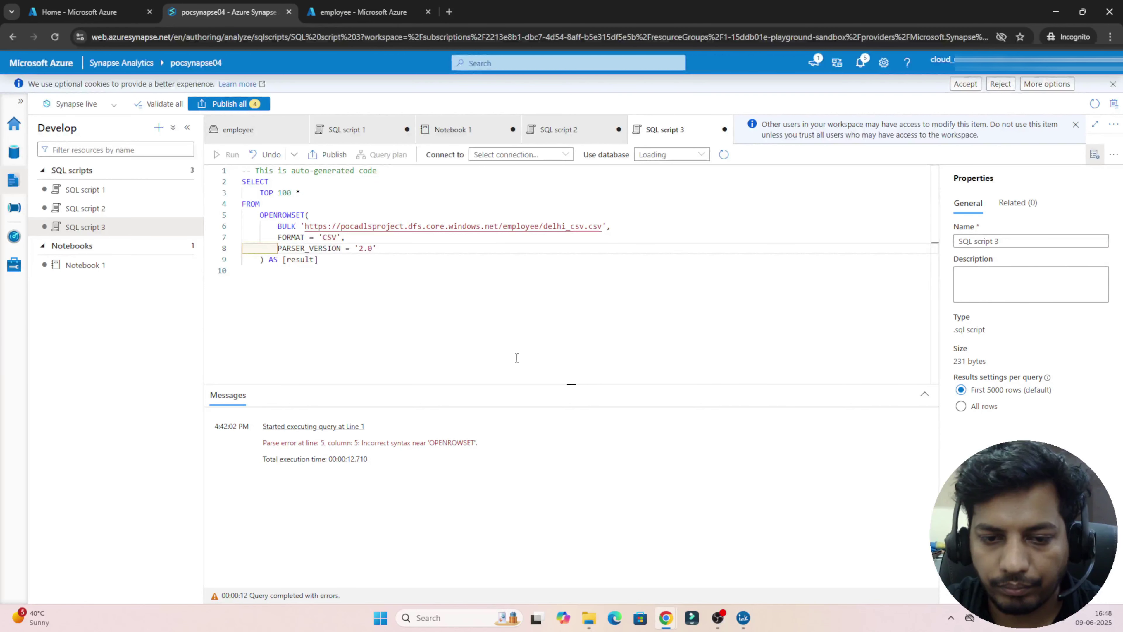
click(15, 186)
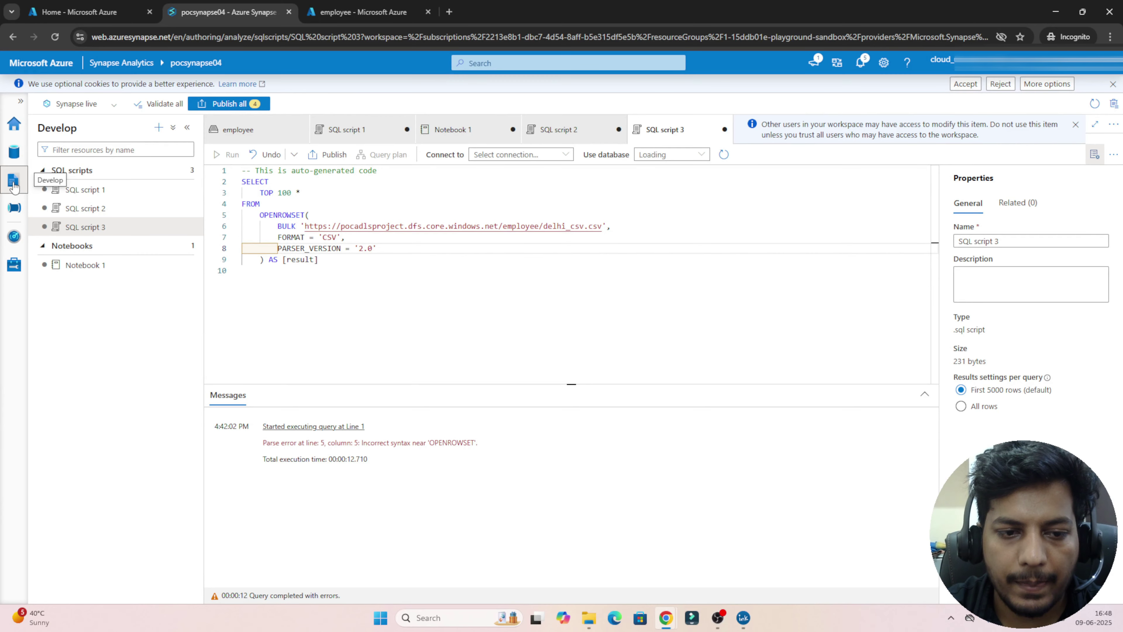
click(14, 152)
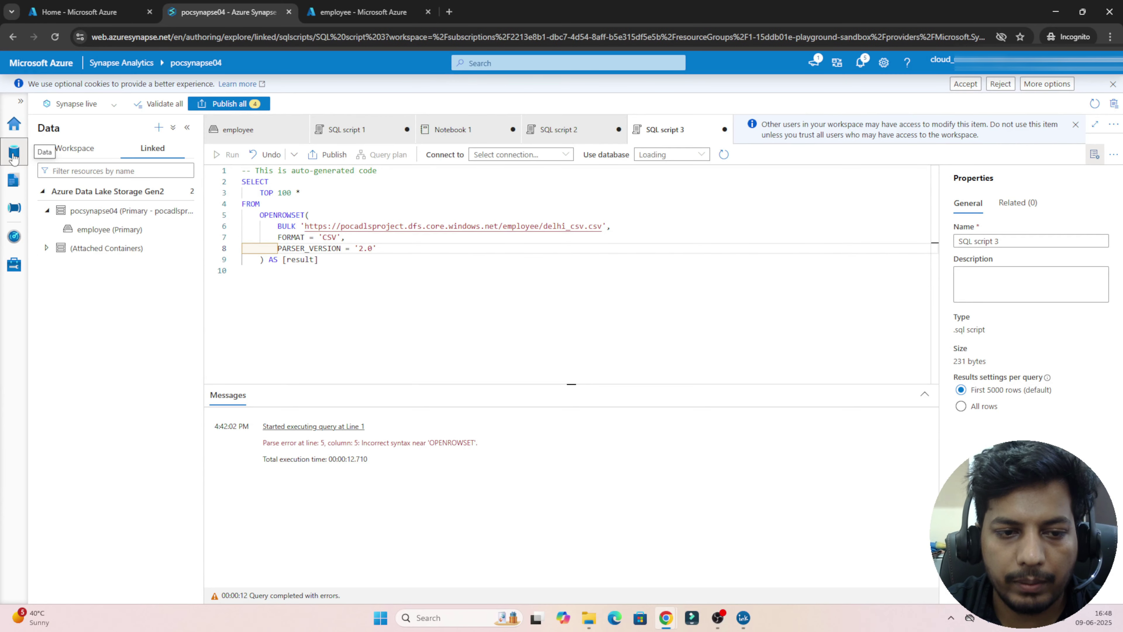
click(111, 230)
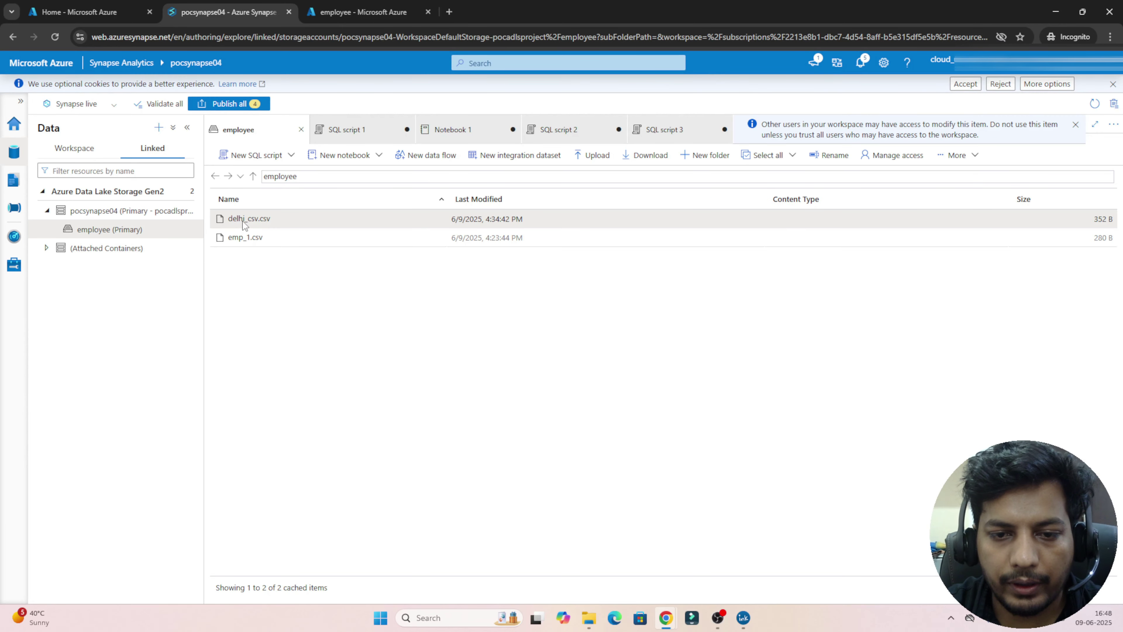
click(327, 162)
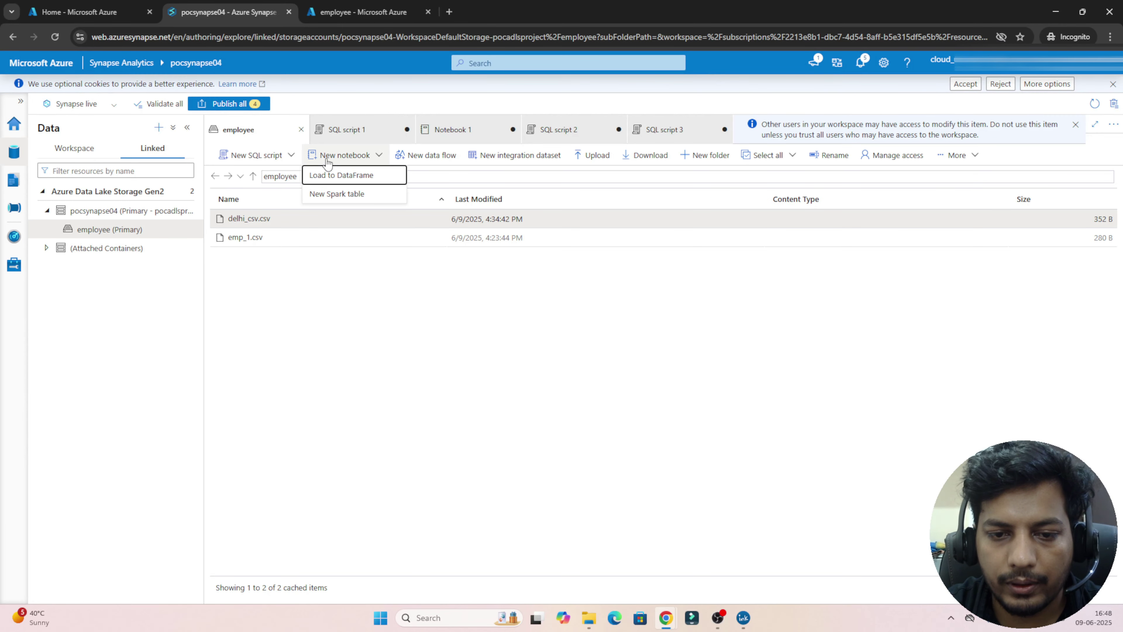
click(340, 177)
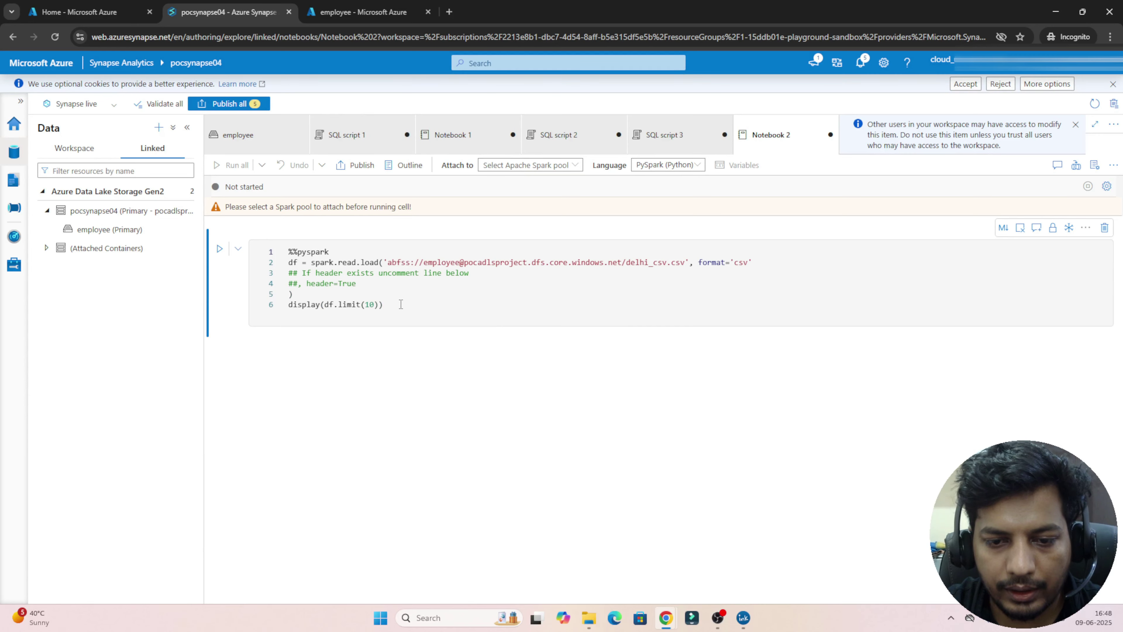
- Examine the generated PySpark cell and the Apache Spark pools available for attaching the notebook
drag(400, 305, 283, 253)
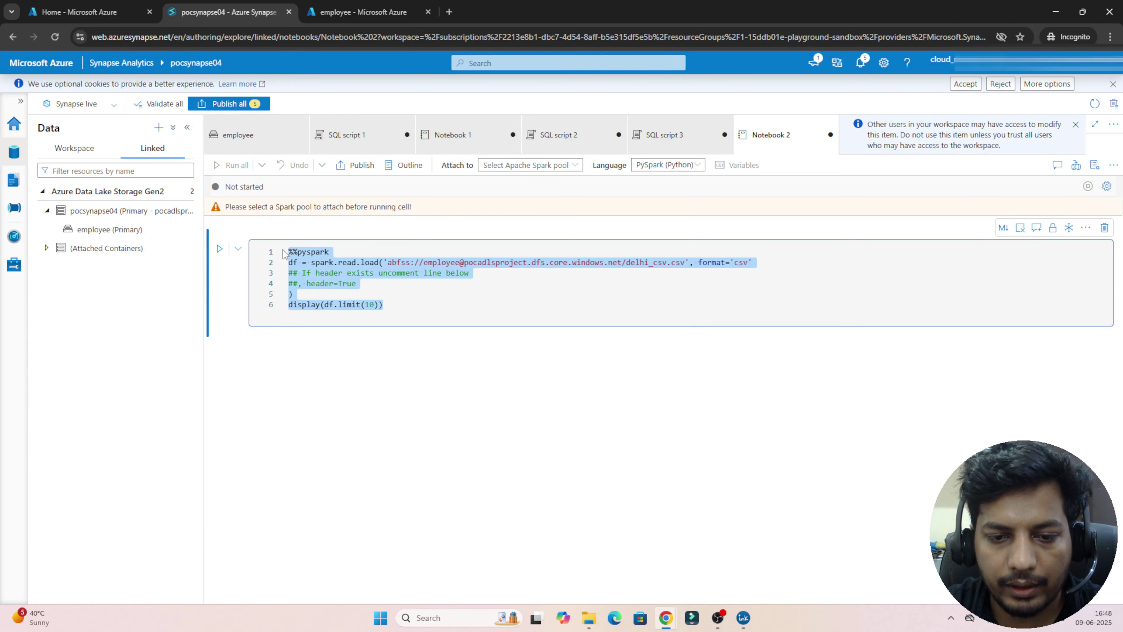
double_click(312, 252)
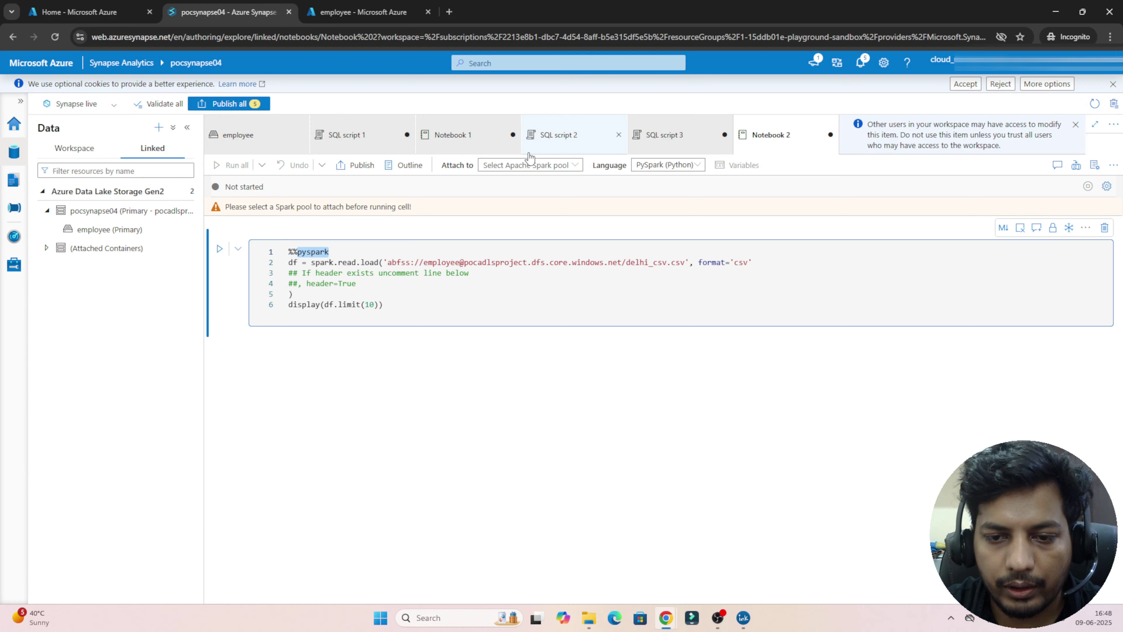
click(526, 168)
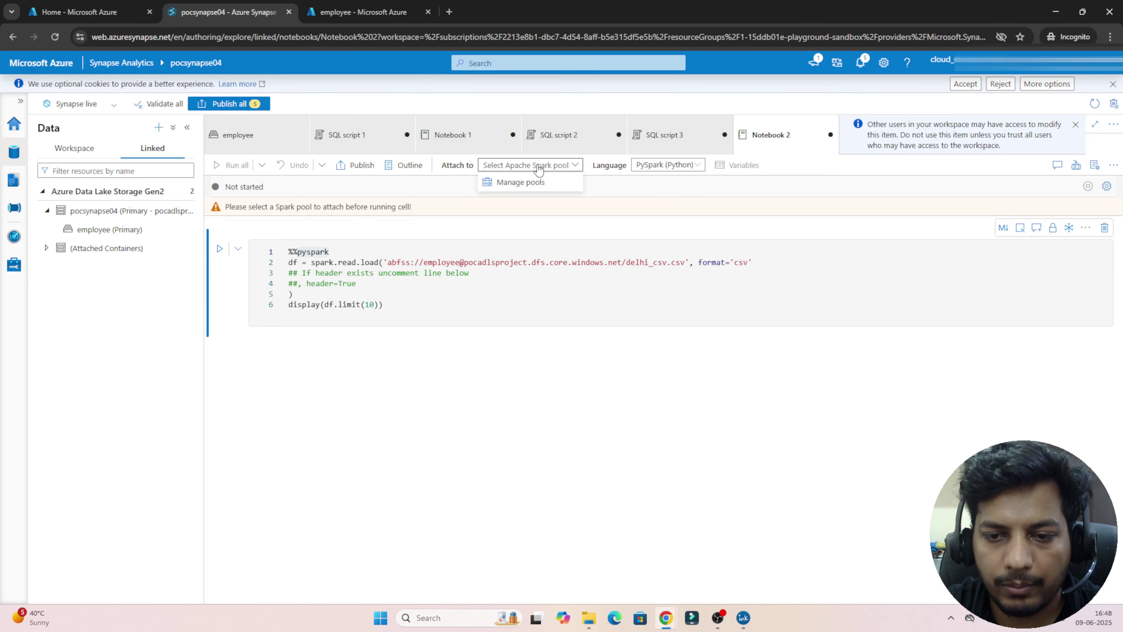
- Switch to the Azure portal, find the pocsynapse04 Synapse workspace, and start creating a new Apache Spark pool in it
click(538, 169)
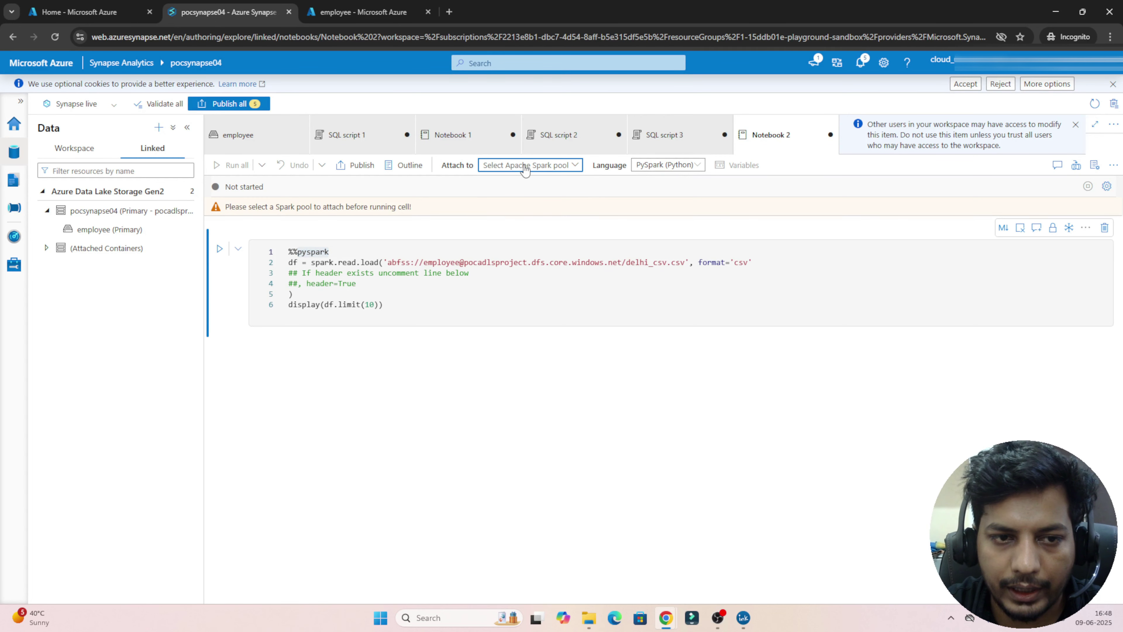
click(73, 5)
click(459, 59)
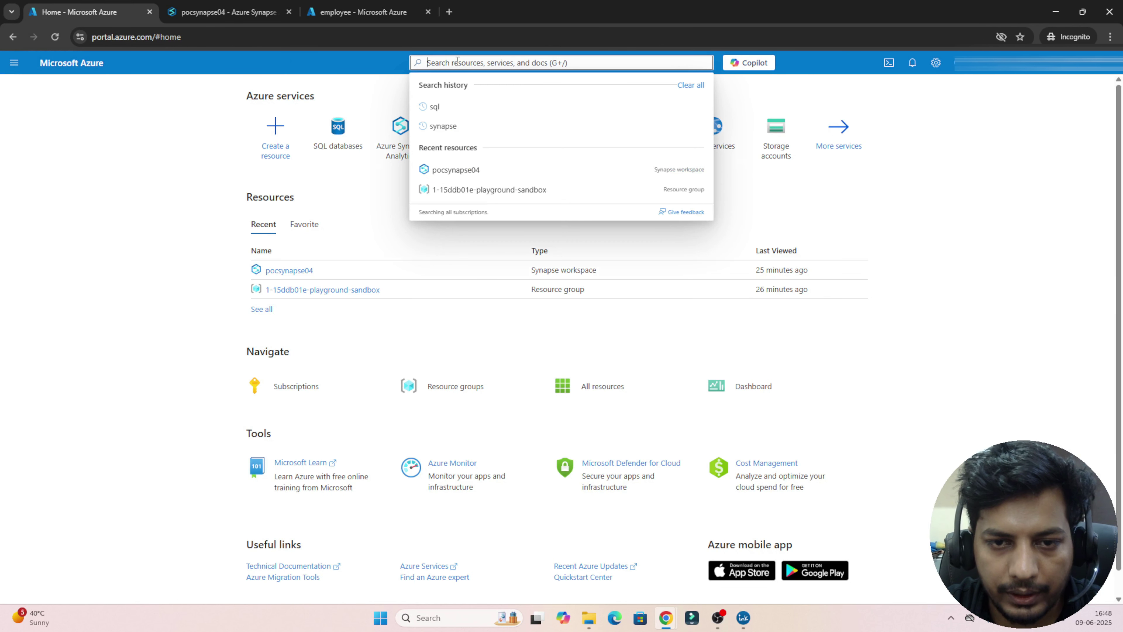
text(synaps)
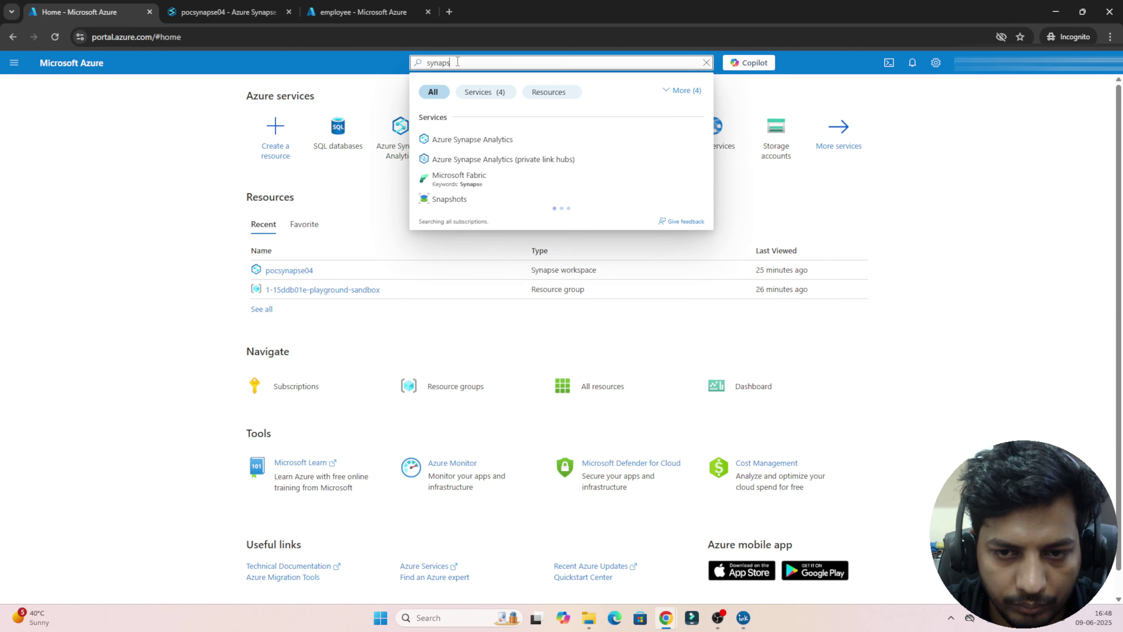
click(469, 139)
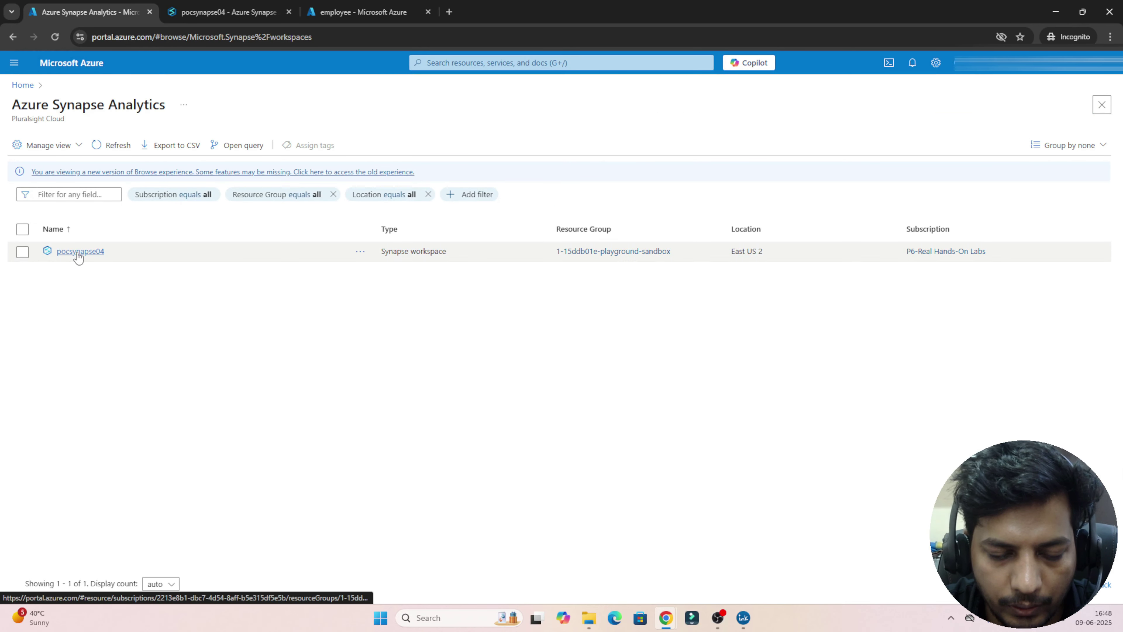
click(79, 255)
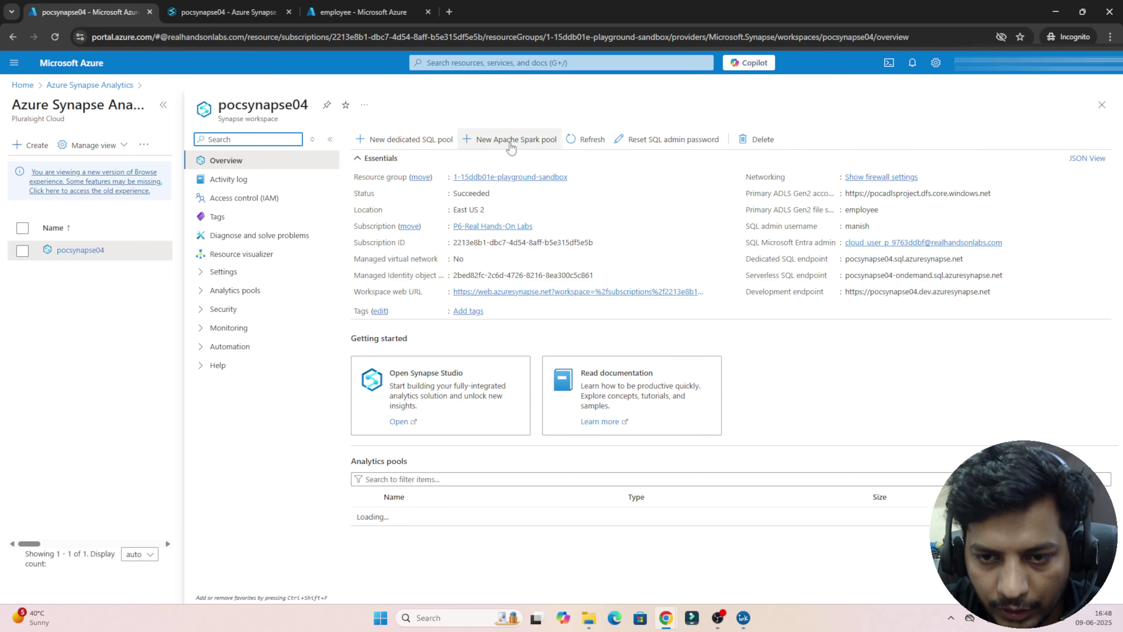
click(493, 142)
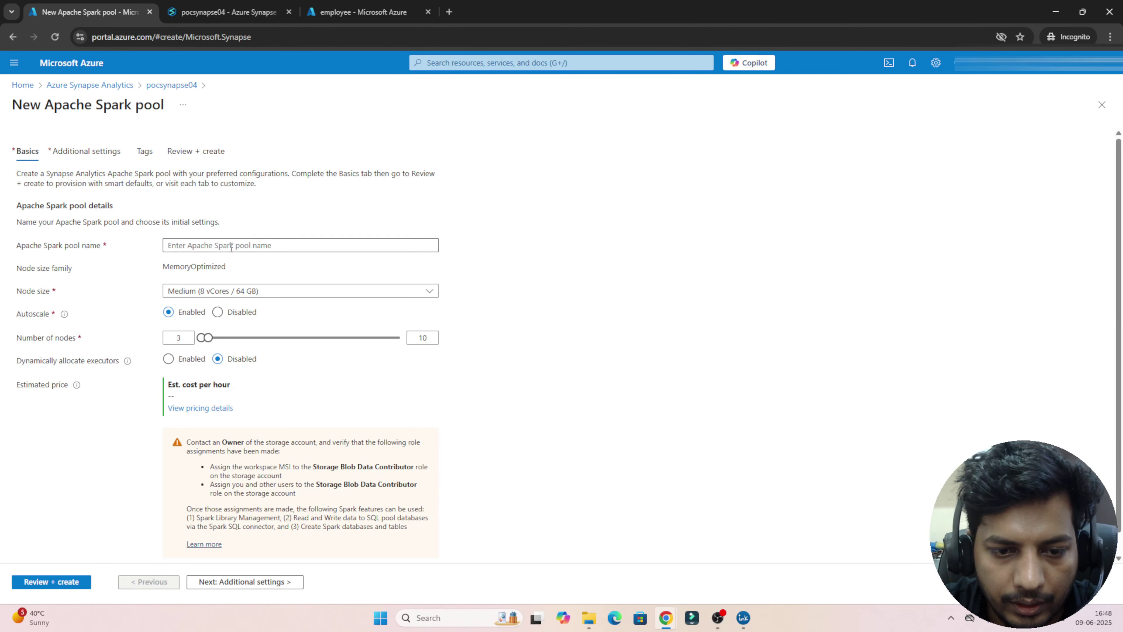
- Name the Apache Spark pool pocspark and choose the Small (4 vCores / 32 GB) node size
click(231, 245)
text(pocspark)
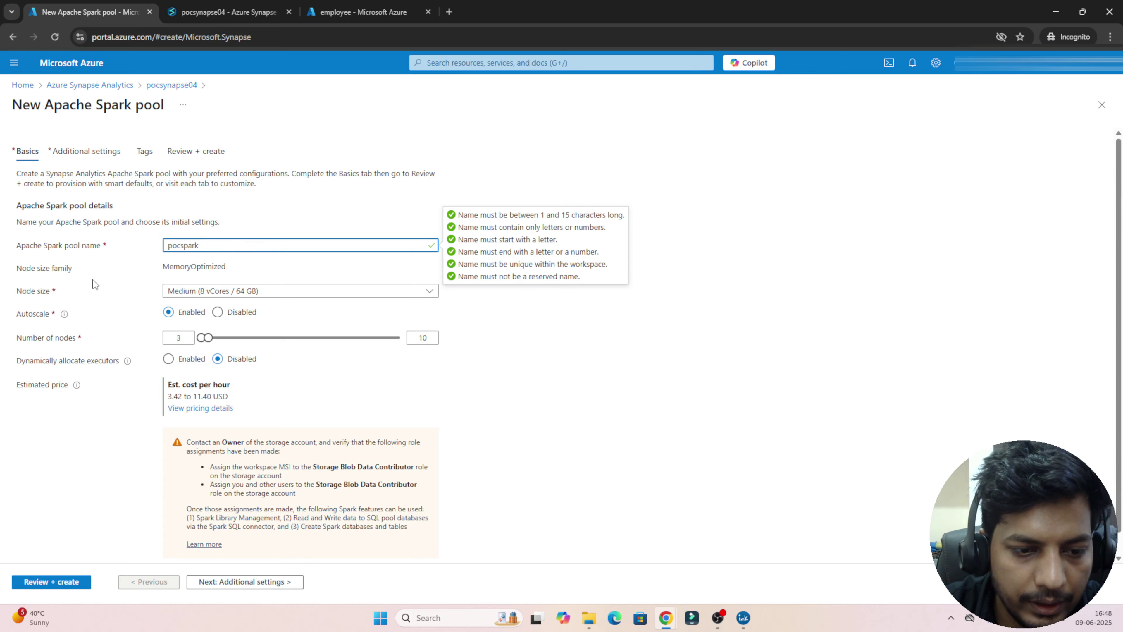
click(272, 292)
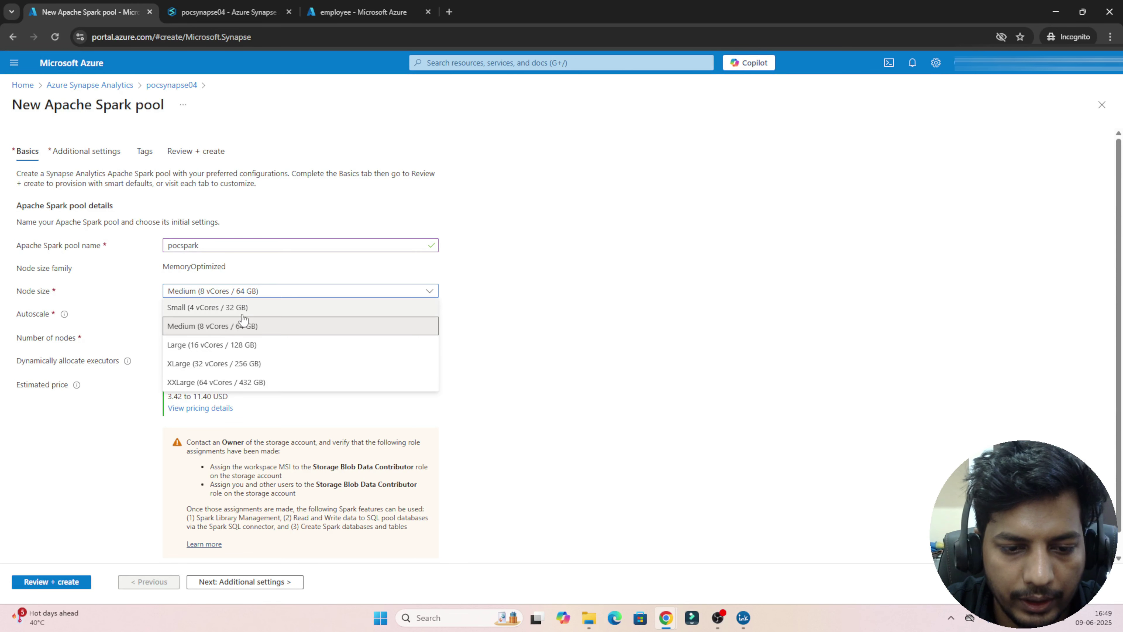
click(191, 309)
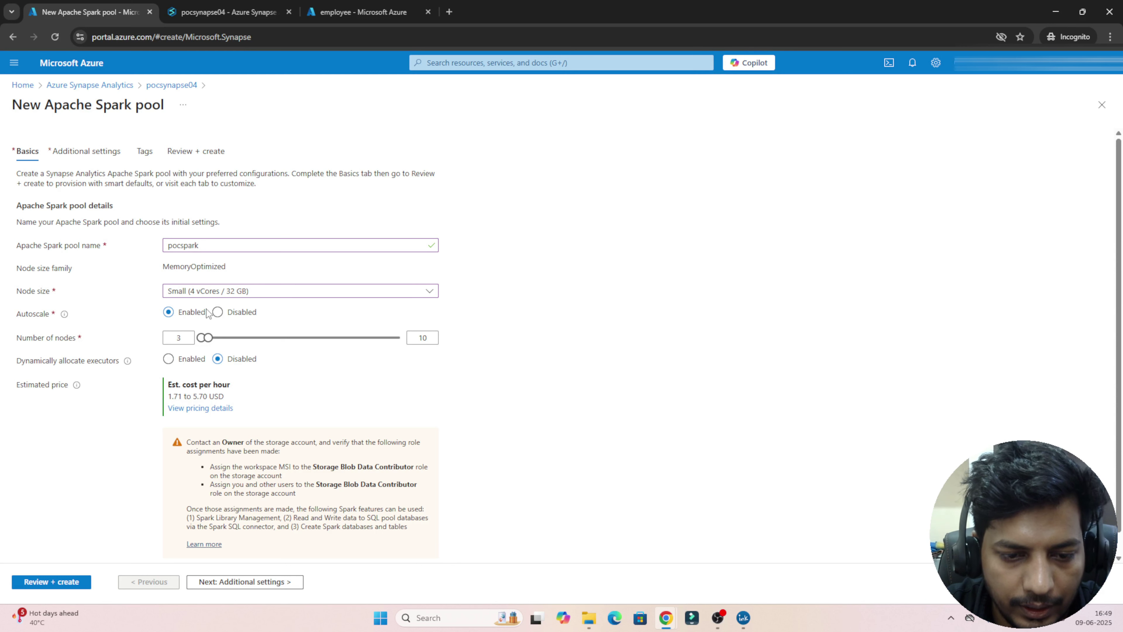
- Disable autoscale for the Spark pool and set the number of nodes to 3
click(233, 316)
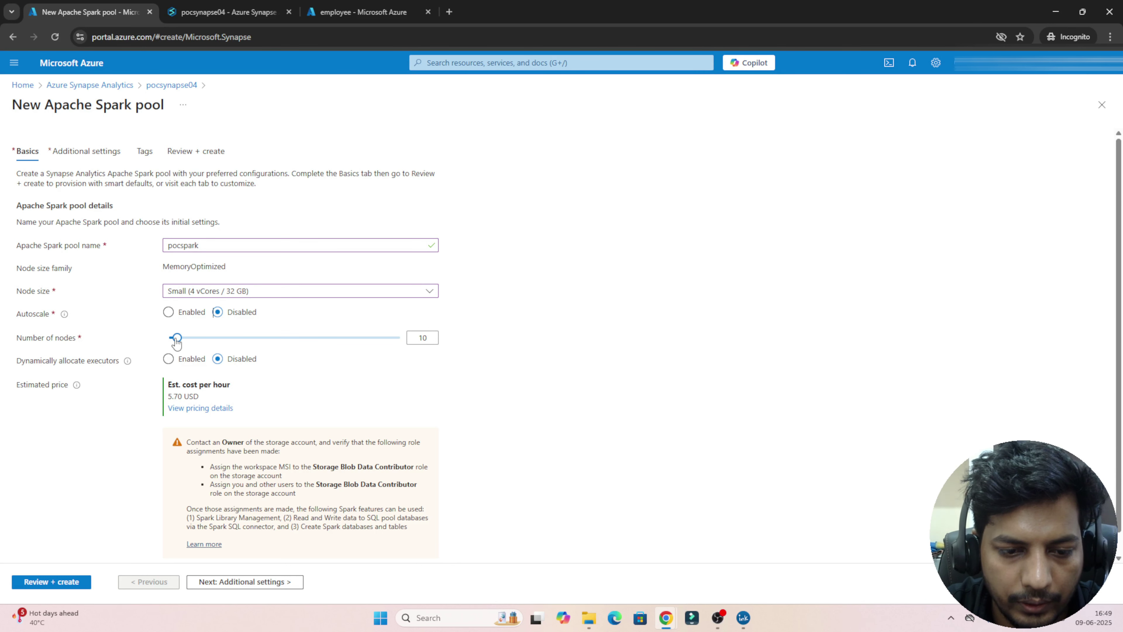
mouse_move(178, 342)
drag(178, 342, 162, 343)
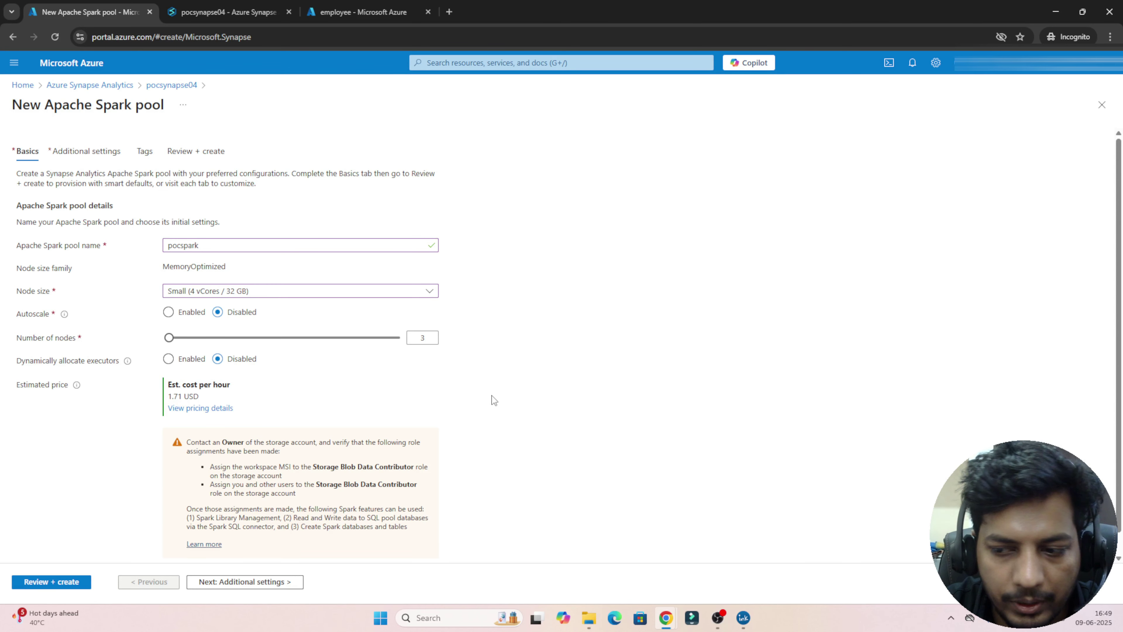
scroll(771, 516, down, 1)
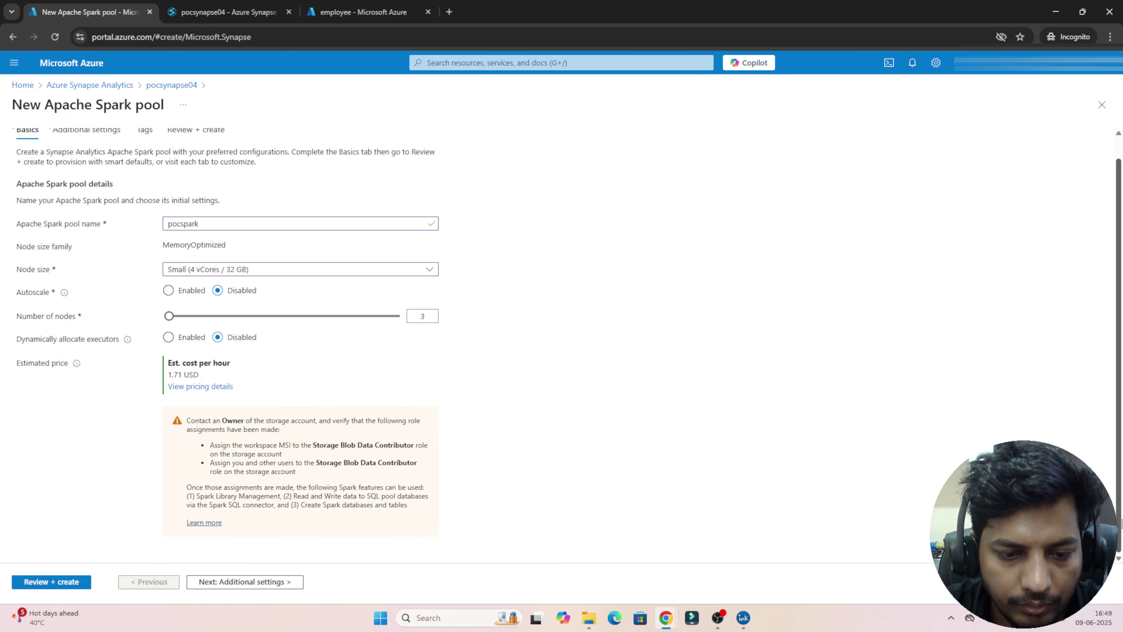
- In the Spark pool's additional settings, disable automatic pausing and session level packages
click(269, 583)
click(218, 222)
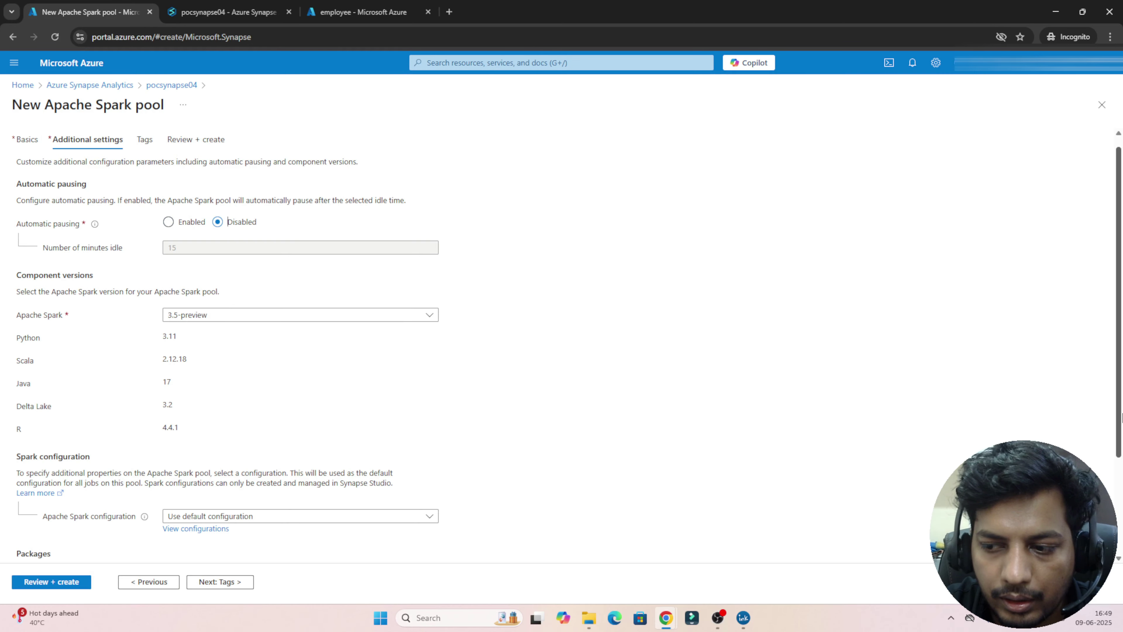
scroll(898, 366, down, 3)
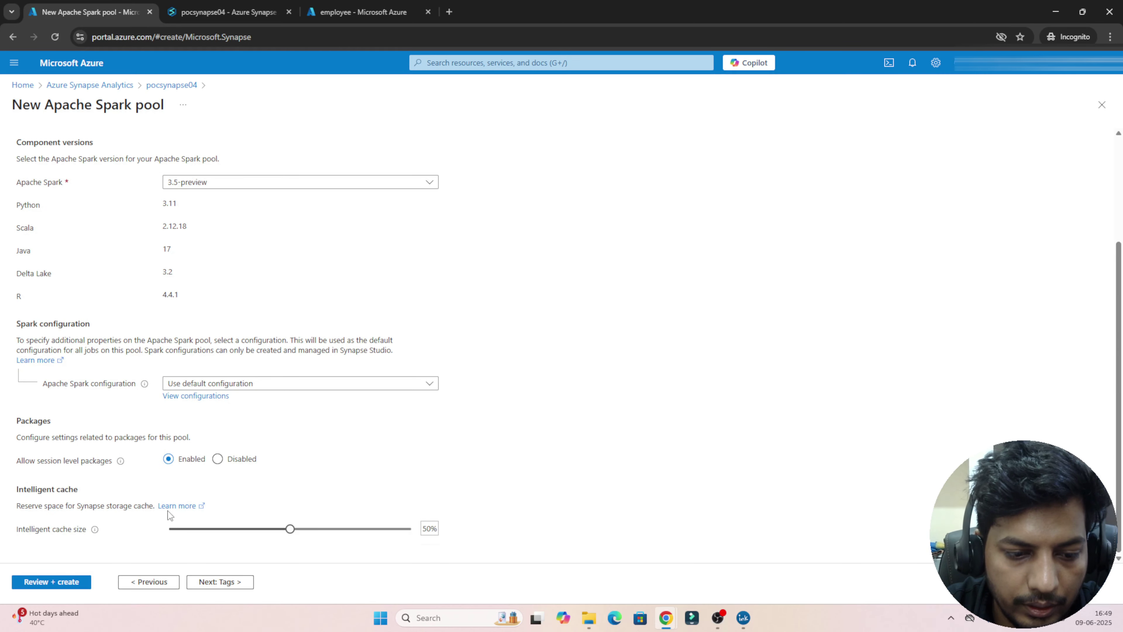
click(218, 459)
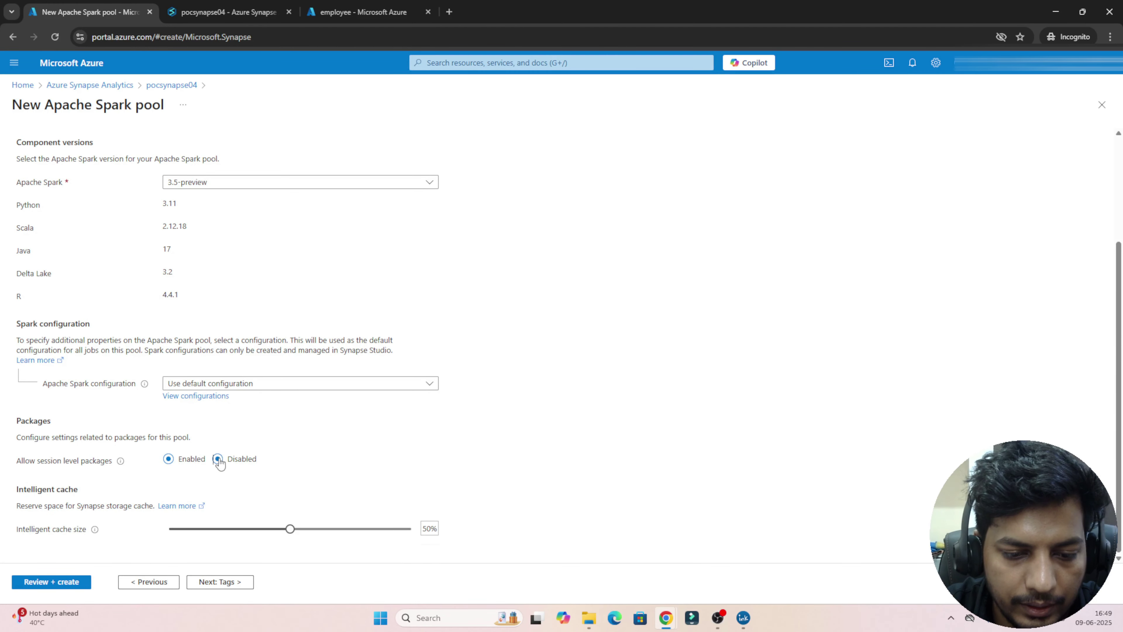
- Set the Spark pool's intelligent cache size to 0%
click(222, 582)
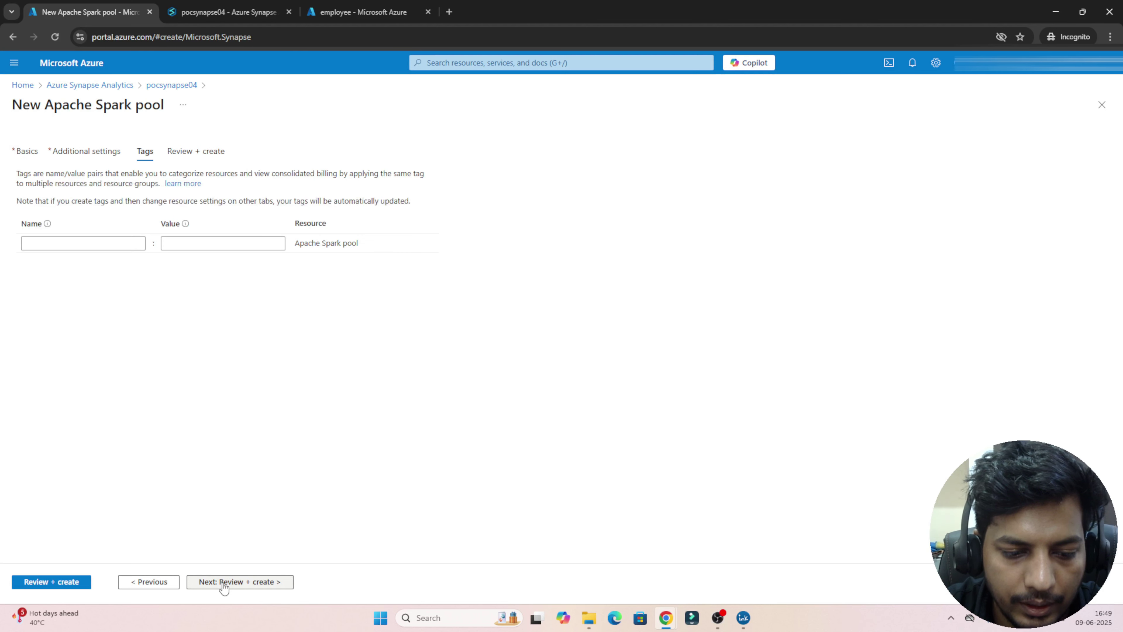
click(169, 584)
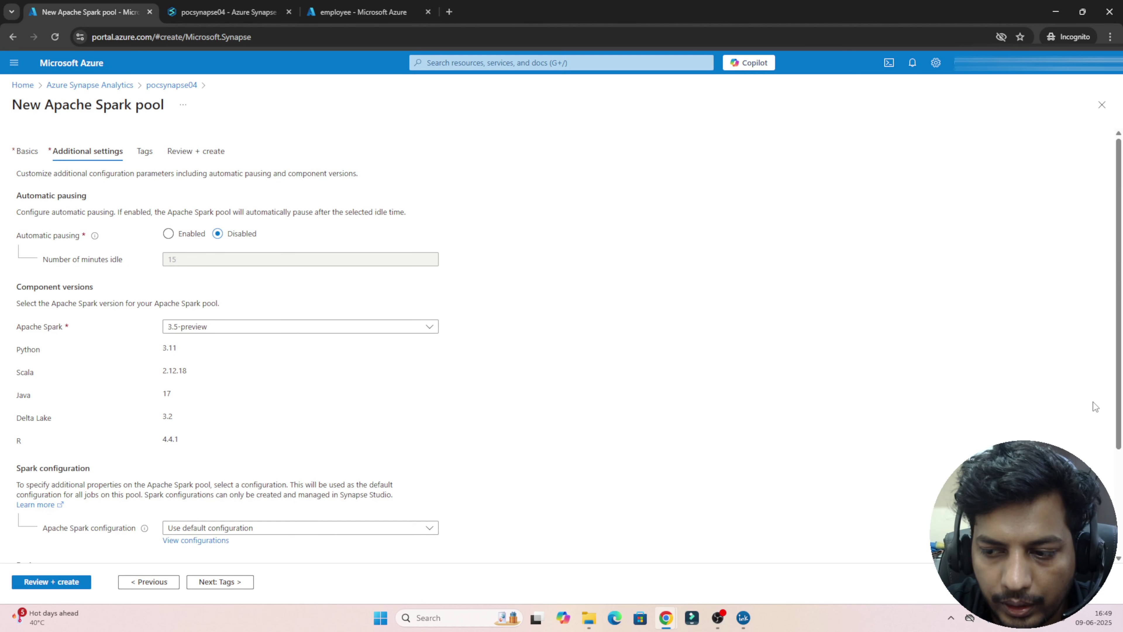
scroll(1093, 403, down, 3)
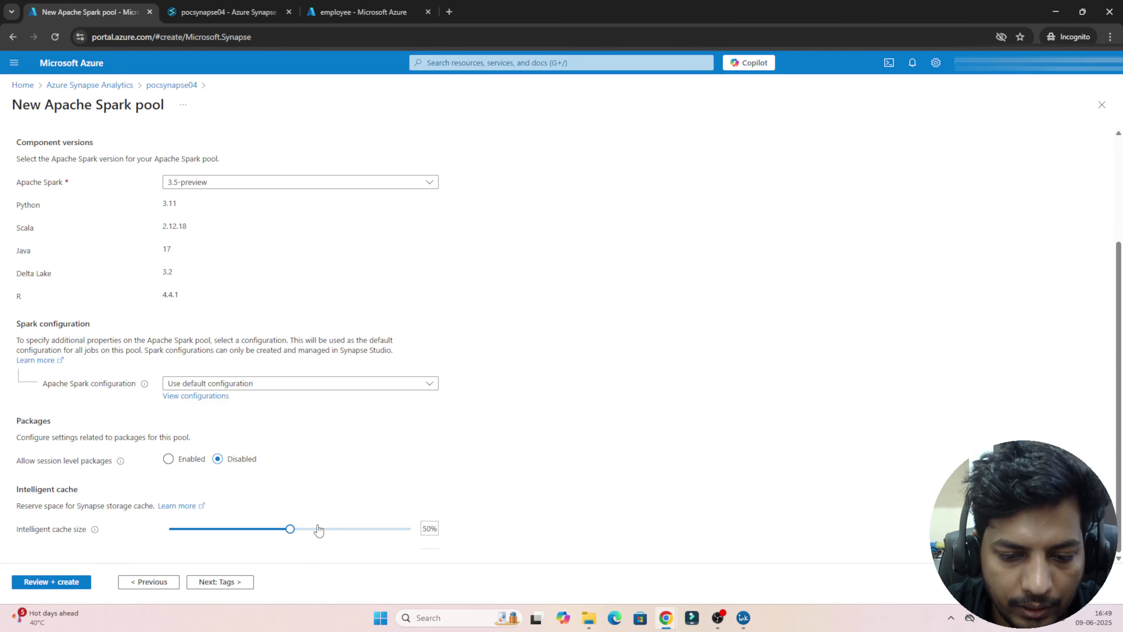
drag(290, 529, 168, 529)
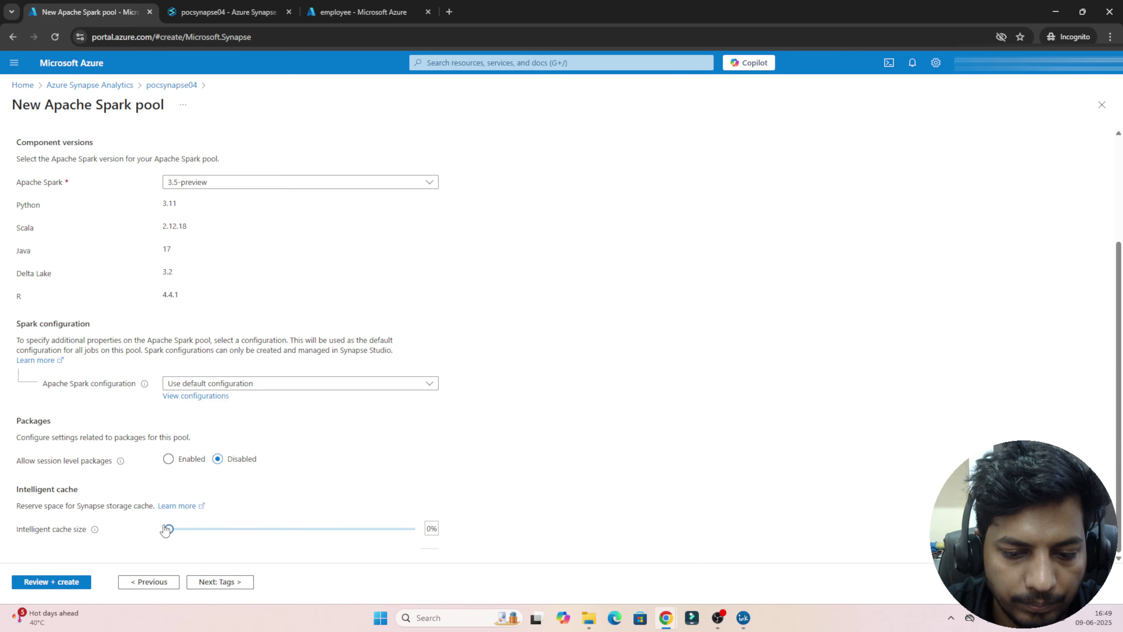
- Leave the Spark pool's tags empty, then review the configuration and create the pool
click(234, 582)
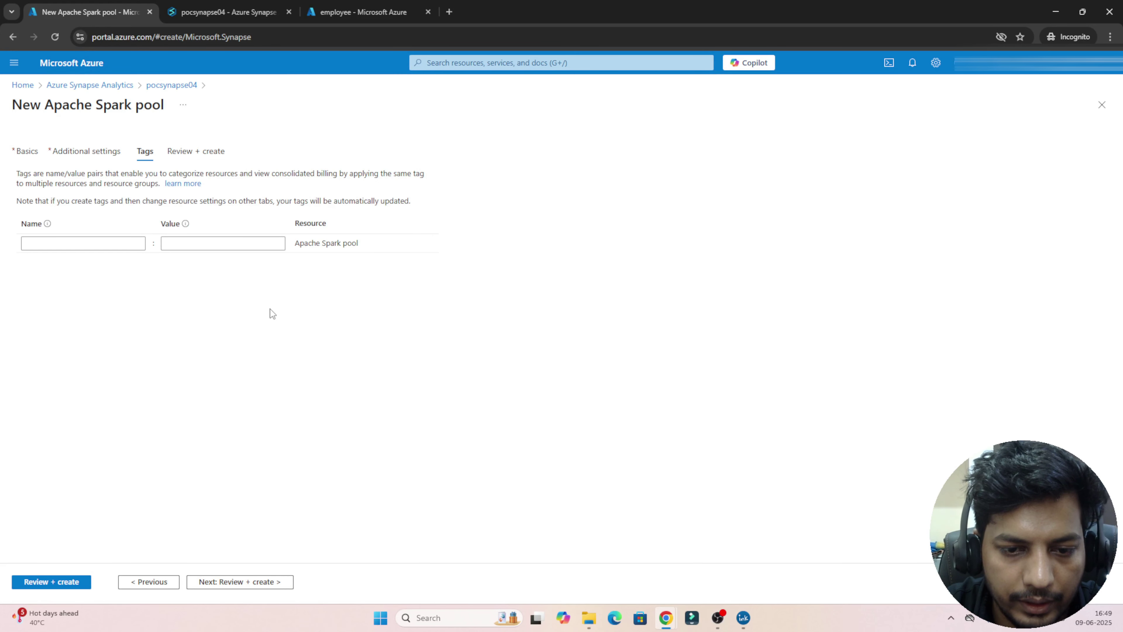
click(233, 581)
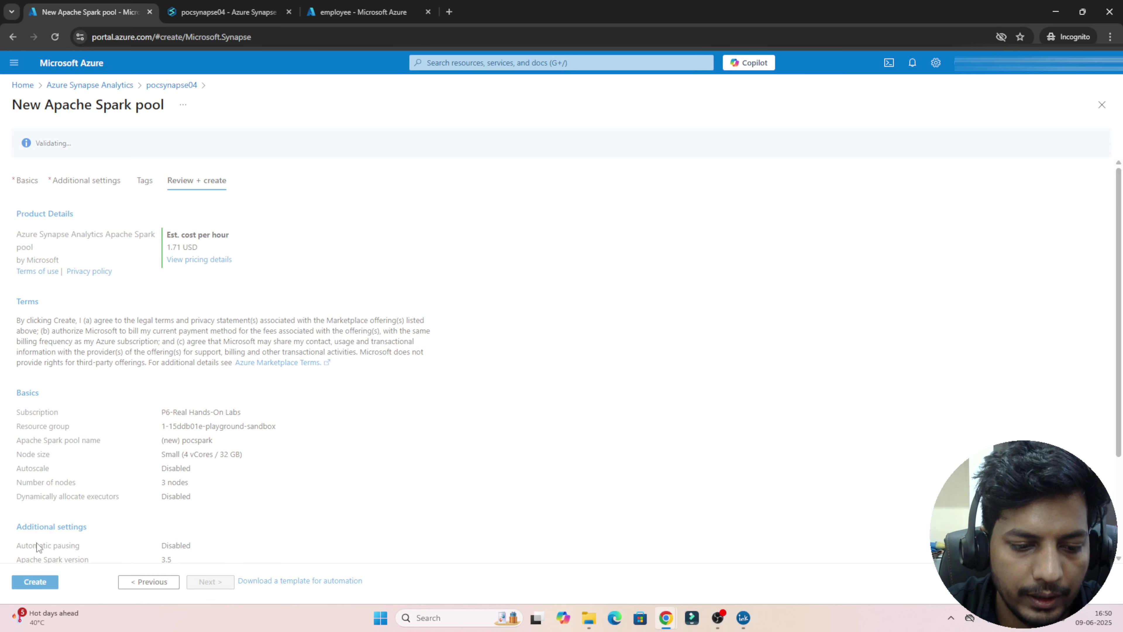
click(36, 582)
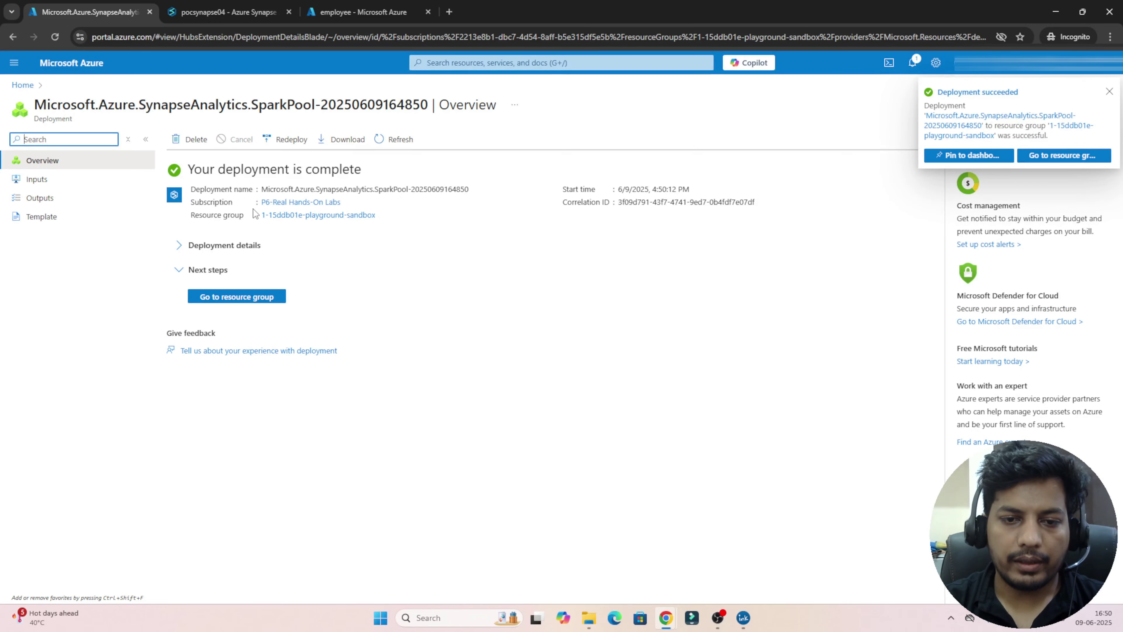
- Return to Notebook 2 in Synapse Studio and attach it to the pocspark Spark pool
click(230, 4)
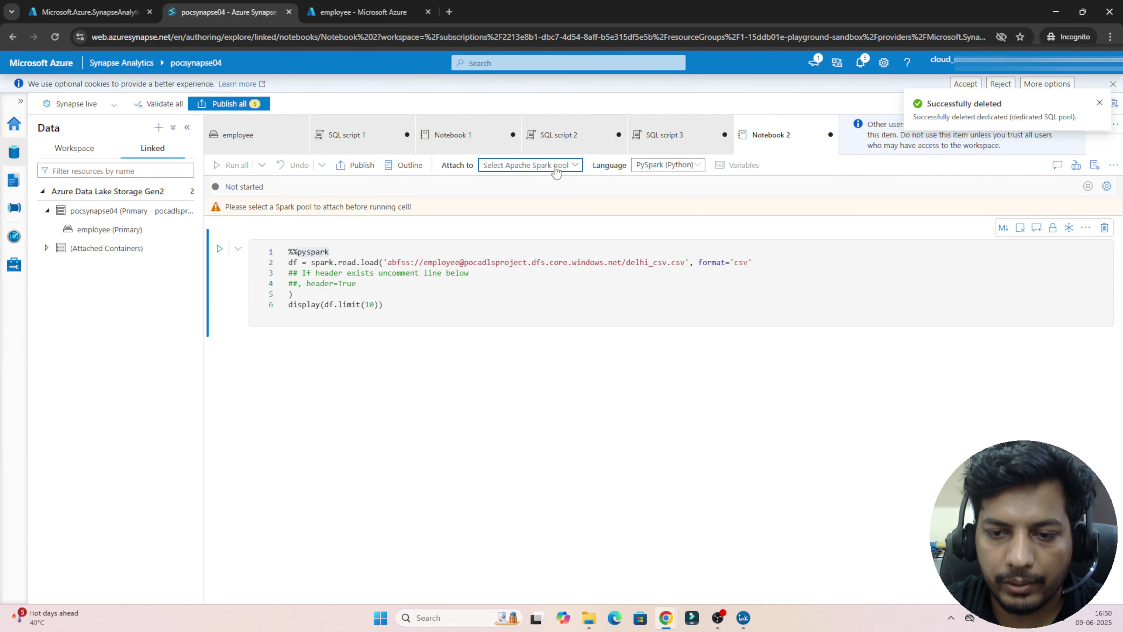
click(573, 167)
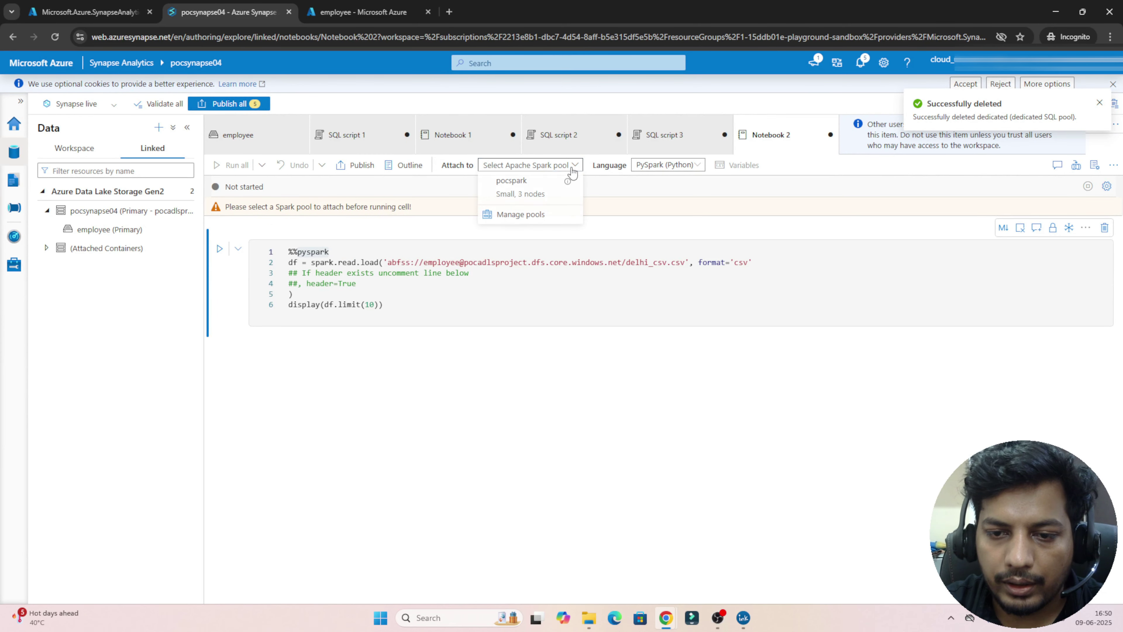
click(527, 195)
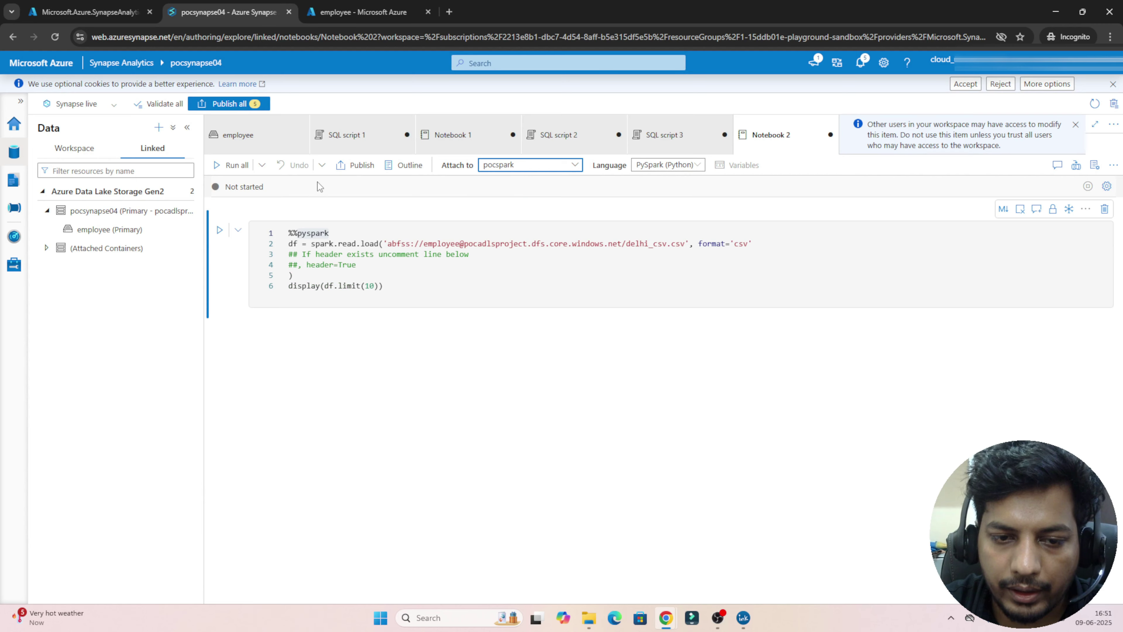
double_click(246, 186)
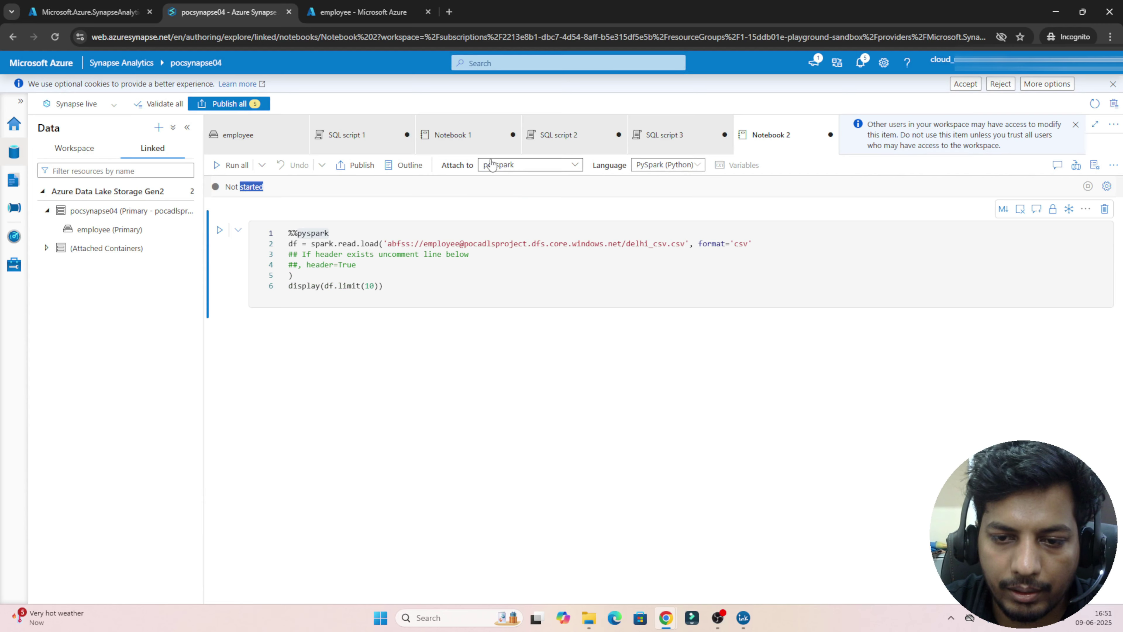
- Run the PySpark cell that loads delhi_csv.csv, and keep running onward through the new empty cells below it
click(374, 256)
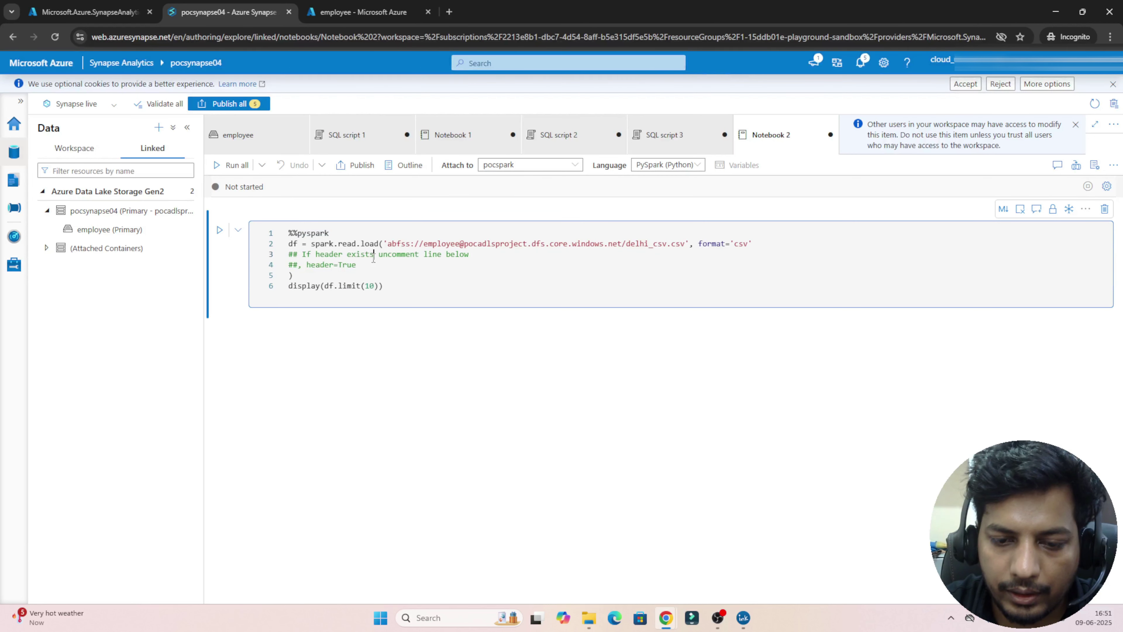
key(shift+Return)
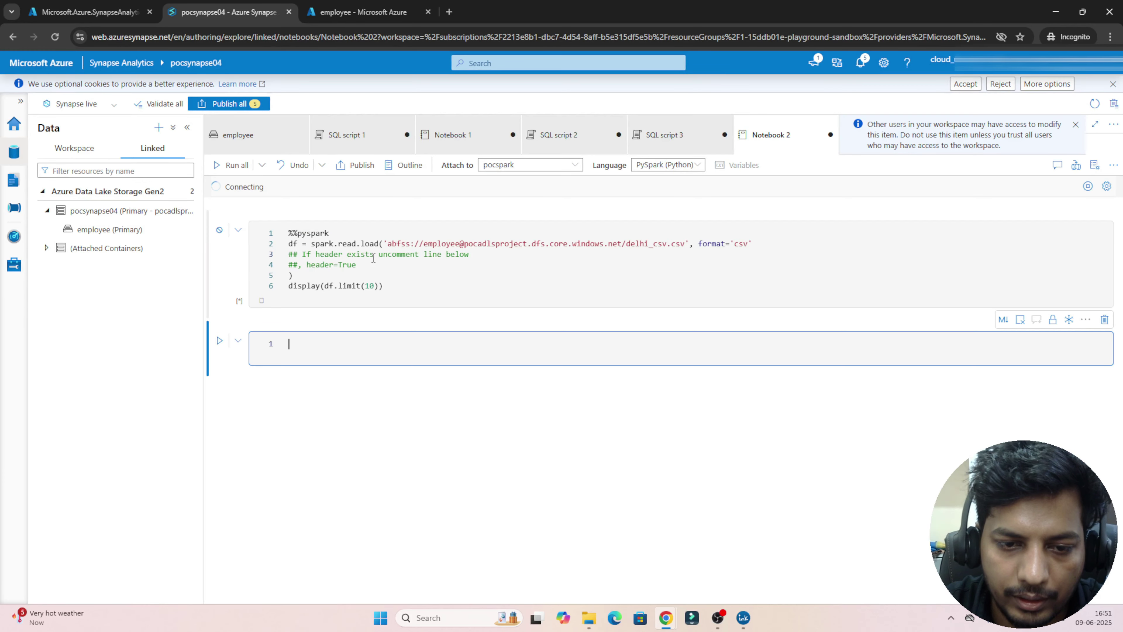
key(shift+Return)
key(shift+Return)
key(shift+Return)
key(shift+Return)
key(shift+Return)
key(shift+Return)
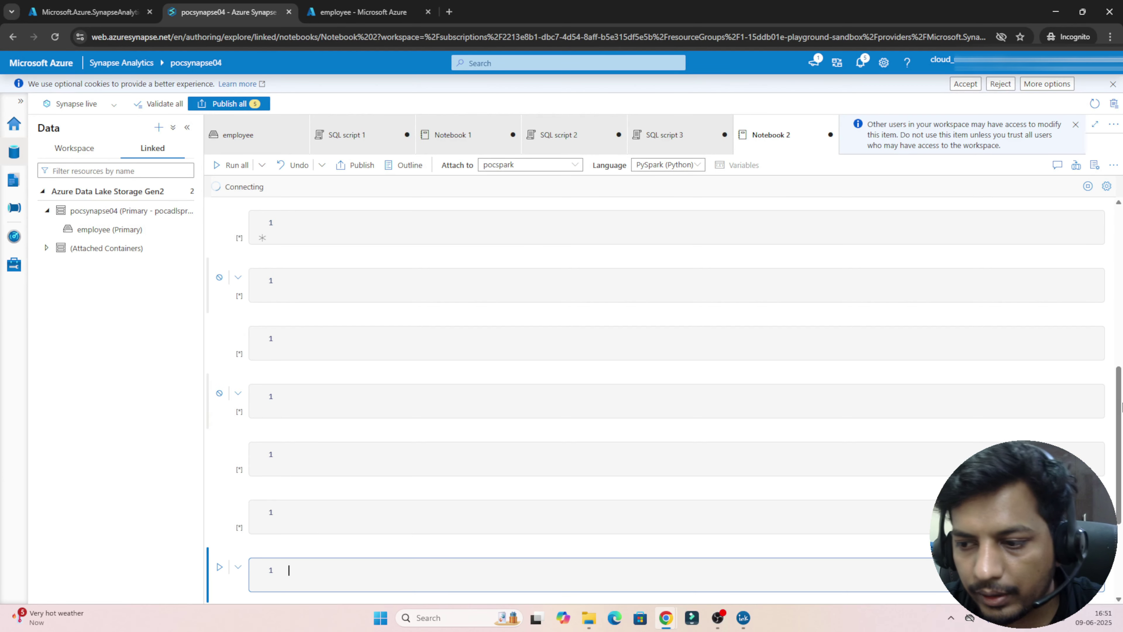
- Examine the session status, the file path, DataFrame and display call in the first cell, and the attached Spark pool
drag(1118, 411, 1113, 365)
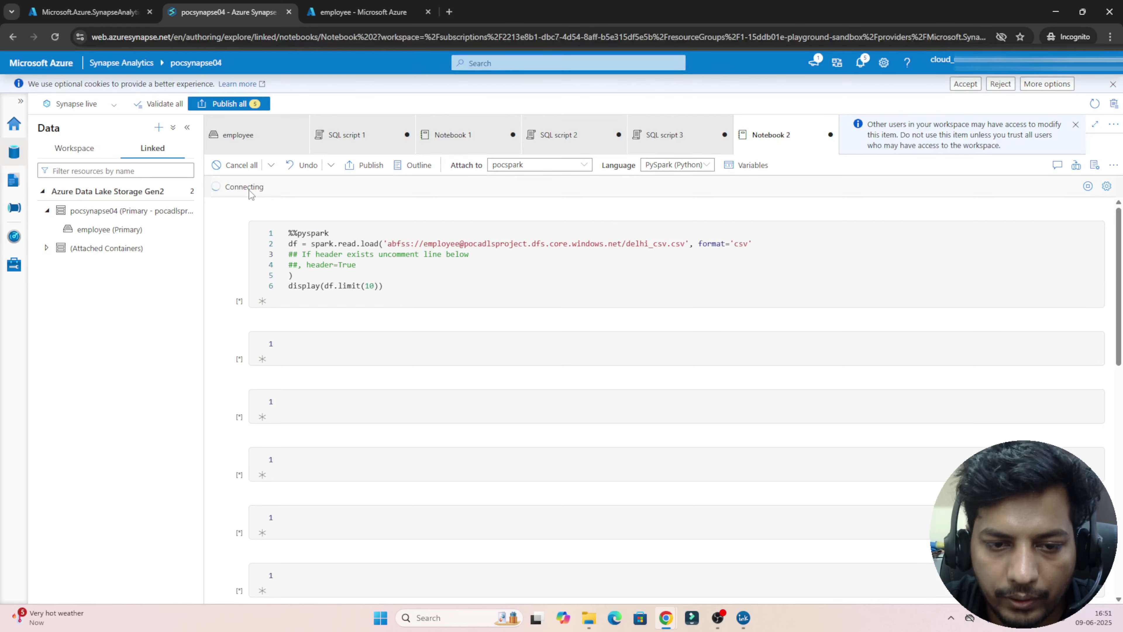
double_click(235, 187)
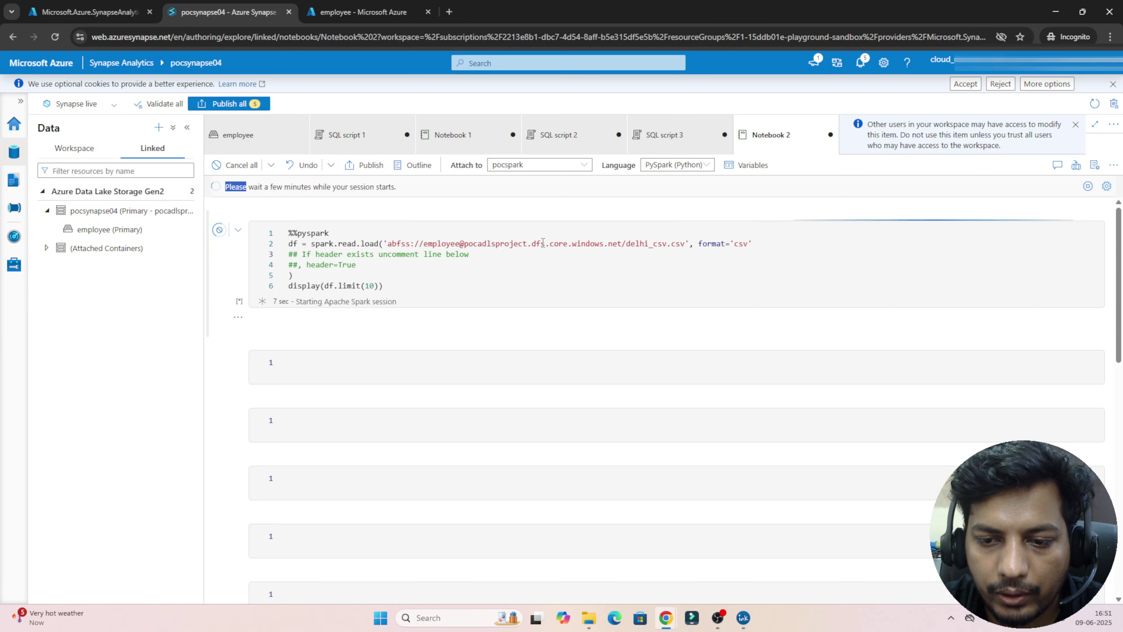
drag(541, 244, 686, 243)
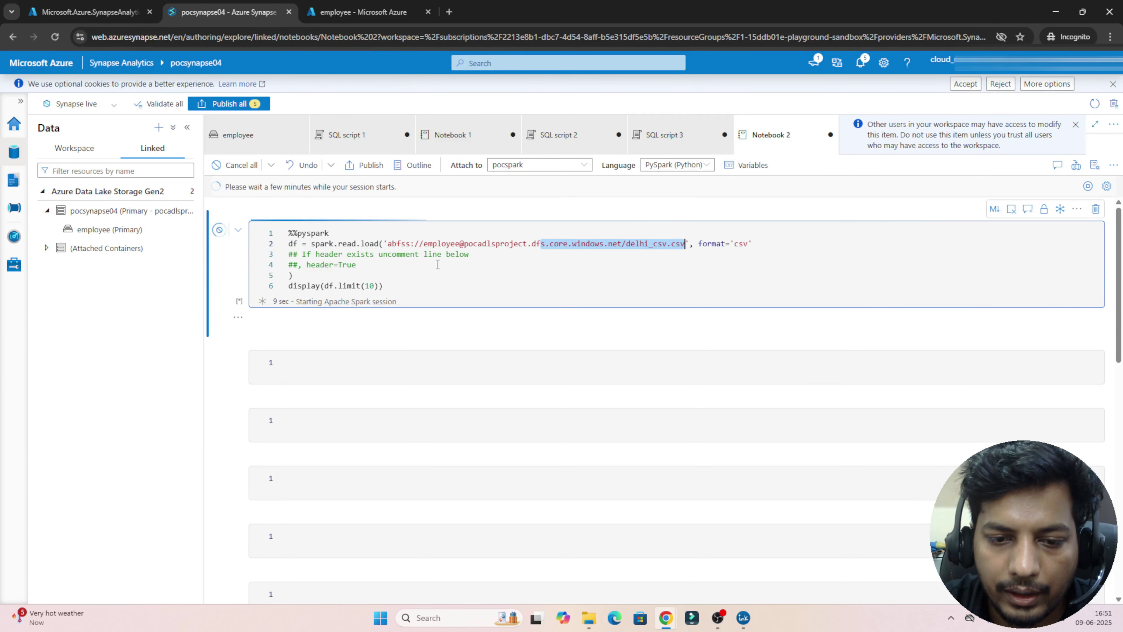
click(293, 244)
double_click(293, 245)
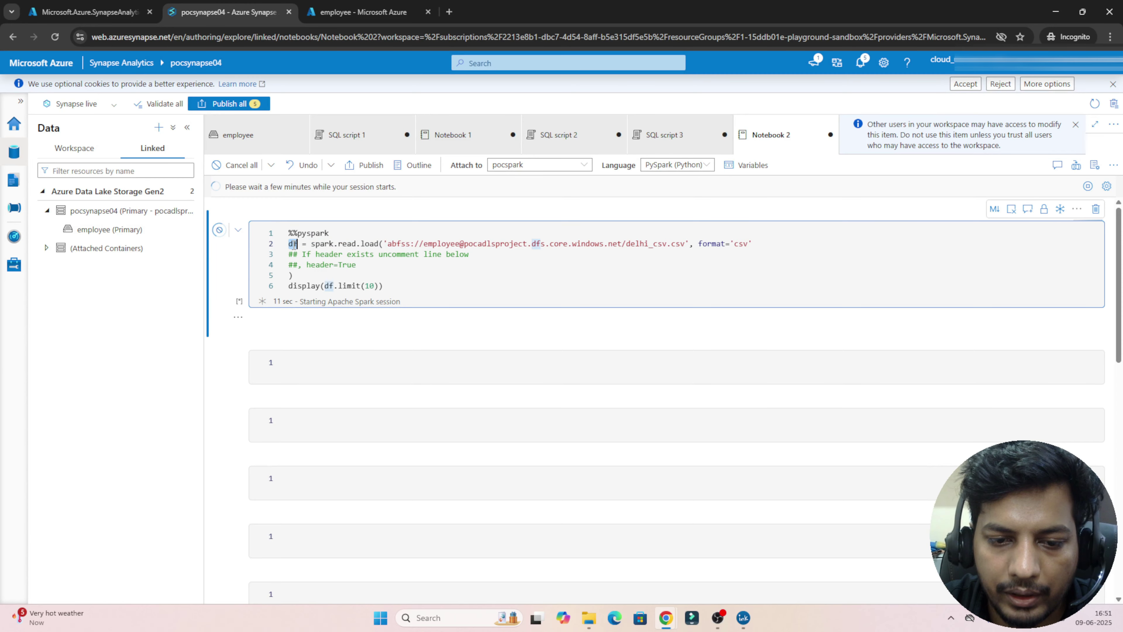
drag(307, 286, 393, 286)
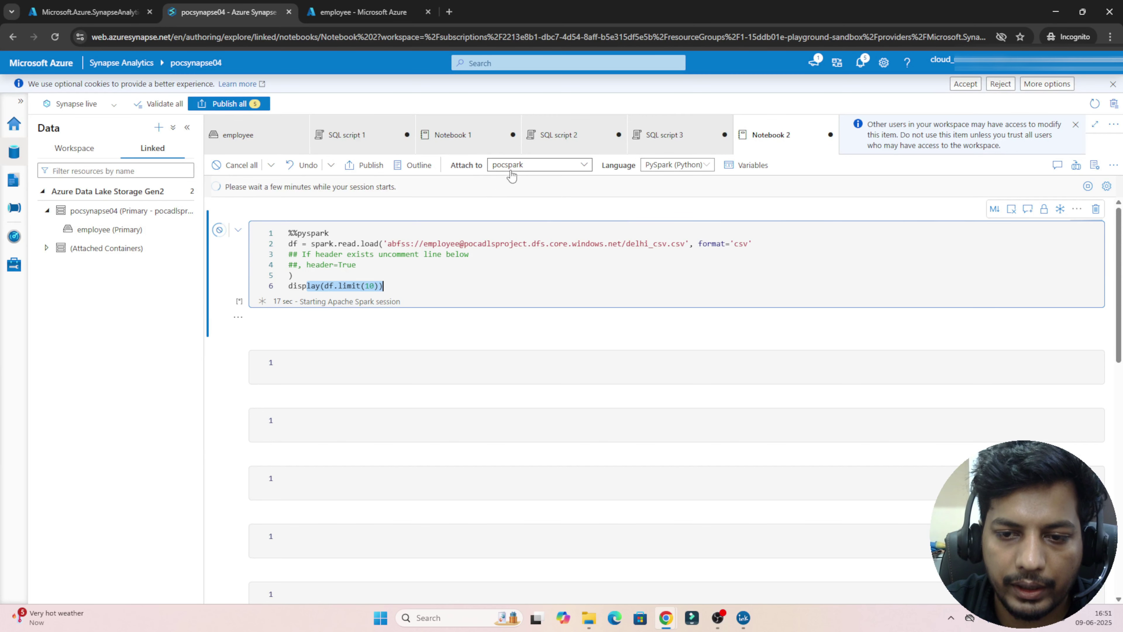
click(532, 168)
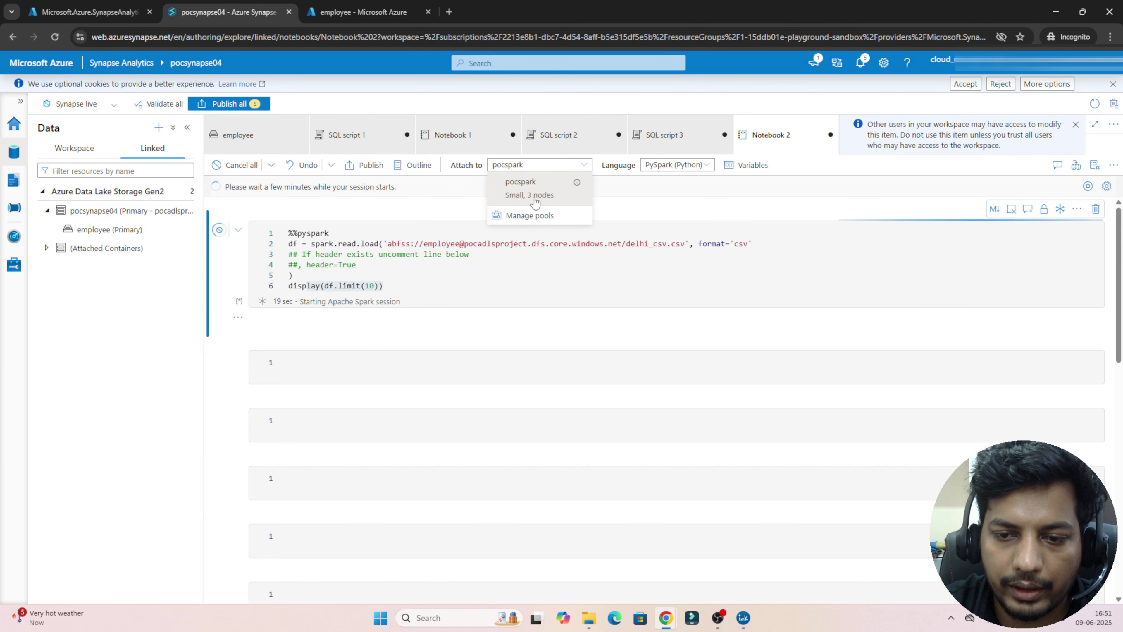
- Examine the executed cell's output table together with the DataFrame variable, employee container path and commented header option in its code
click(485, 267)
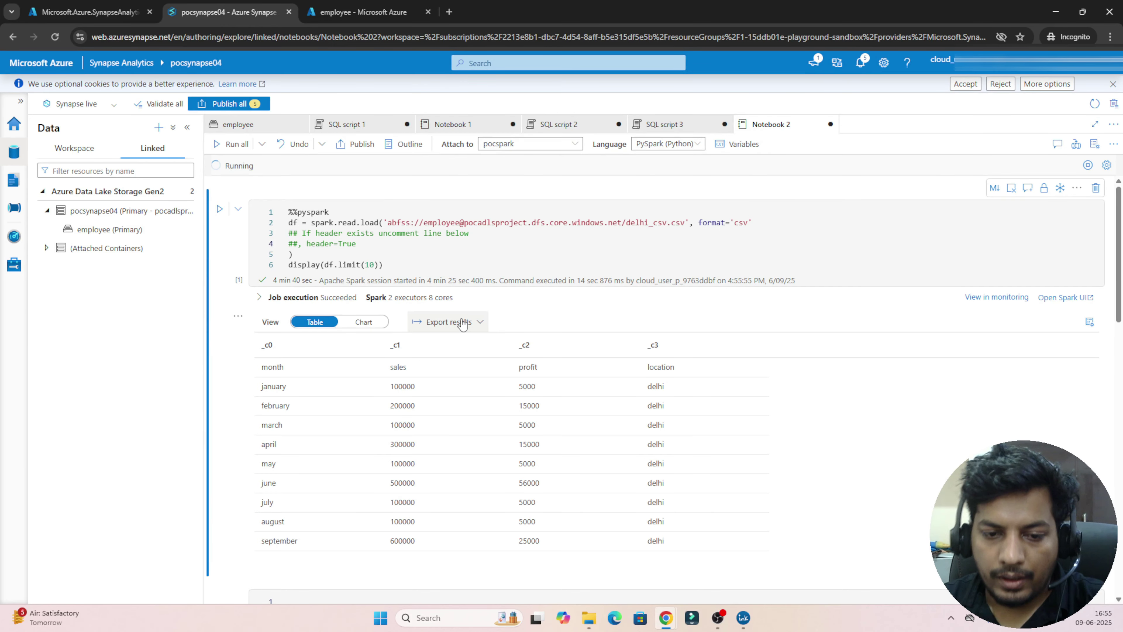
click(423, 256)
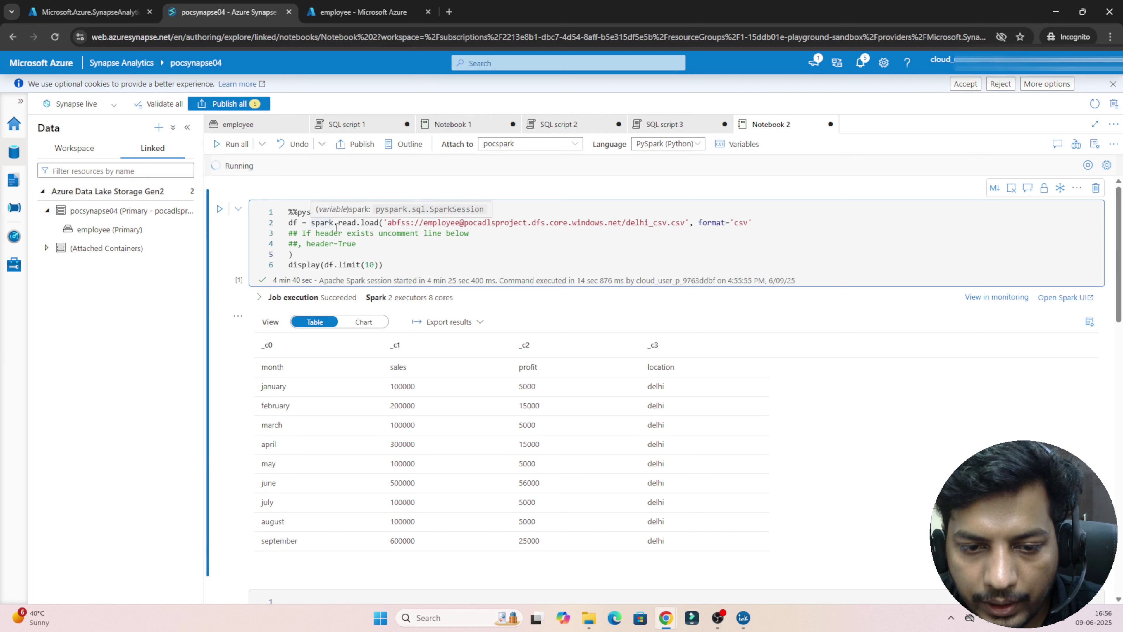
double_click(293, 223)
double_click(459, 222)
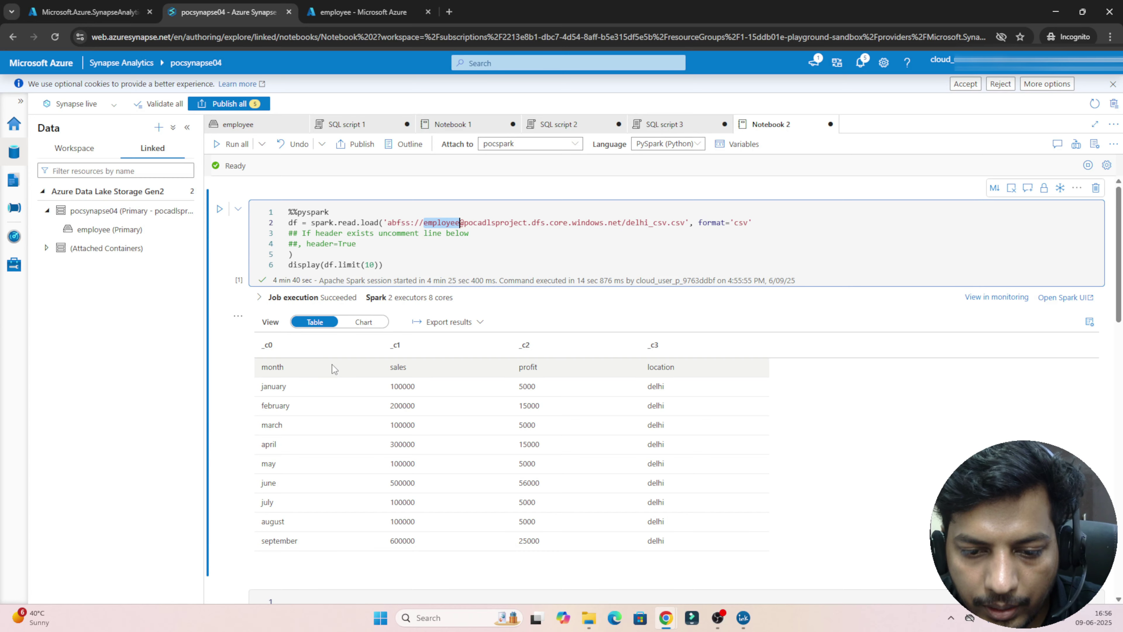
click(525, 277)
click(538, 246)
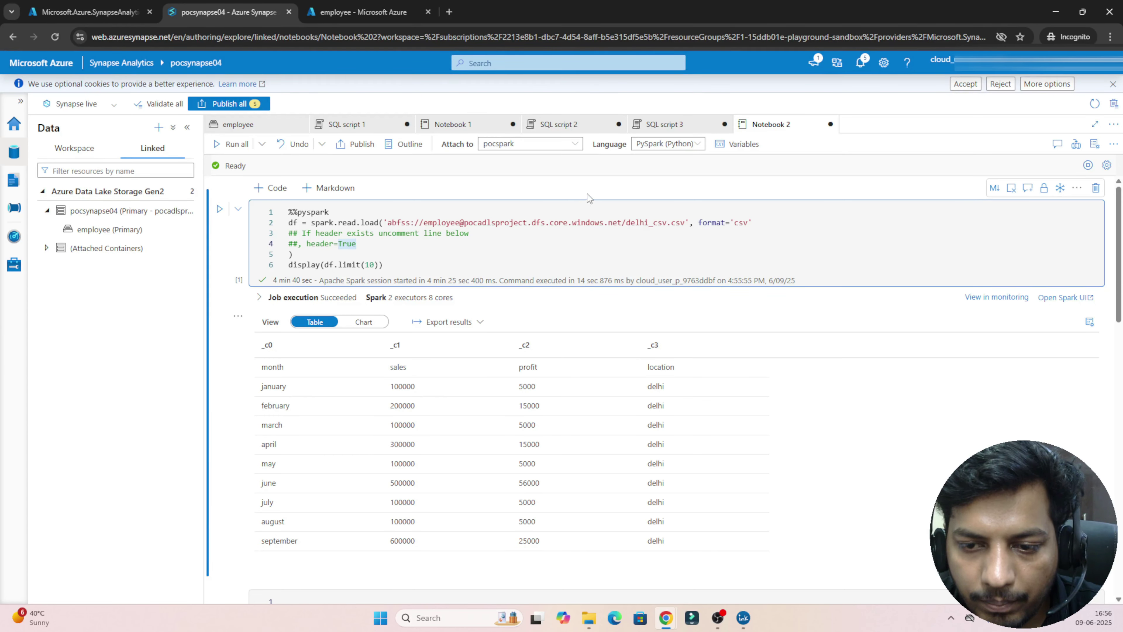
click(539, 260)
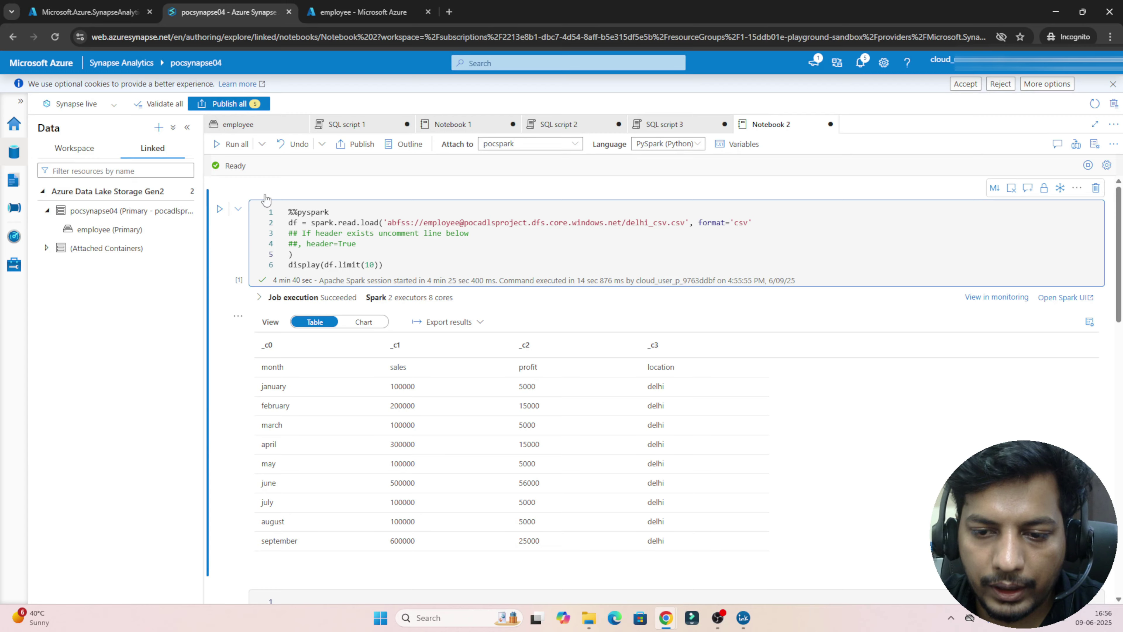
- Create a folder named clean in the employee container of the linked primary storage
click(15, 213)
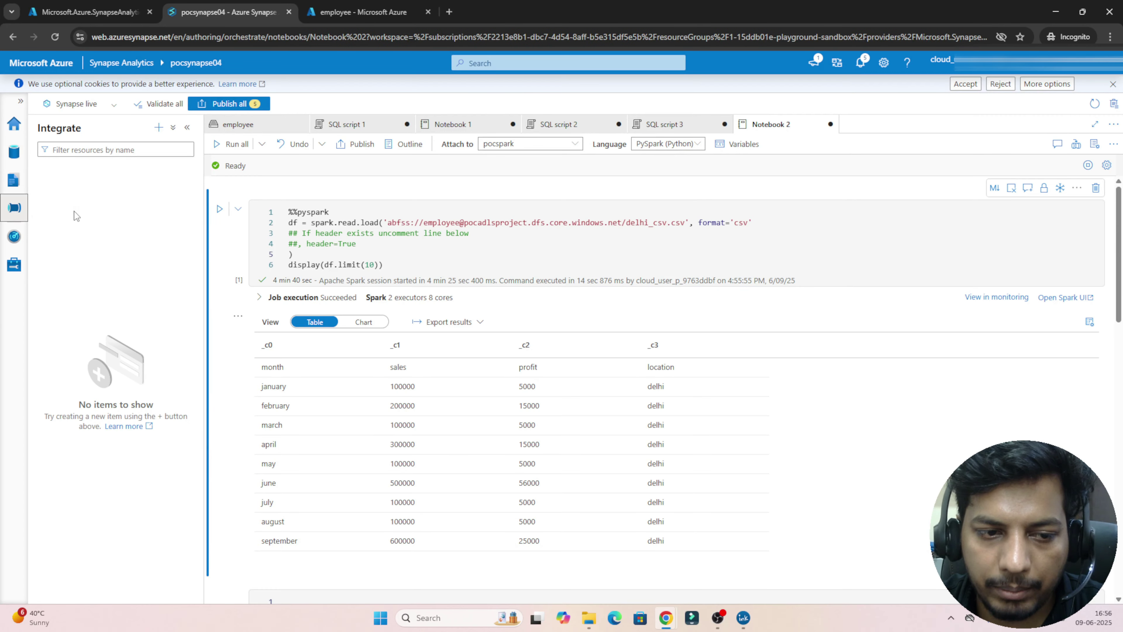
click(14, 153)
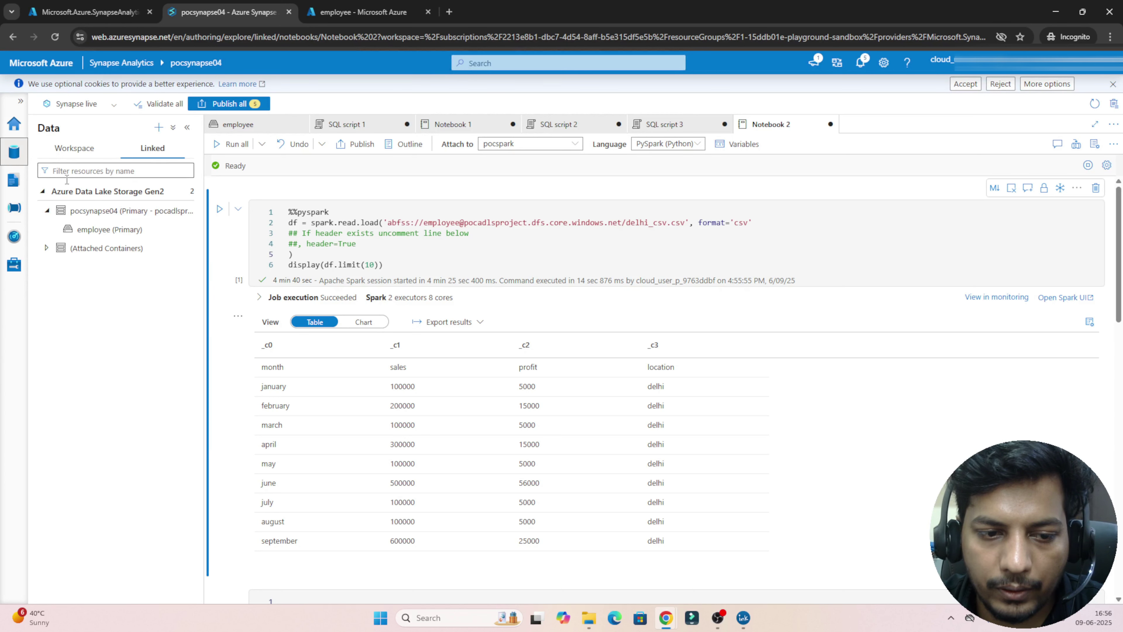
click(100, 233)
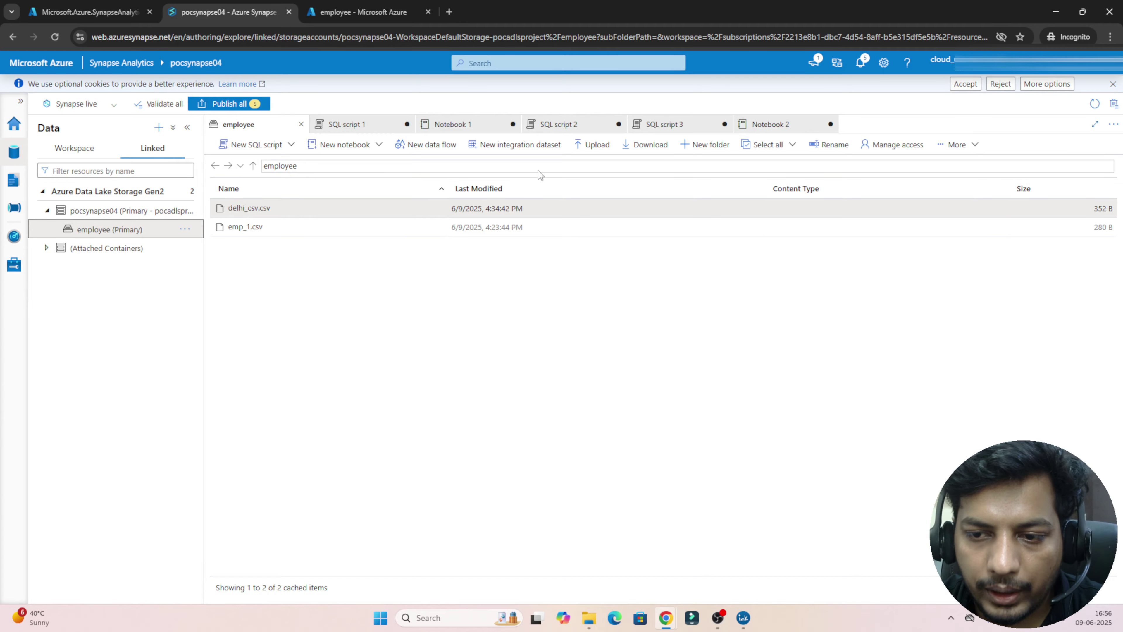
click(703, 152)
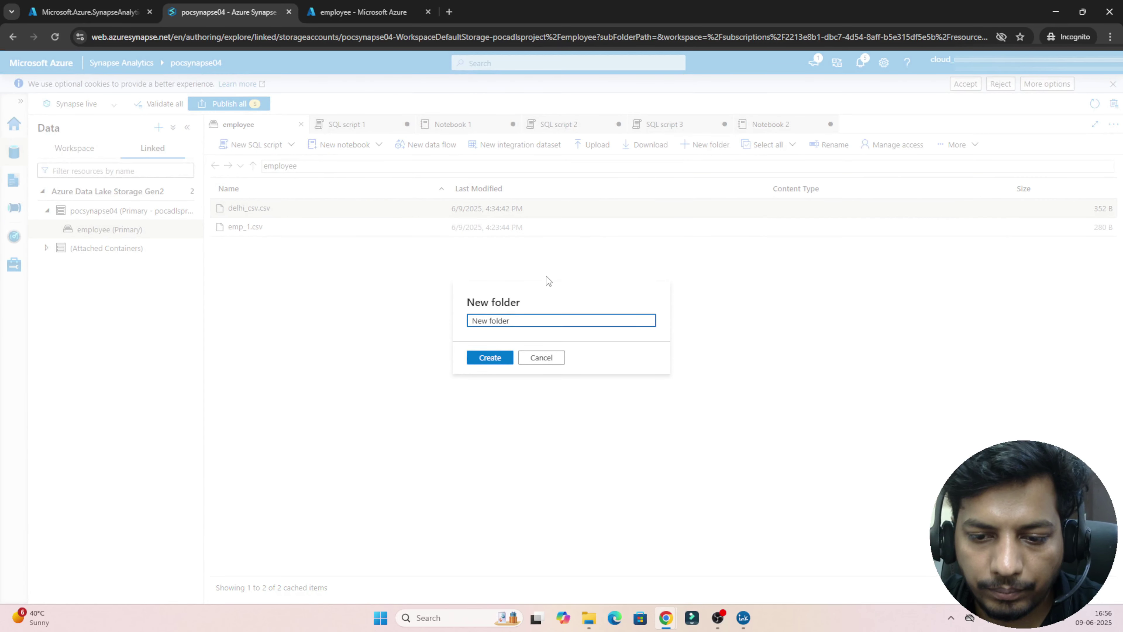
key(ctrl+a)
text(c)
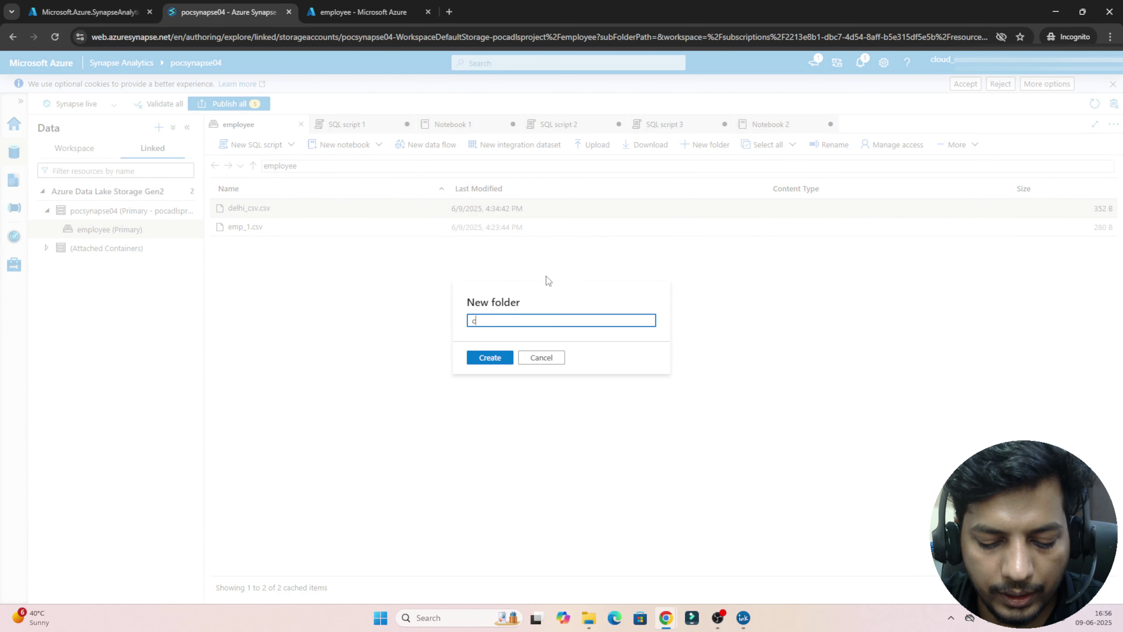
text(lean)
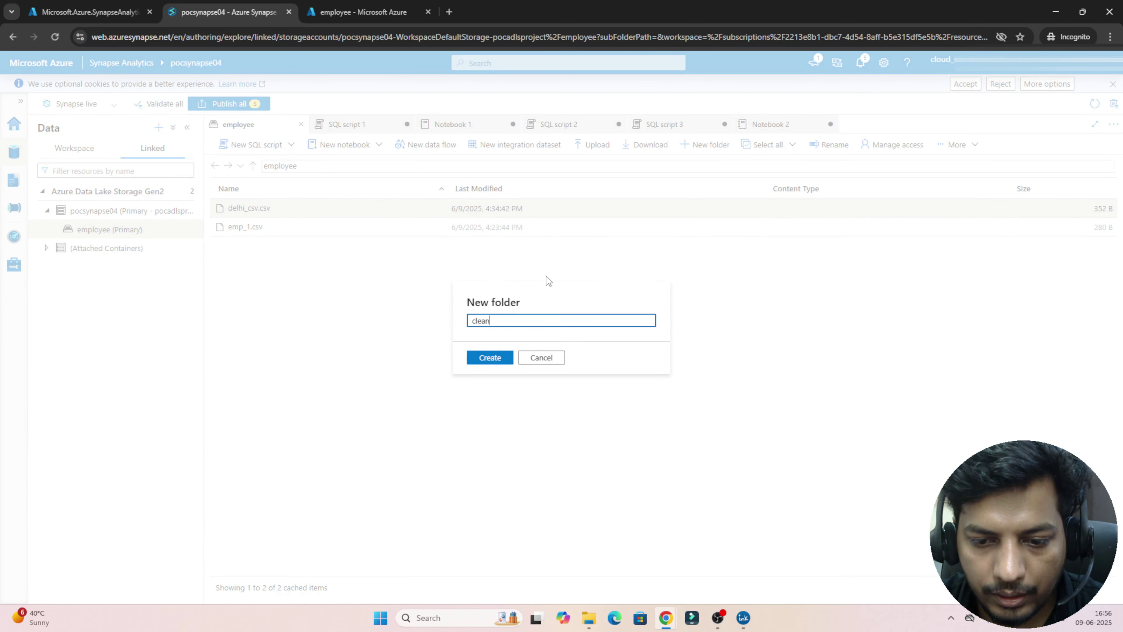
click(490, 359)
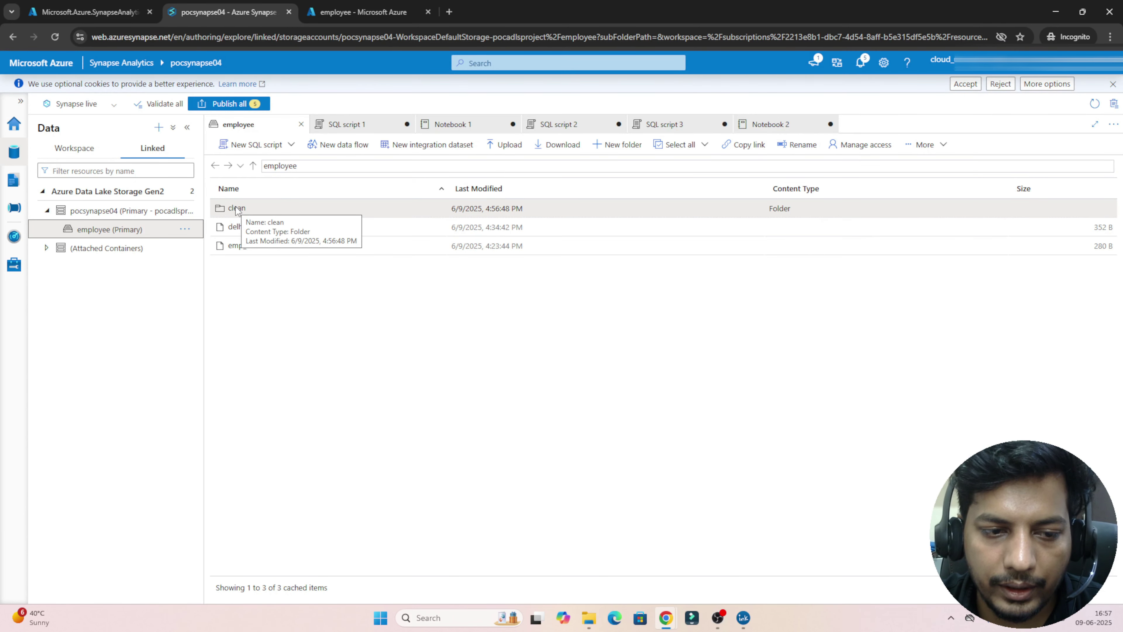
- Create a new pipeline and place a Copy data activity on its canvas
click(15, 209)
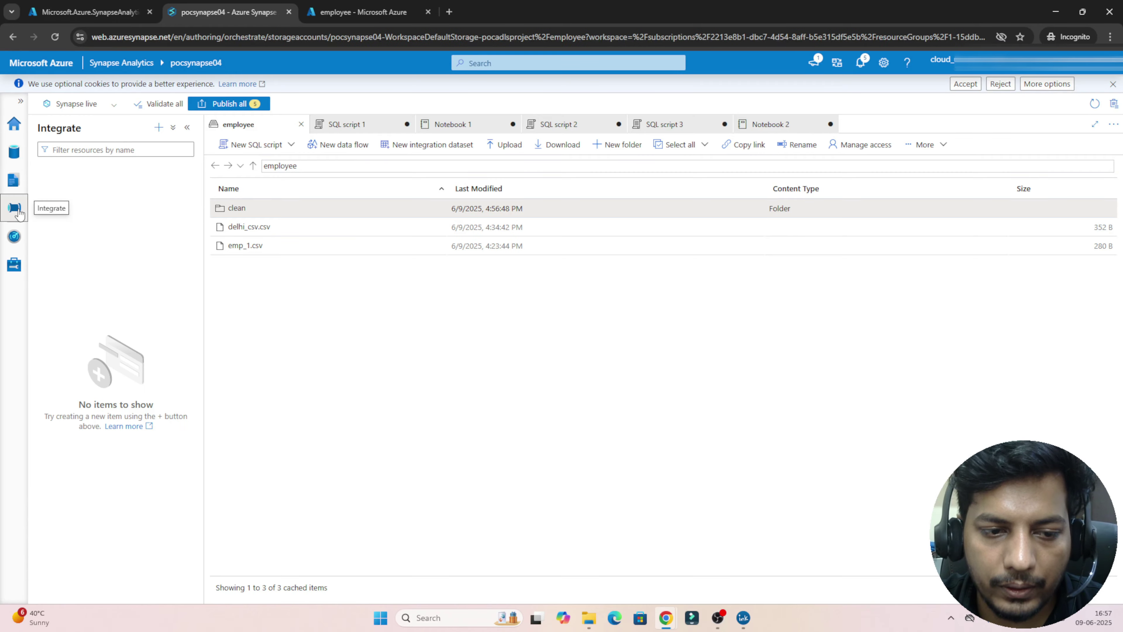
click(160, 129)
click(181, 143)
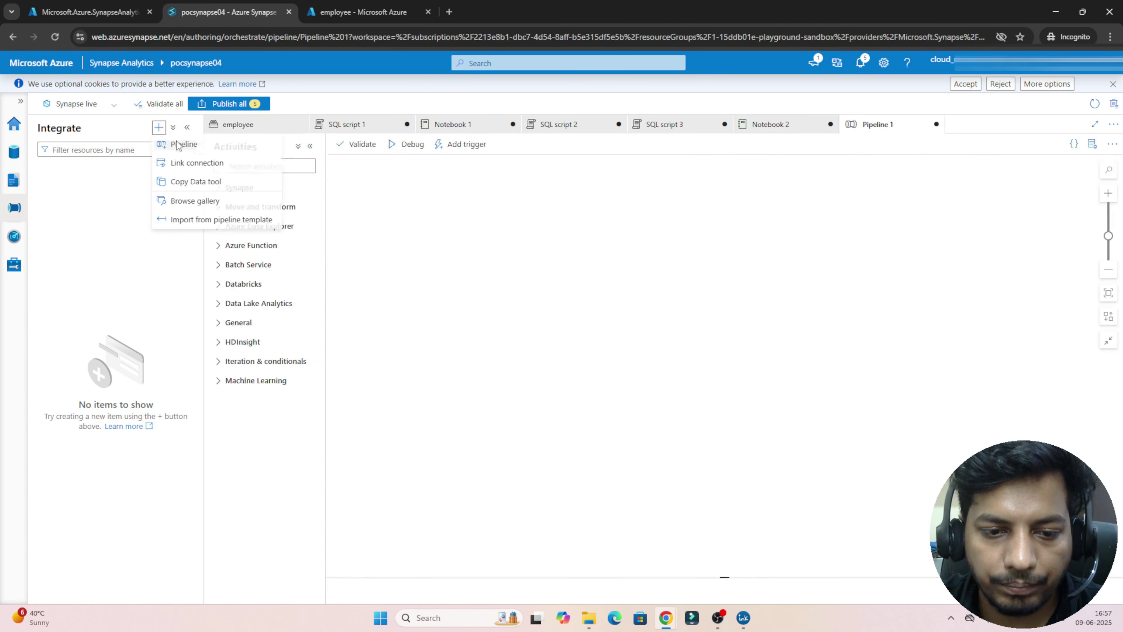
click(251, 206)
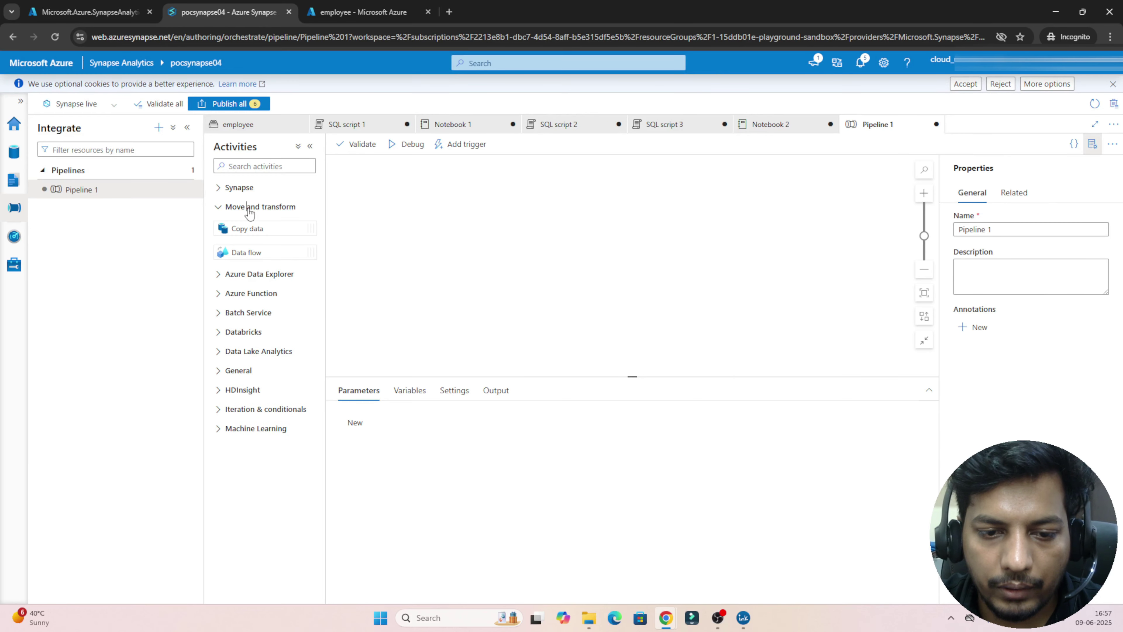
drag(253, 224, 500, 215)
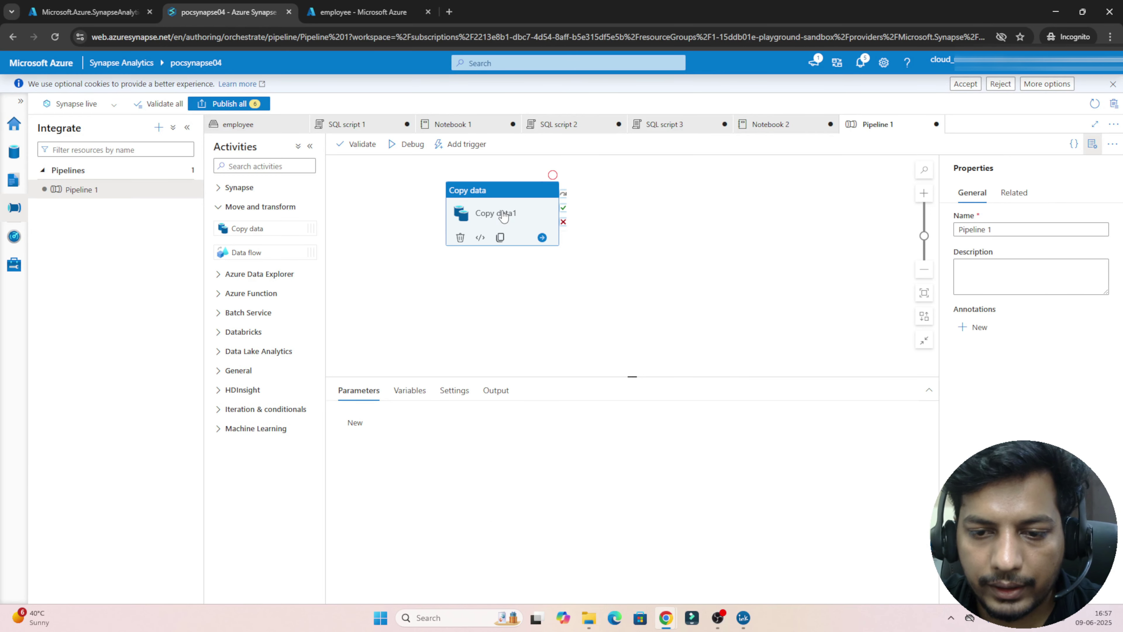
- Start a new source dataset for the copy activity, using Azure Data Lake Storage Gen2 and the DelimitedText format
click(391, 390)
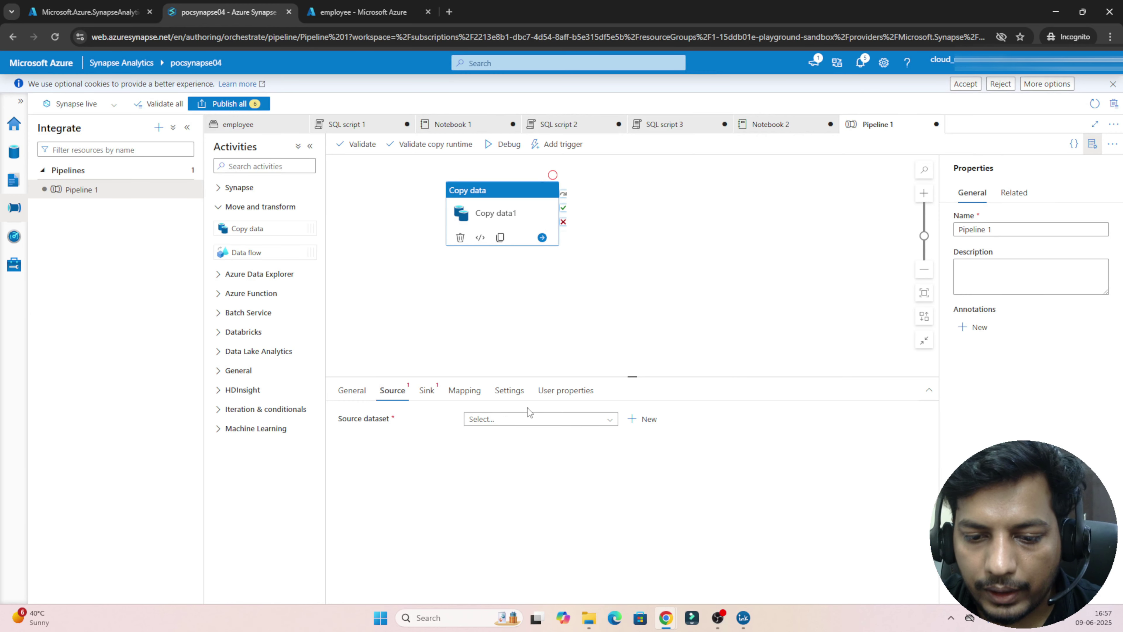
click(648, 420)
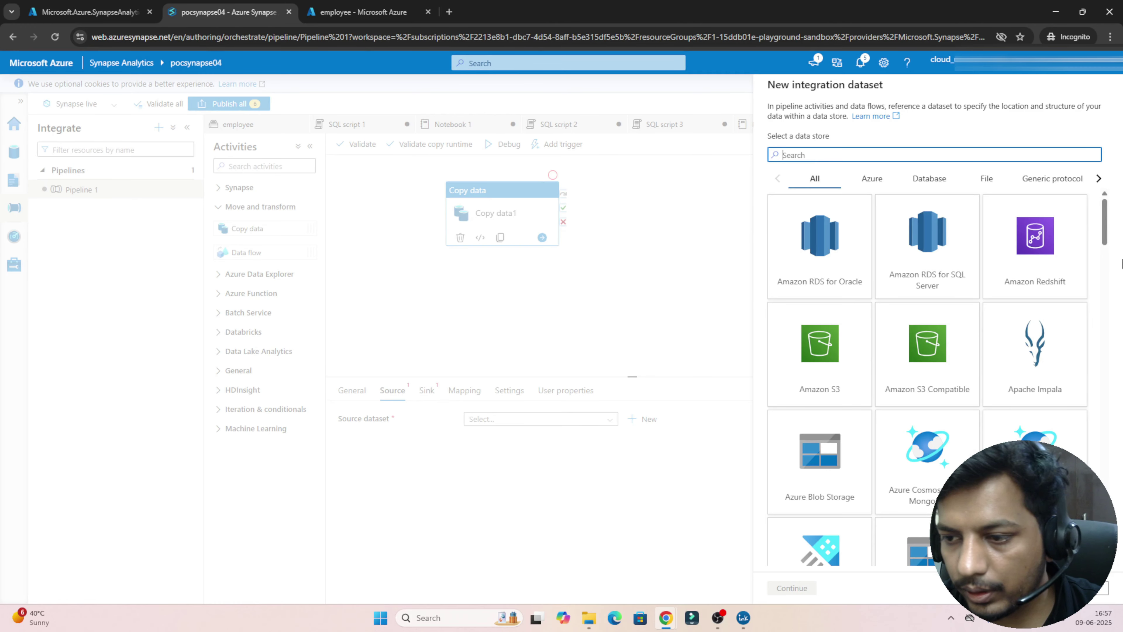
mouse_move(1107, 240)
mouse_down()
mouse_move(1106, 294)
mouse_move(1103, 239)
mouse_up()
click(849, 152)
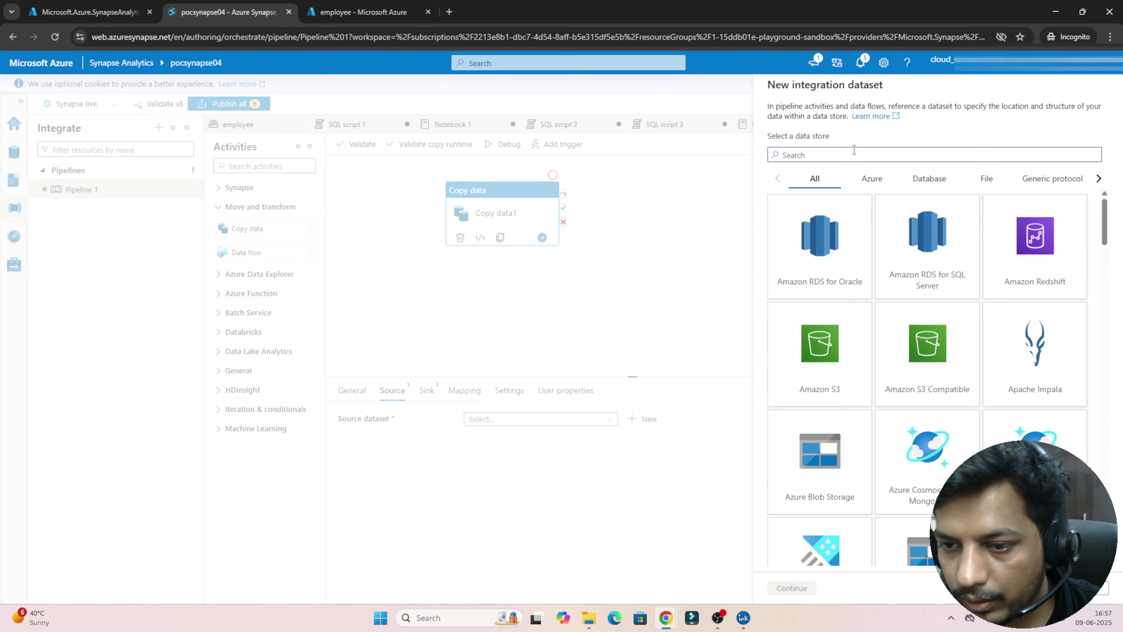
text(data)
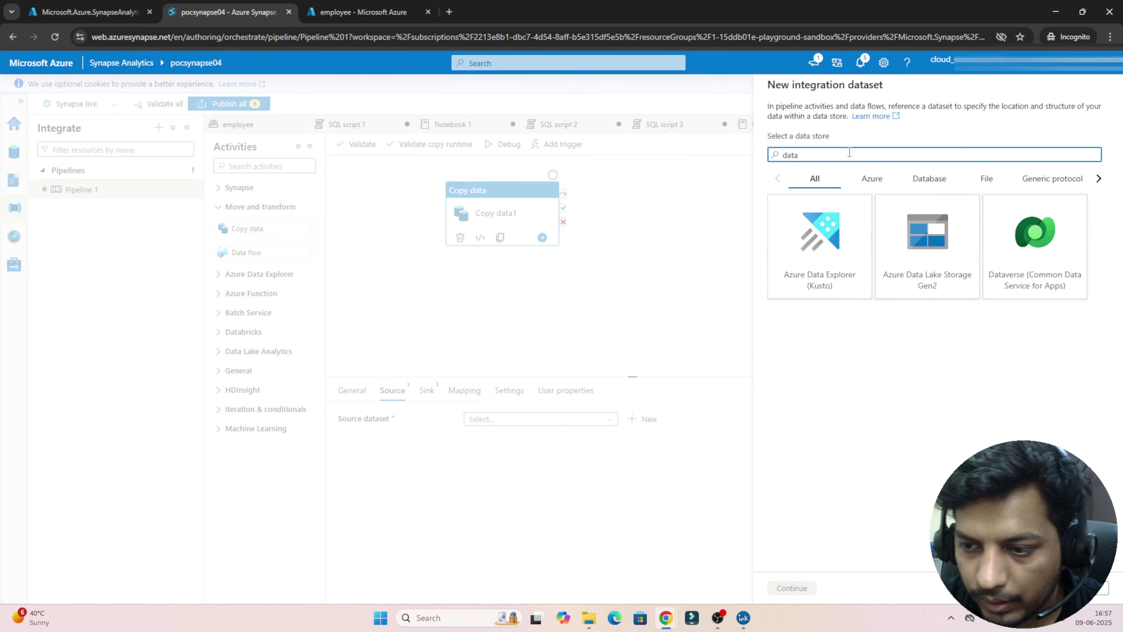
click(897, 275)
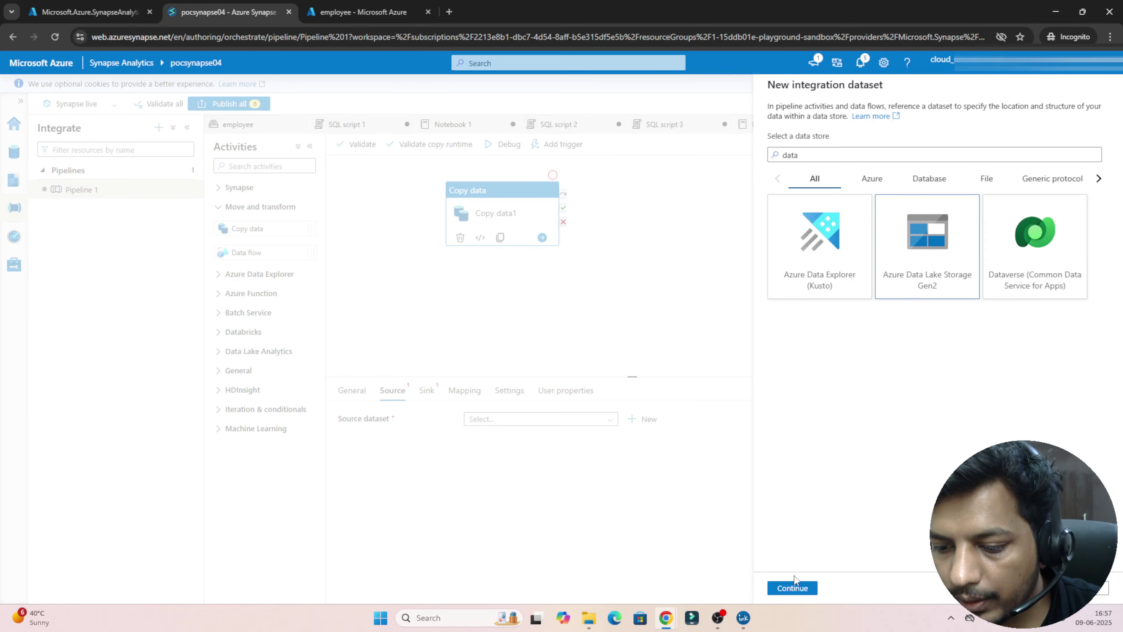
click(792, 588)
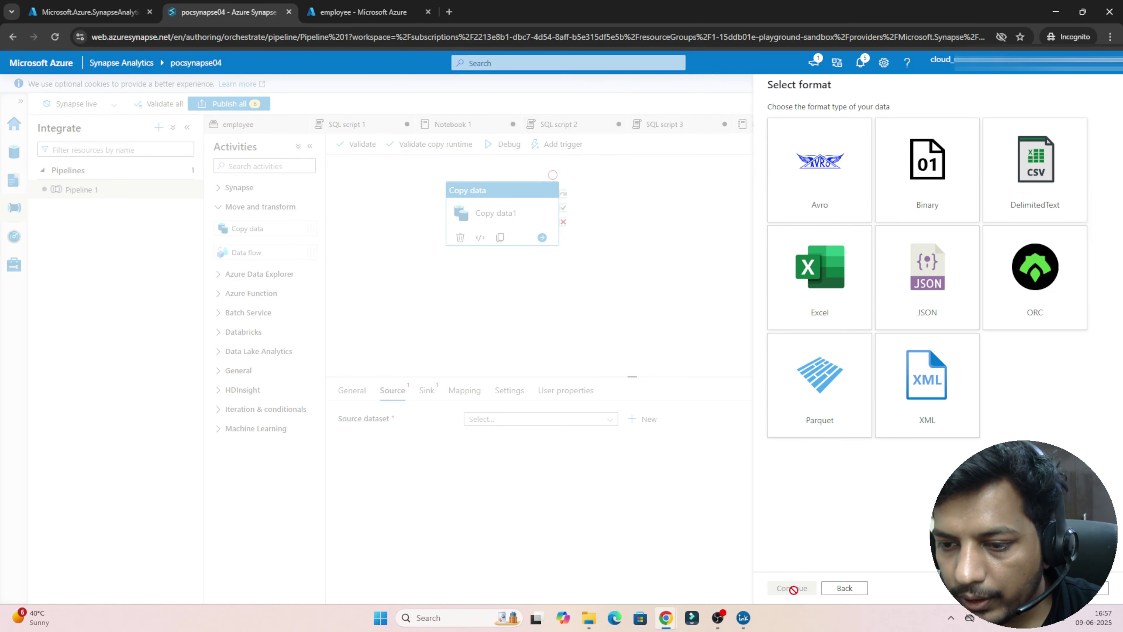
click(1067, 193)
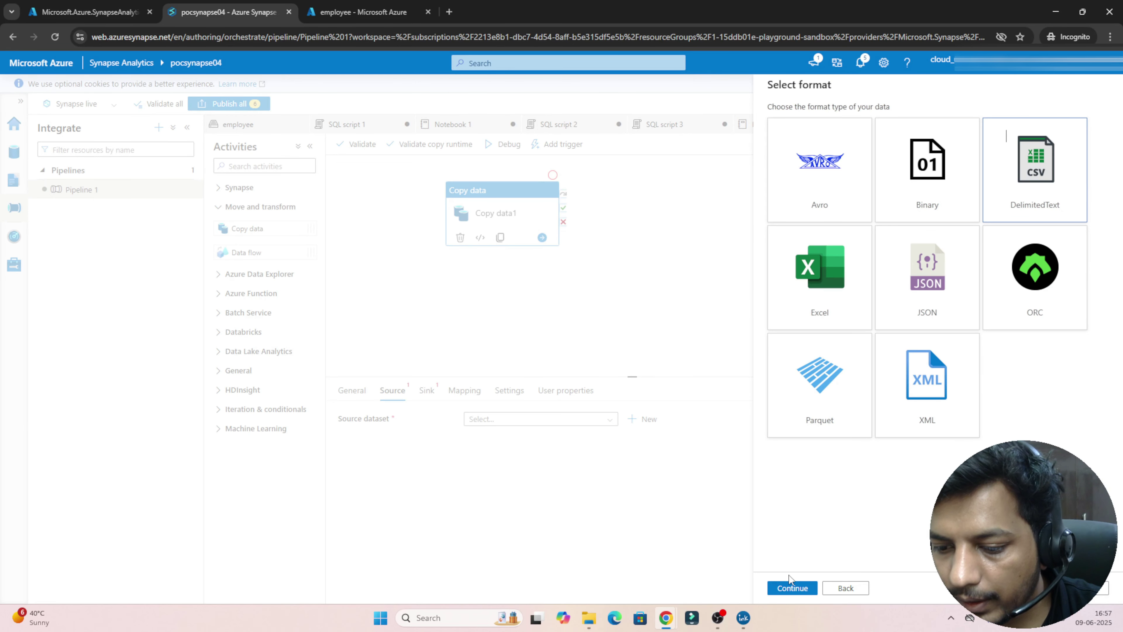
click(792, 588)
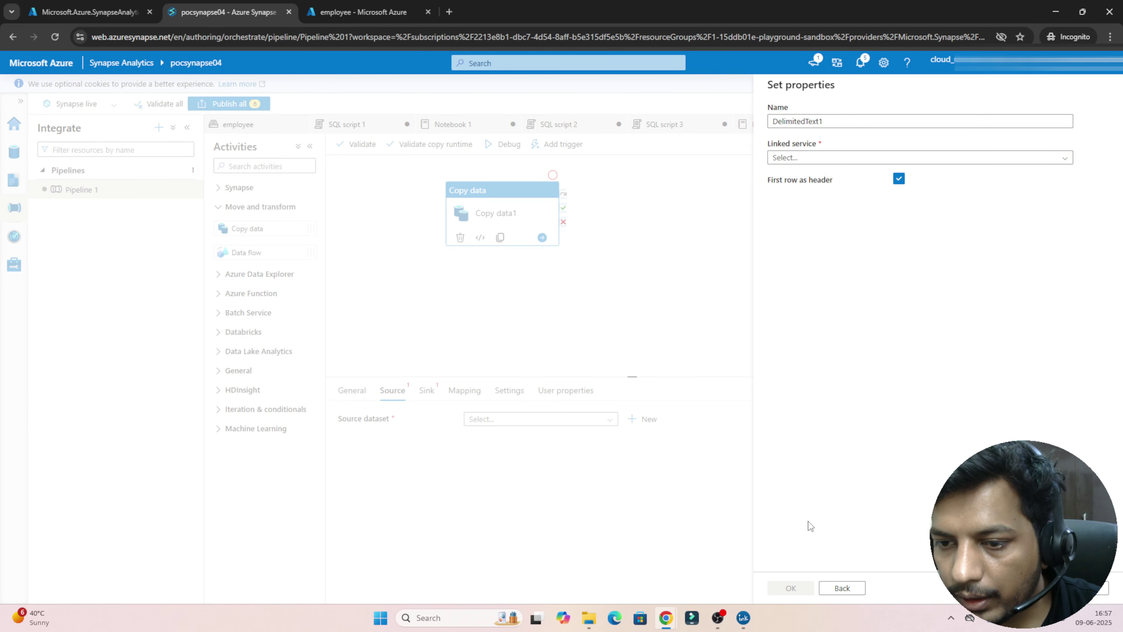
- Create a new linked service for the dataset with the P6-Real Hands-On Labs subscription and the pocadlsproject storage account
click(813, 159)
click(785, 195)
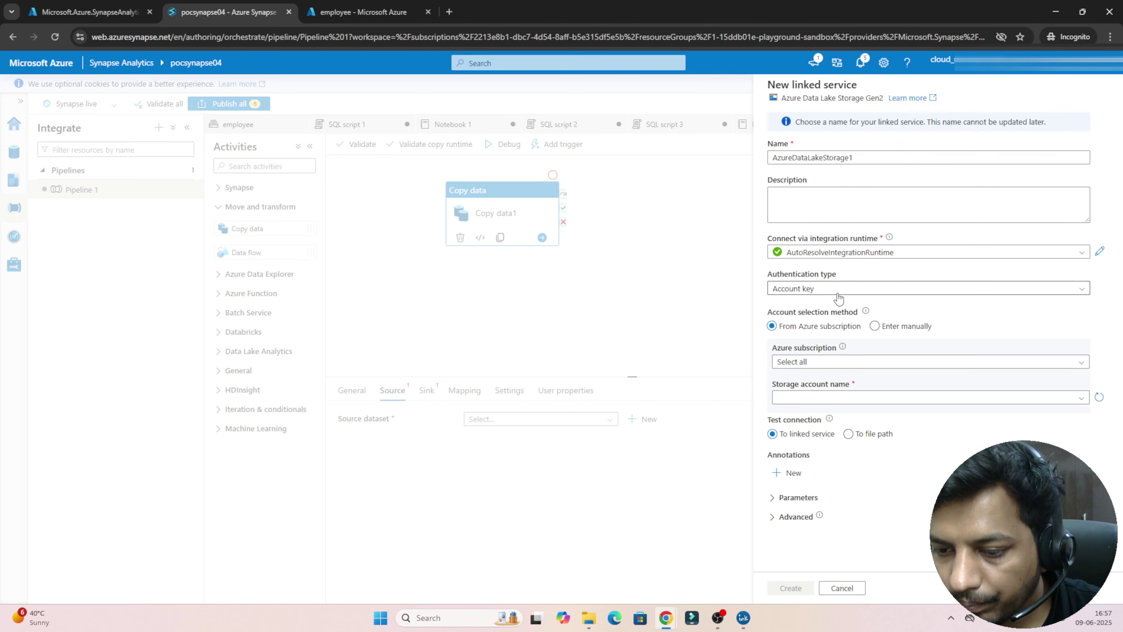
click(803, 362)
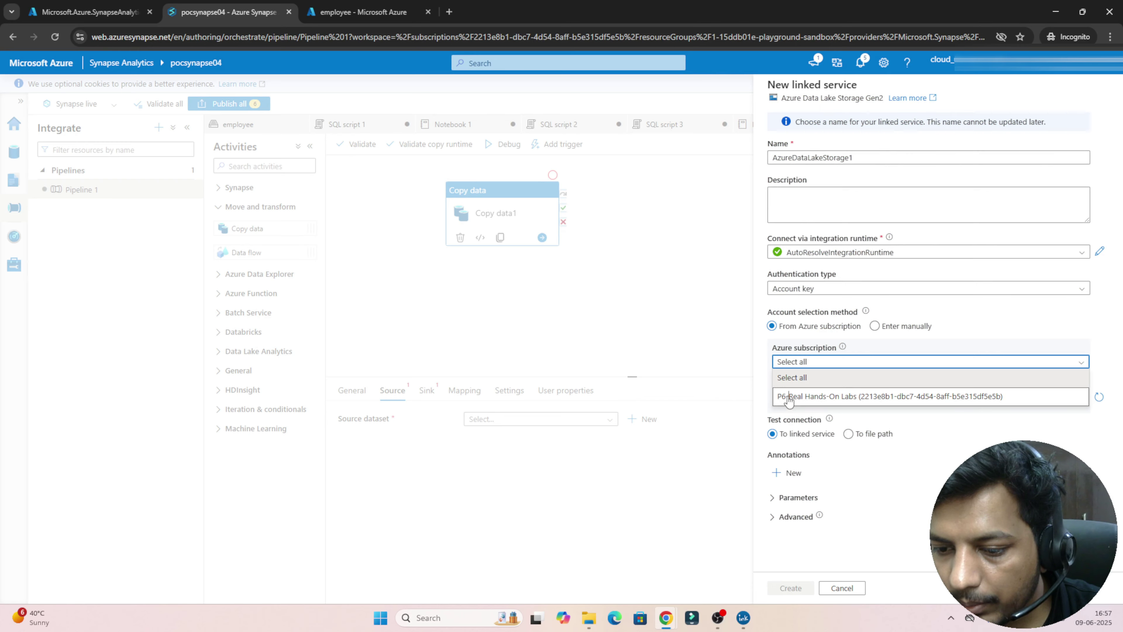
click(790, 396)
click(787, 397)
click(797, 413)
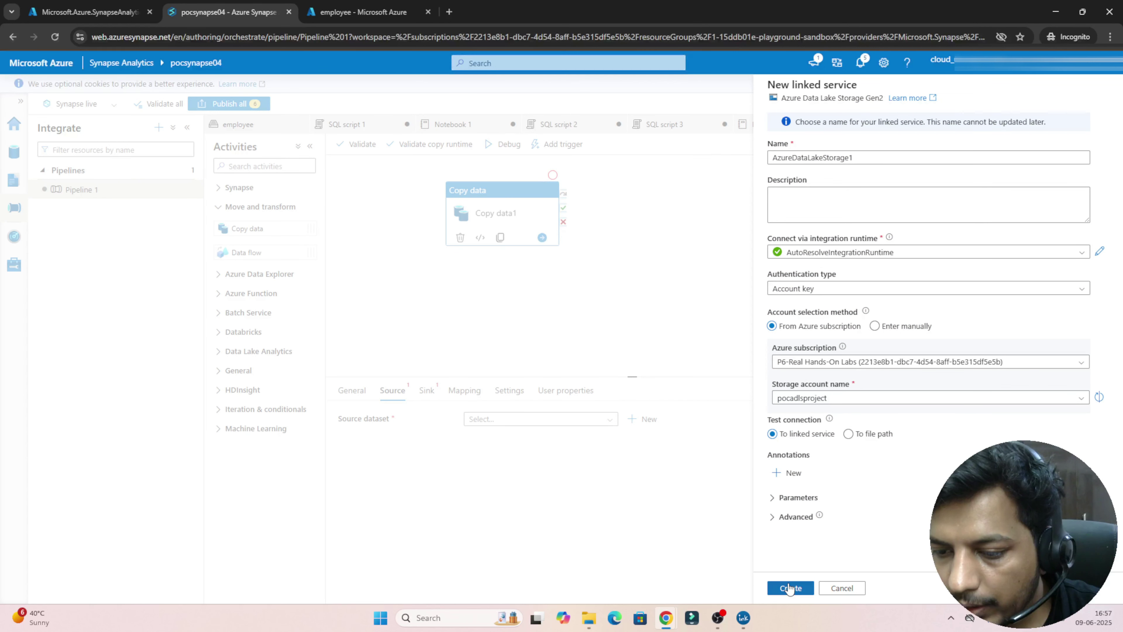
click(791, 587)
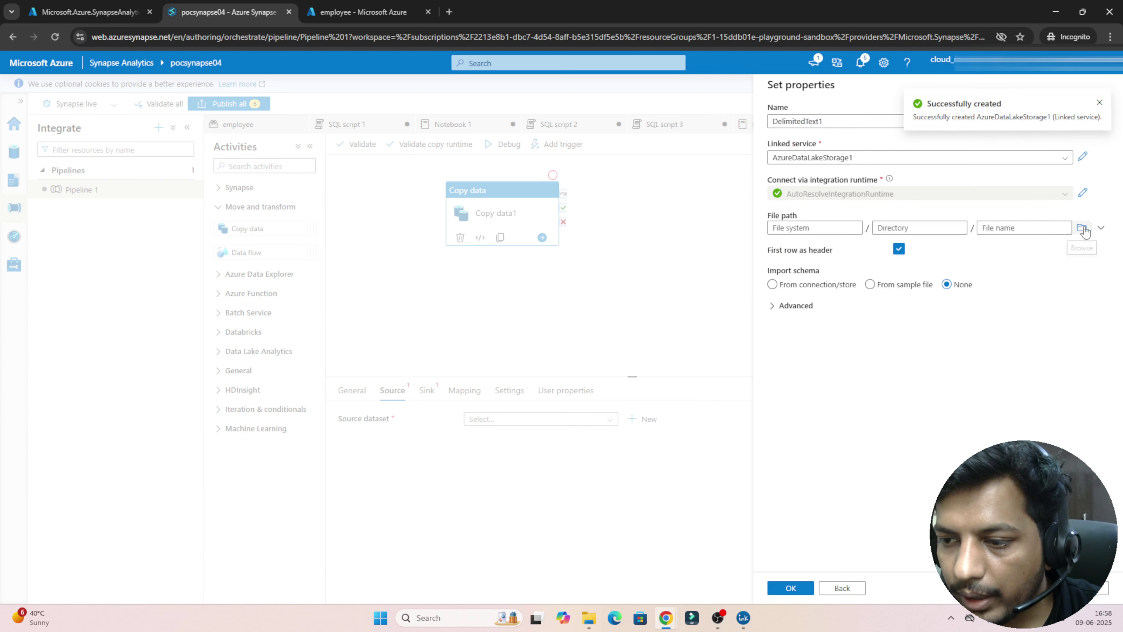
- Set the source dataset's file path to emp_1.csv in the employee container, save the dataset and preview its data
click(1083, 228)
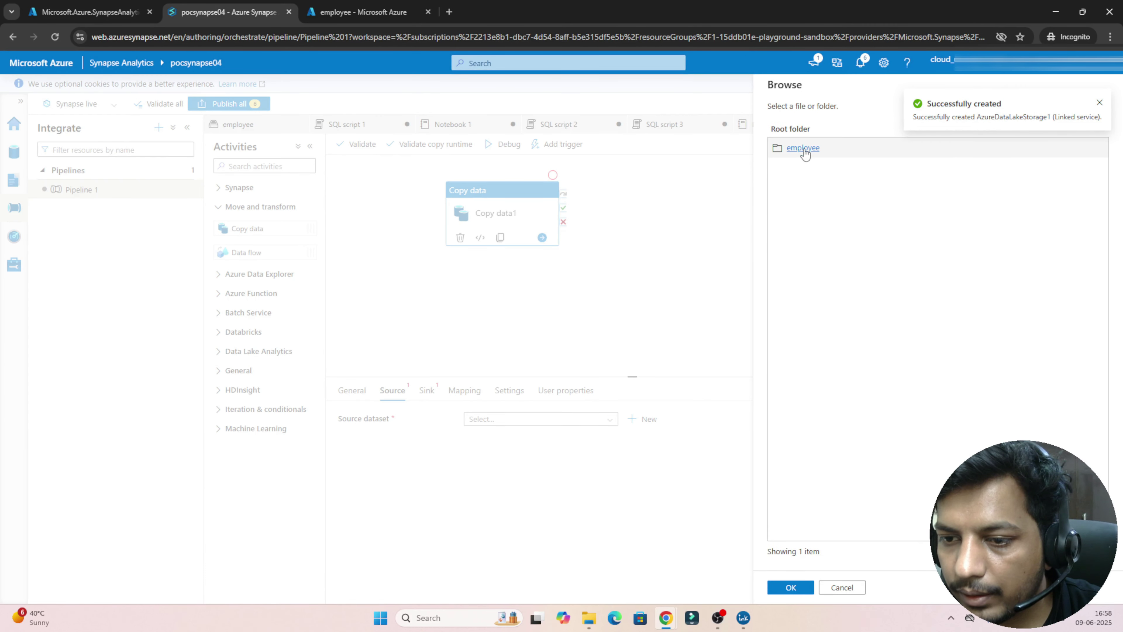
click(803, 150)
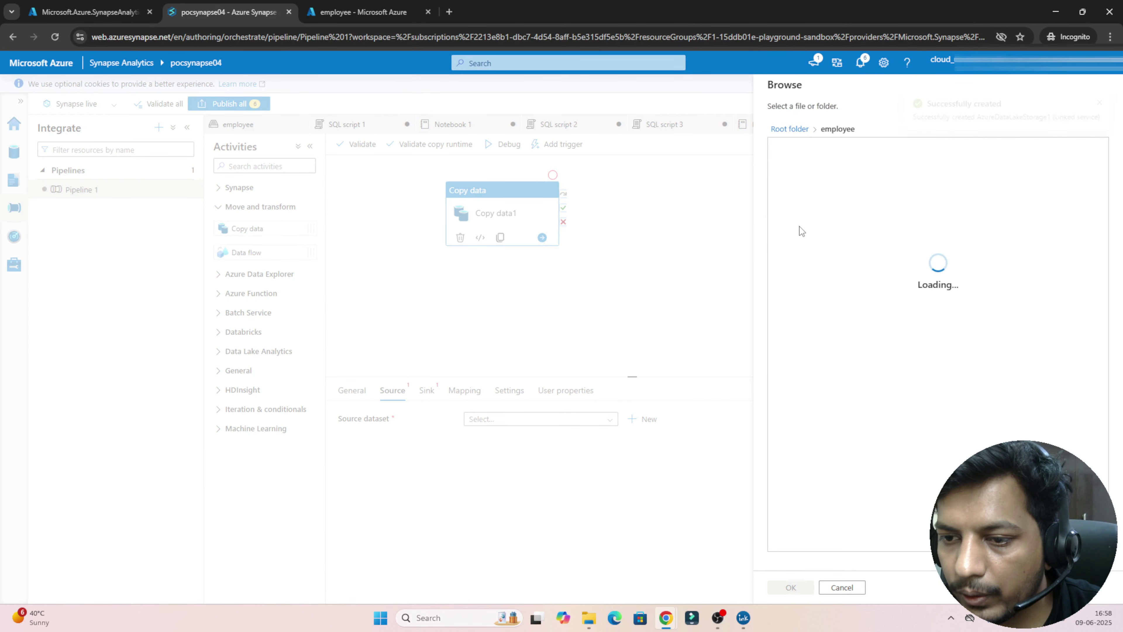
click(822, 187)
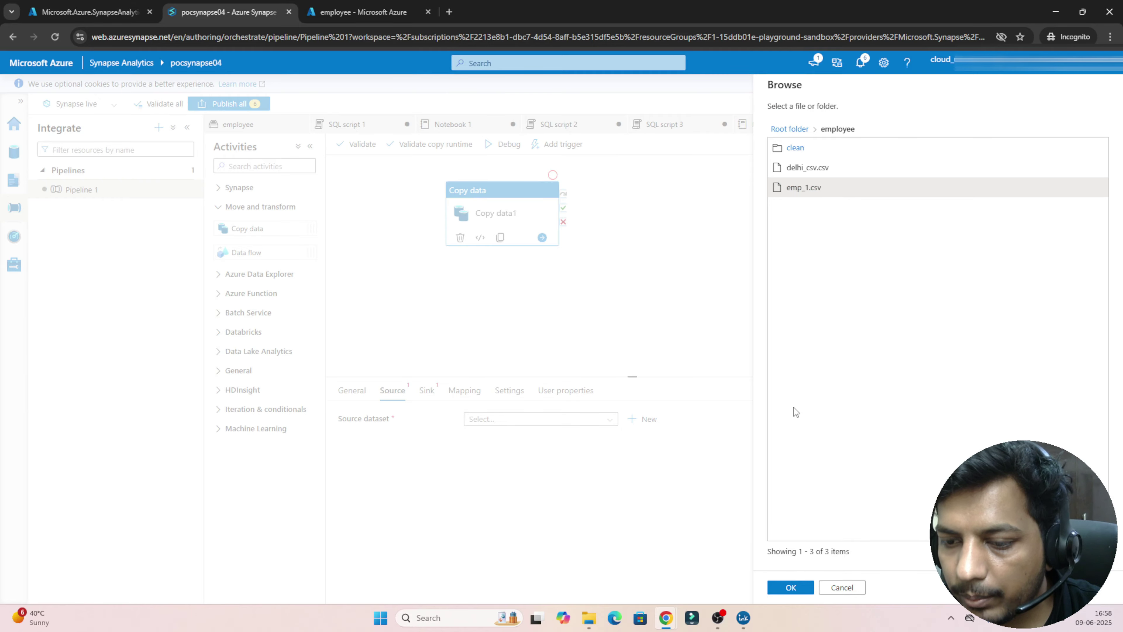
click(780, 588)
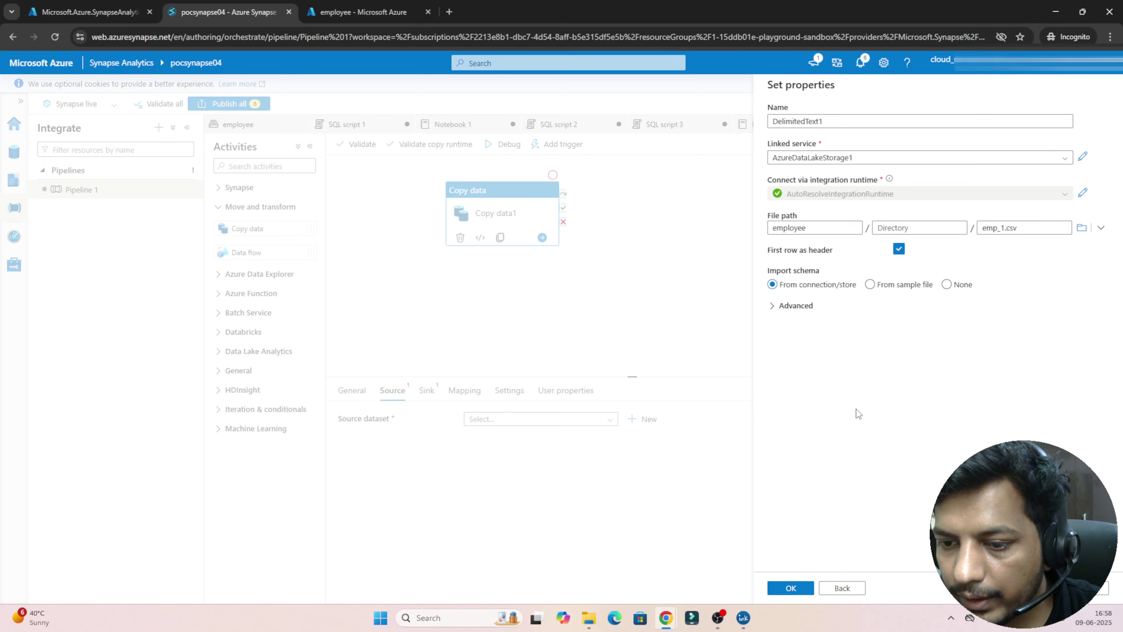
click(791, 588)
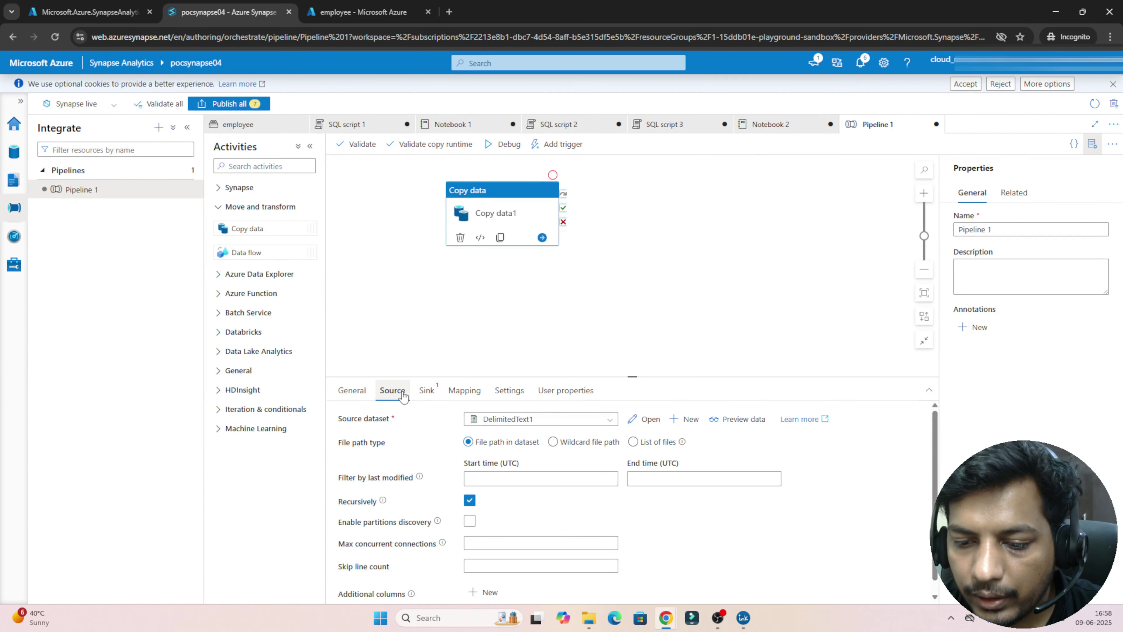
click(749, 423)
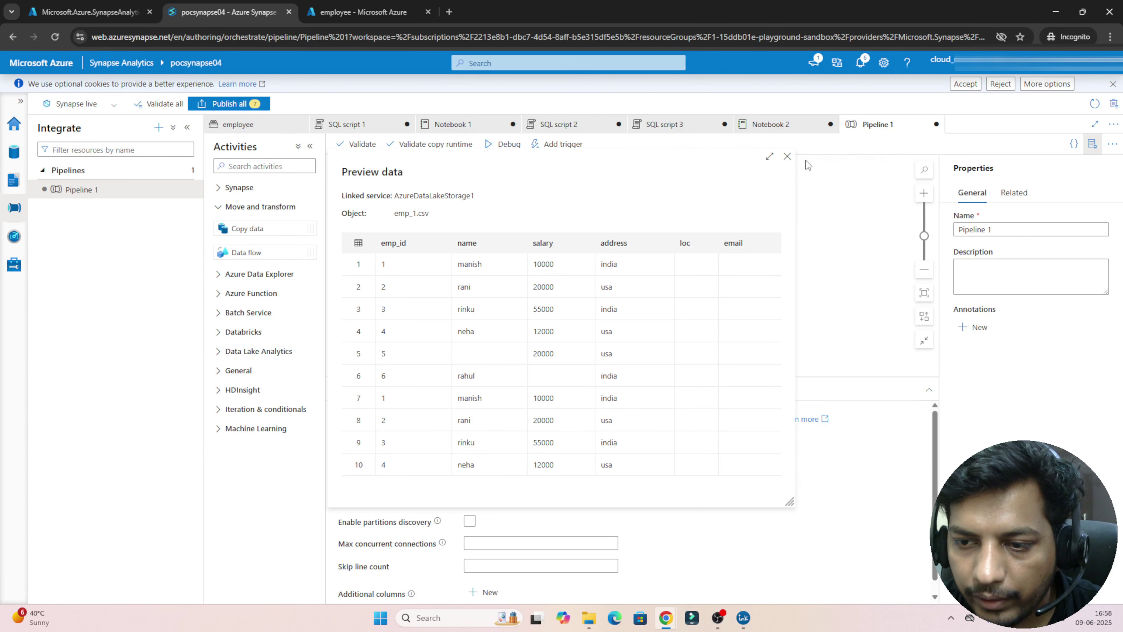
click(788, 157)
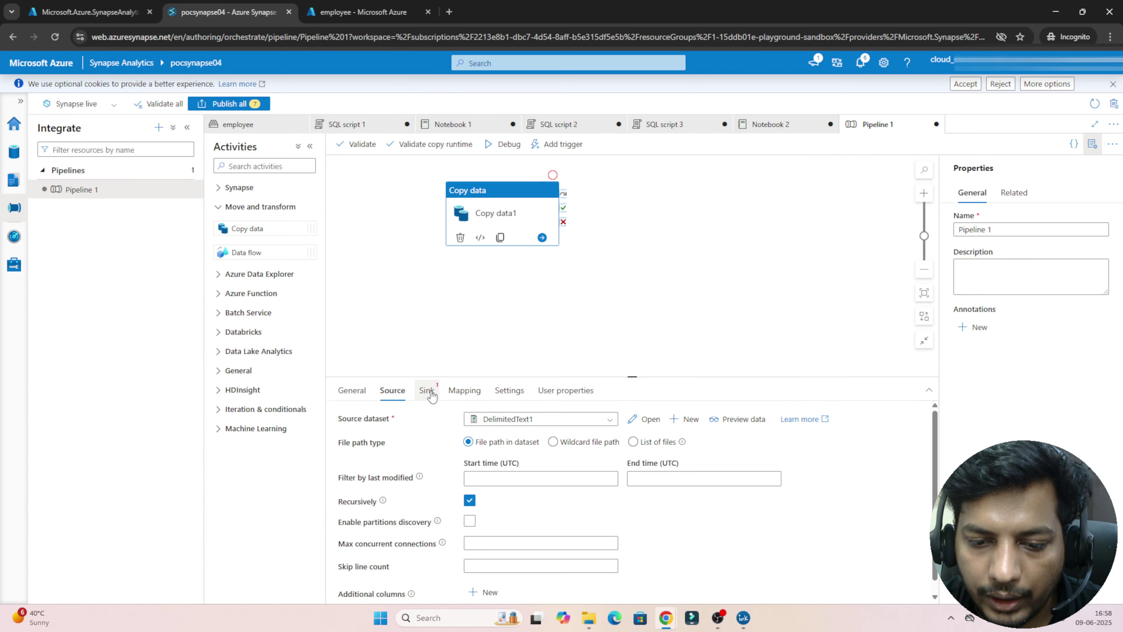
- Start a new sink dataset for the copy activity, using Azure Data Lake Storage Gen2 and the Parquet format
click(427, 391)
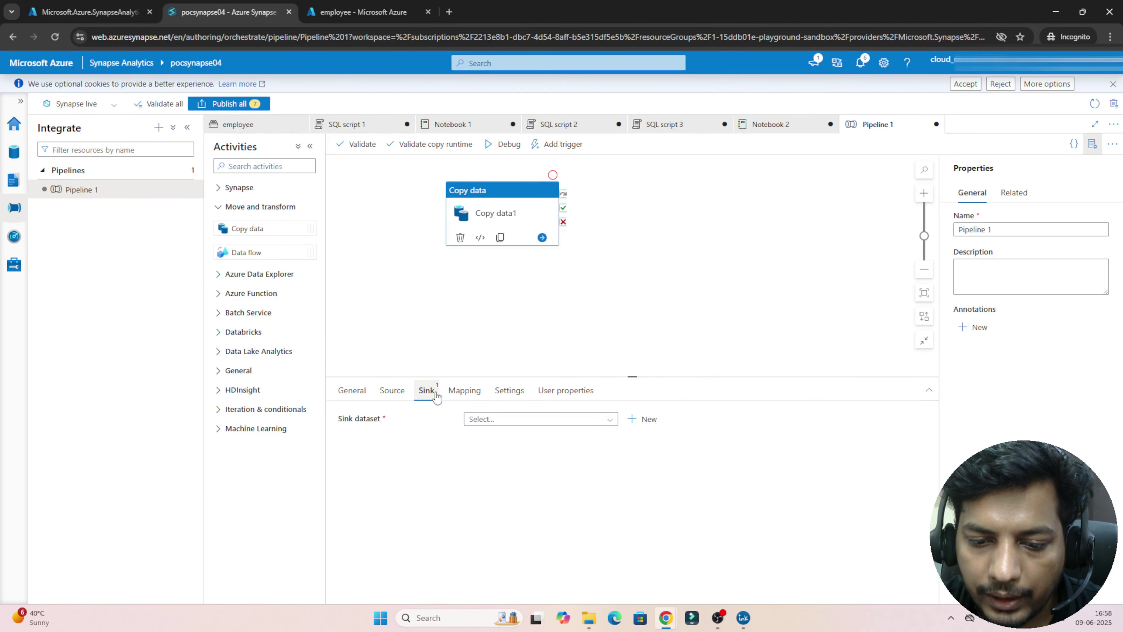
click(646, 419)
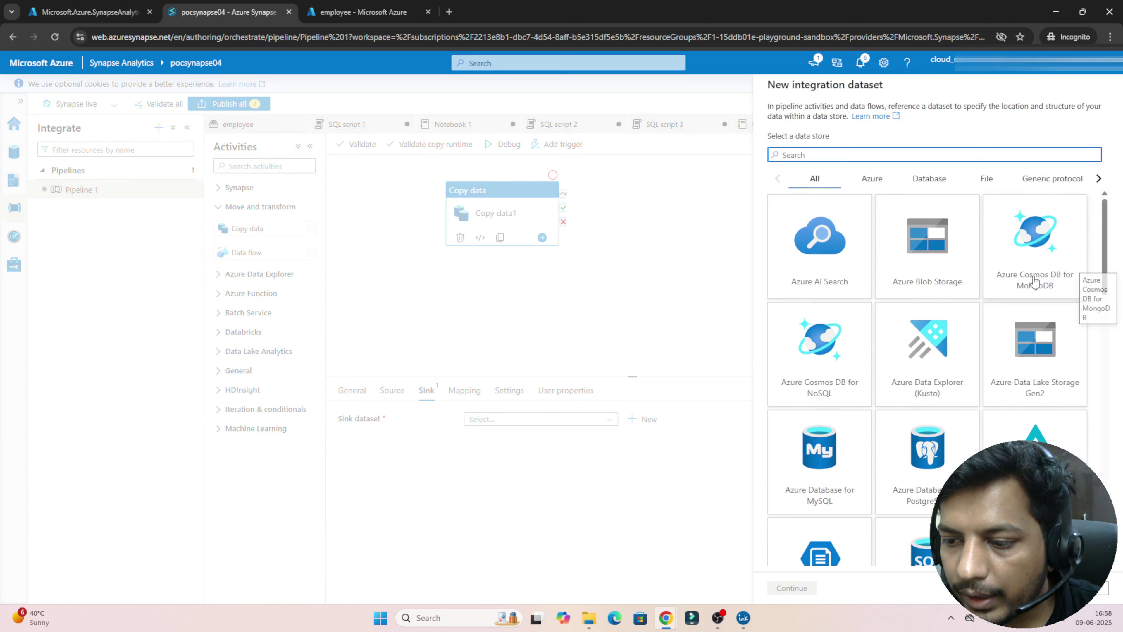
click(1033, 367)
click(782, 589)
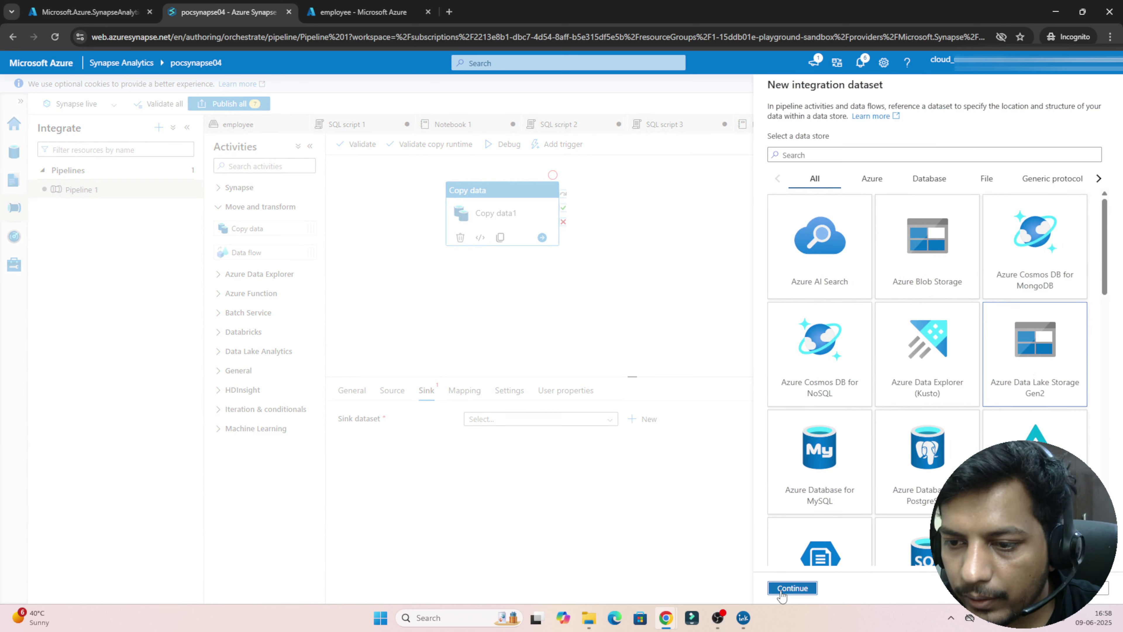
click(853, 380)
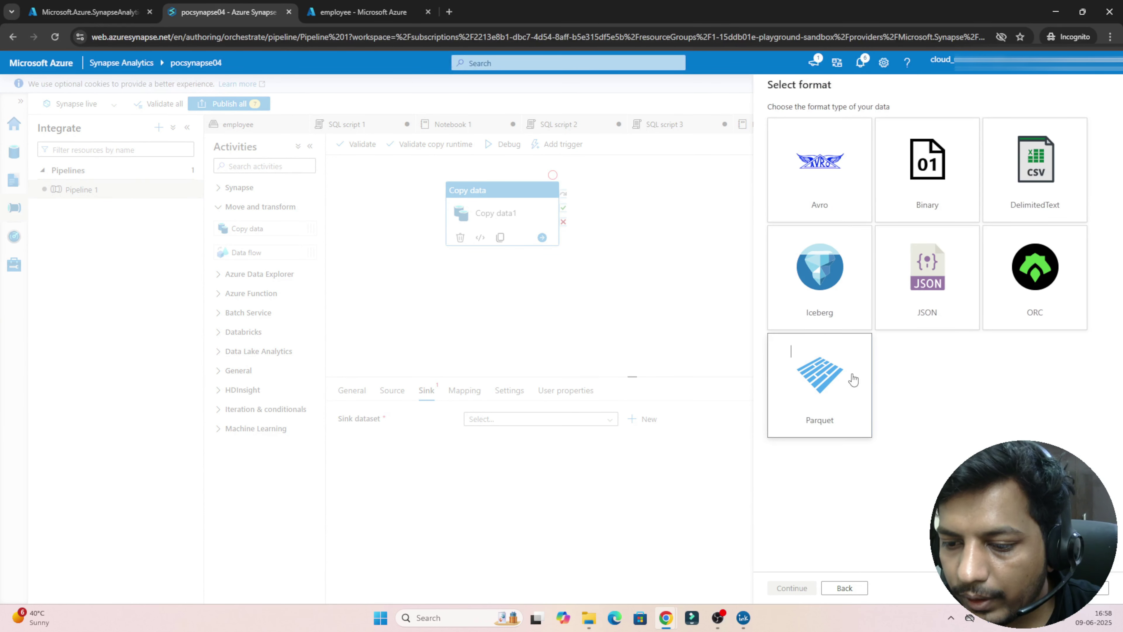
click(795, 589)
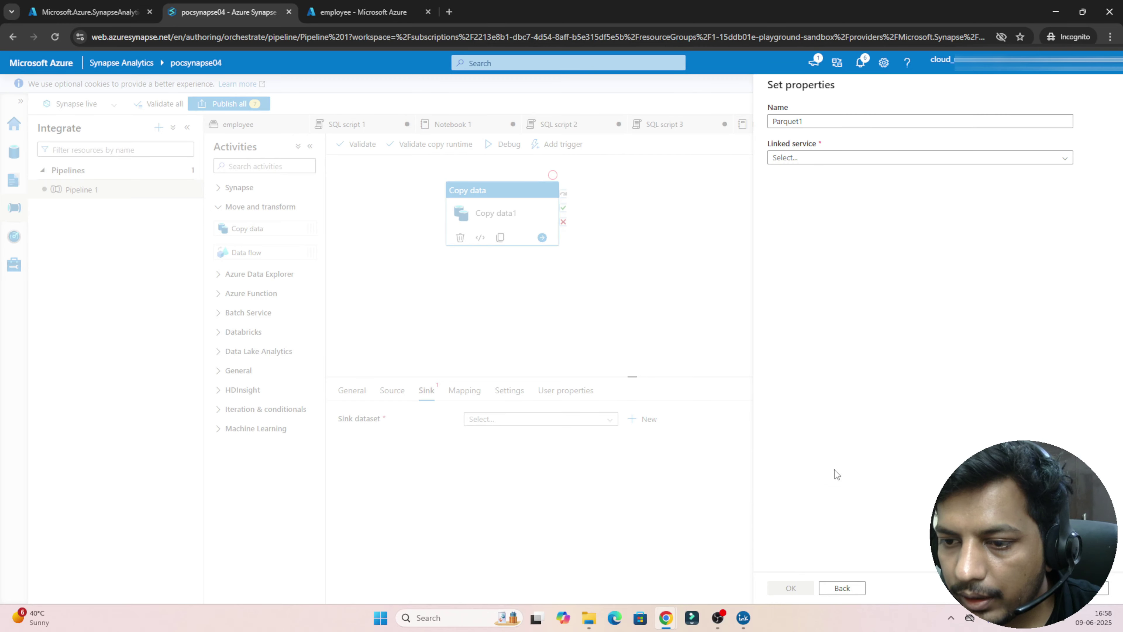
- Link the sink dataset to AzureDataLakeStorage1, set its path to the clean folder in the employee container, and save it
click(883, 160)
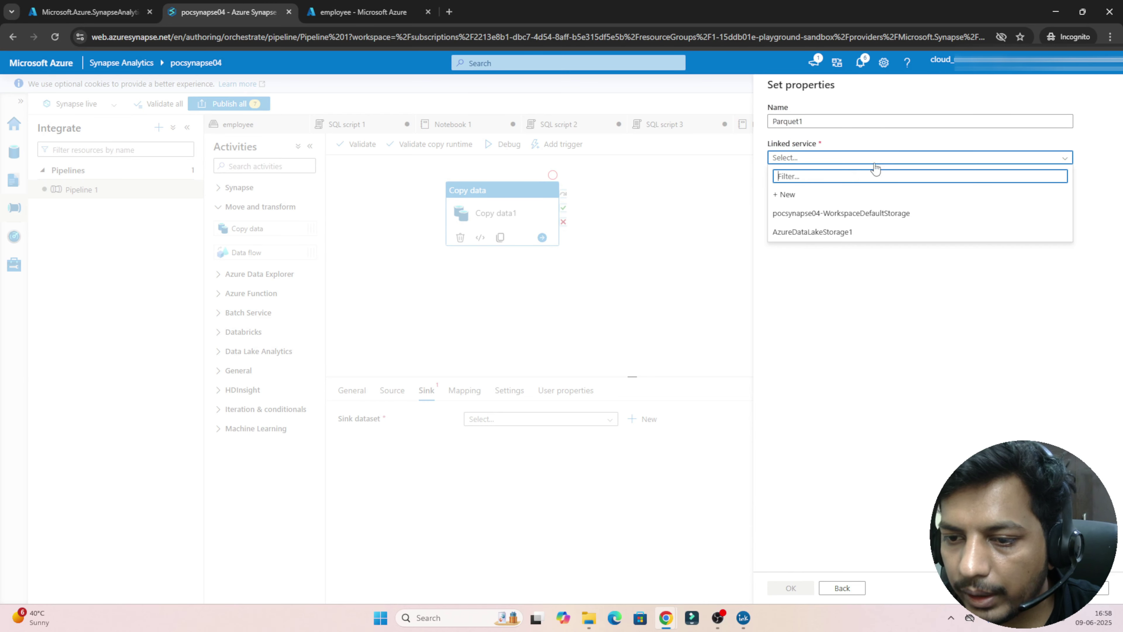
click(802, 231)
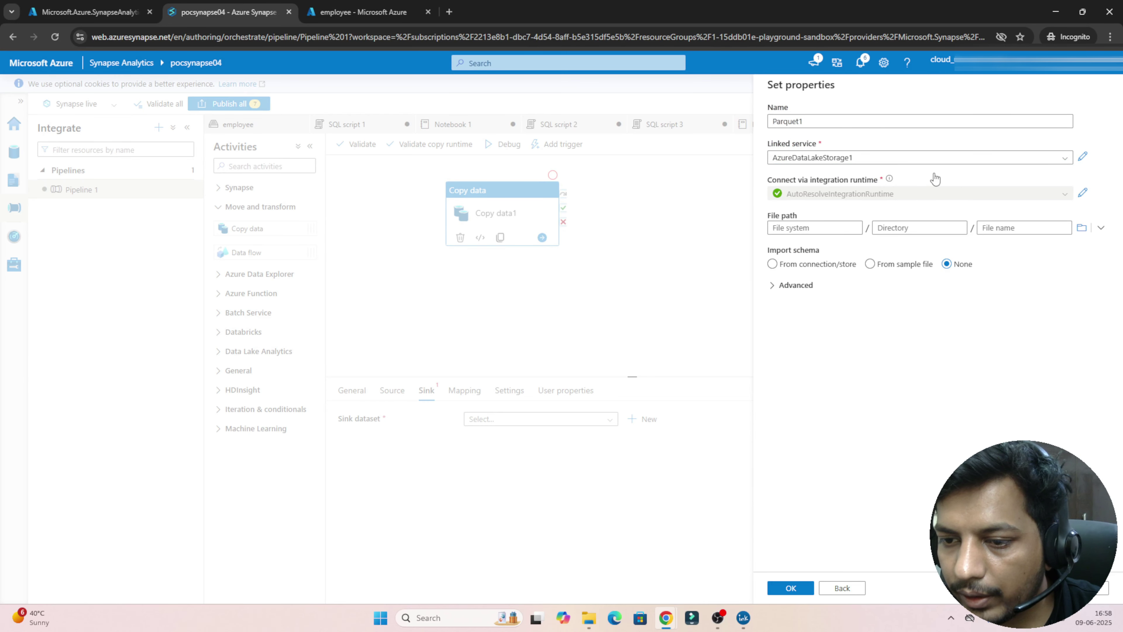
click(1082, 227)
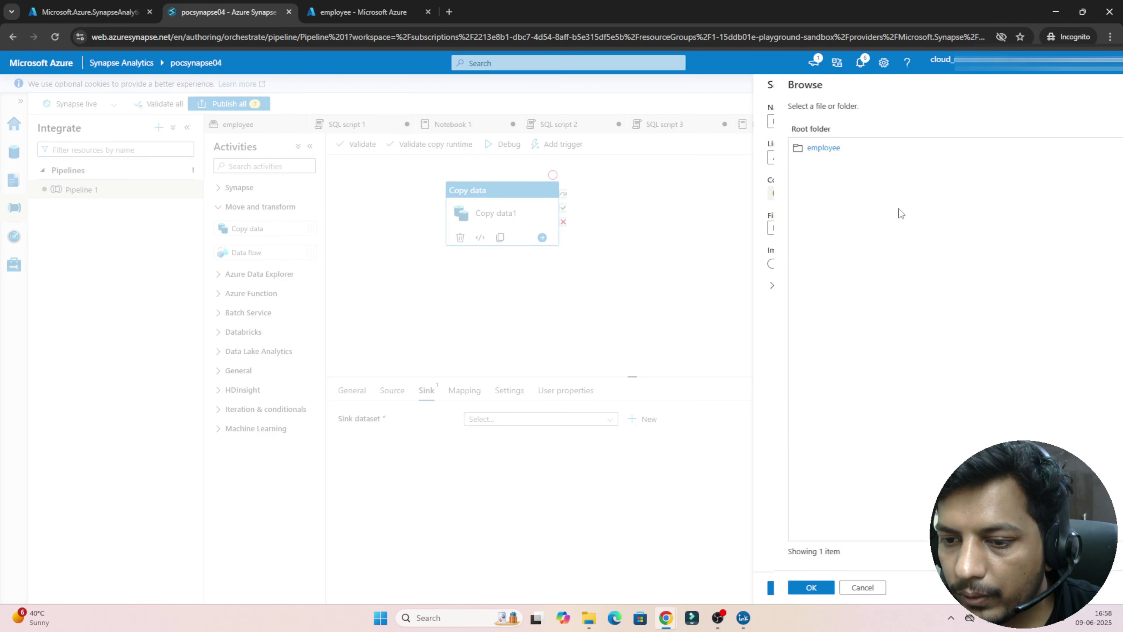
click(805, 148)
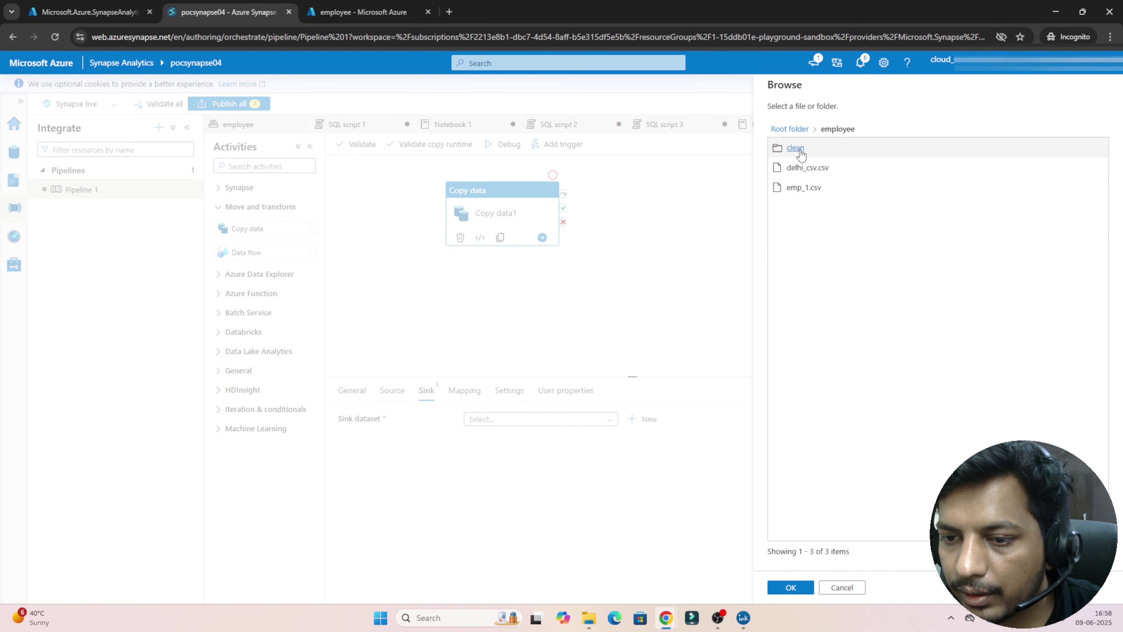
click(800, 149)
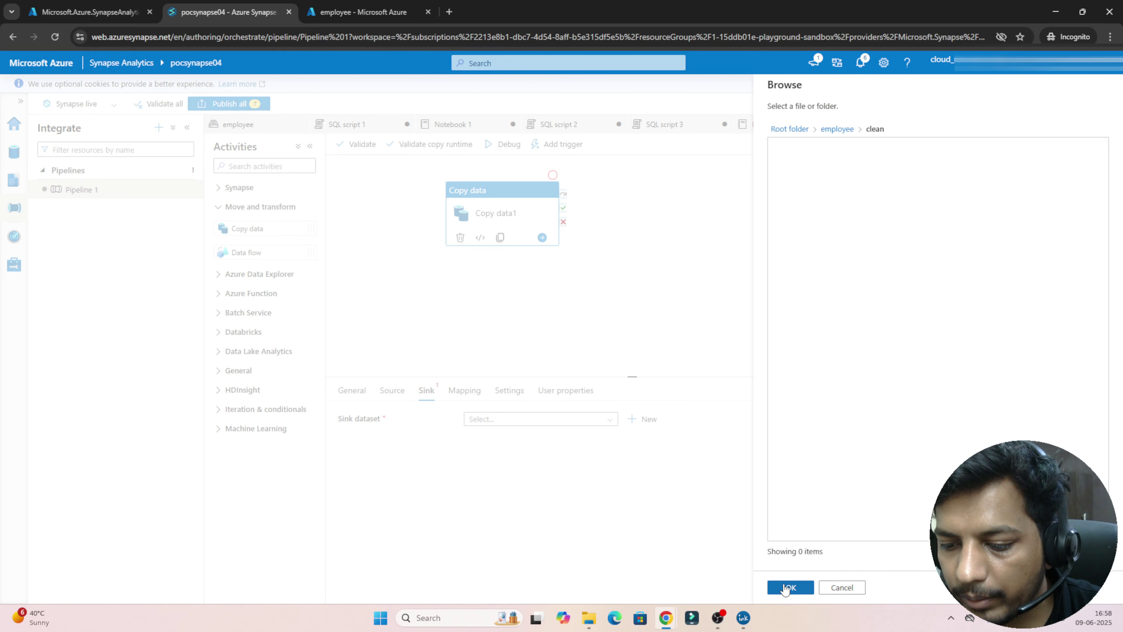
click(789, 588)
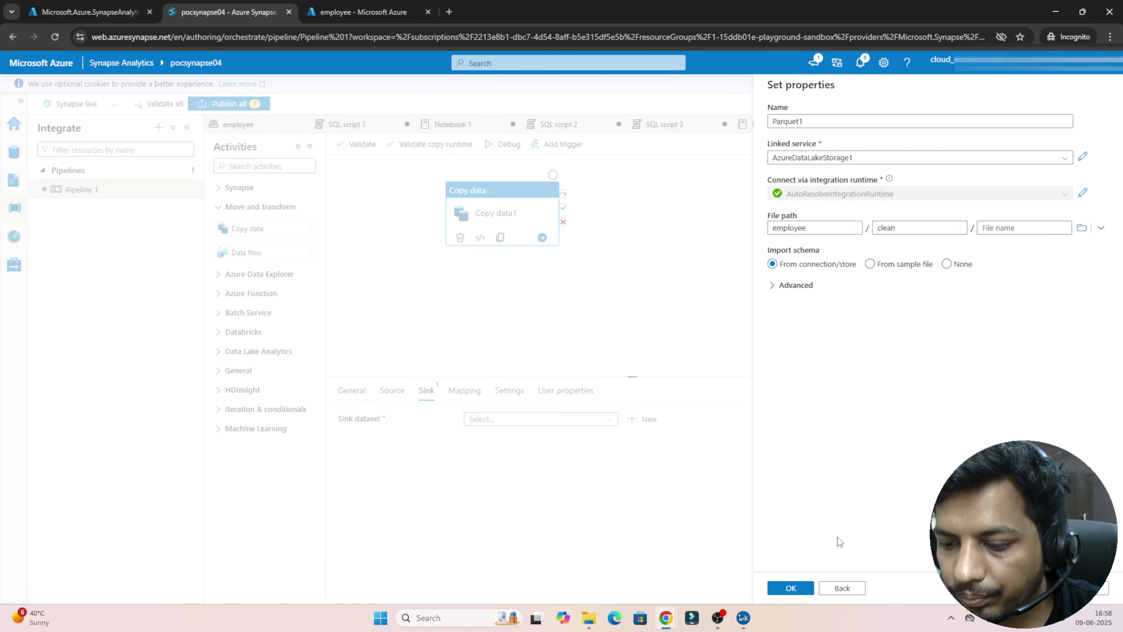
click(792, 588)
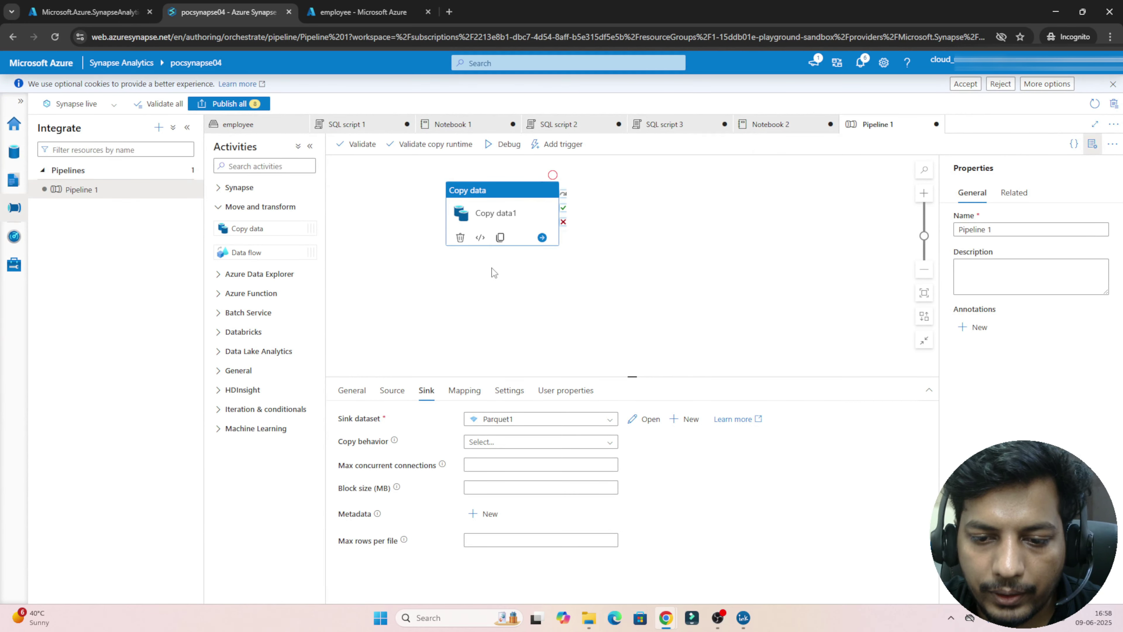
- Check the copy activity's source and sink settings, then run the pipeline in debug mode and refresh its run status
click(392, 390)
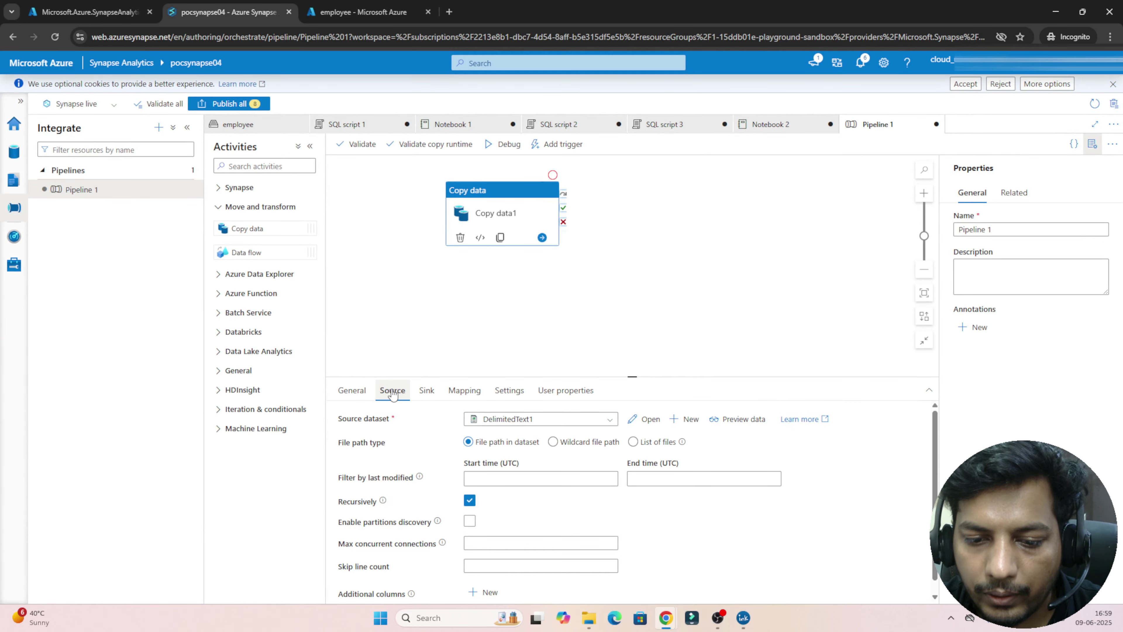
click(427, 391)
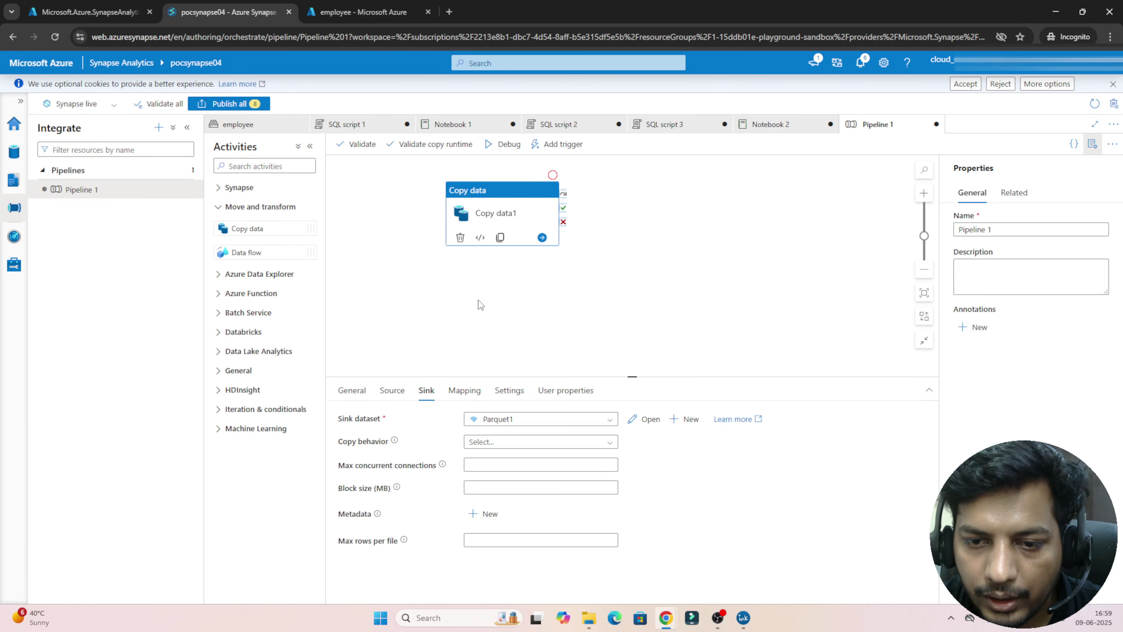
click(562, 144)
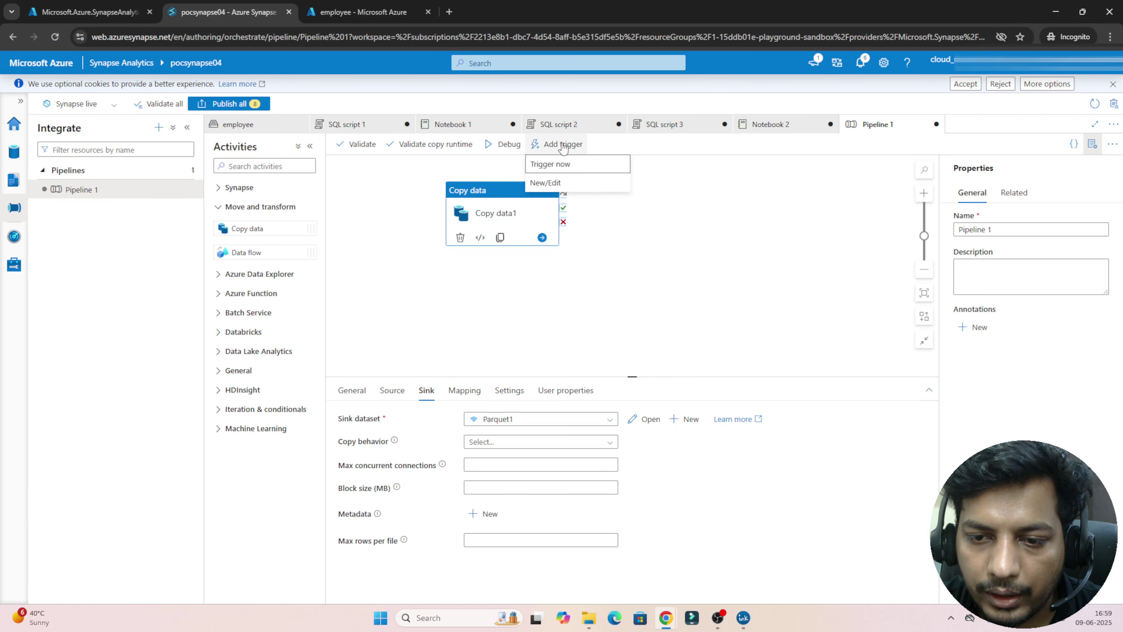
click(505, 148)
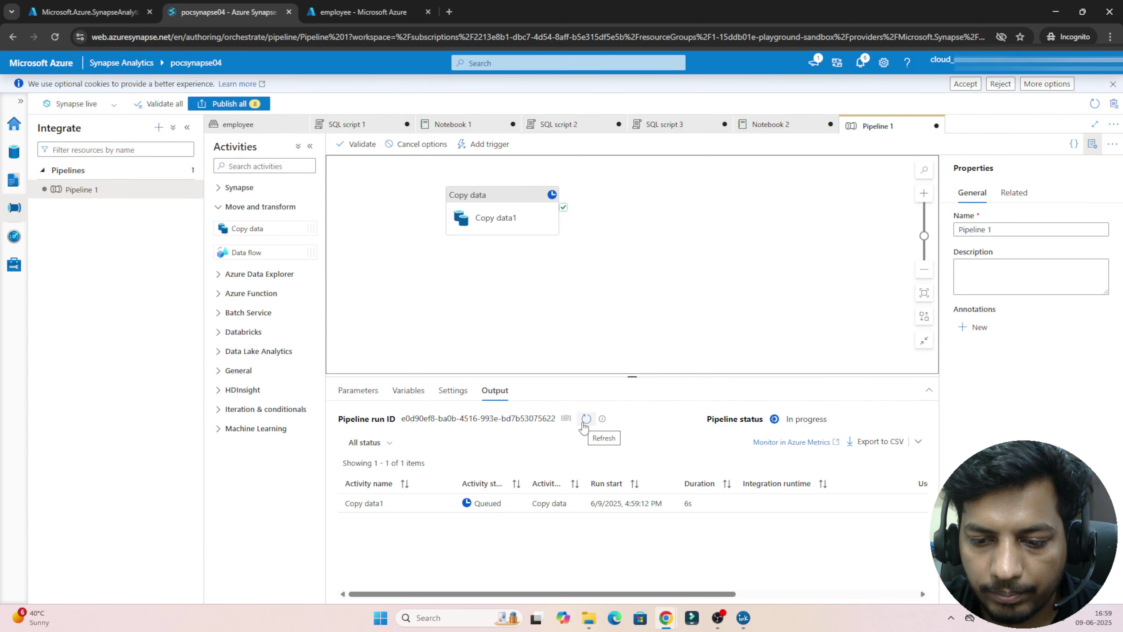
click(586, 419)
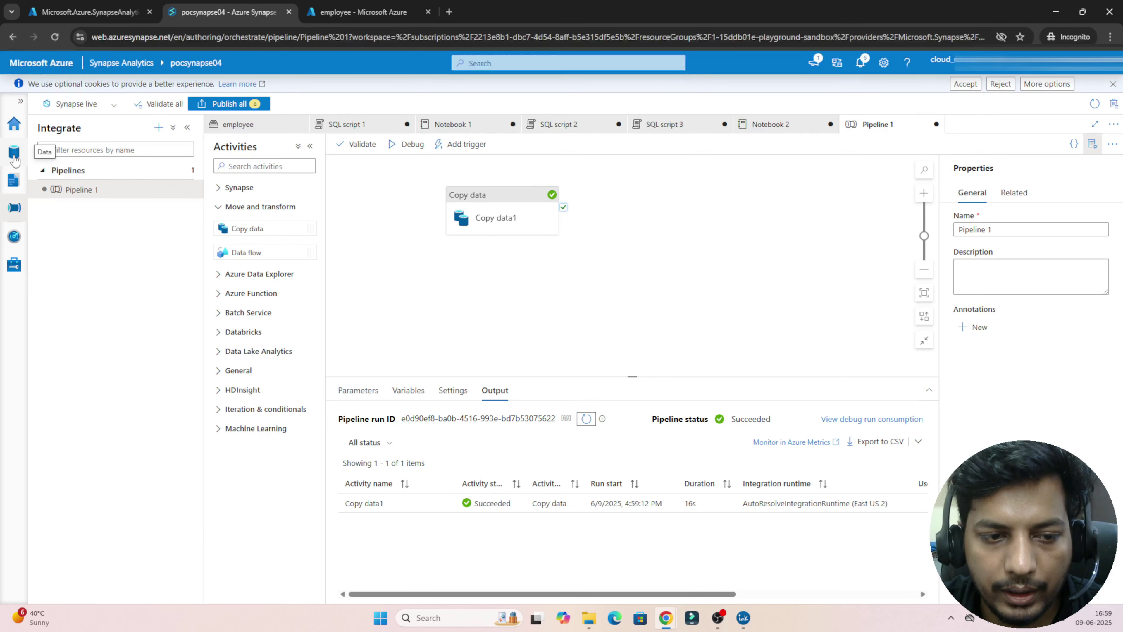
- Browse the clean folder of the employee container to check the file written by the pipeline
click(15, 157)
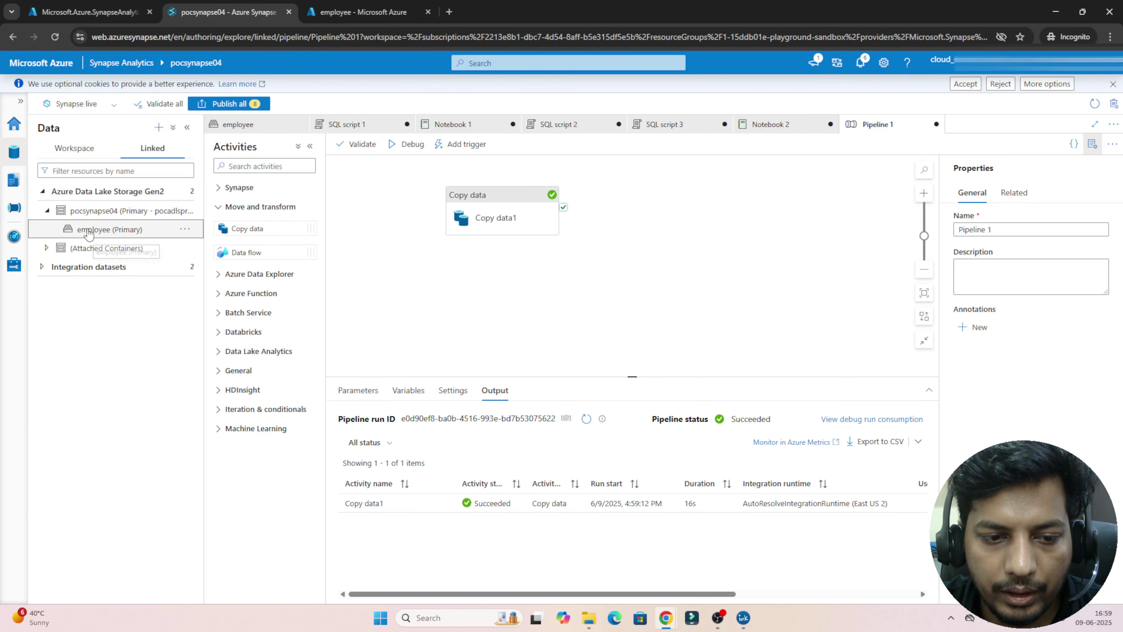
click(88, 231)
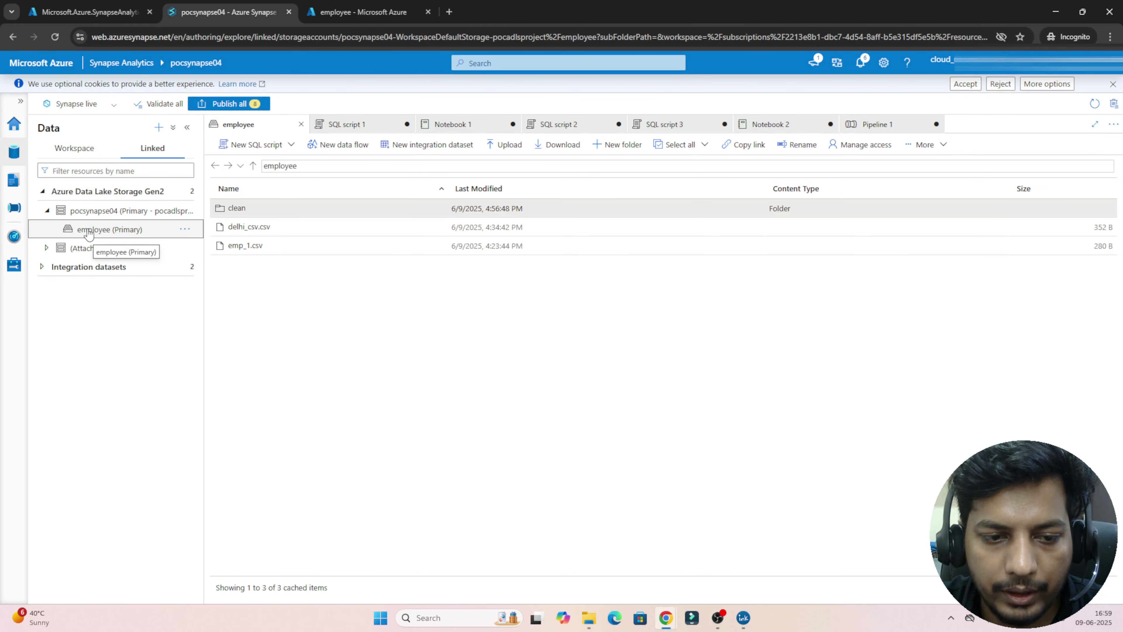
double_click(239, 206)
double_click(239, 207)
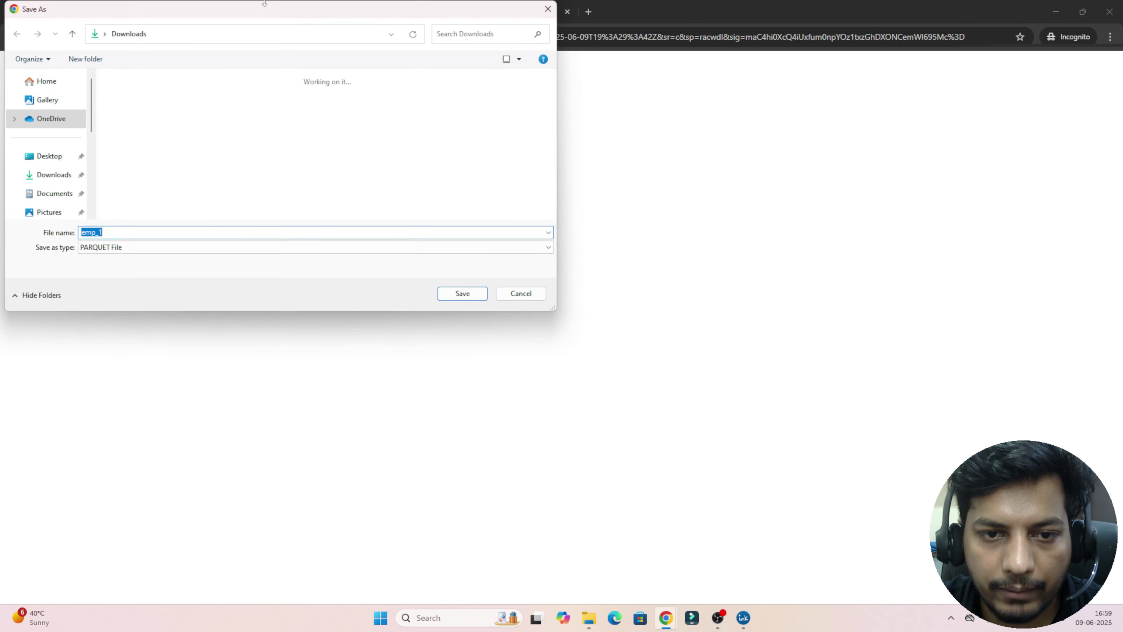
click(548, 10)
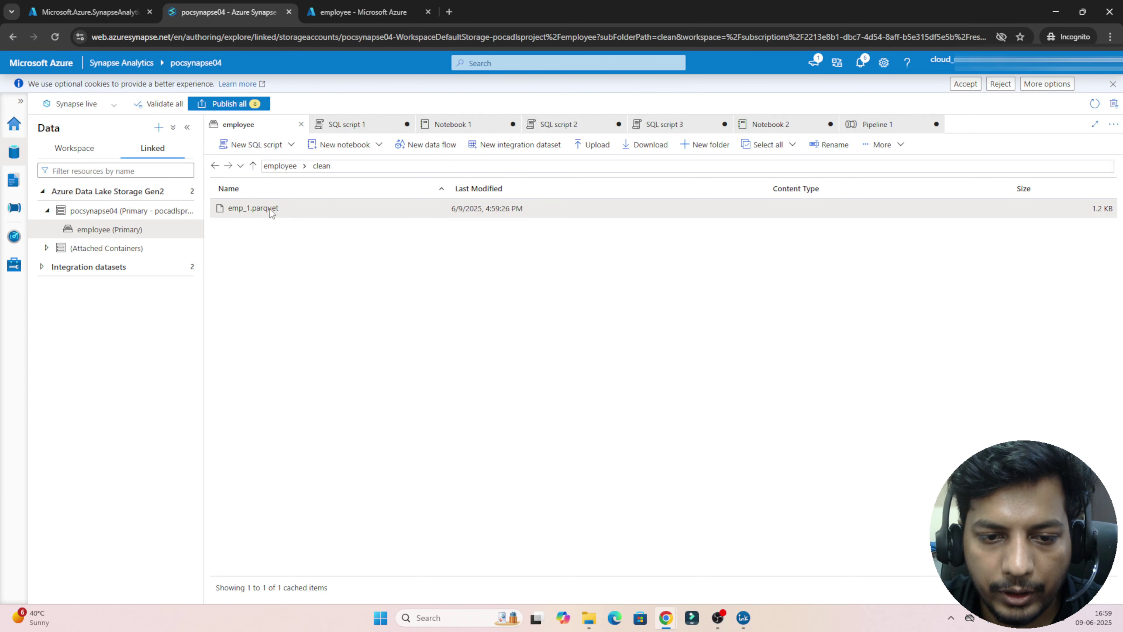
click(14, 208)
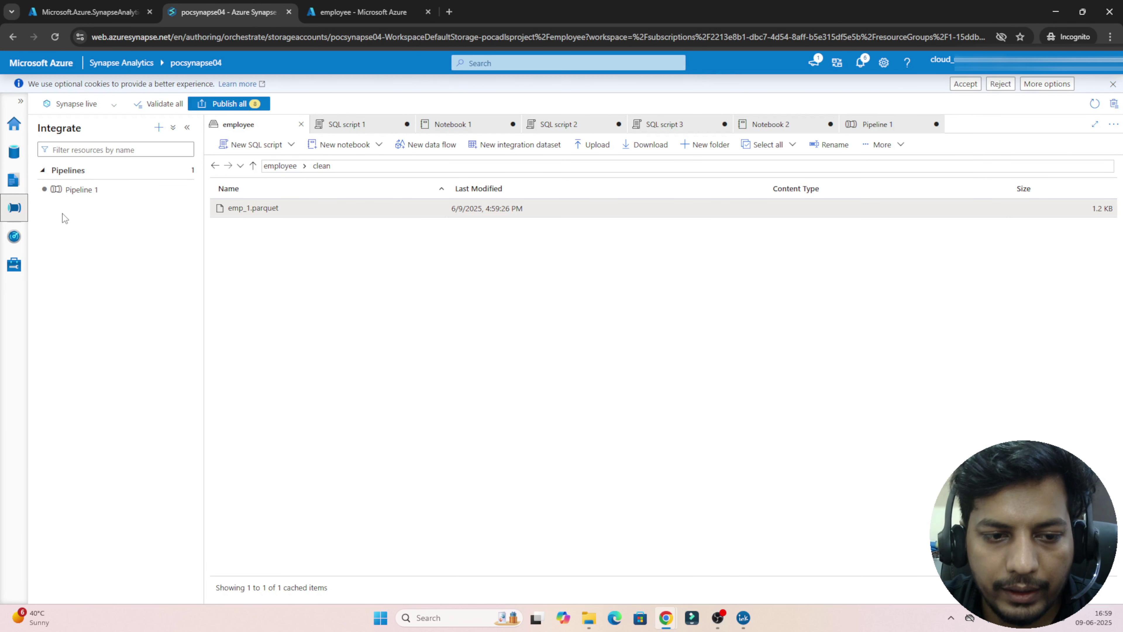
click(85, 194)
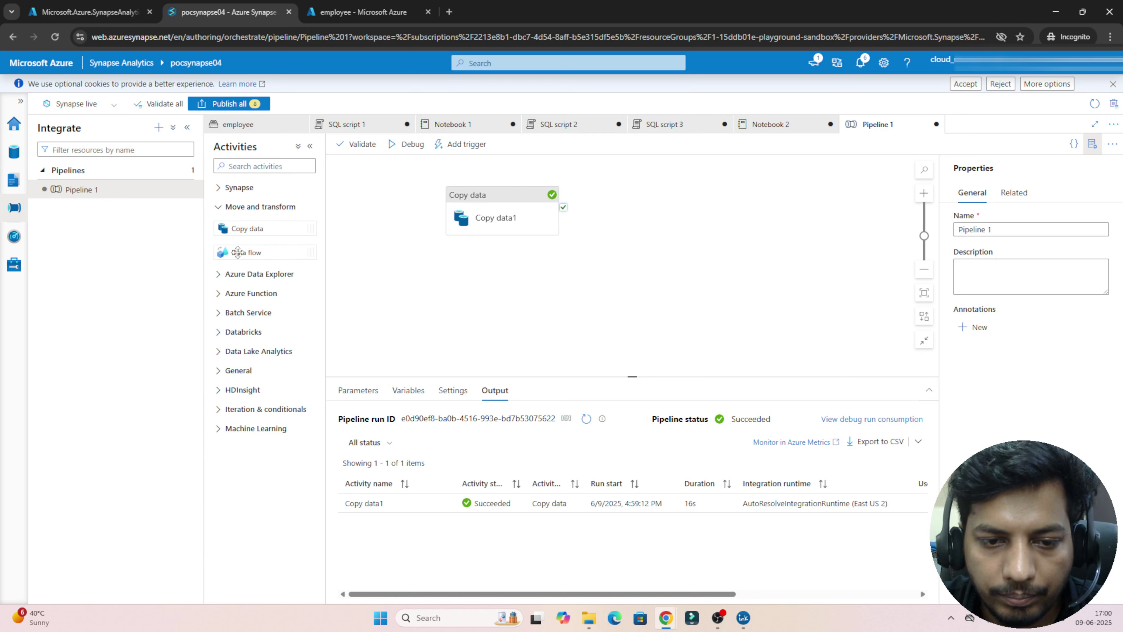
click(190, 171)
click(159, 128)
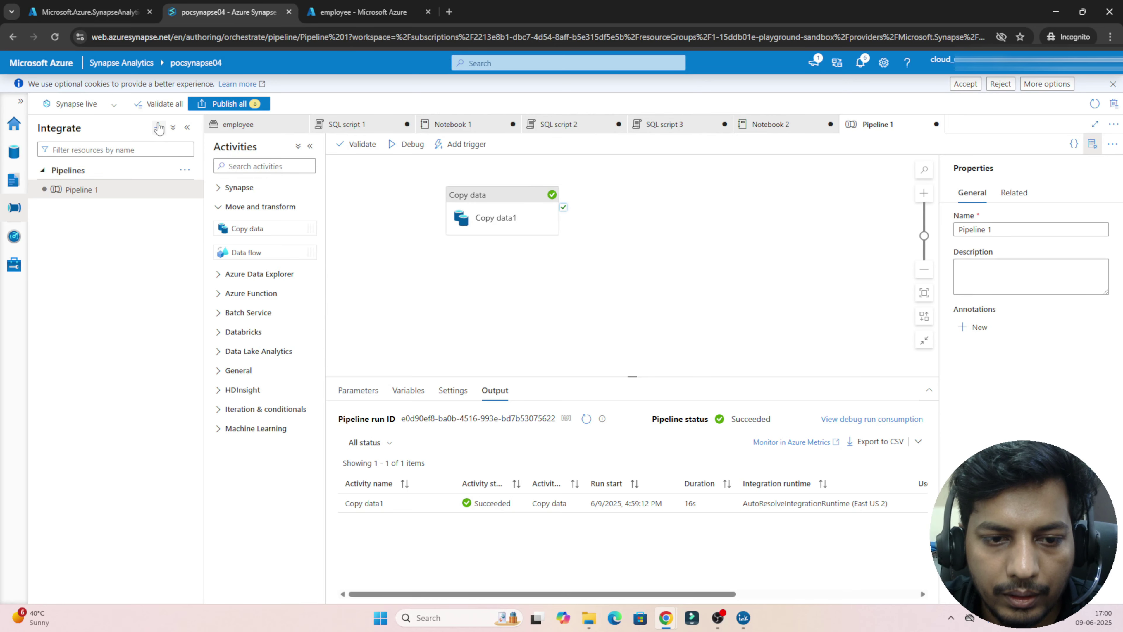
click(159, 128)
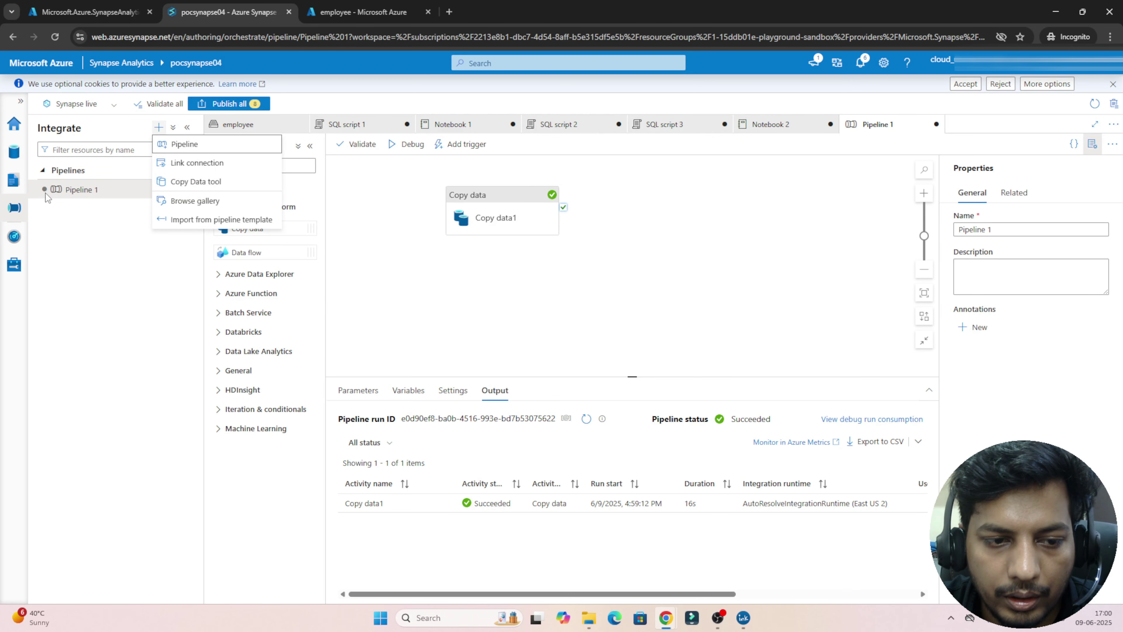
- Create a new data flow and add a source that reads from the DelimitedText1 integration dataset
click(14, 180)
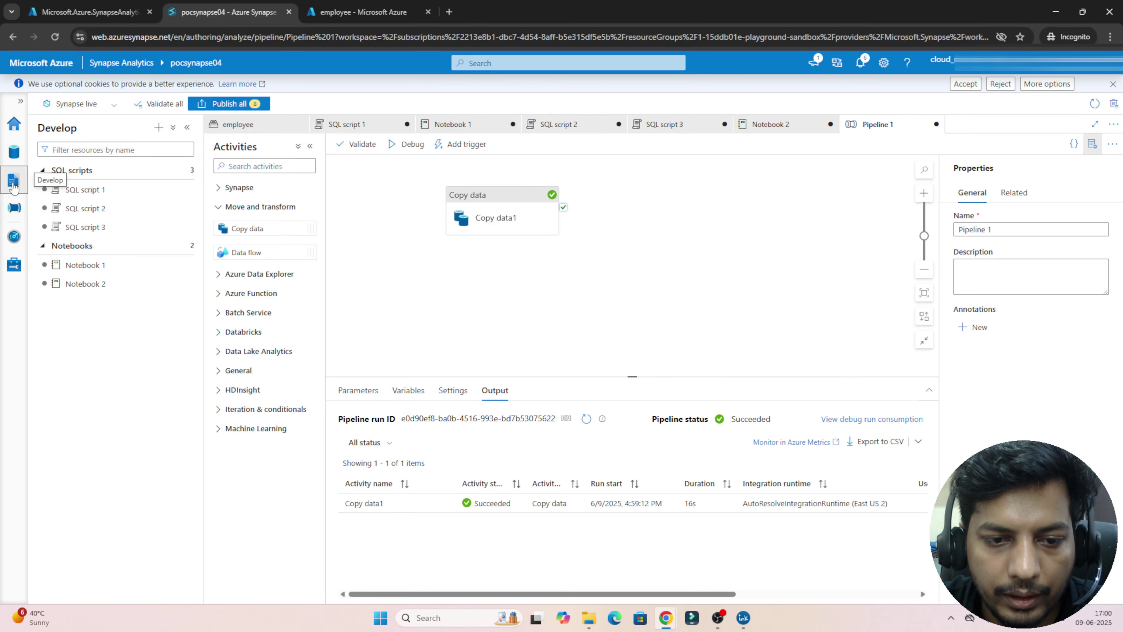
click(159, 128)
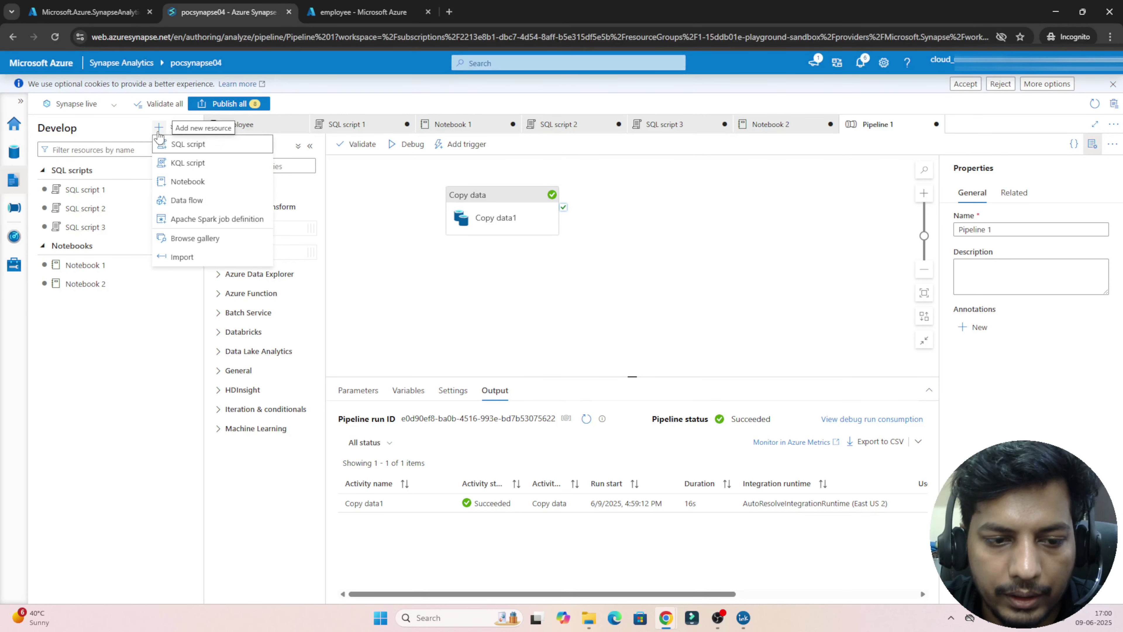
click(182, 200)
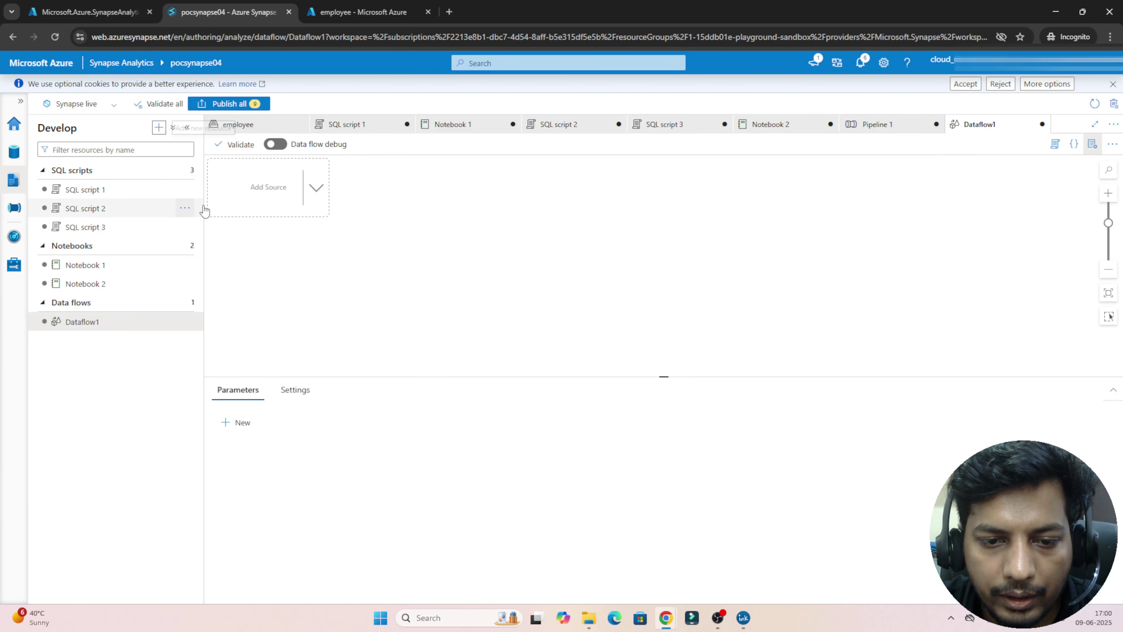
click(256, 198)
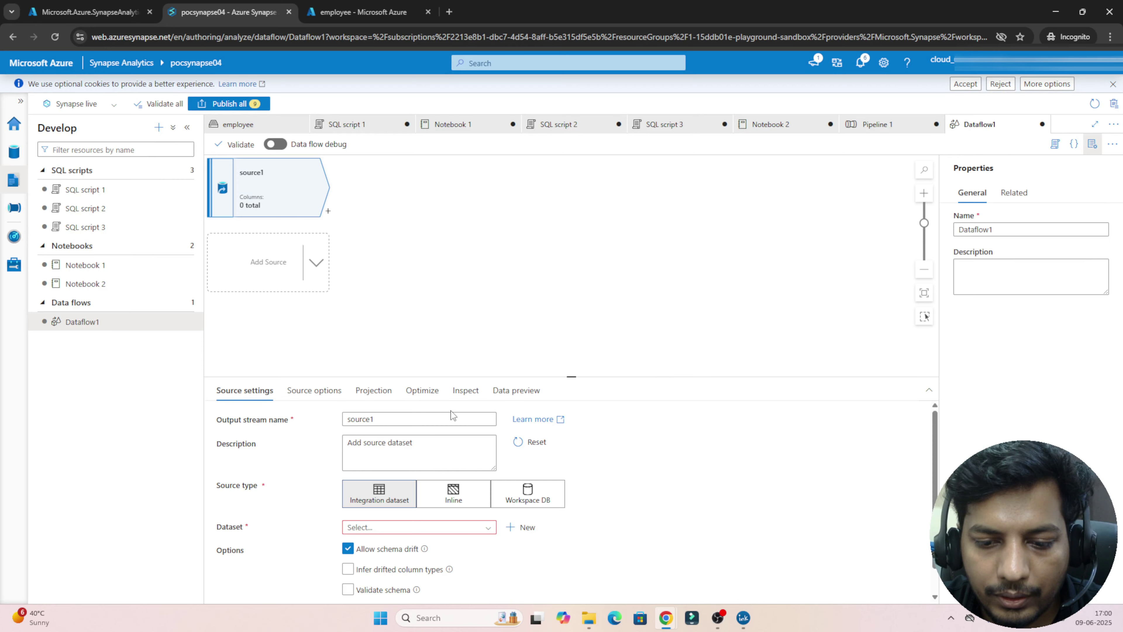
click(475, 420)
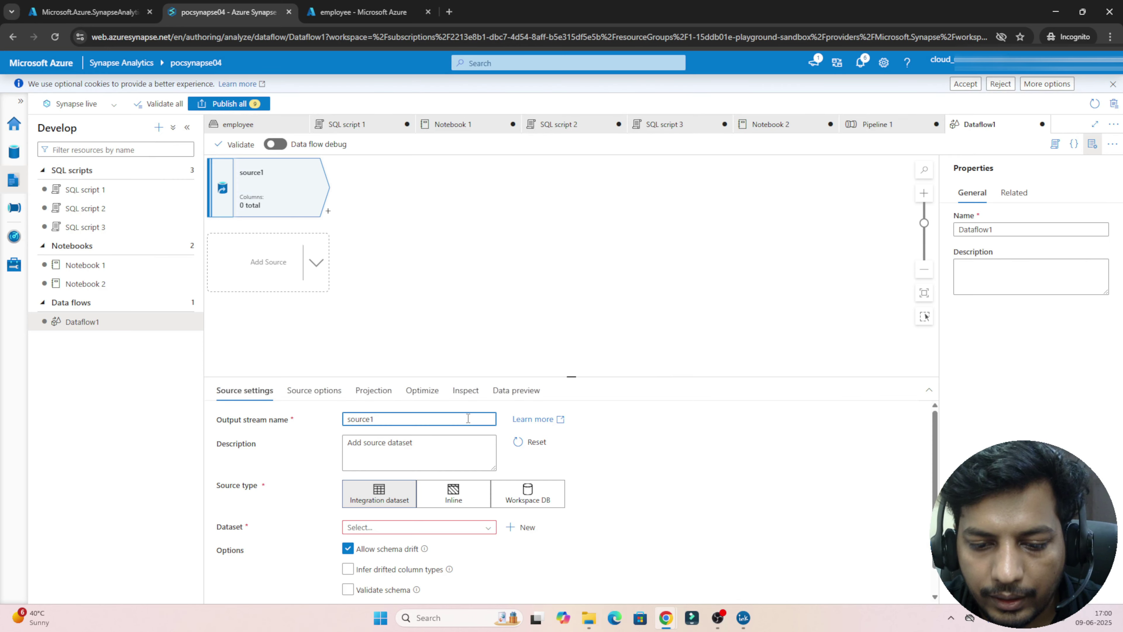
click(466, 529)
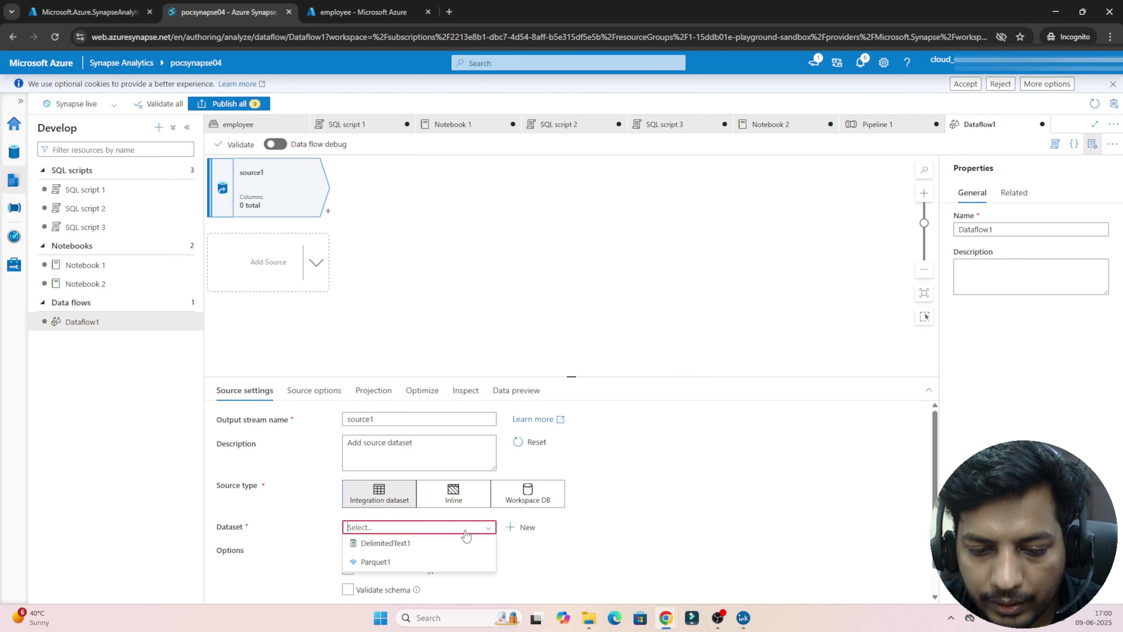
click(411, 546)
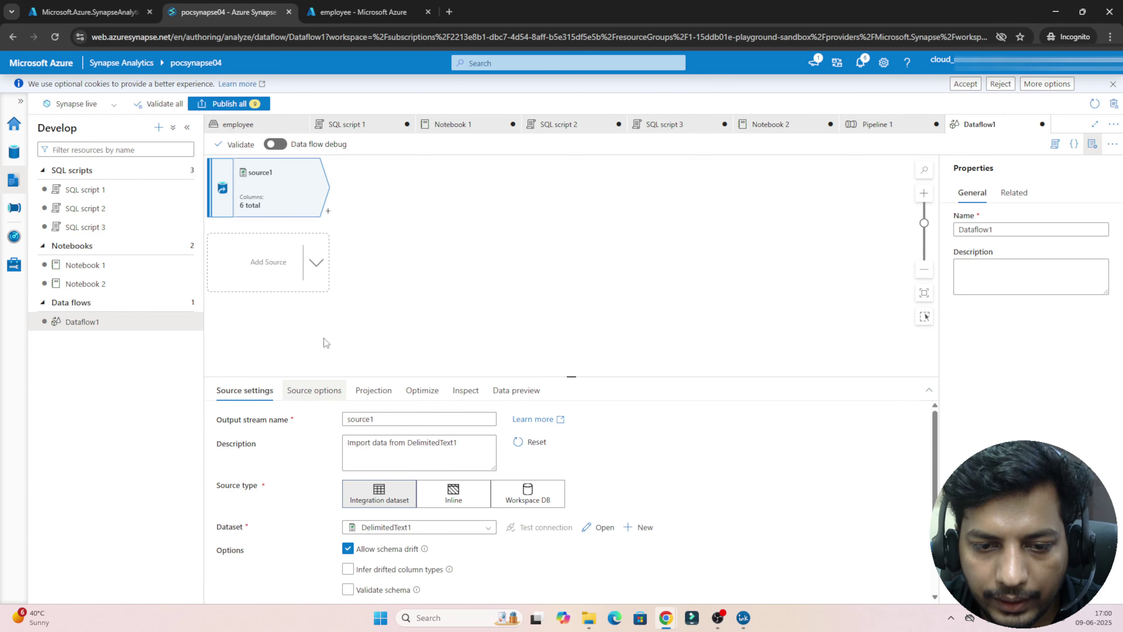
- Add a sink destination directly after source1 in the data flow
click(327, 211)
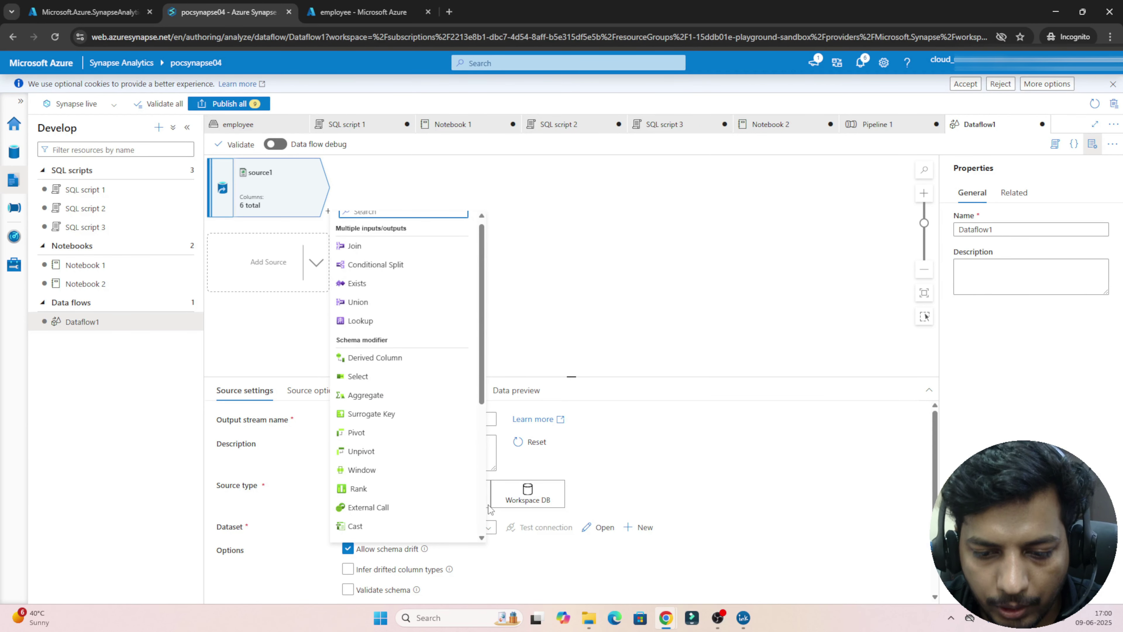
click(480, 519)
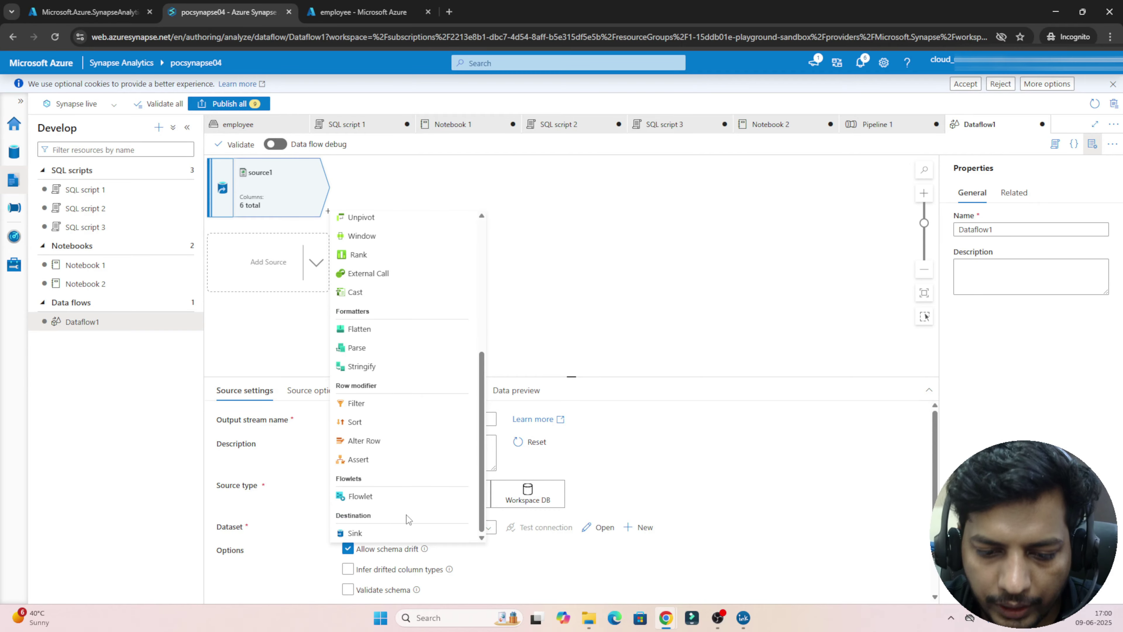
click(363, 533)
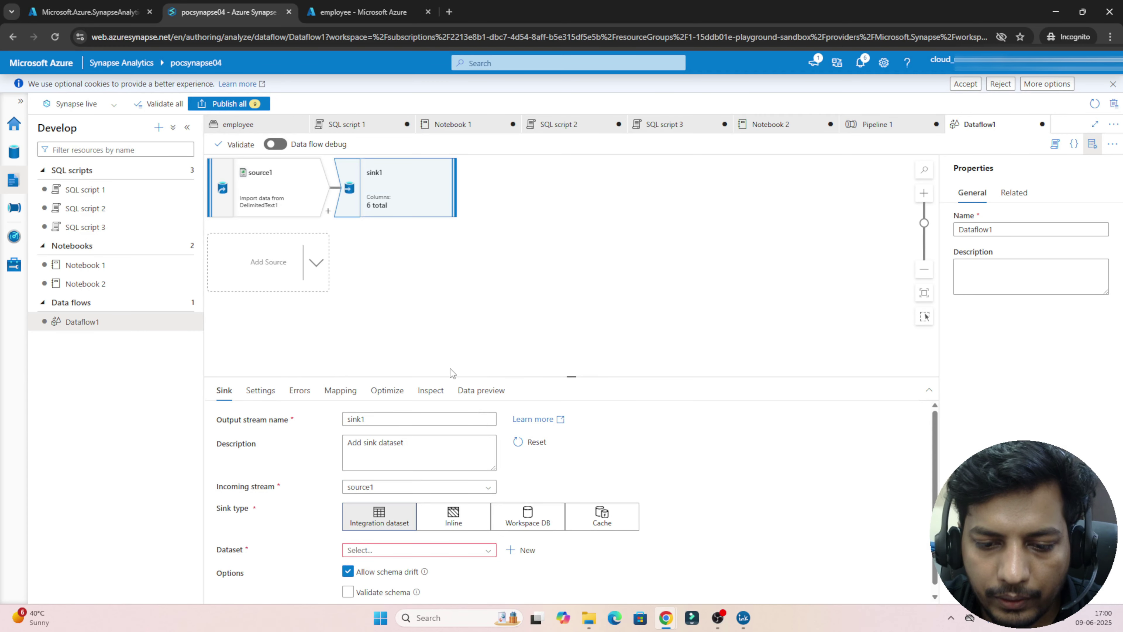
- Set the dataset of sink1 in the data flow to Parquet1
click(477, 553)
click(403, 585)
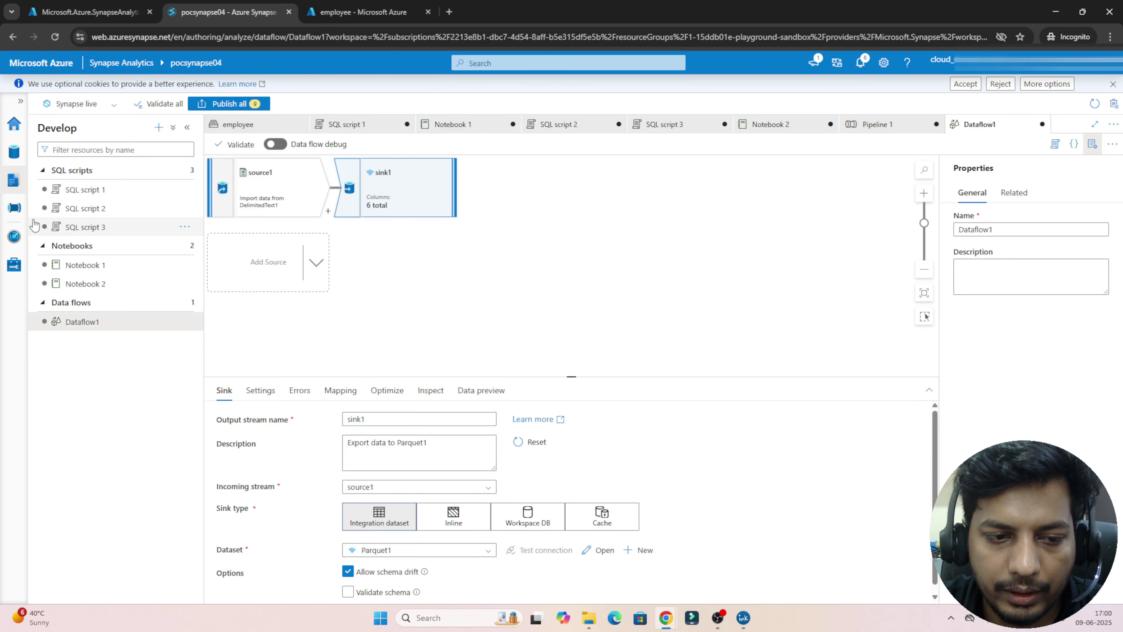
- Create a second pipeline alongside Pipeline 1 and place a Synapse Notebook activity on its canvas
click(14, 207)
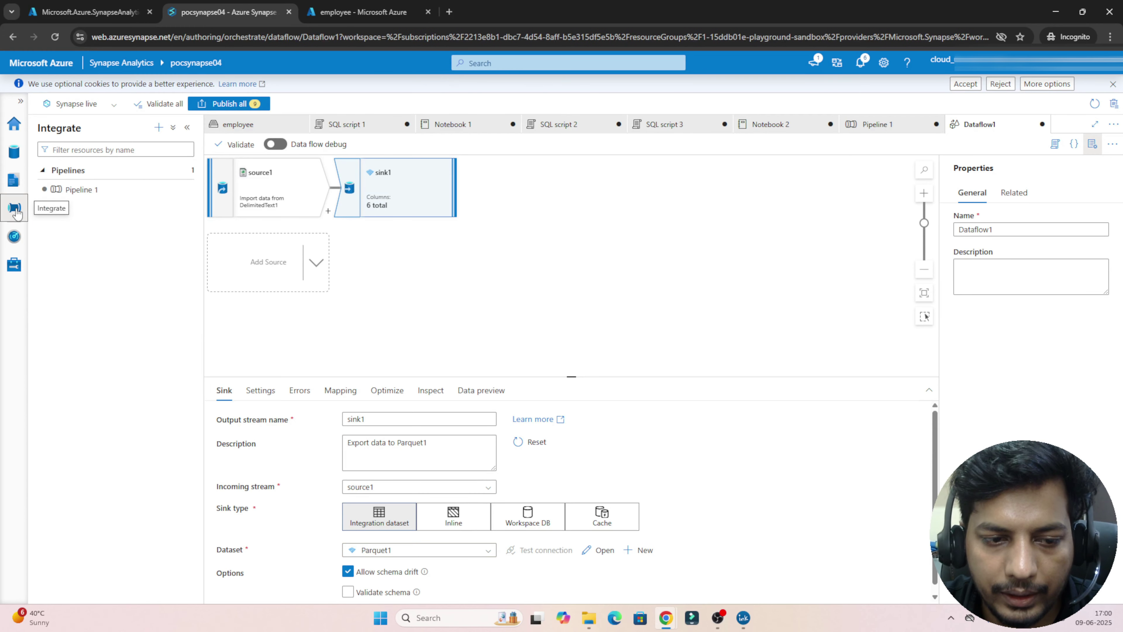
click(93, 189)
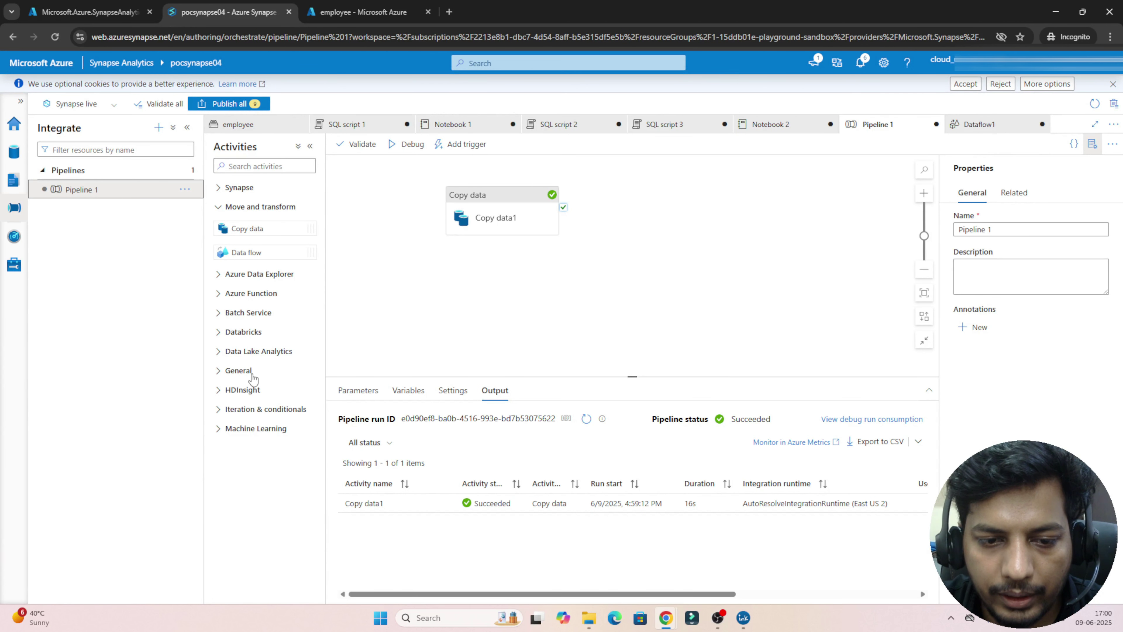
click(226, 190)
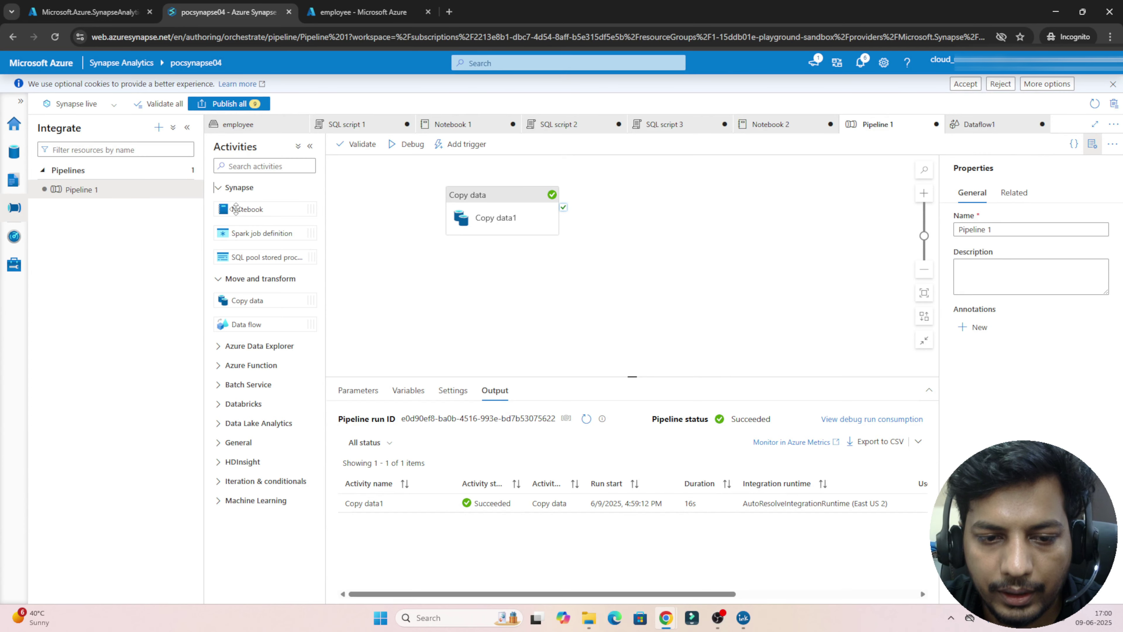
click(184, 172)
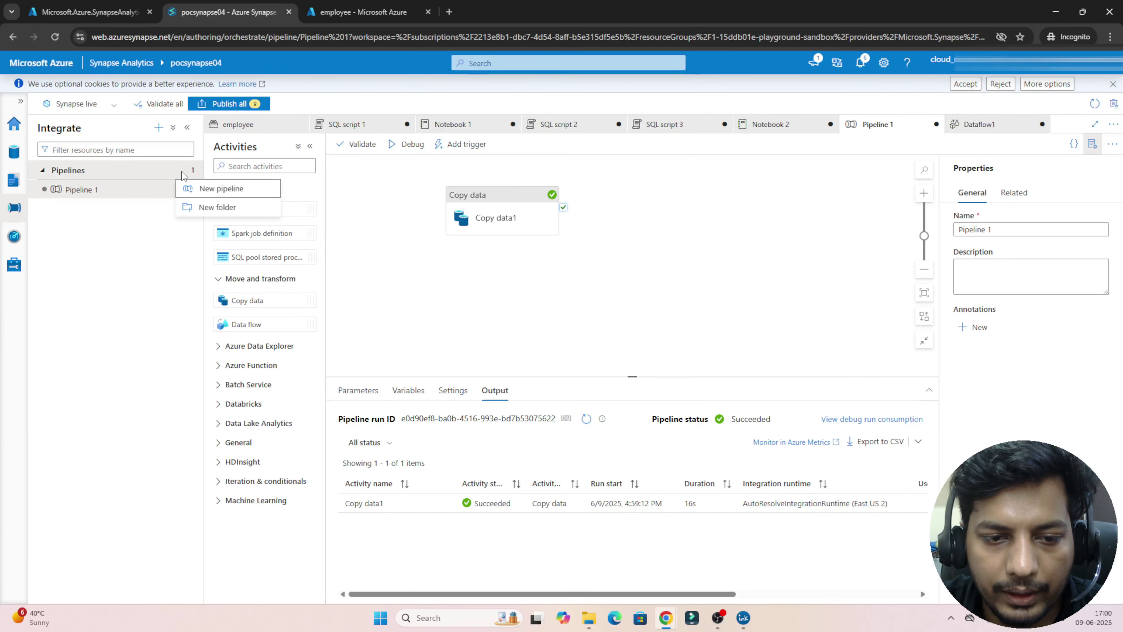
click(196, 189)
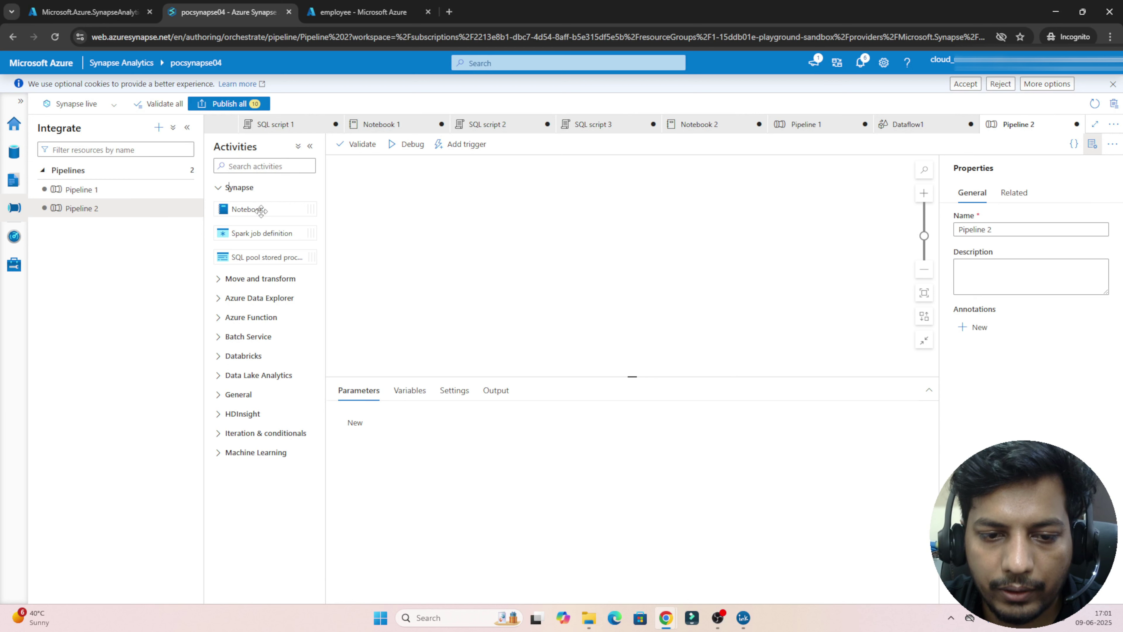
drag(261, 210, 531, 227)
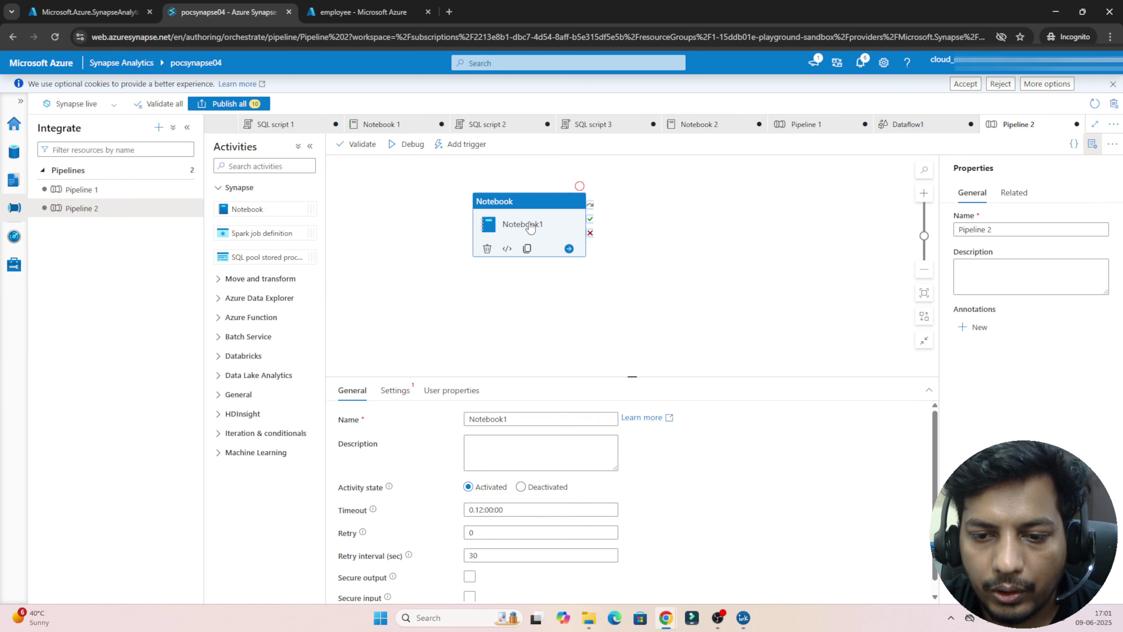
- View the PySpark code in Notebook 1, and return to the Notebook activity in Pipeline 2
click(12, 183)
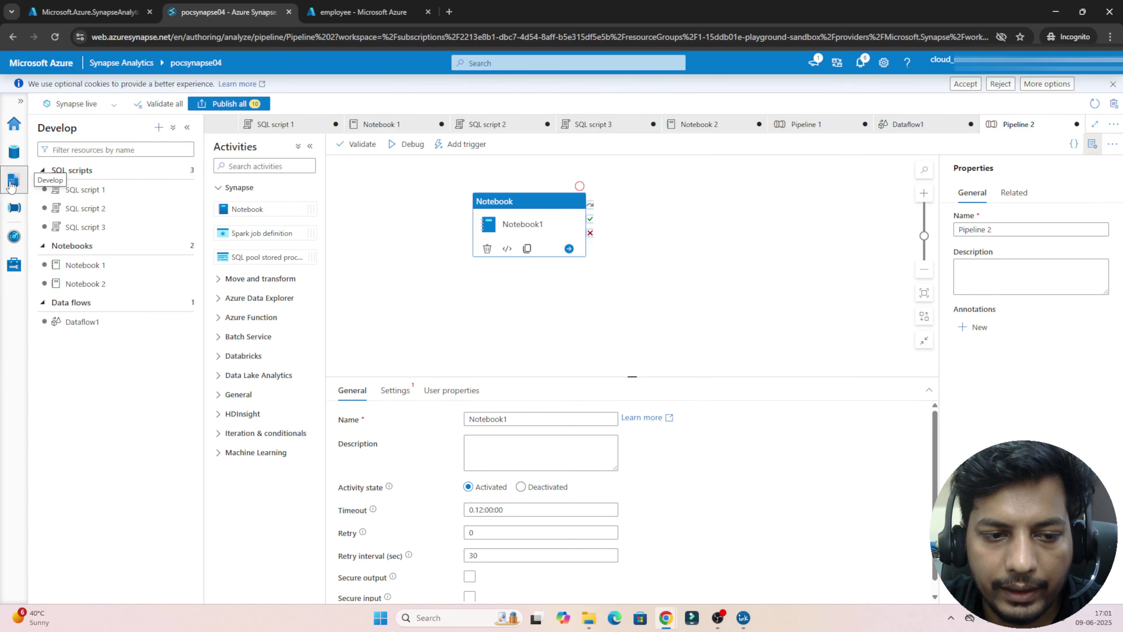
click(87, 265)
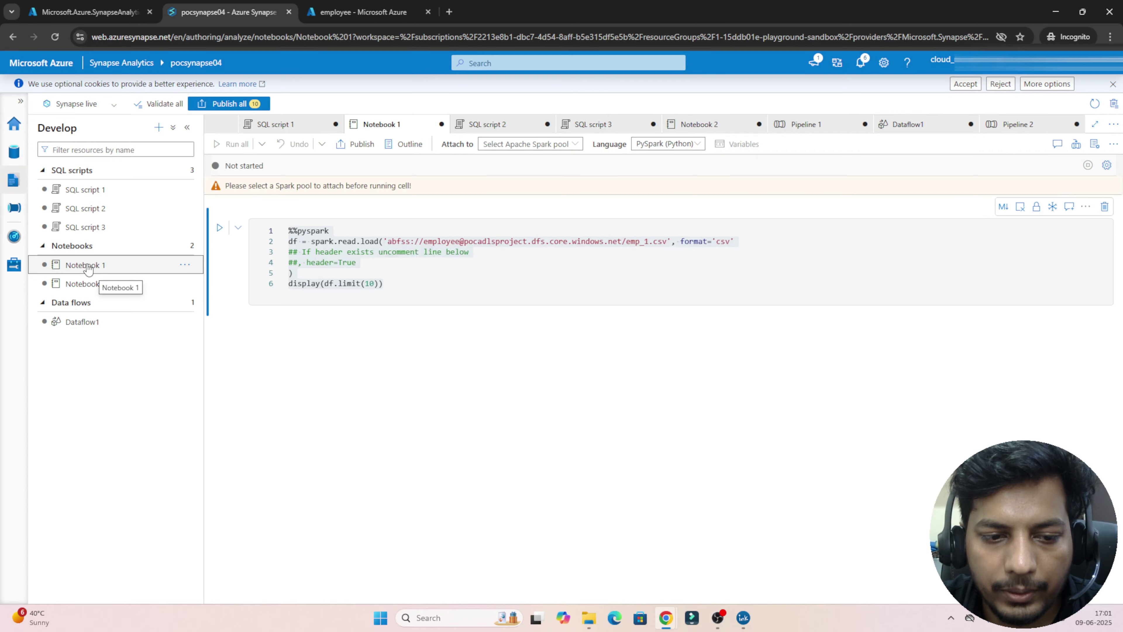
click(14, 207)
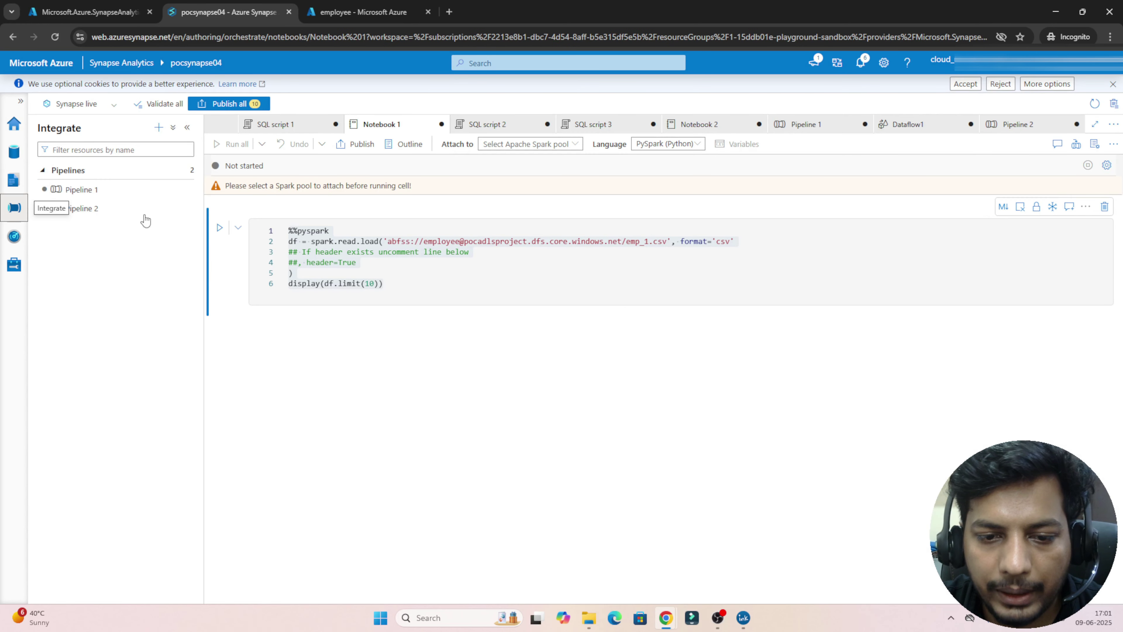
click(102, 208)
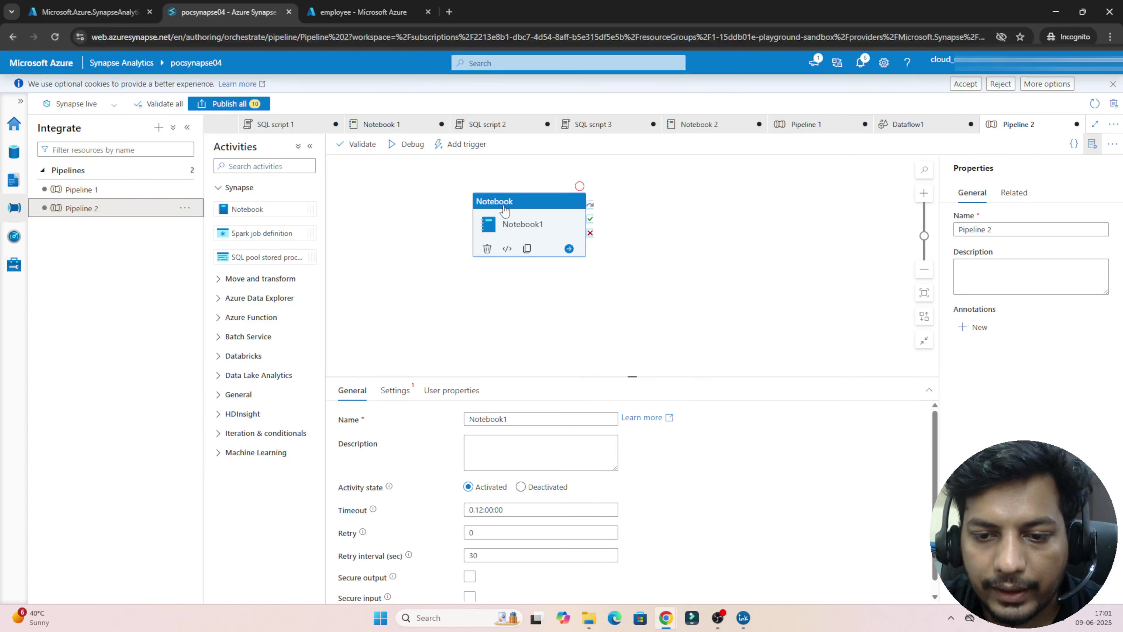
click(526, 202)
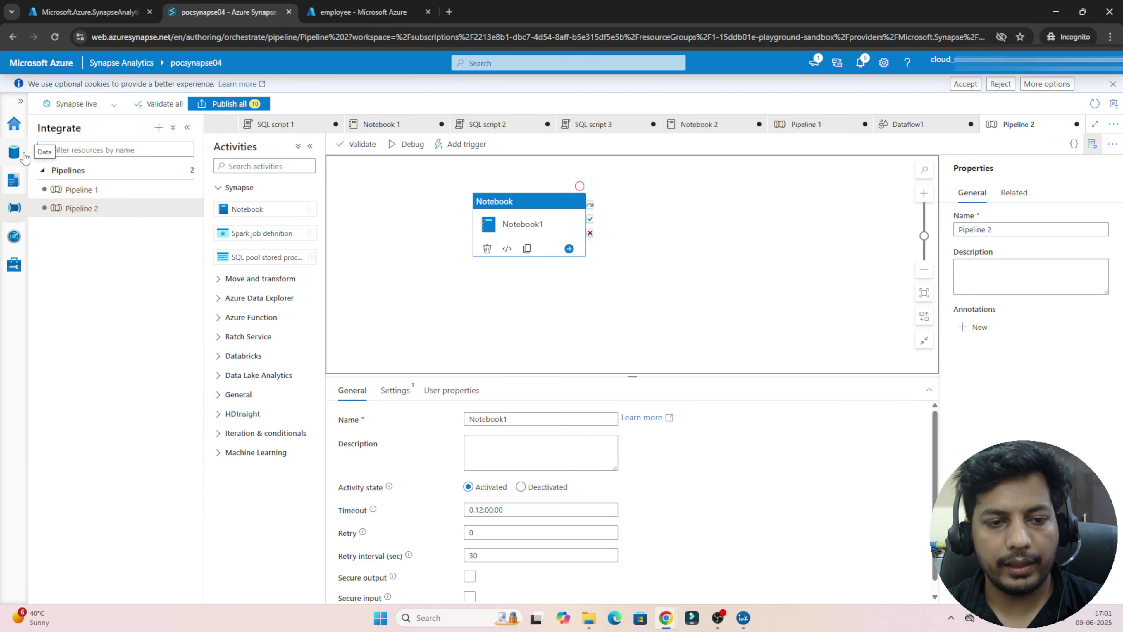
- Review the developed resources by opening Notebook 1 and the Dataflow1 data flow
click(15, 152)
click(15, 181)
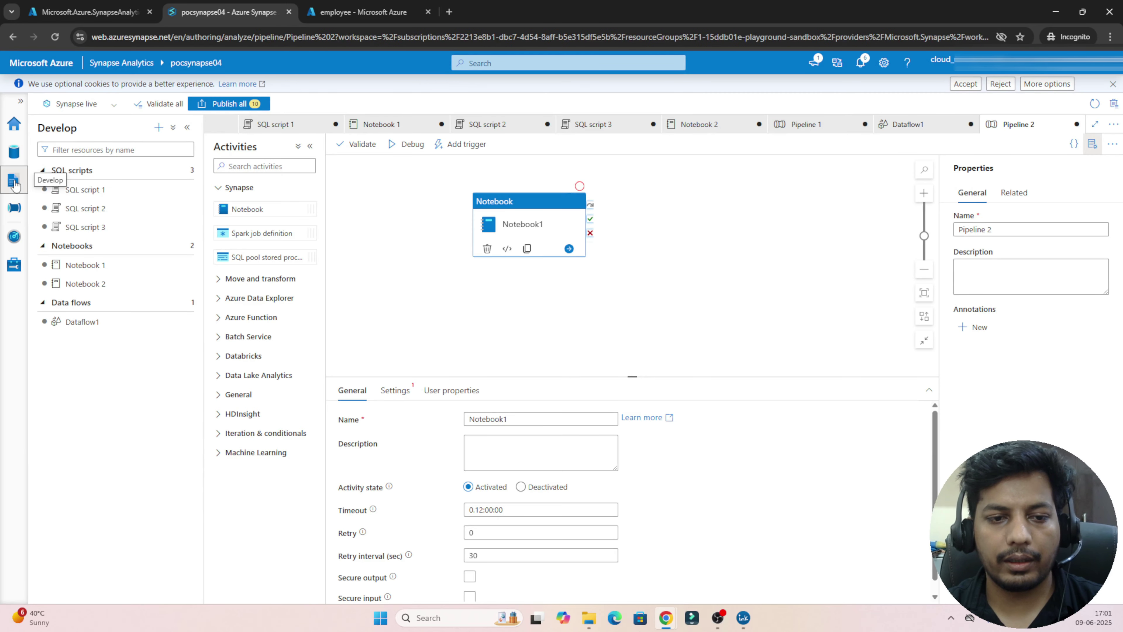
click(84, 265)
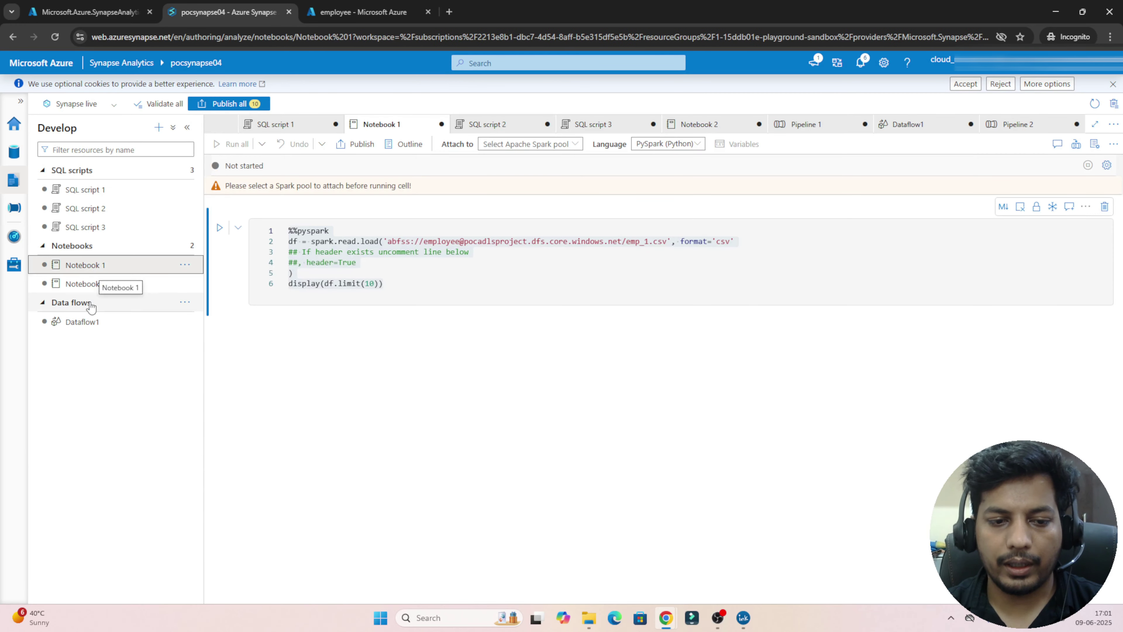
click(86, 323)
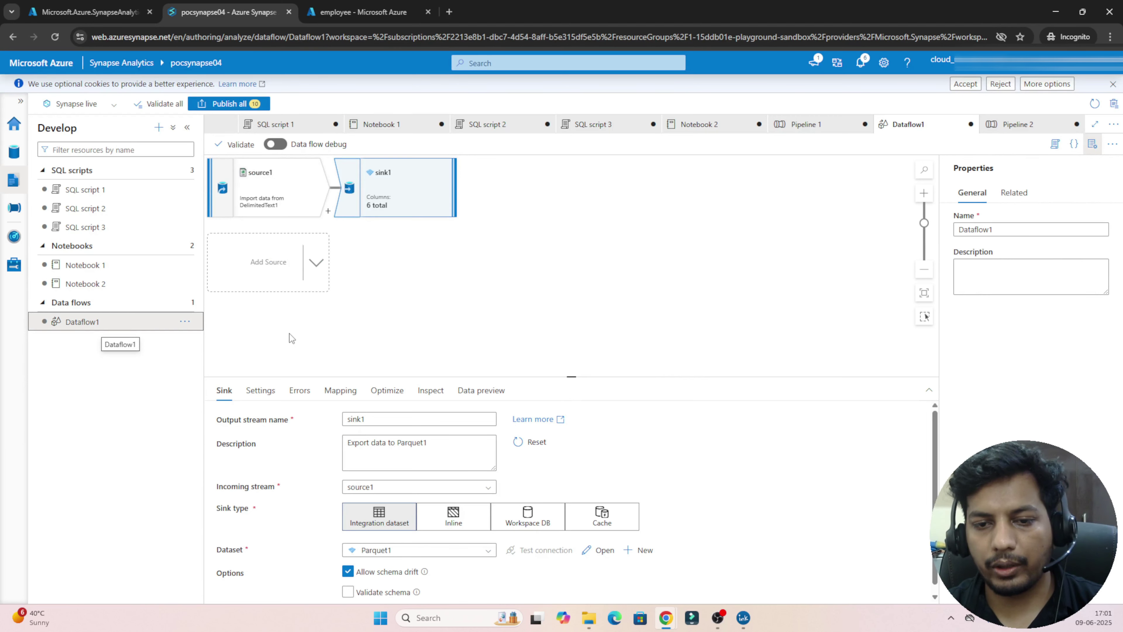